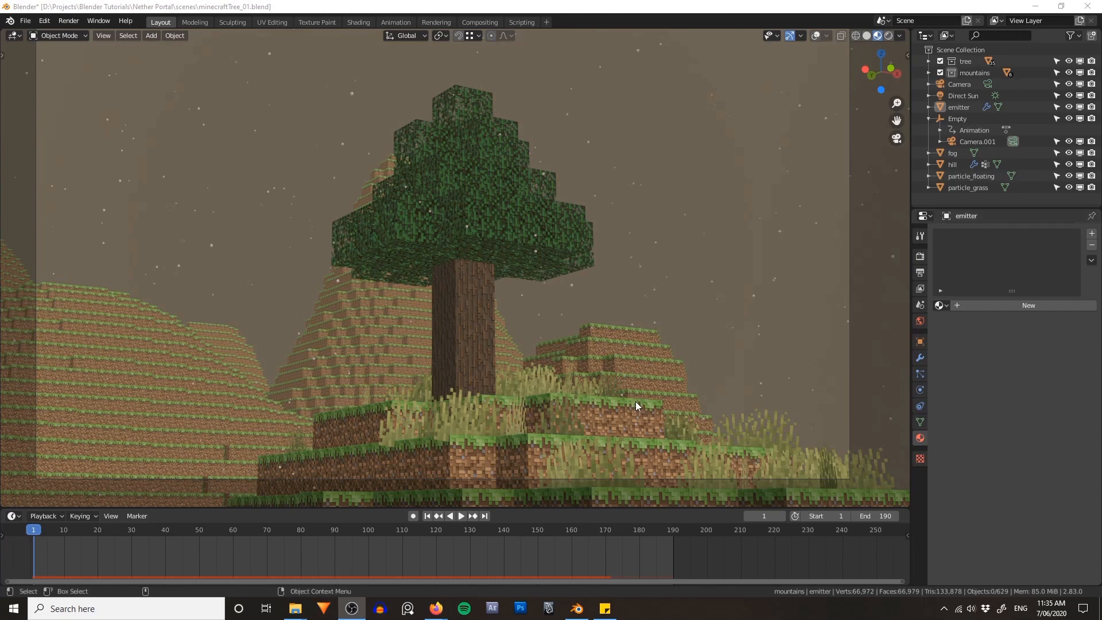
- Switch the viewport to Rendered shading to preview the Minecraft tree scene
key("z")
left_click(668, 247)
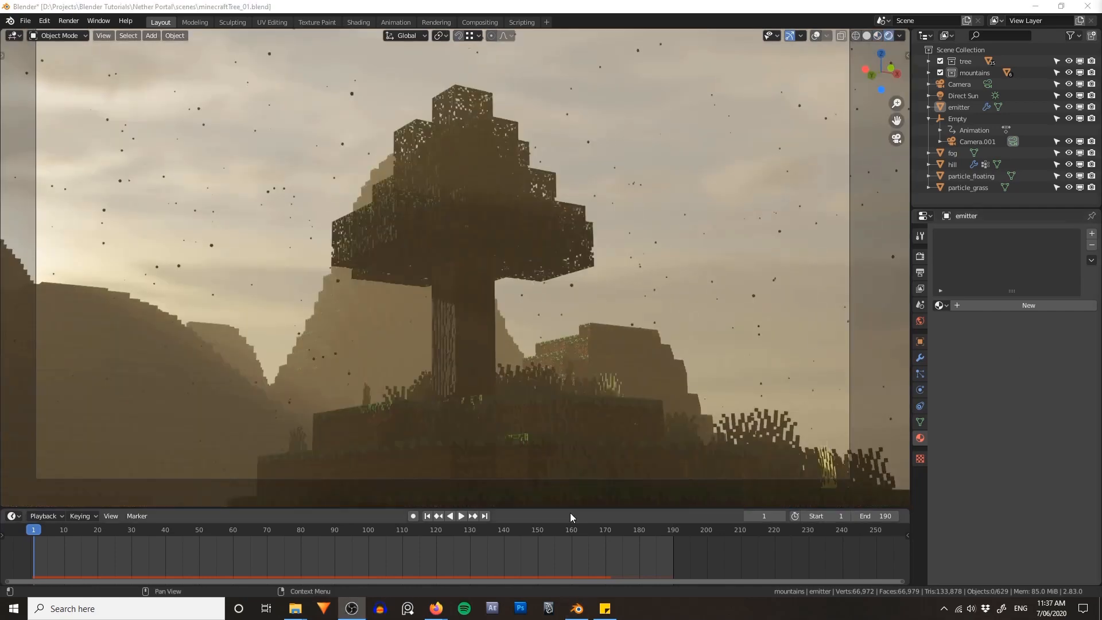
- Switch to the Minecraft Assets page in Firefox and browse the list of block textures
mouse_move(435, 610)
left_click(509, 566)
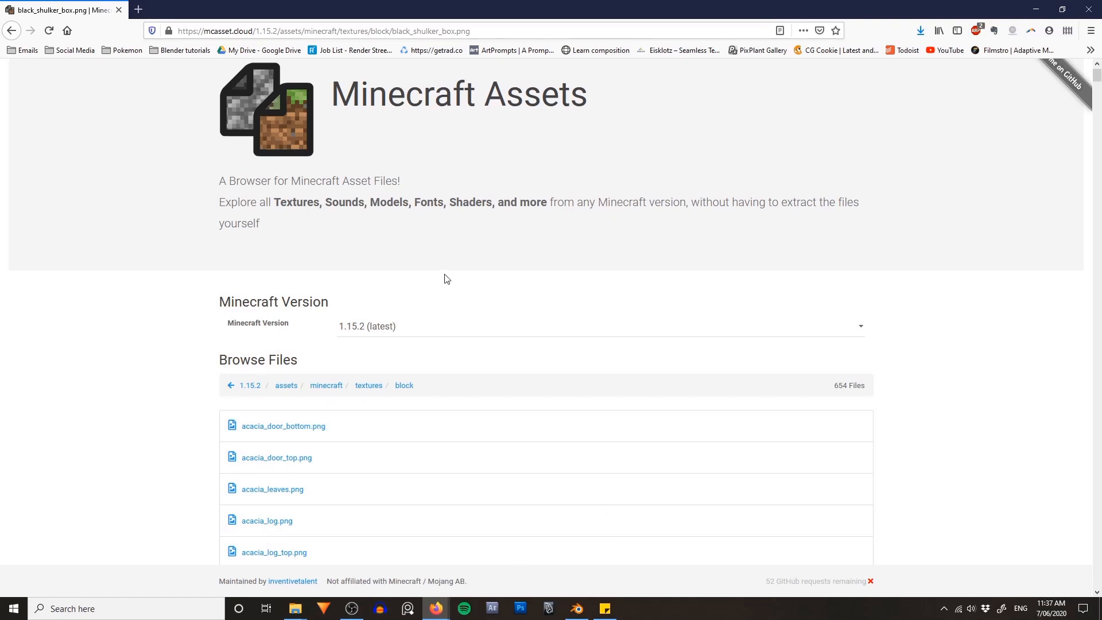
scroll(397, 289, "down", 3)
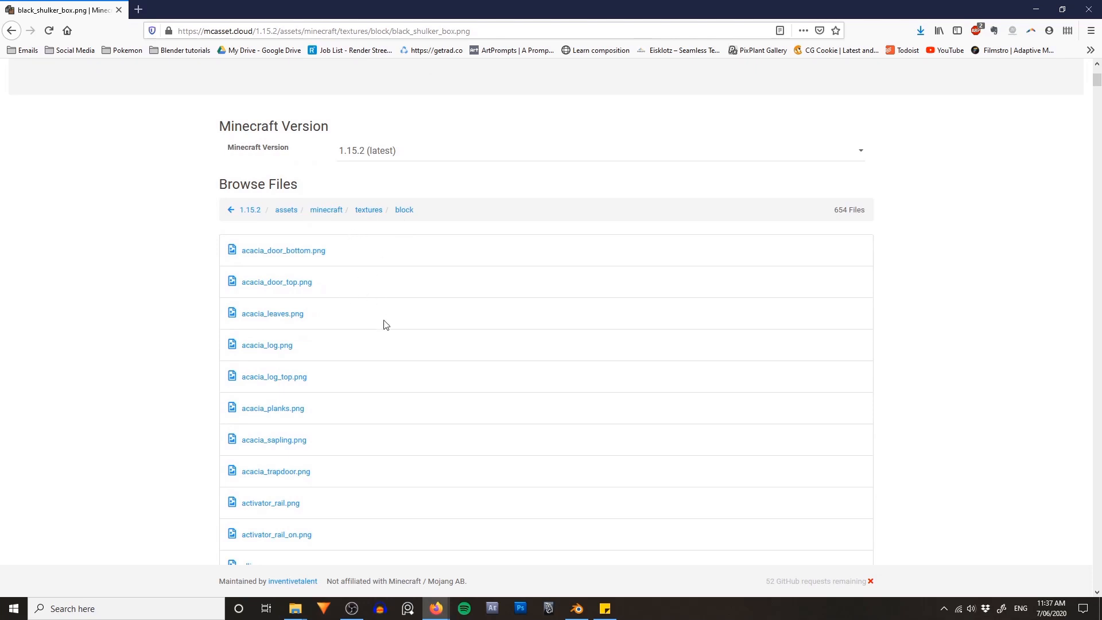
scroll(386, 324, "down", 10)
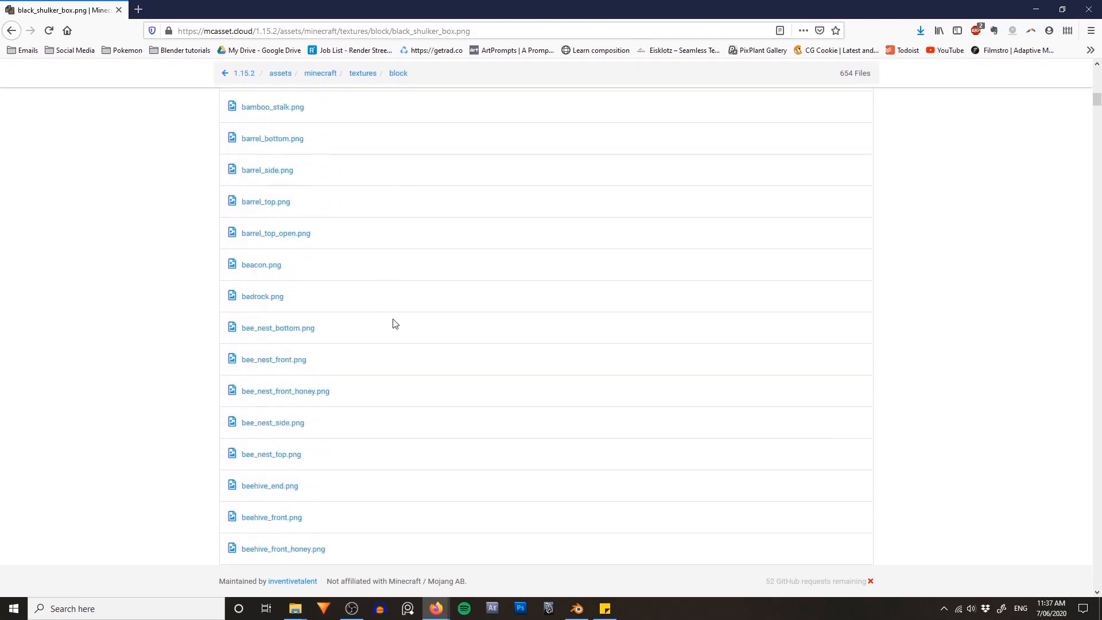
scroll(395, 324, "down", 12)
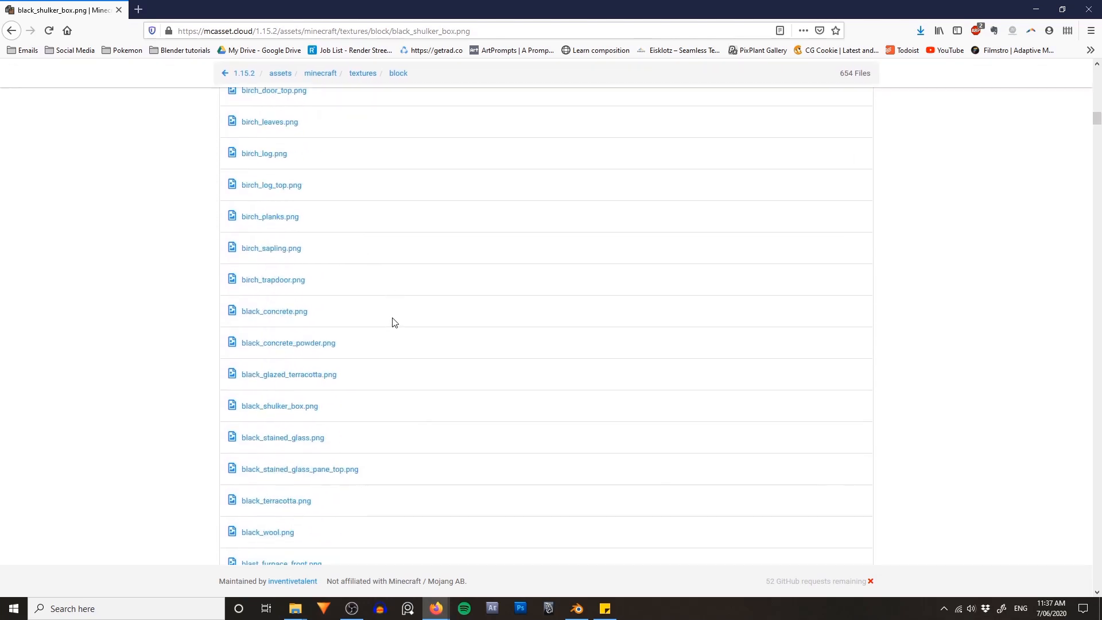
scroll(394, 323, "down", 10)
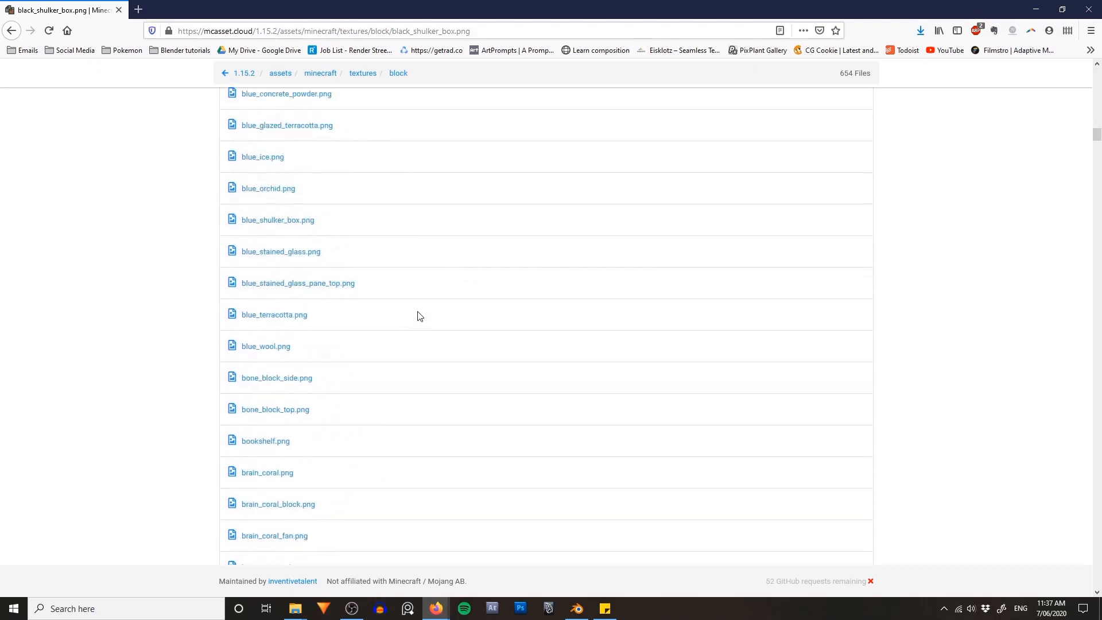
scroll(419, 314, "down", 12)
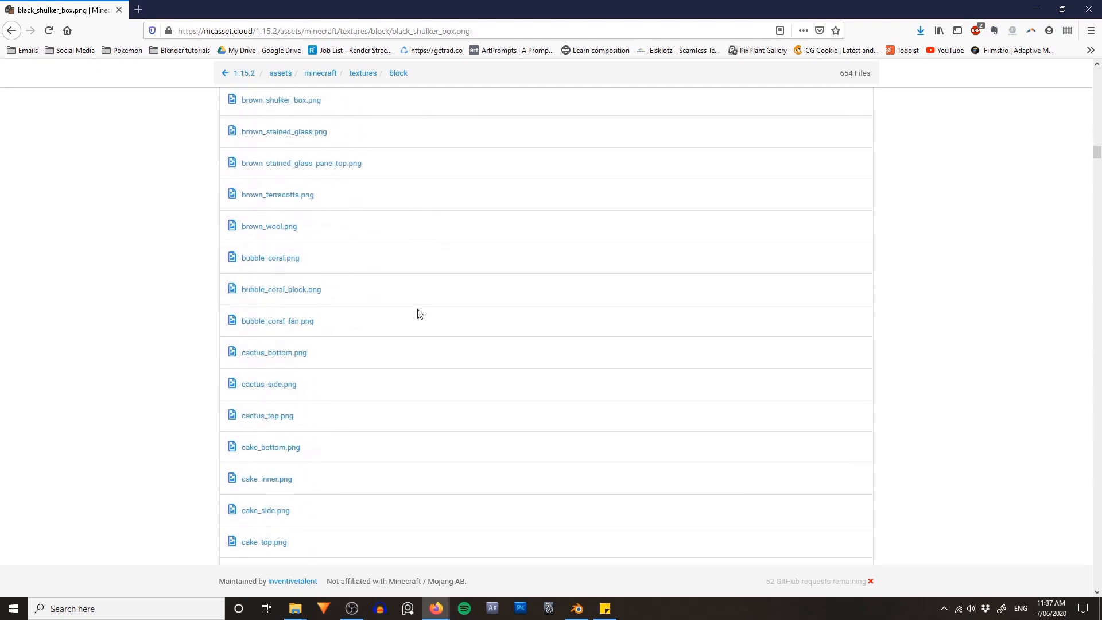
scroll(420, 314, "down", 3)
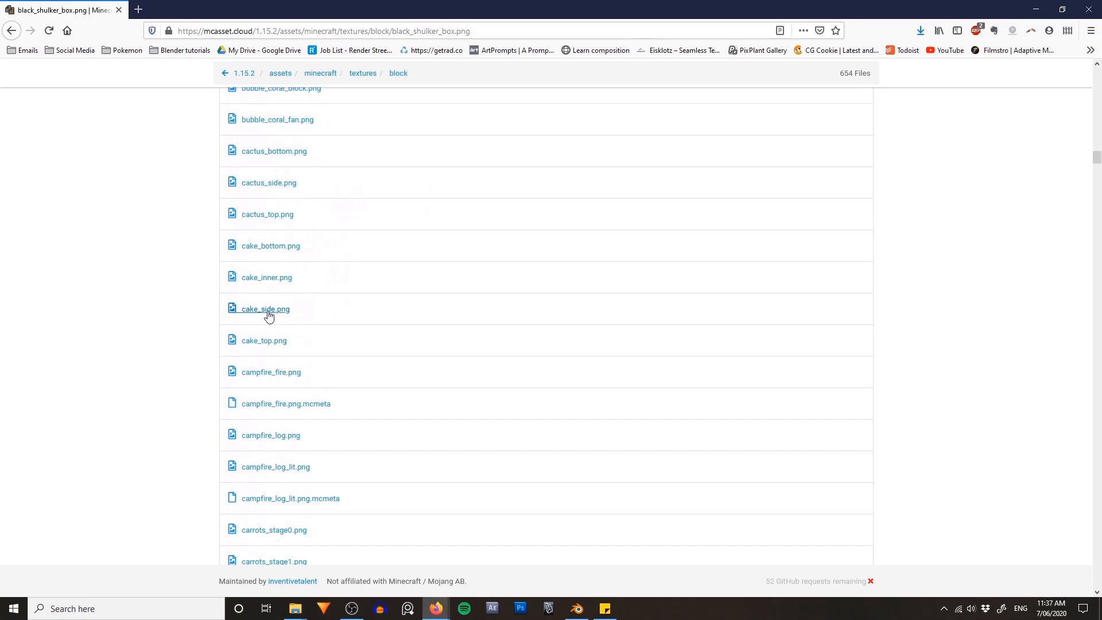
- Preview the cake_top.png texture from the block list and close the preview
left_click(291, 341)
scroll(610, 348, "down", 5)
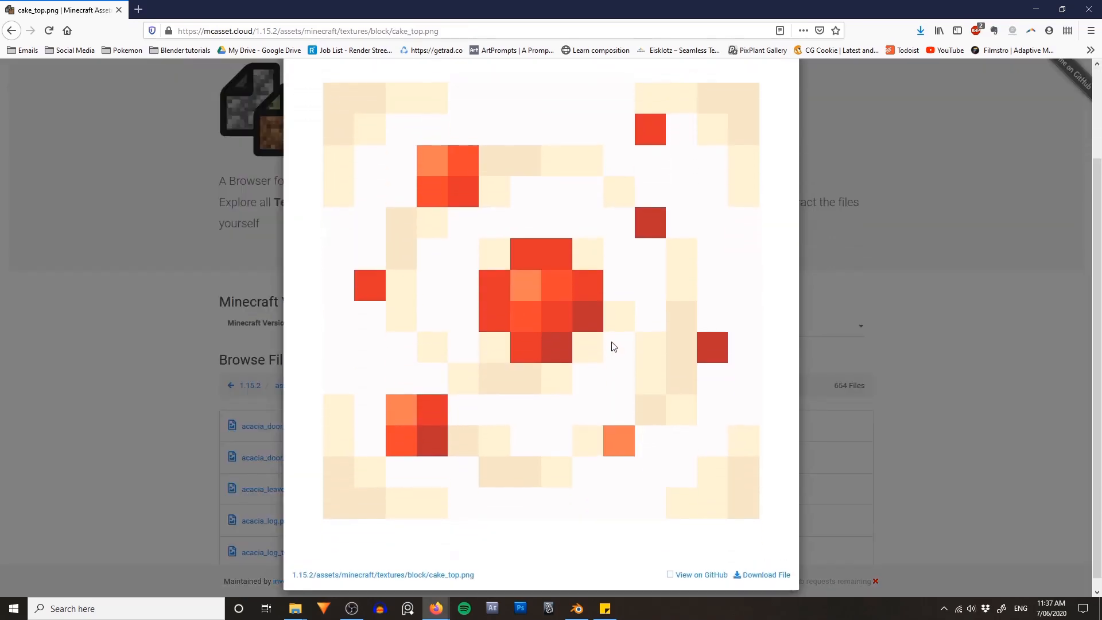
scroll(610, 345, "up", 5)
left_click(785, 87)
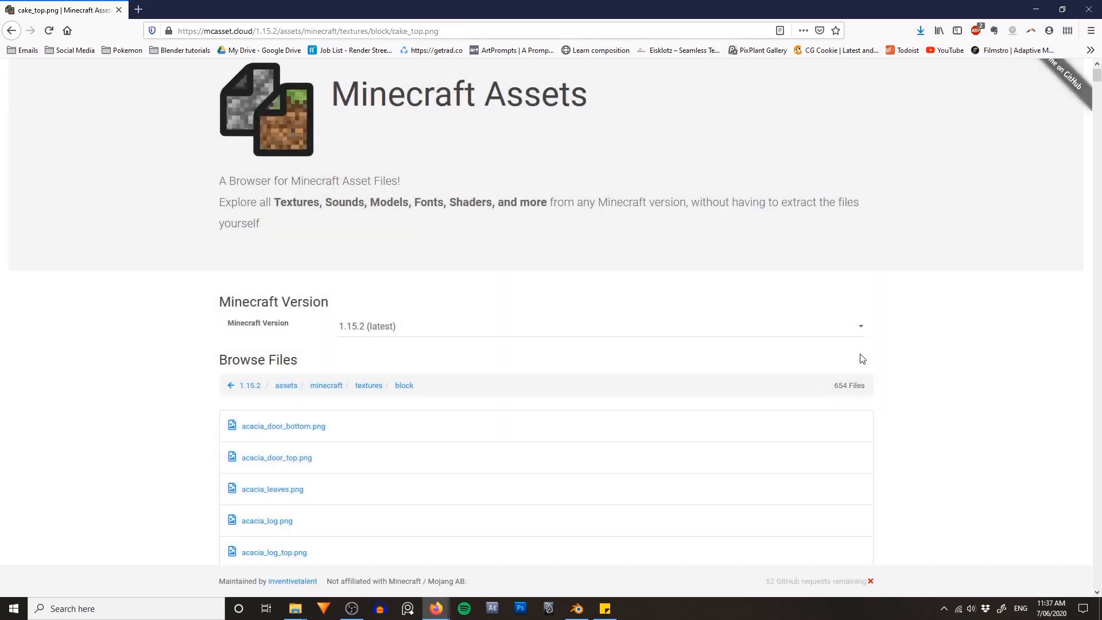
- Search the block texture page for "grass_block"
scroll(863, 358, "down", 4)
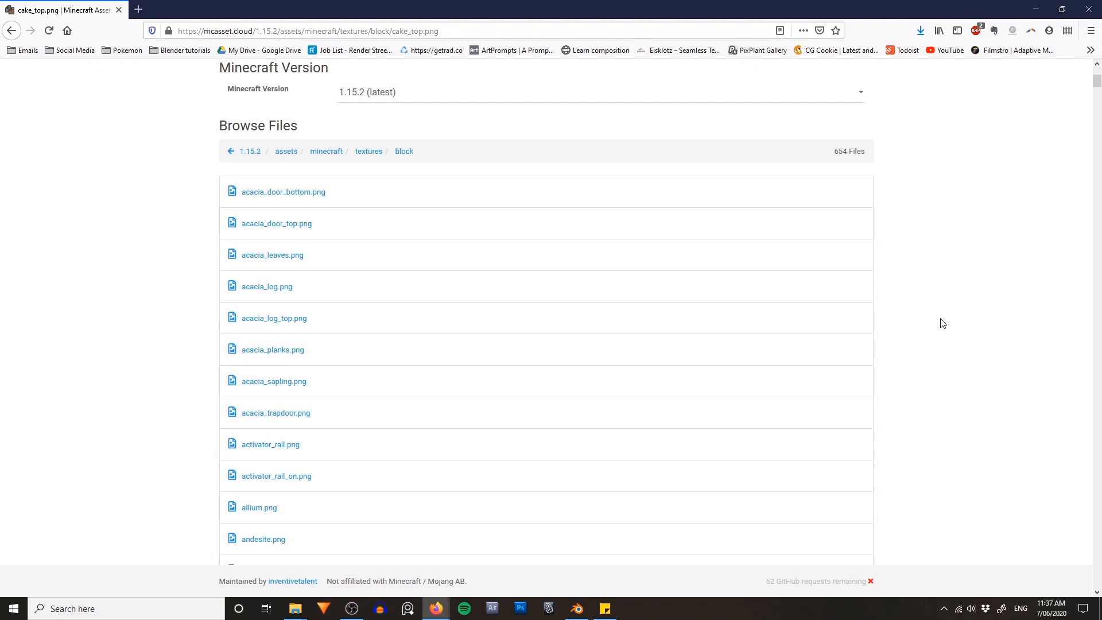
key("ctrl+f")
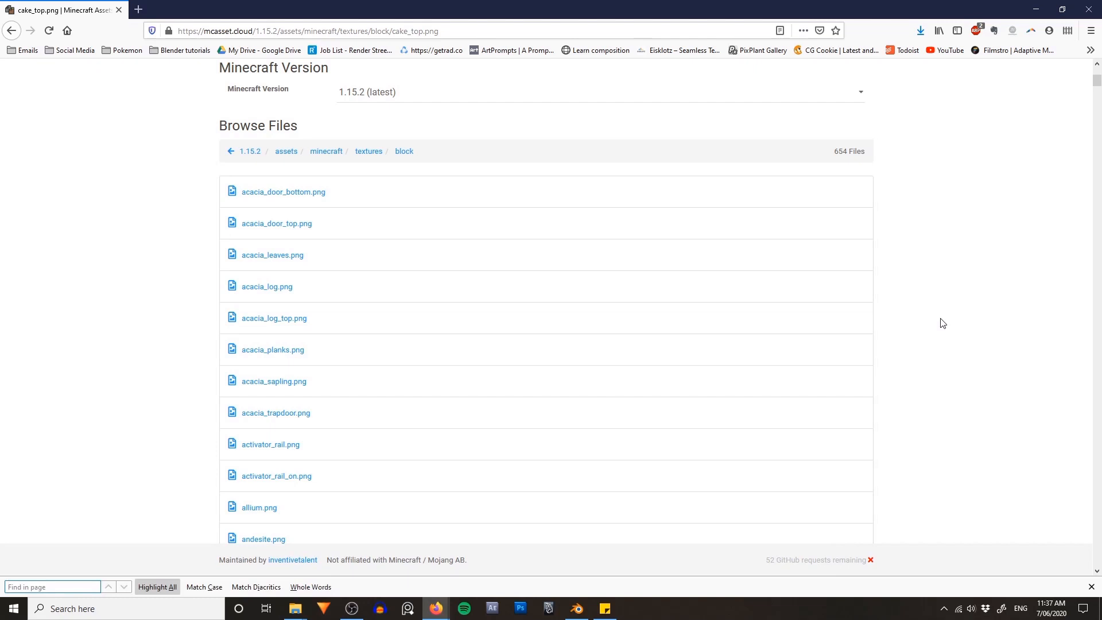
type("grass")
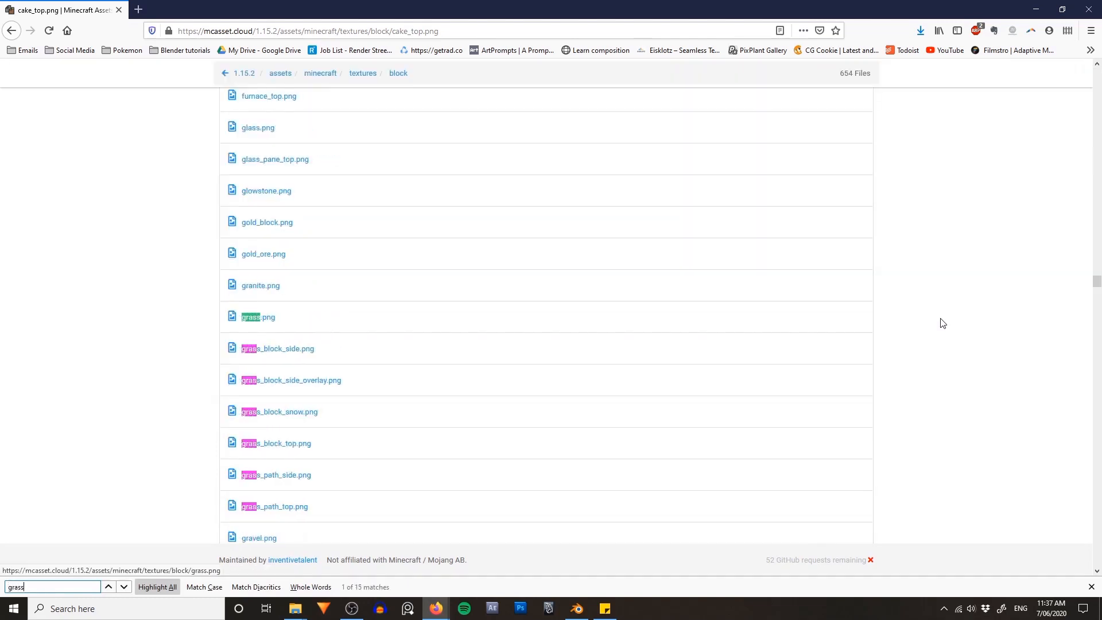
type("_block")
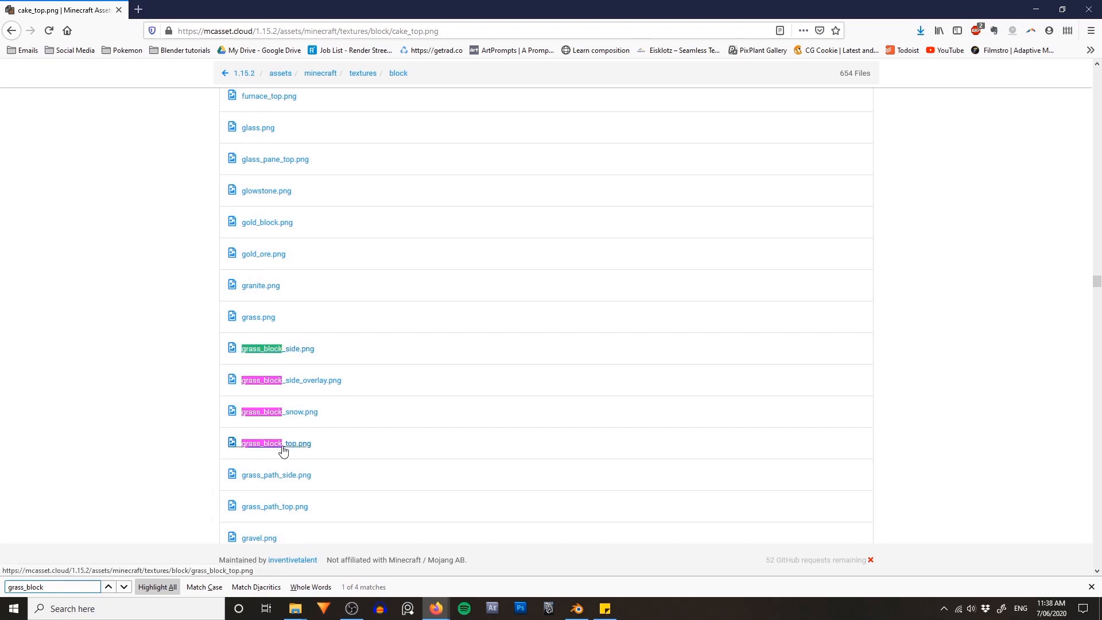
- Search the page for "dirt", preview the dirt.png texture and close the preview
key("ctrl+f")
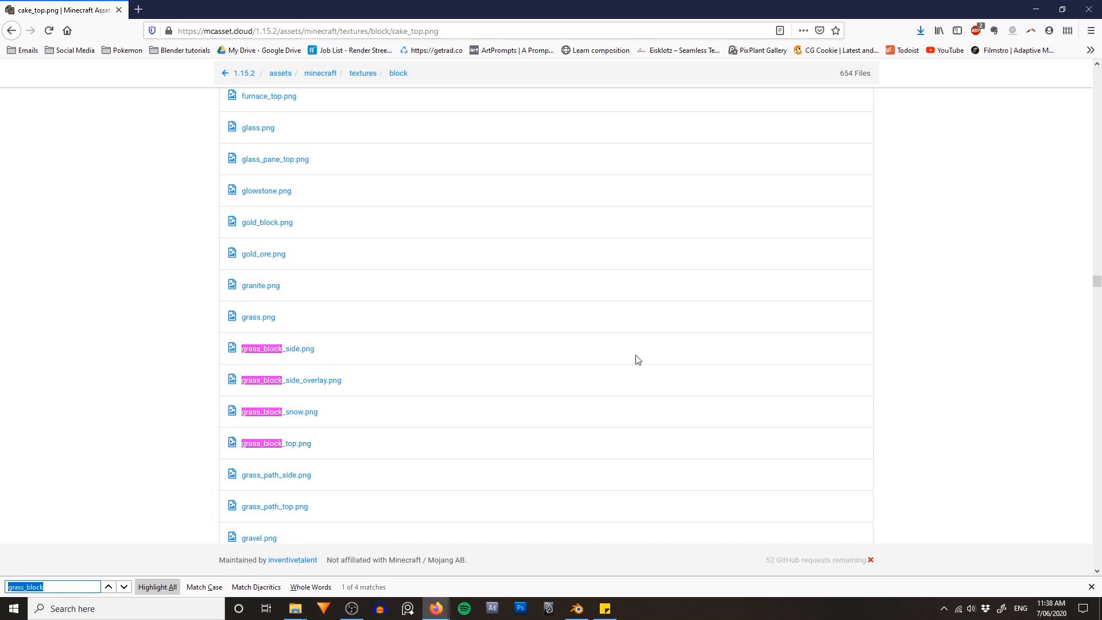
type("dirt")
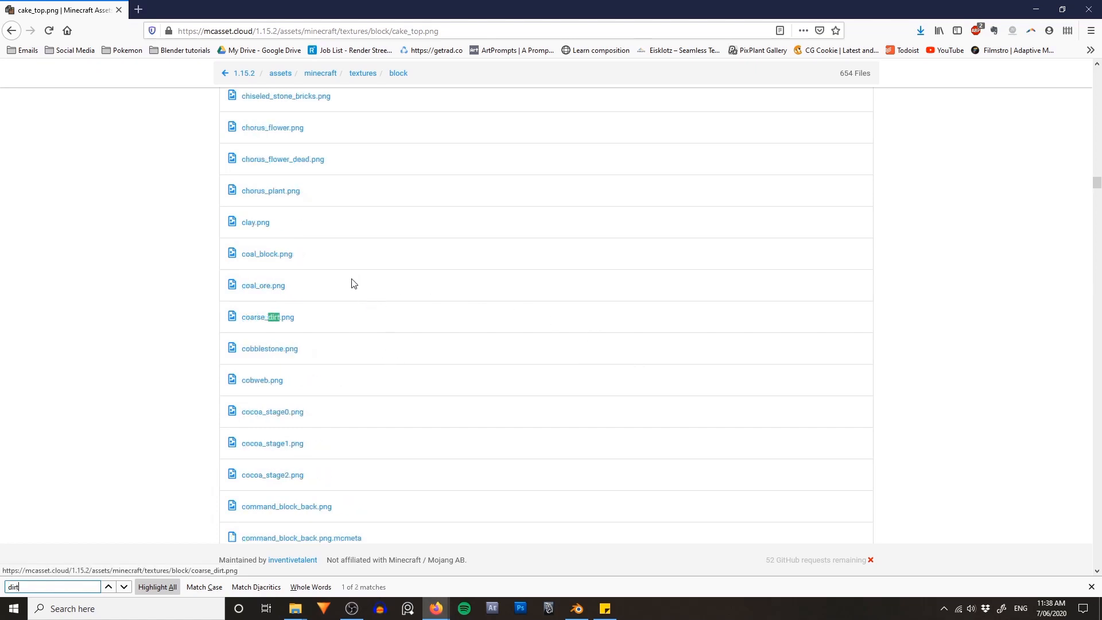
left_click(124, 587)
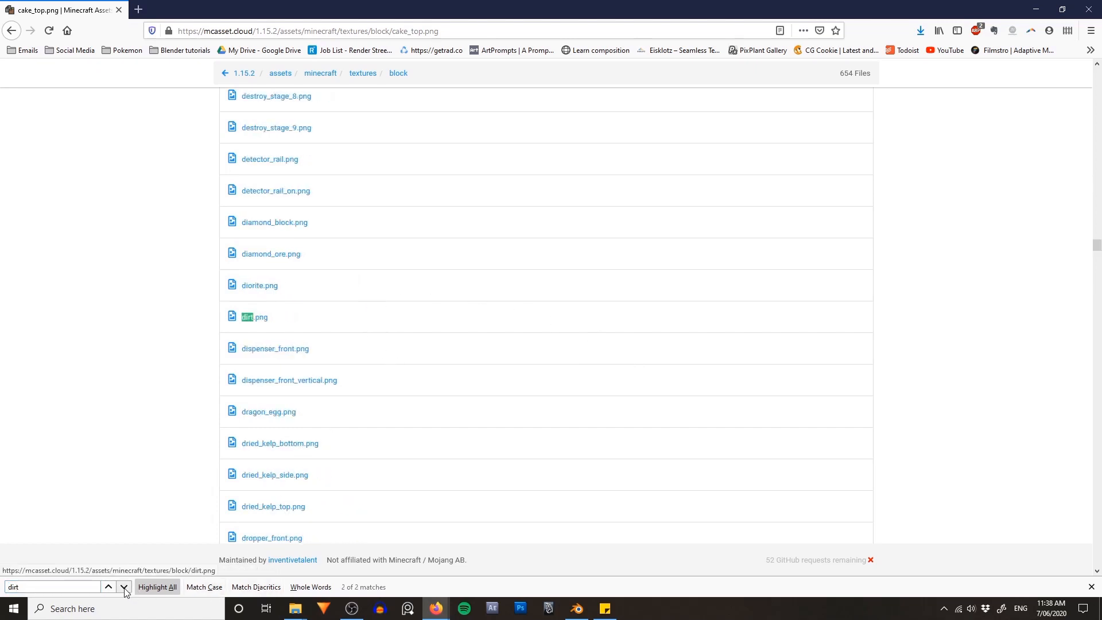
left_click(252, 317)
scroll(658, 321, "up", 1)
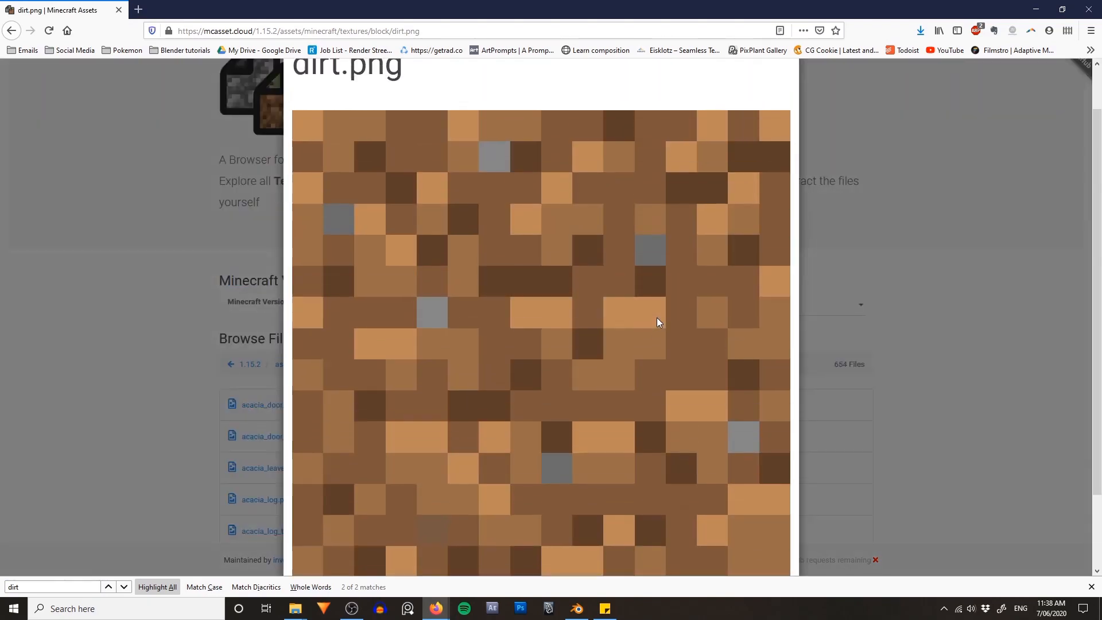
scroll(788, 78, "up", 1)
left_click(783, 75)
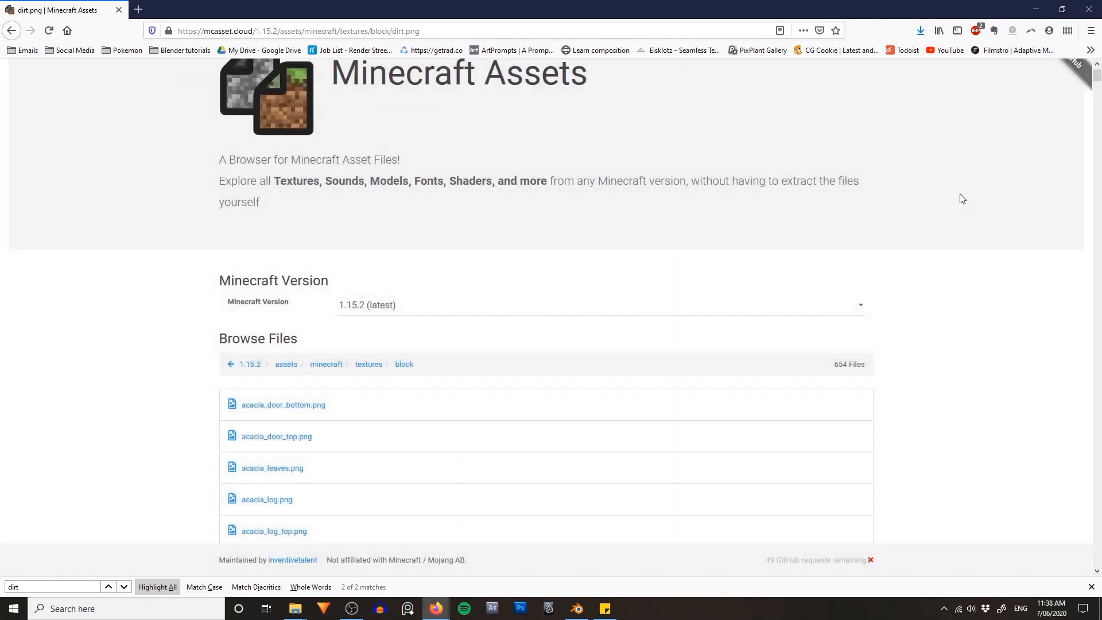
- Bring up the Nether Portal textures folder in File Explorer and select dirt.png, grass_block_side.png and grass_block_top.png together
left_click_drag(1101, 109, 597, 95)
left_click(598, 246)
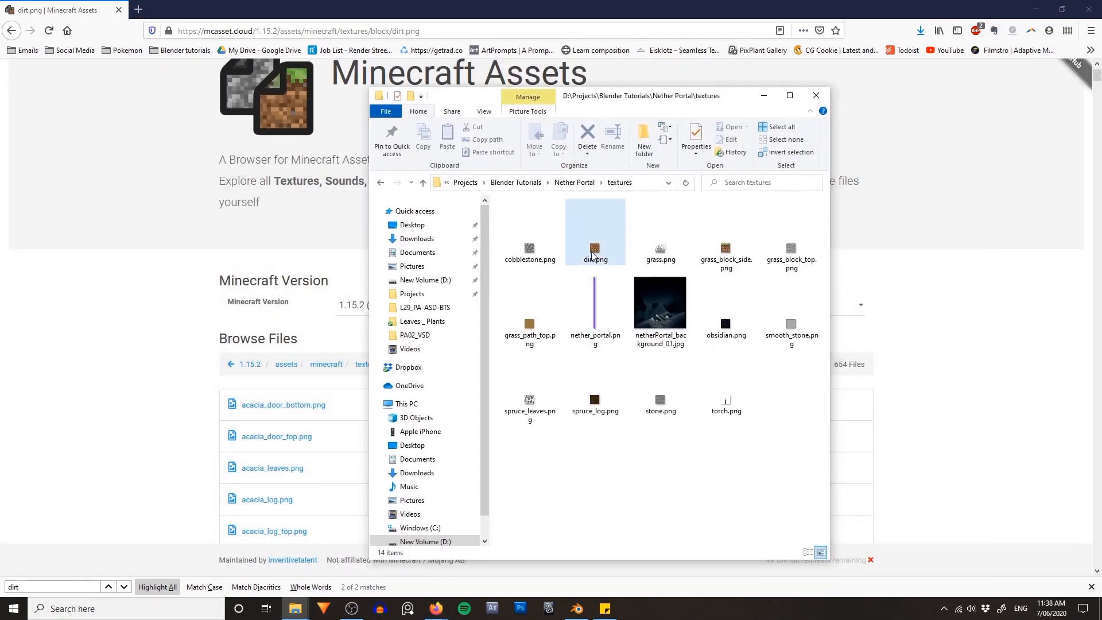
left_click(739, 263, "ctrl")
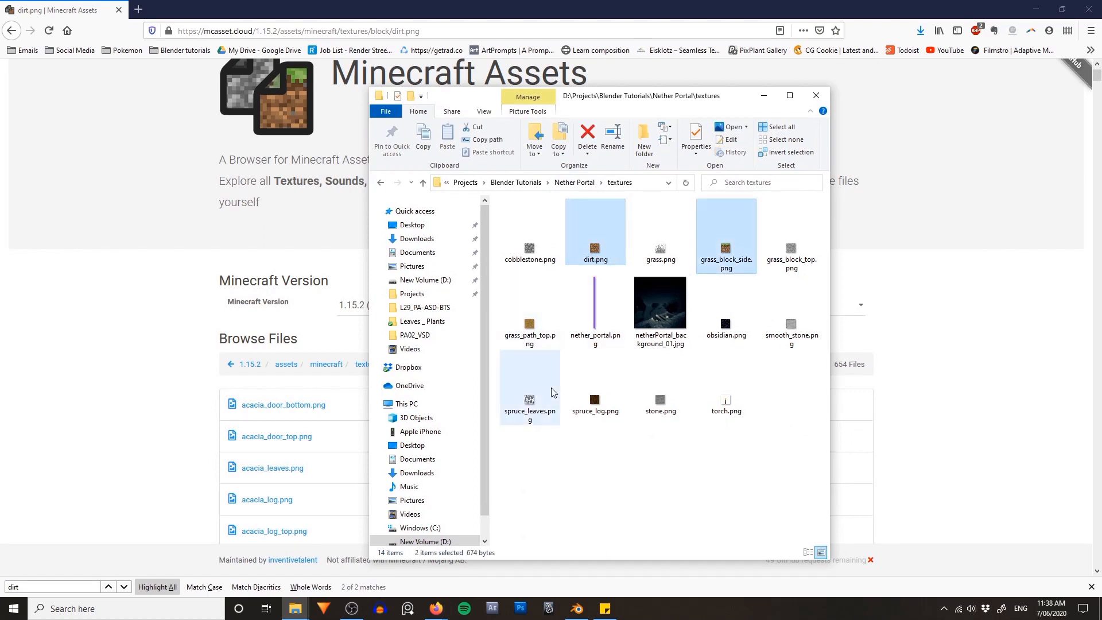
left_click(791, 253, "ctrl")
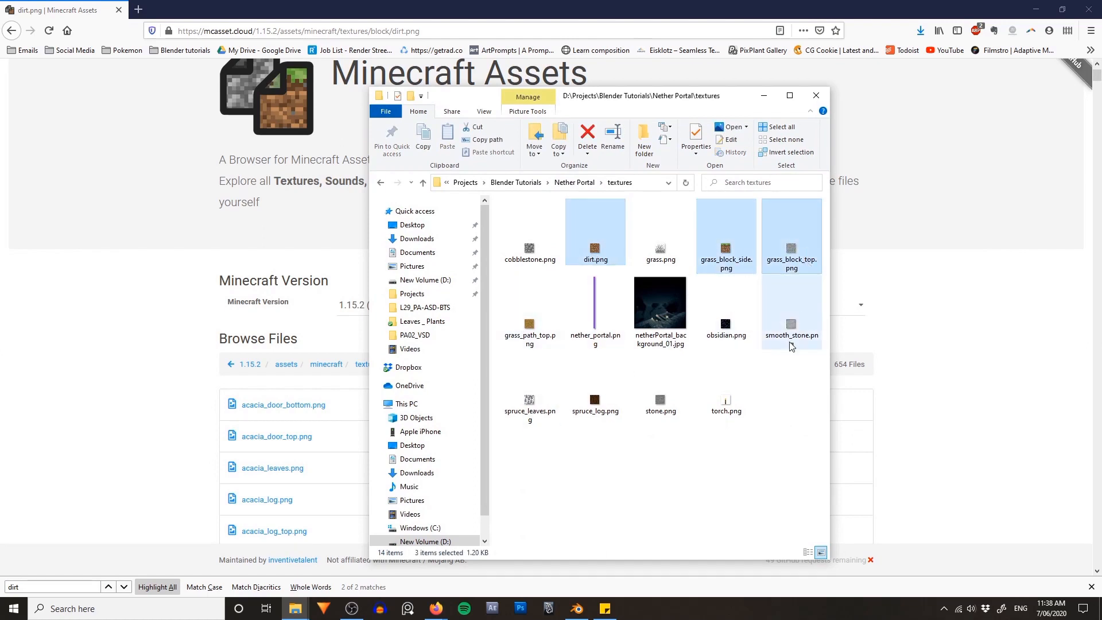
- Look through the other downloaded textures in the folder, including spruce_leaves.png, spruce_log.png, stone.png, cobblestone.png and torch.png
left_click(722, 337)
left_click(721, 401)
left_click(653, 401)
left_click(597, 402)
left_click(555, 405)
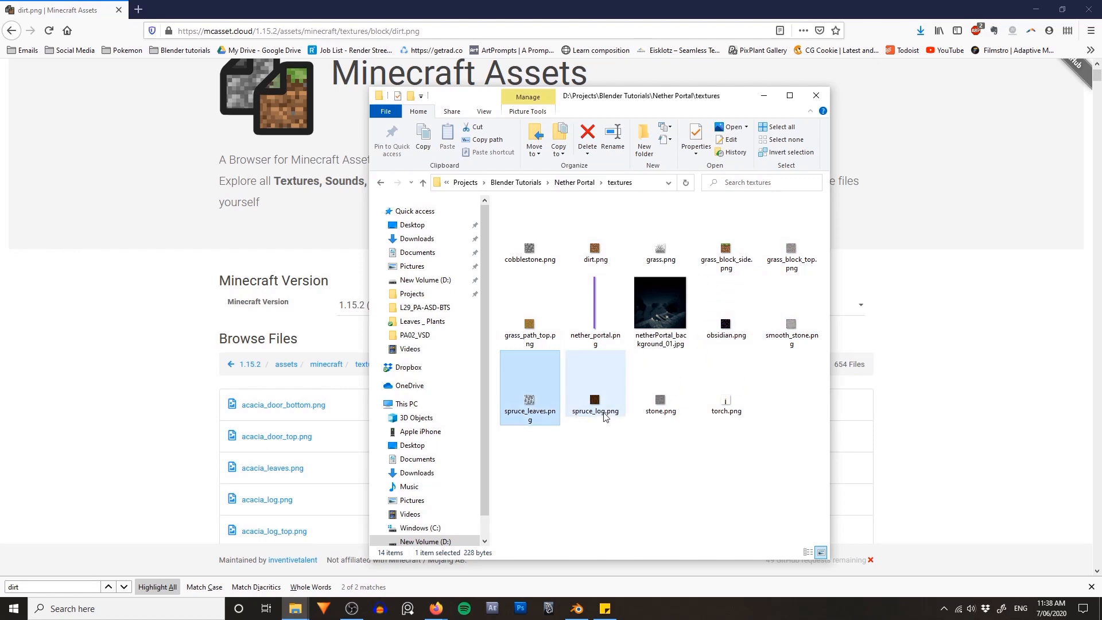
left_click(621, 512)
left_click(593, 400)
left_click(516, 405)
left_click(665, 404)
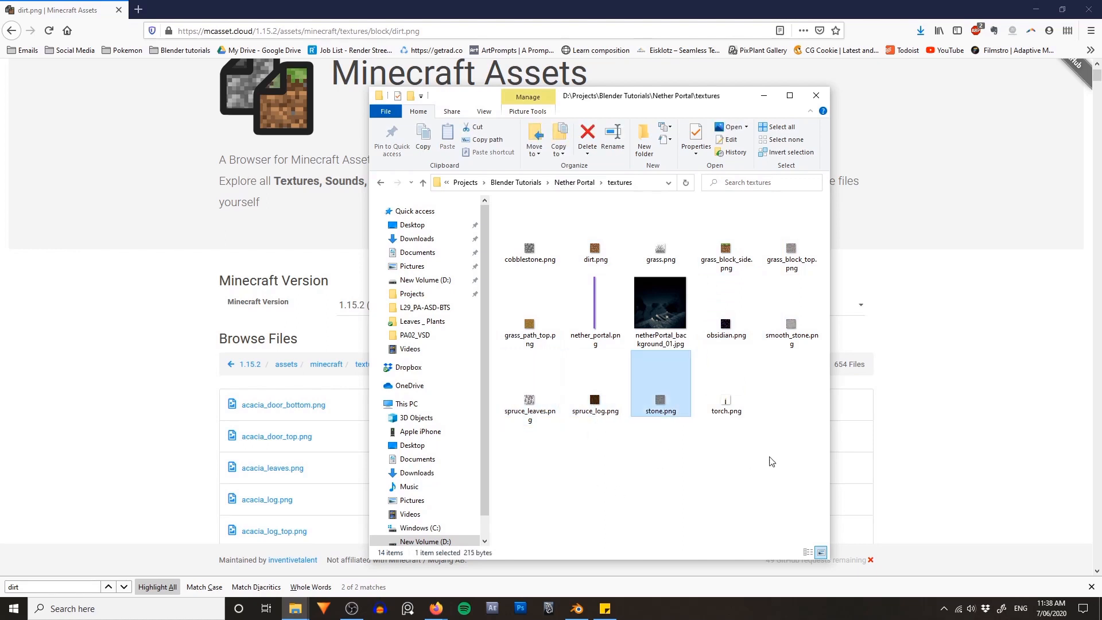
left_click(529, 248)
left_click(726, 403)
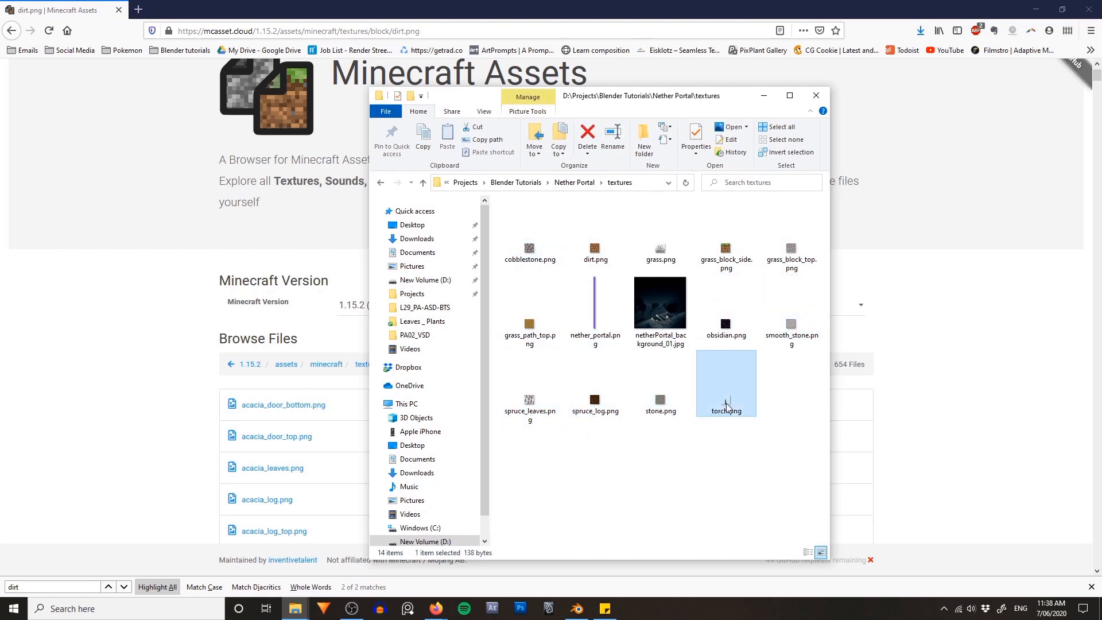
left_click(696, 484)
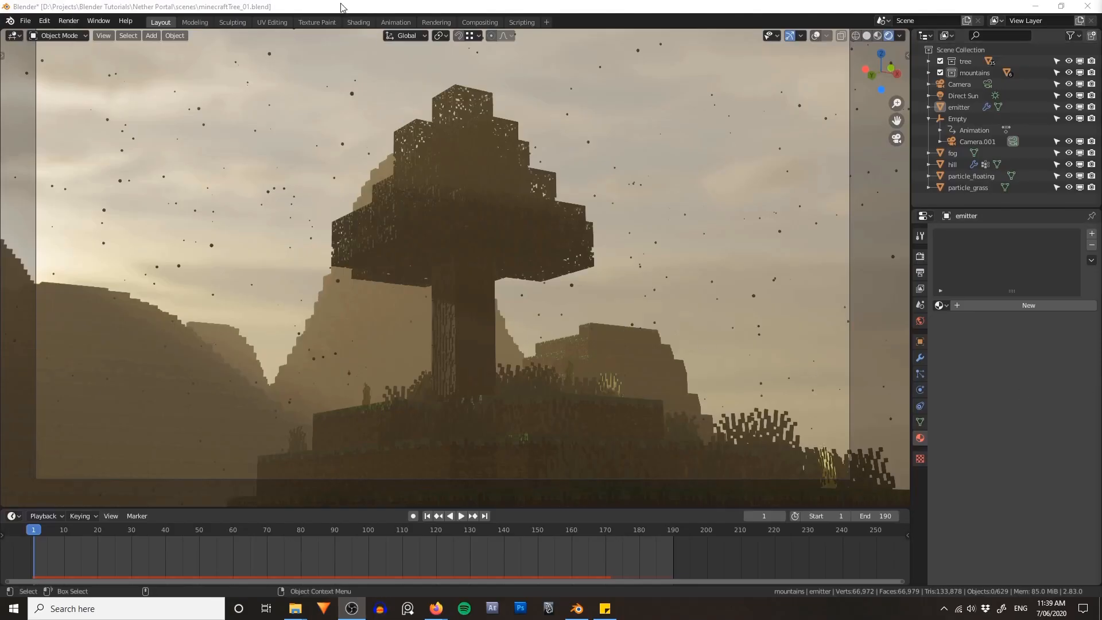
- Switch to Blender and start a new file, discarding the unsaved changes to minecraftTree_01
left_click(342, 6)
left_click(25, 20)
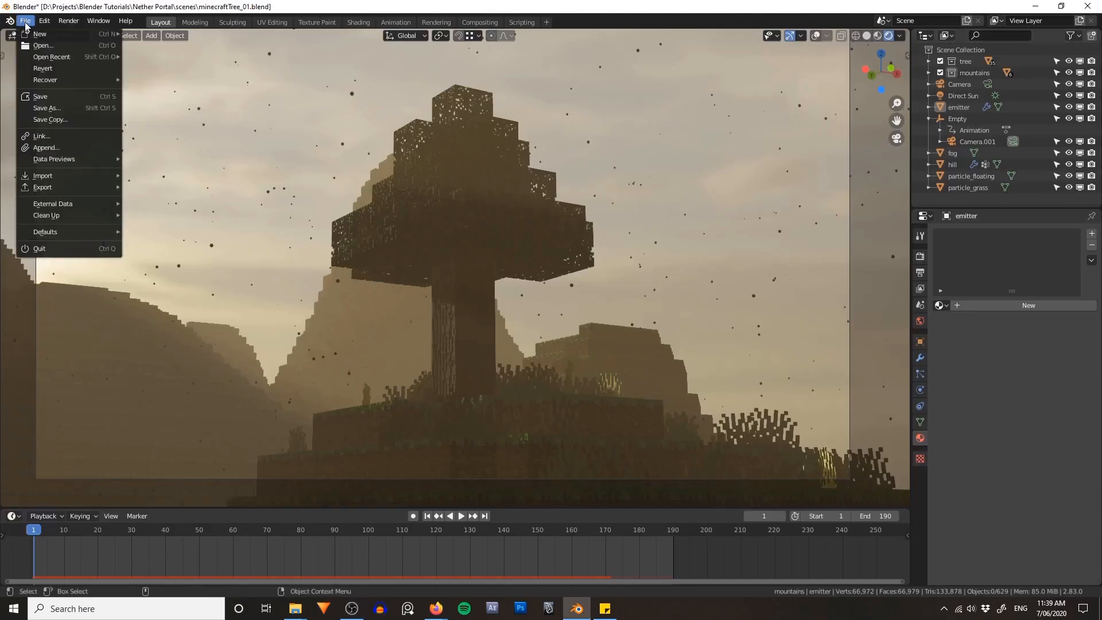
mouse_move(39, 34)
left_click(165, 35)
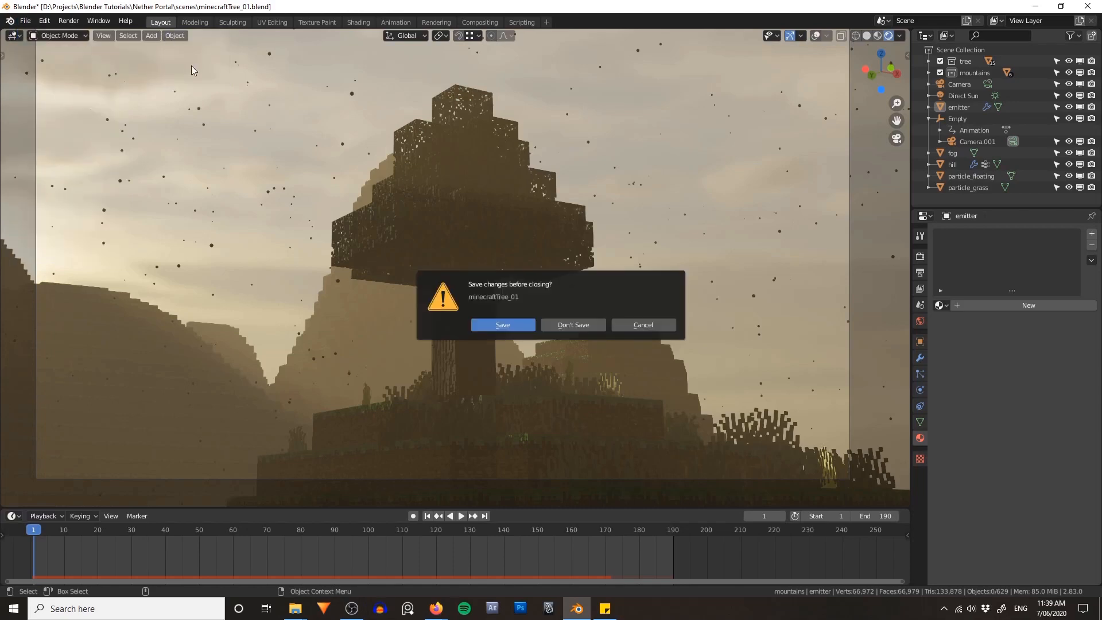
left_click(571, 325)
- Add a plane mesh, scale it by a factor of 10 and show its transform values in the viewport
key("shift+a")
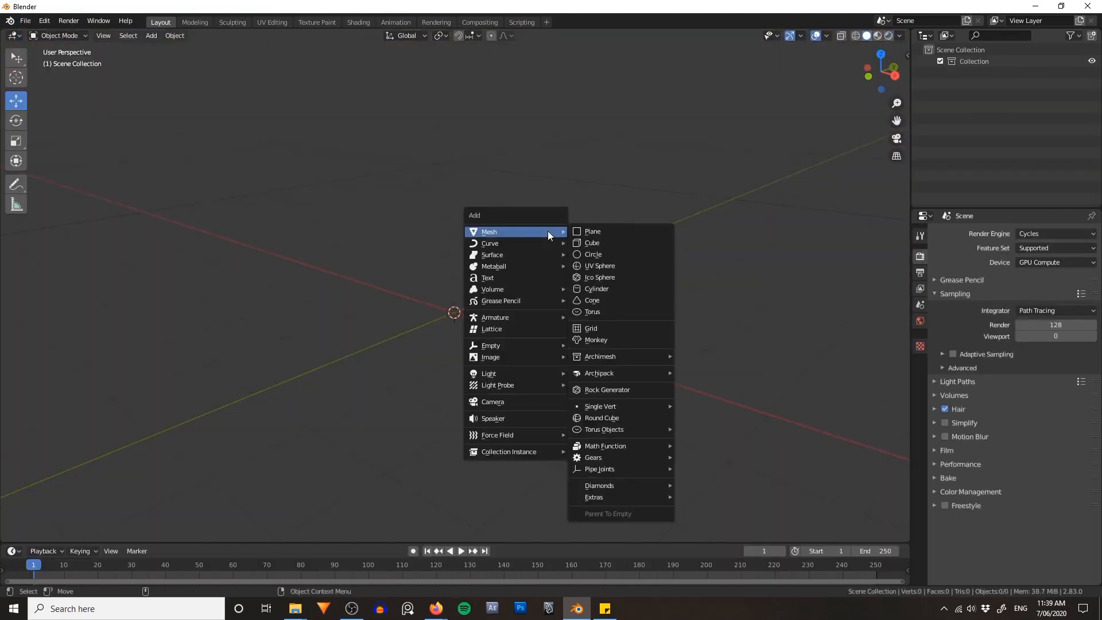
left_click(609, 227)
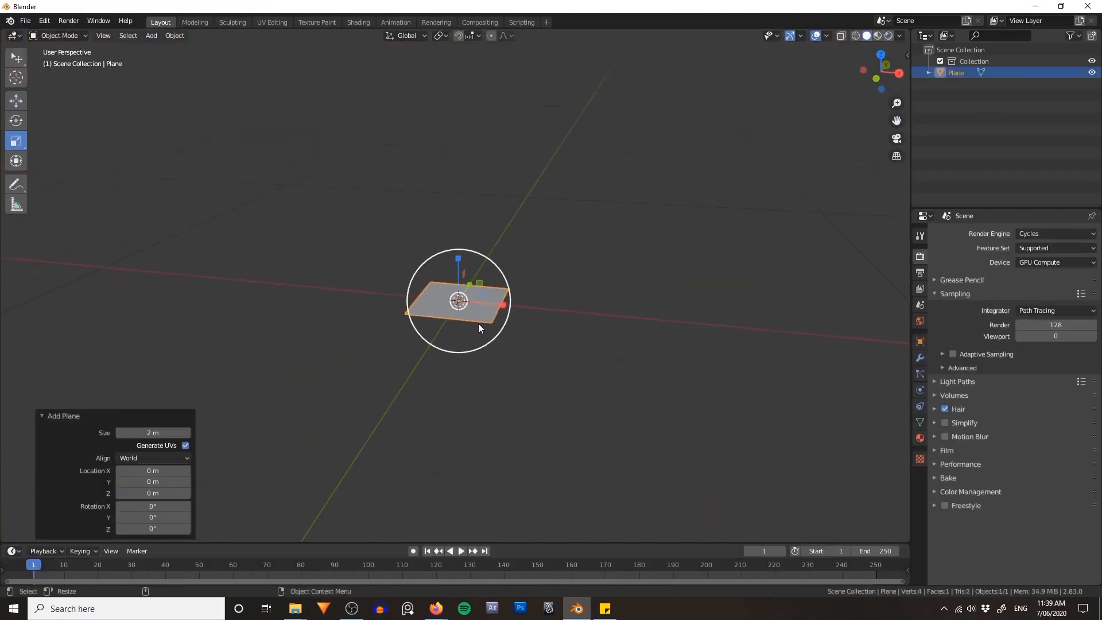
left_click_drag(491, 333, 687, 436)
type("10")
key("Return")
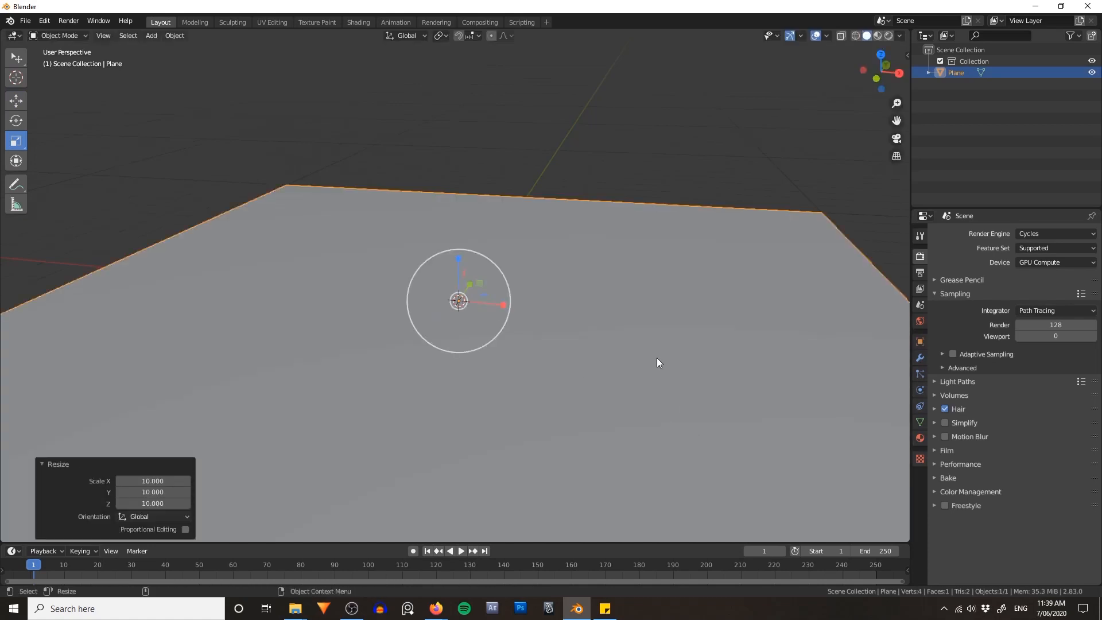
scroll(637, 333, "down", 3)
key("n")
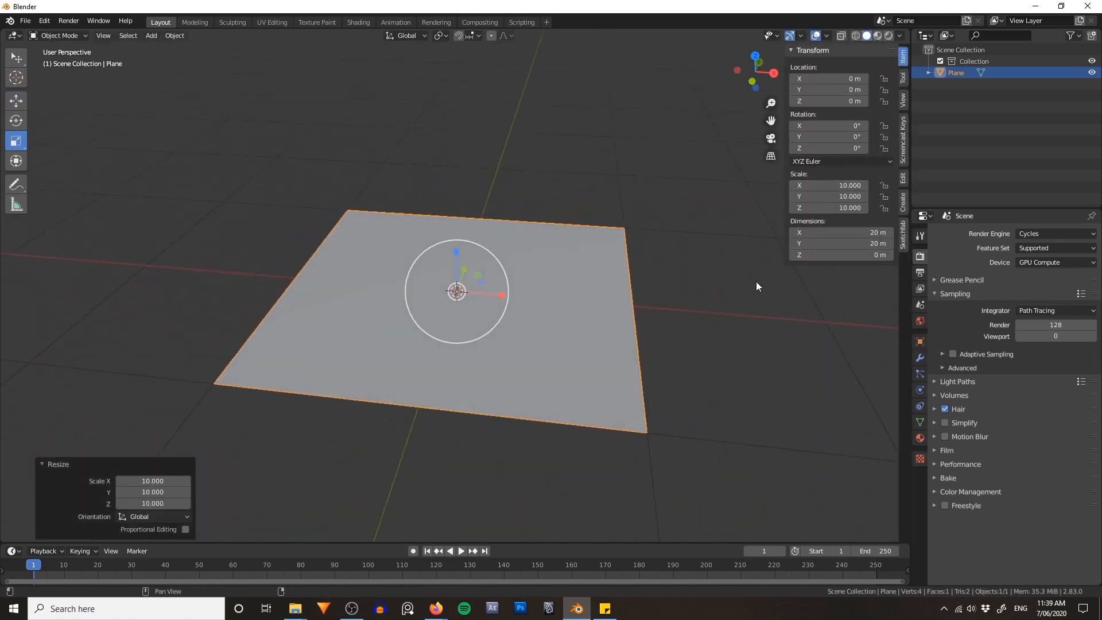
- Enter Edit Mode on the plane and subdivide it with 100 cuts
scroll(602, 252, "up", 3)
key("ctrl+Tab")
left_click(656, 257)
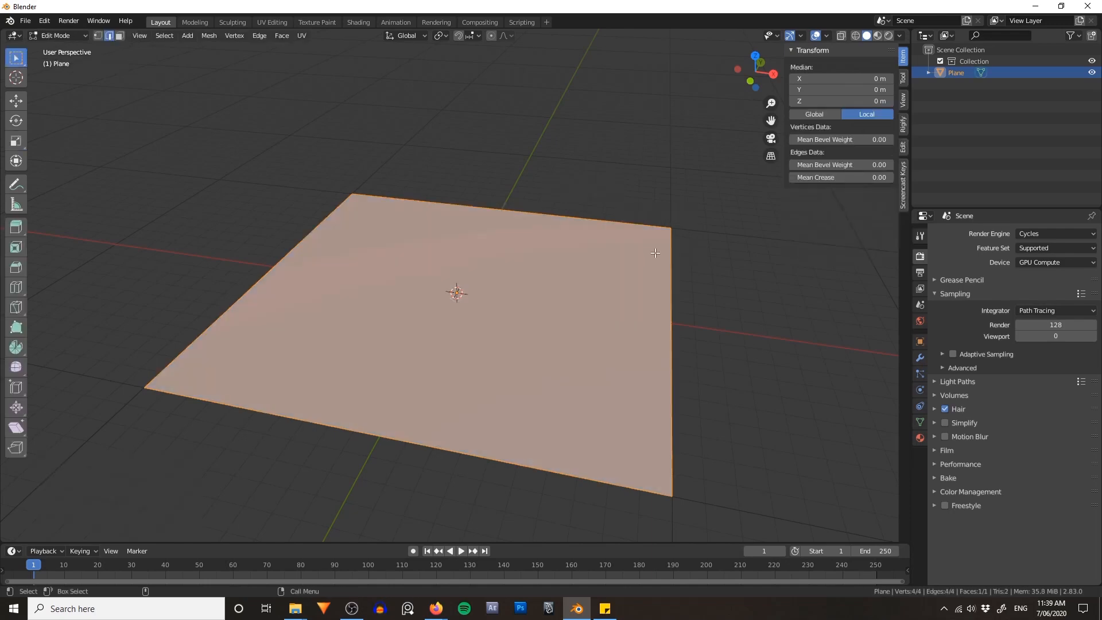
key("F3")
type("sub")
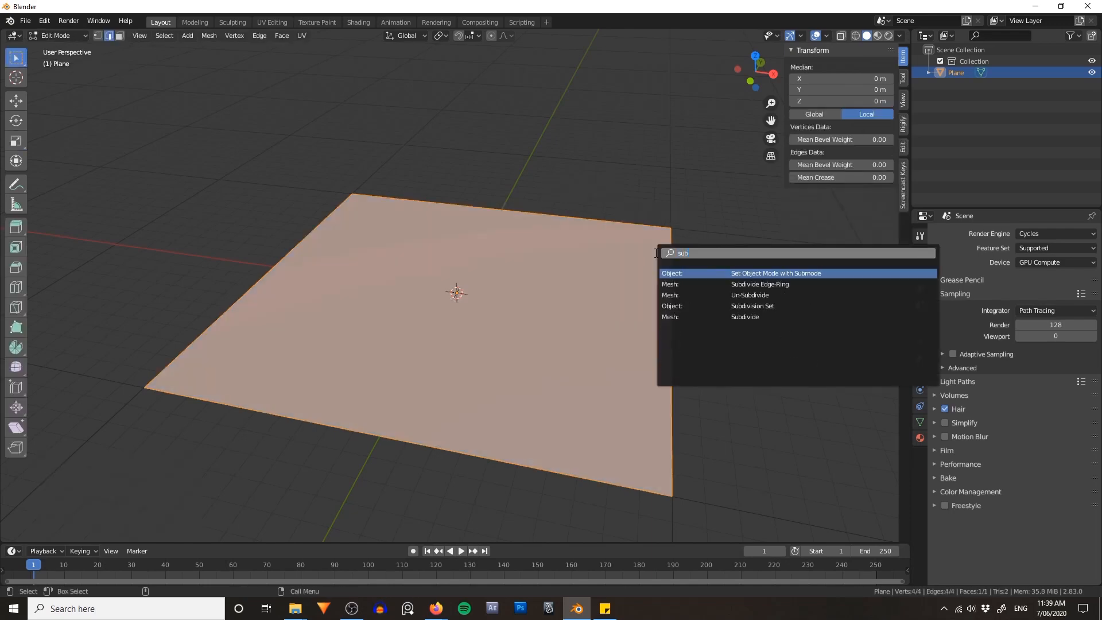
left_click(745, 318)
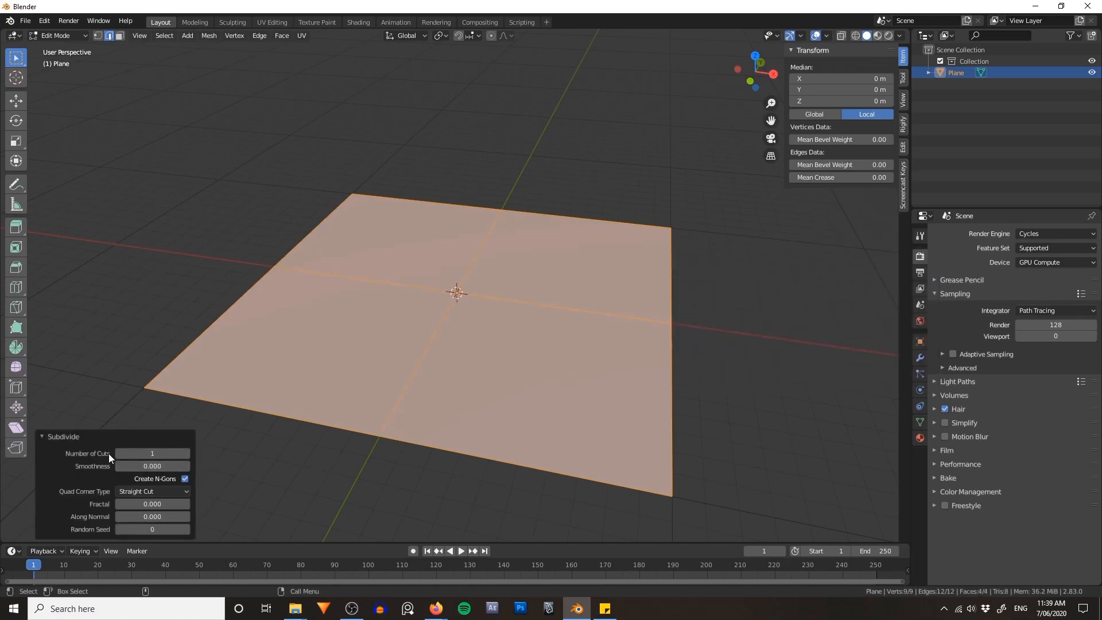
mouse_move(144, 453)
left_mouse_down()
mouse_move(172, 453)
mouse_move(143, 454)
left_mouse_up()
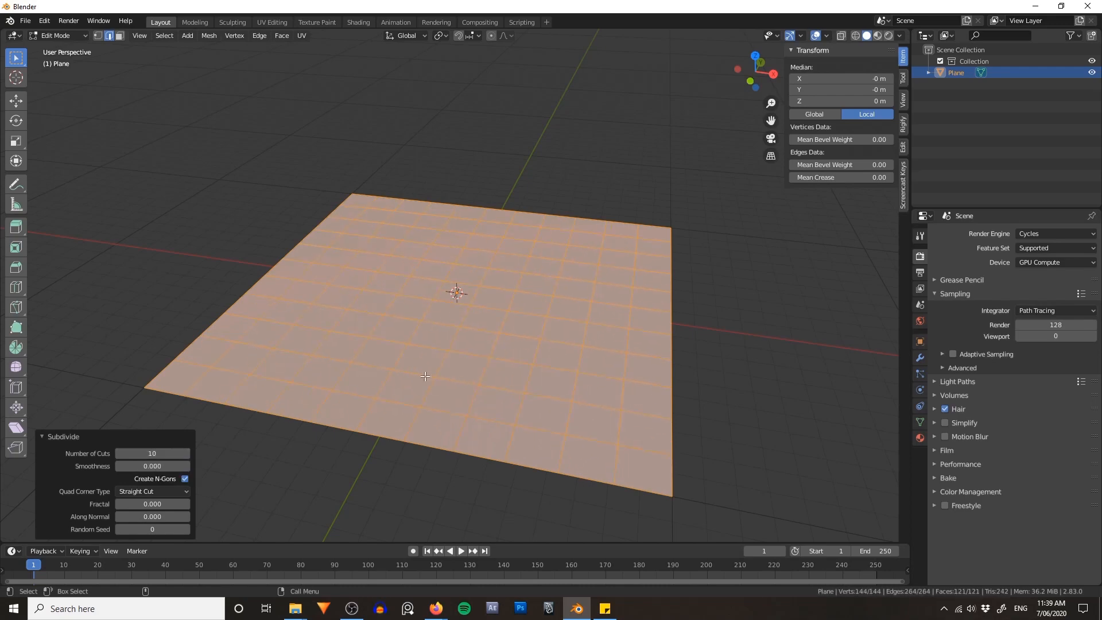
left_click(142, 453)
type("100")
key("Return")
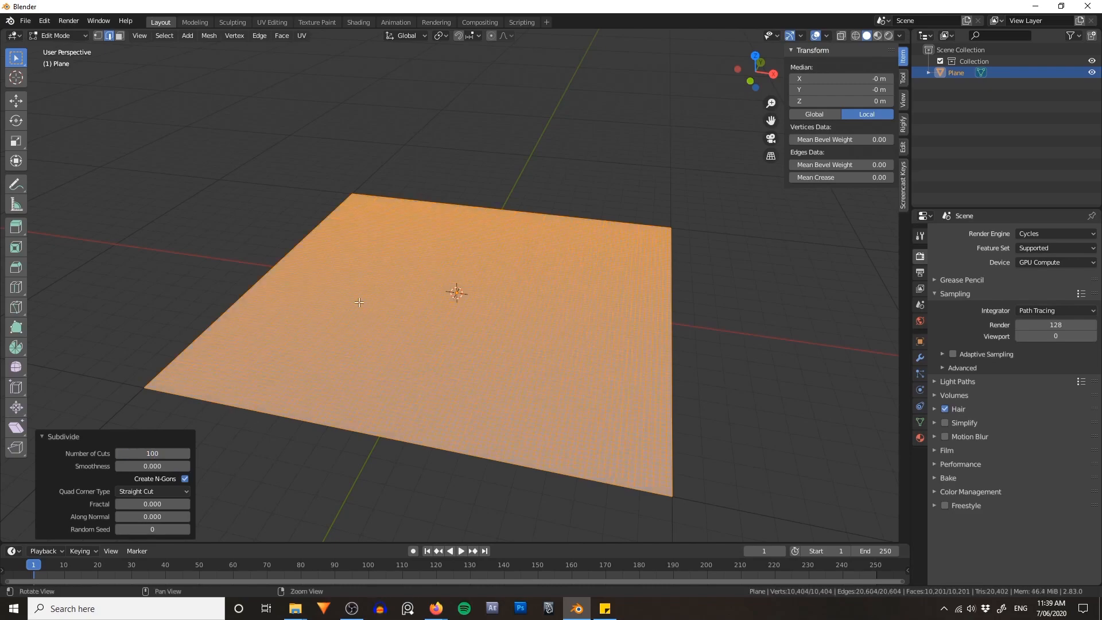
- Sculpt the plane into a gently rolling hill about 3.12 m high in Sculpt Mode and return to Object Mode
middle_click_drag(256, 369, 454, 269)
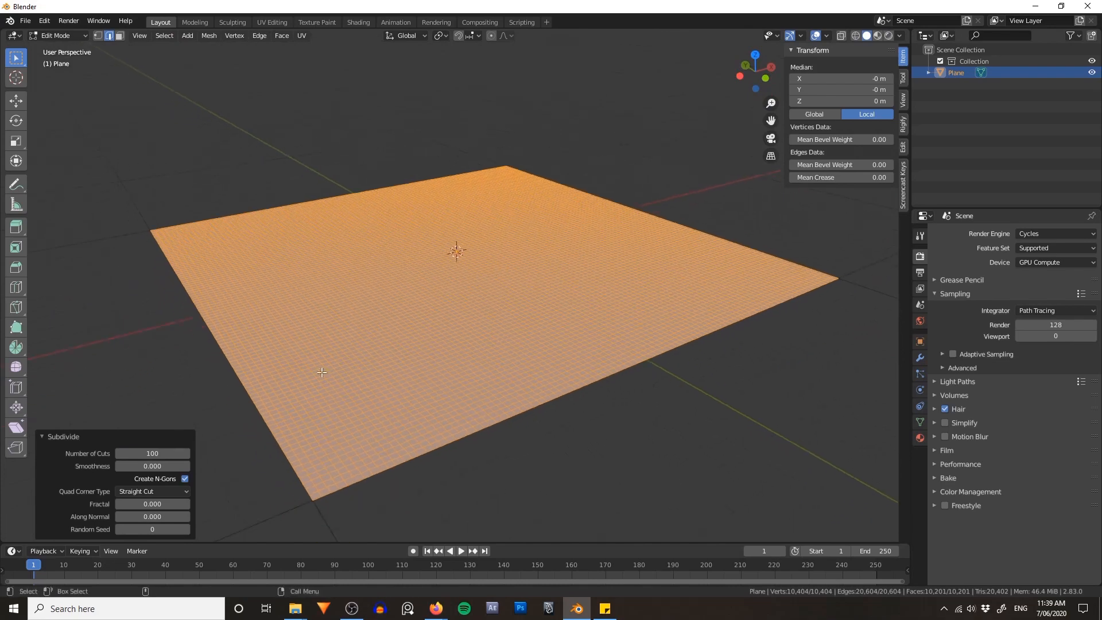
middle_click_drag(296, 385, 443, 311)
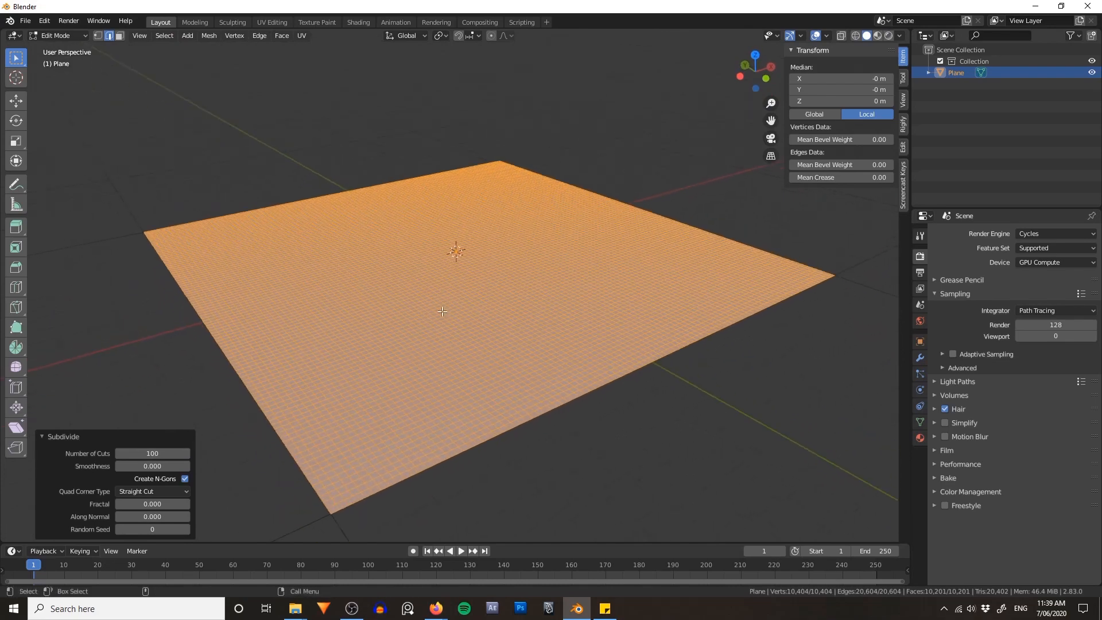
key("ctrl+Tab")
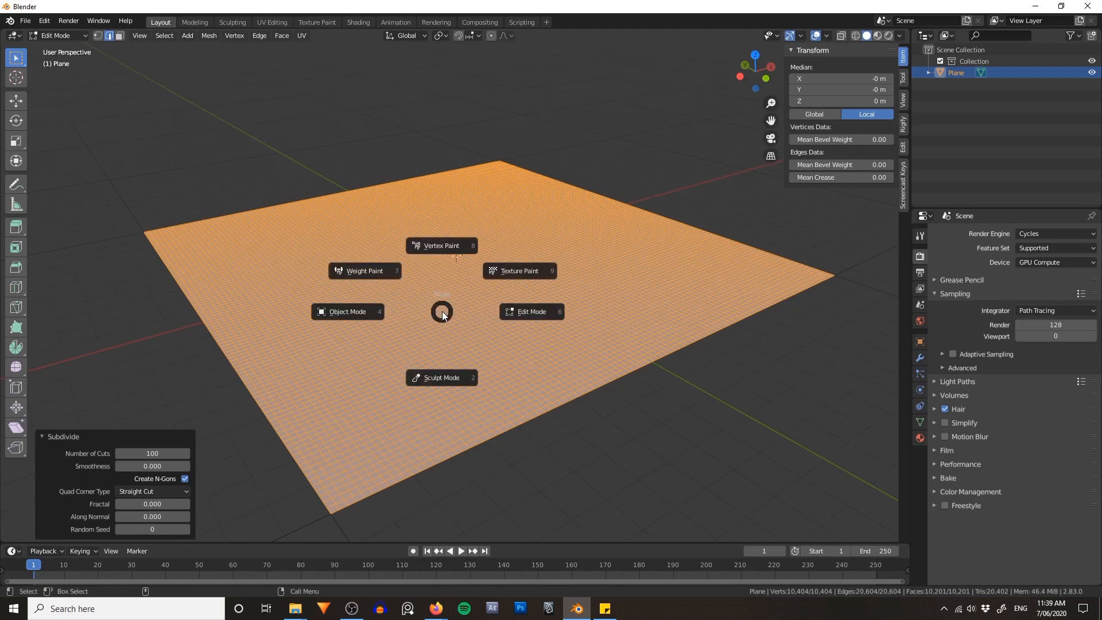
left_click(454, 377)
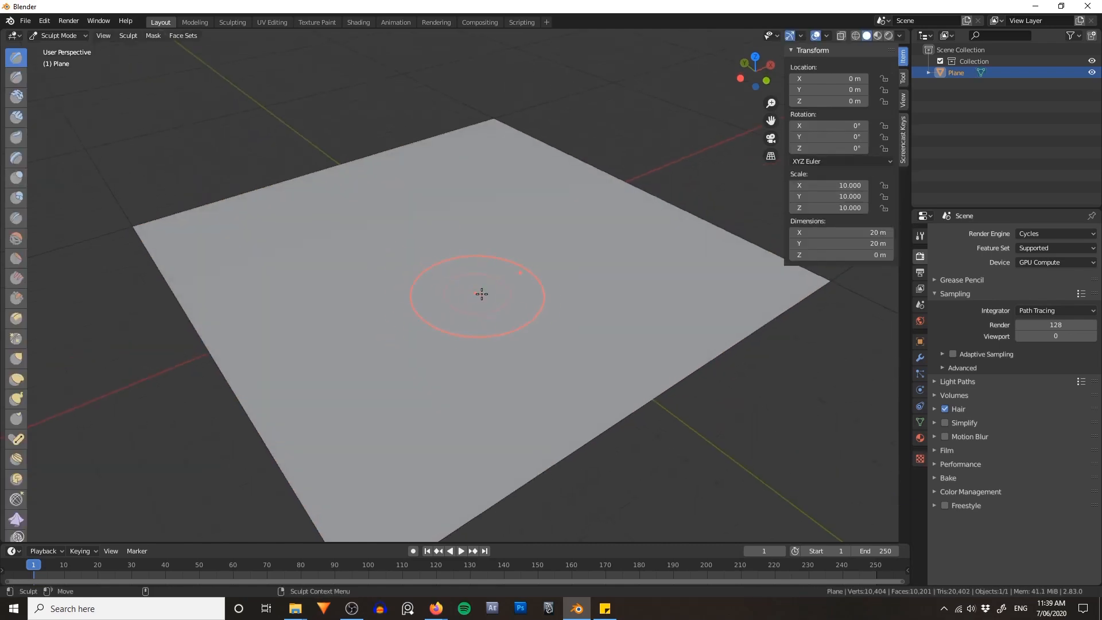
middle_click_drag(481, 294, 463, 327)
scroll(462, 327, "down", 1)
mouse_move(470, 296)
left_mouse_down()
mouse_move(449, 293)
mouse_move(457, 266)
mouse_move(419, 379)
mouse_move(389, 256)
mouse_move(396, 205)
mouse_move(313, 204)
mouse_move(377, 181)
mouse_move(359, 170)
mouse_move(381, 428)
mouse_move(560, 356)
mouse_move(457, 293)
mouse_move(505, 298)
left_mouse_up()
mouse_move(505, 299)
middle_mouse_down()
mouse_move(479, 189)
mouse_move(480, 265)
middle_mouse_up()
mouse_move(479, 266)
left_mouse_down()
mouse_move(442, 216)
mouse_move(450, 222)
mouse_move(456, 201)
mouse_move(457, 256)
left_mouse_up()
mouse_move(457, 256)
middle_mouse_down()
mouse_move(460, 265)
mouse_move(507, 249)
middle_mouse_up()
key("ctrl+Tab")
left_click(414, 250)
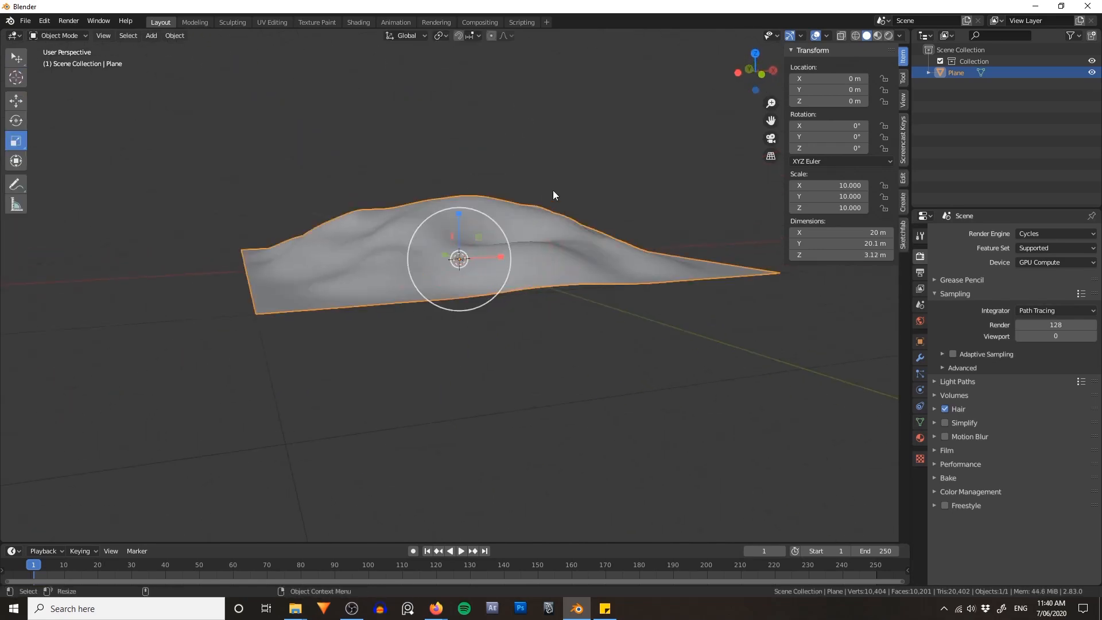
- Add a Remesh modifier to the sculpted plane
scroll(556, 249, "up", 3)
mouse_move(553, 191)
middle_mouse_down("shift")
mouse_move(555, 249)
mouse_move(600, 253)
middle_mouse_up("shift")
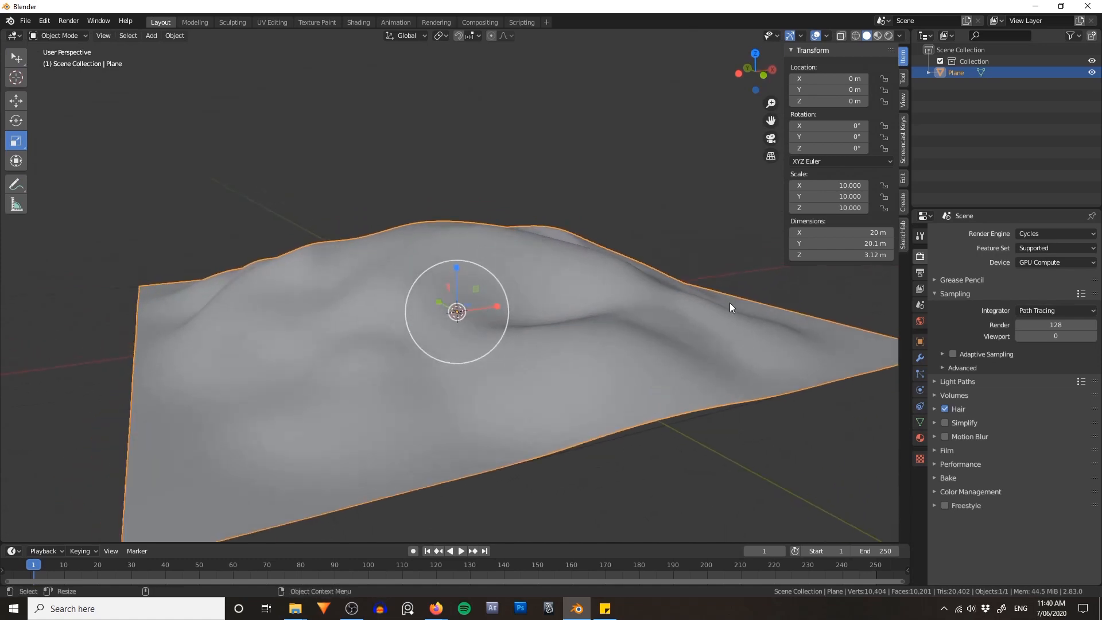
left_click(919, 357)
left_click(973, 233)
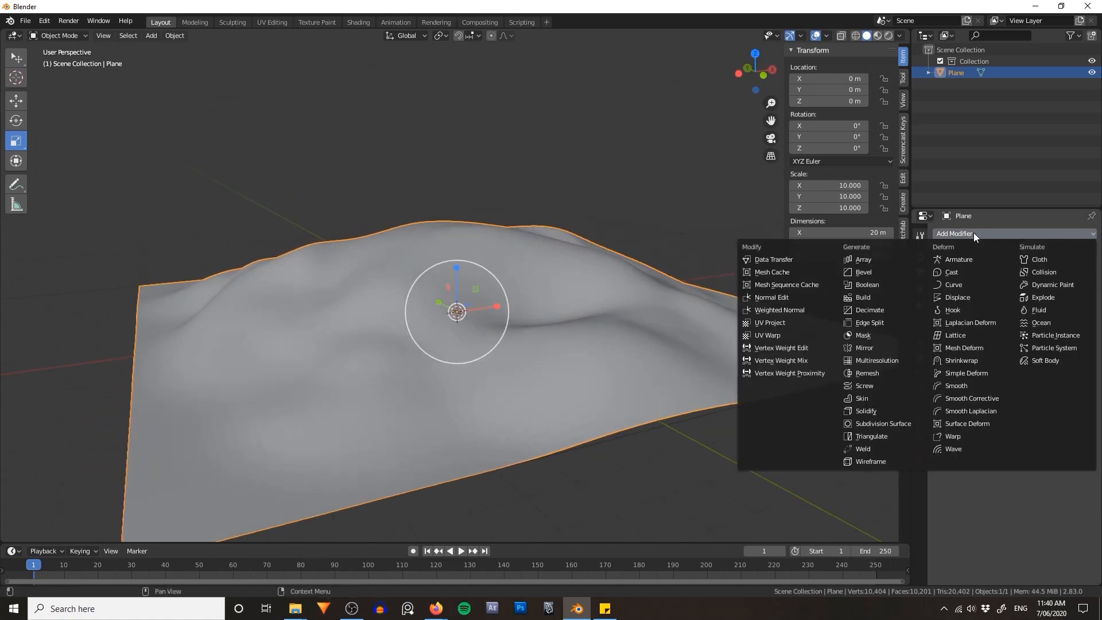
left_click(872, 376)
middle_click_drag(680, 318, 706, 300)
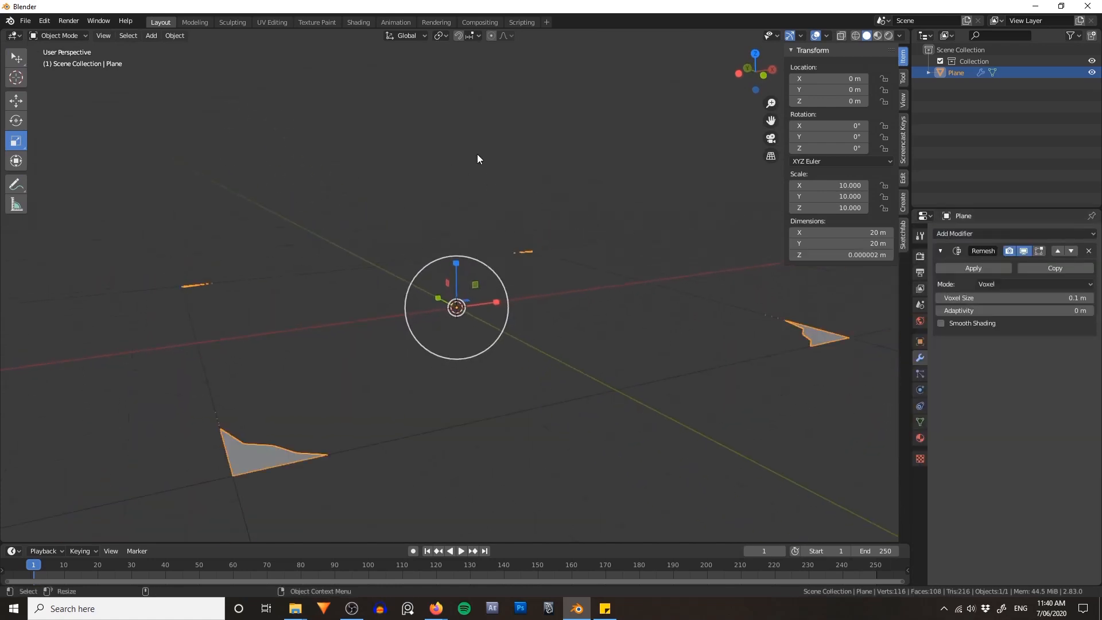
- Try a voxel size of 0.175 m for the plane's Remesh modifier in Voxel mode
left_click(1016, 285)
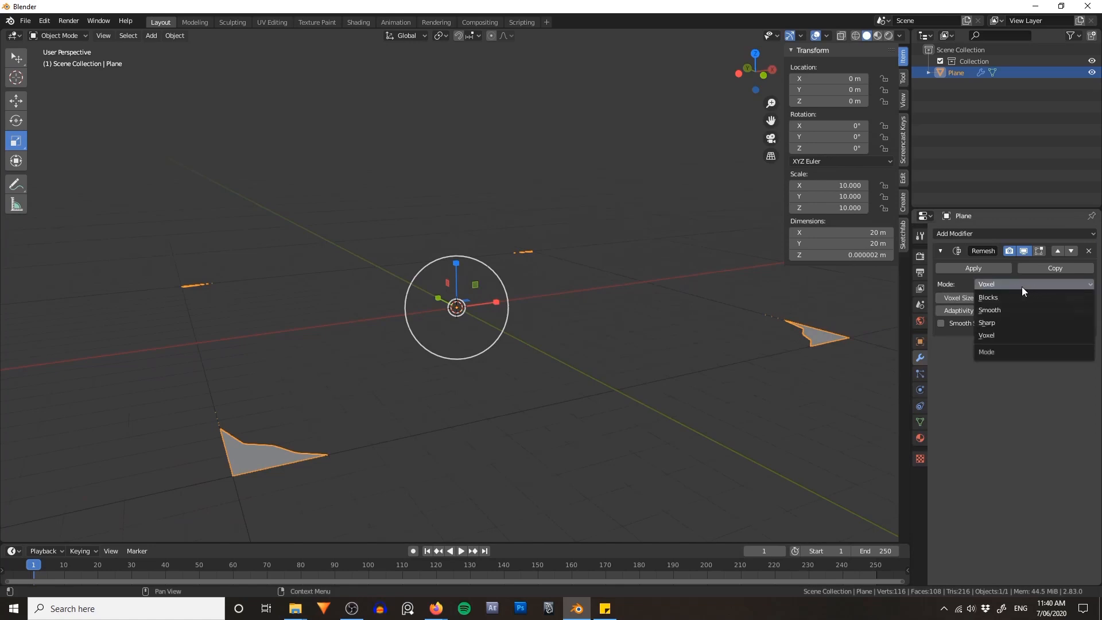
left_click(1022, 286)
middle_click_drag(665, 276, 668, 238)
left_click_drag(962, 298, 989, 298)
middle_click_drag(817, 297, 827, 296)
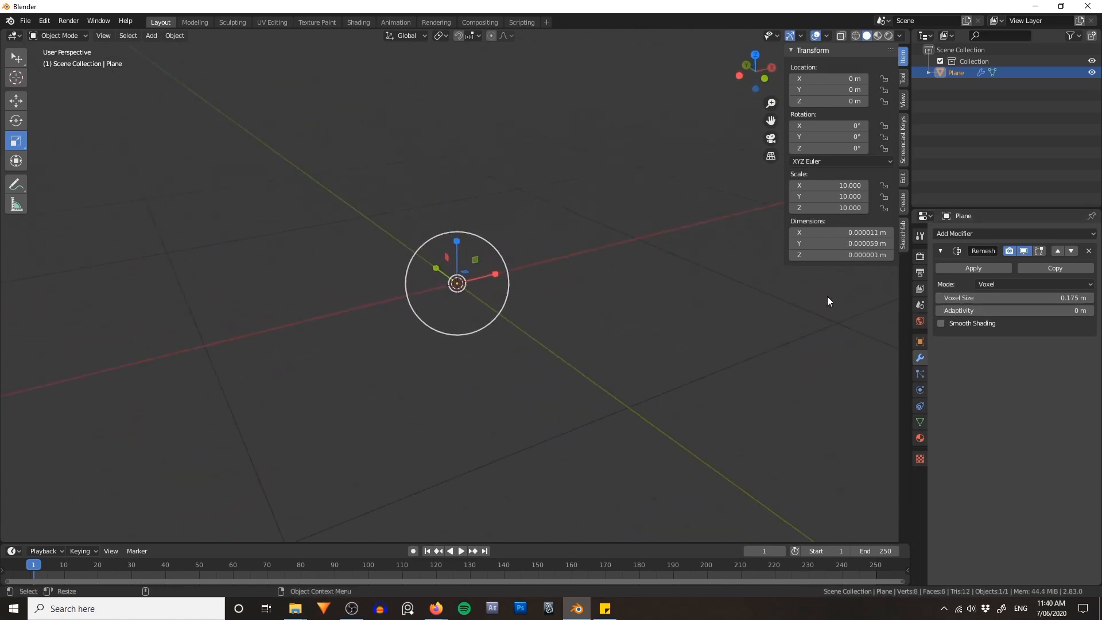
- Set the Remesh modifier to Blocks mode with an octree depth of 6
left_click(1010, 285)
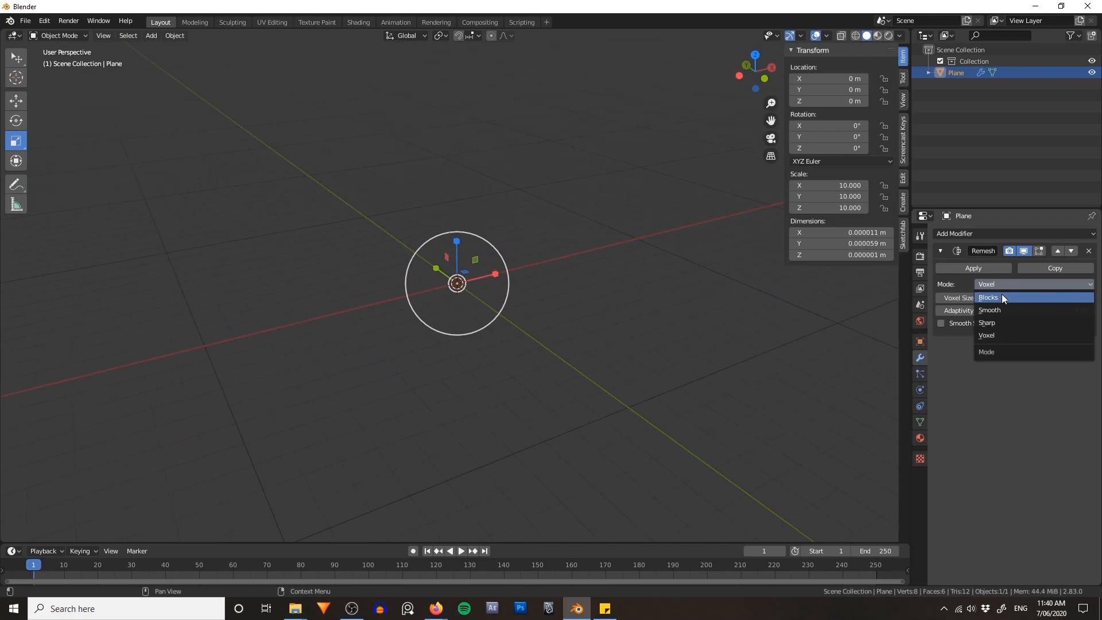
left_click(1001, 296)
middle_click_drag(703, 311, 653, 254)
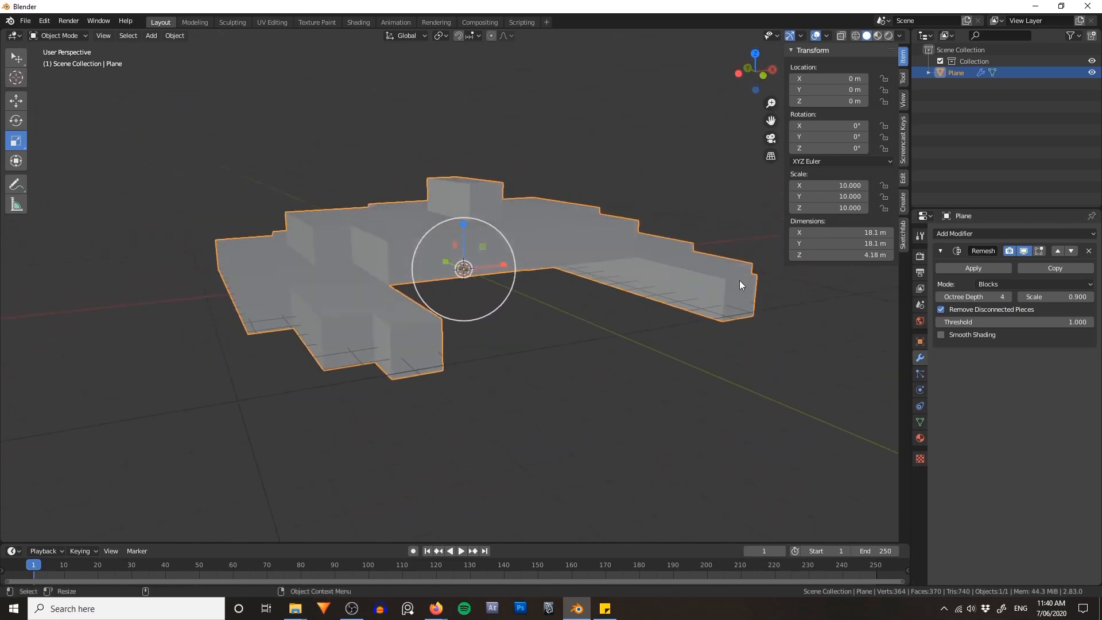
left_click(1008, 297)
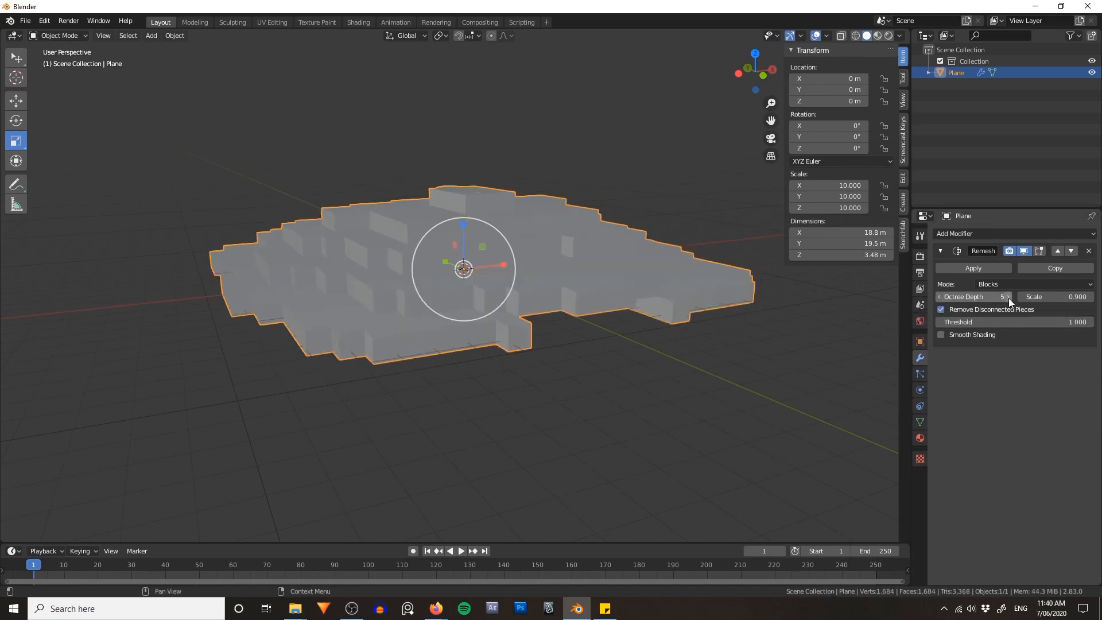
left_click(1008, 298)
middle_click_drag(717, 290, 628, 266)
scroll(718, 340, "up", 3)
scroll(710, 287, "down", 4)
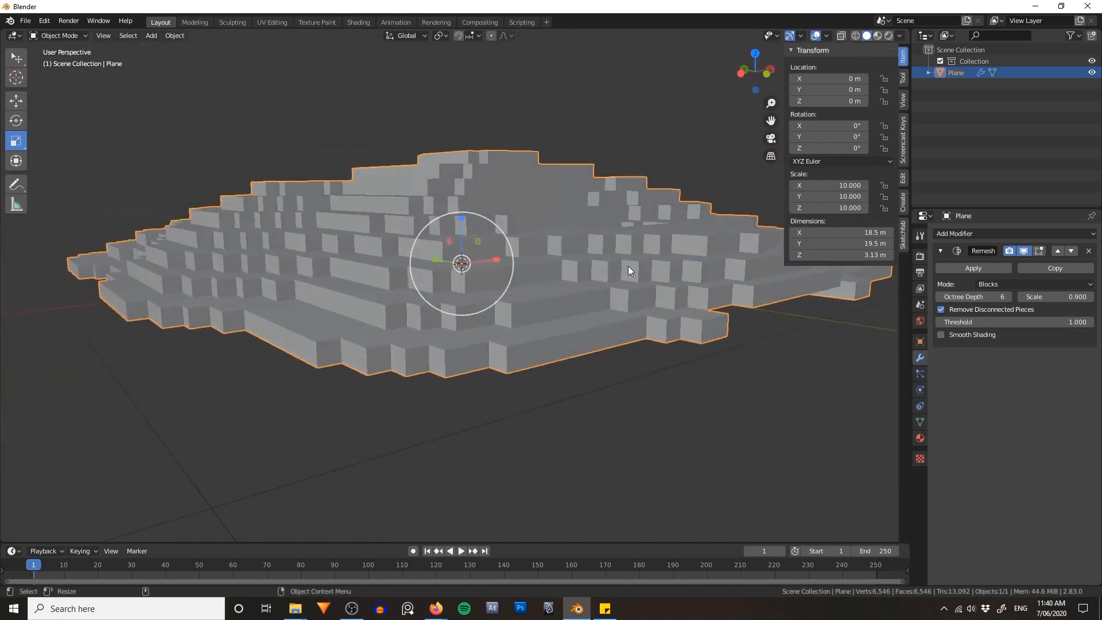
- Switch the viewport to Material Preview shading and inspect the blocky terrain from several angles
key("z")
left_click(577, 204)
middle_click_drag(576, 204, 581, 211)
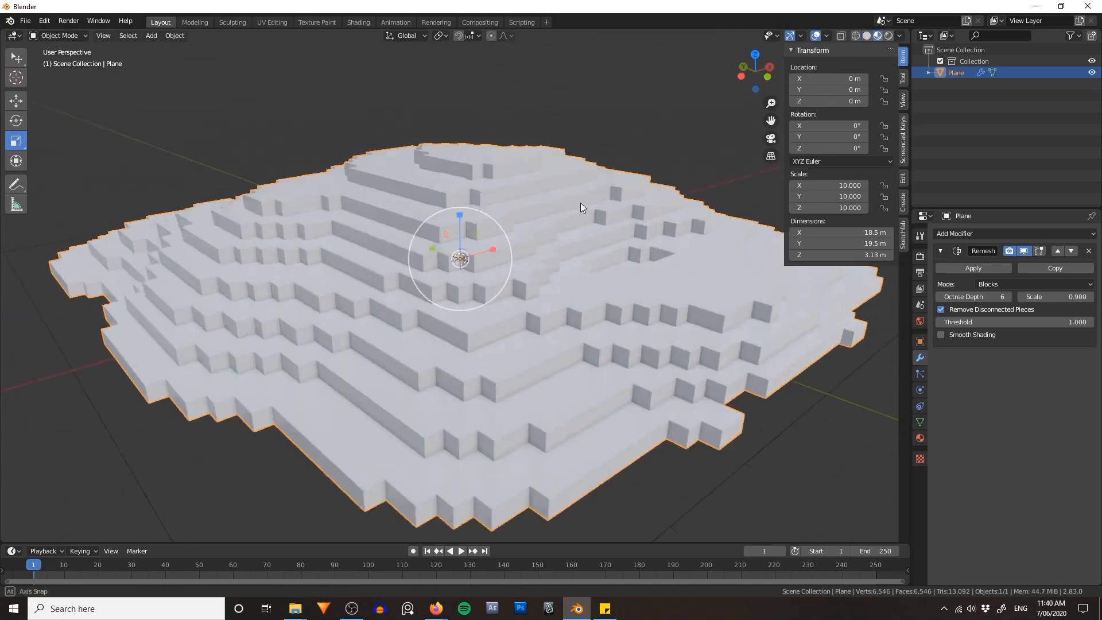
key("z")
left_click(529, 165)
scroll(578, 225, "down", 1)
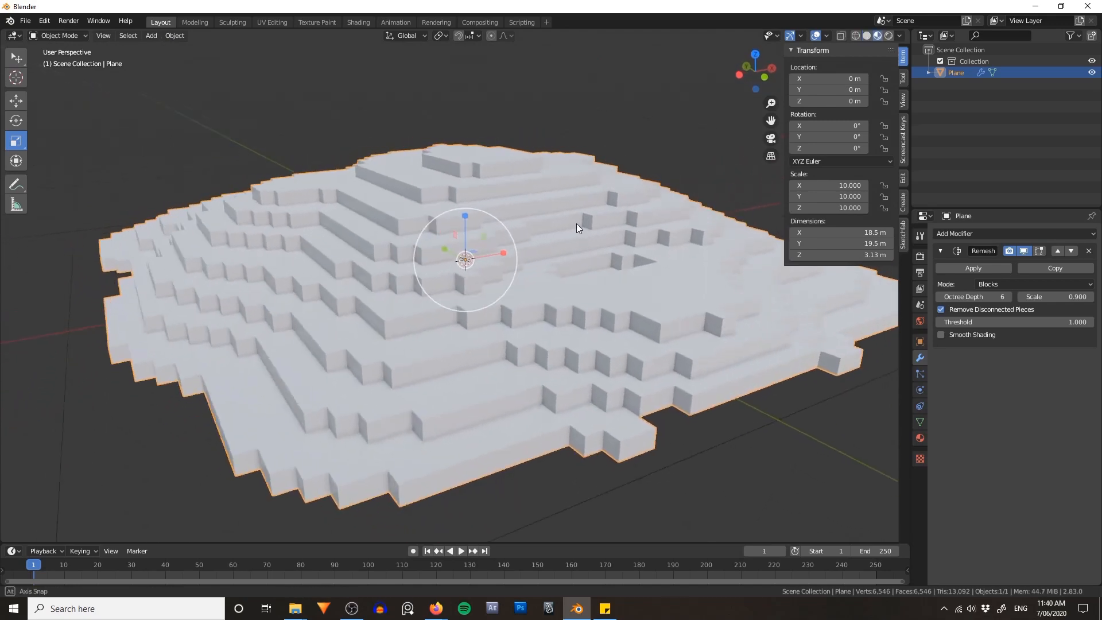
mouse_move(578, 225)
middle_mouse_down()
mouse_move(610, 253)
mouse_move(590, 222)
mouse_move(552, 289)
mouse_move(576, 267)
middle_mouse_up()
scroll(615, 236, "up", 1)
scroll(609, 254, "down", 1)
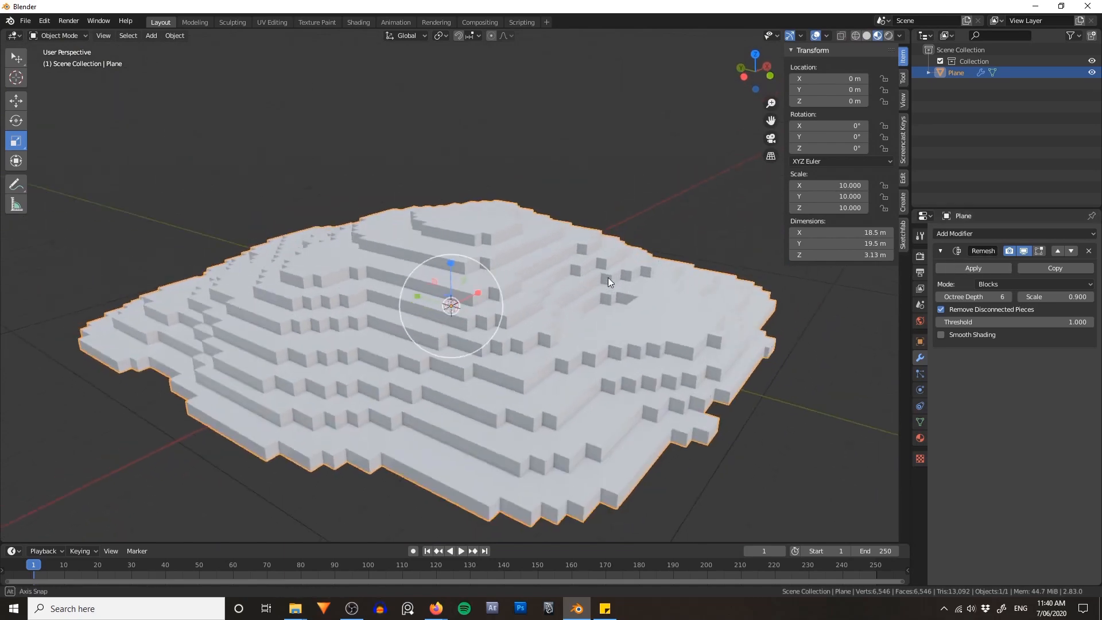
- Raise the terrain's summit and reshape its slopes with a large Grab brush in Sculpt Mode, to about 4.53 m high
key("ctrl+Tab")
left_click(607, 343)
key("g")
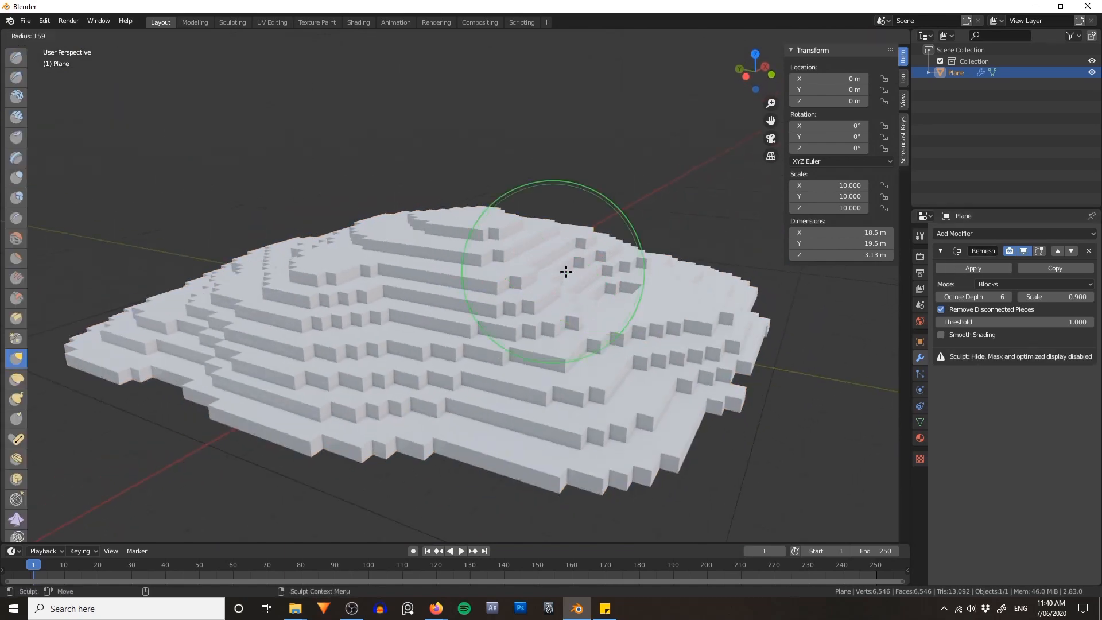
left_click_drag(485, 269, 462, 214)
mouse_move(651, 428)
left_mouse_down()
mouse_move(622, 401)
mouse_move(625, 373)
left_mouse_up()
middle_click_drag(681, 336, 654, 339)
mouse_move(634, 316)
left_mouse_down()
mouse_move(627, 303)
mouse_move(585, 302)
left_mouse_up()
mouse_move(586, 302)
middle_mouse_down()
mouse_move(551, 296)
mouse_move(577, 324)
middle_mouse_up()
left_click_drag(581, 330, 586, 321)
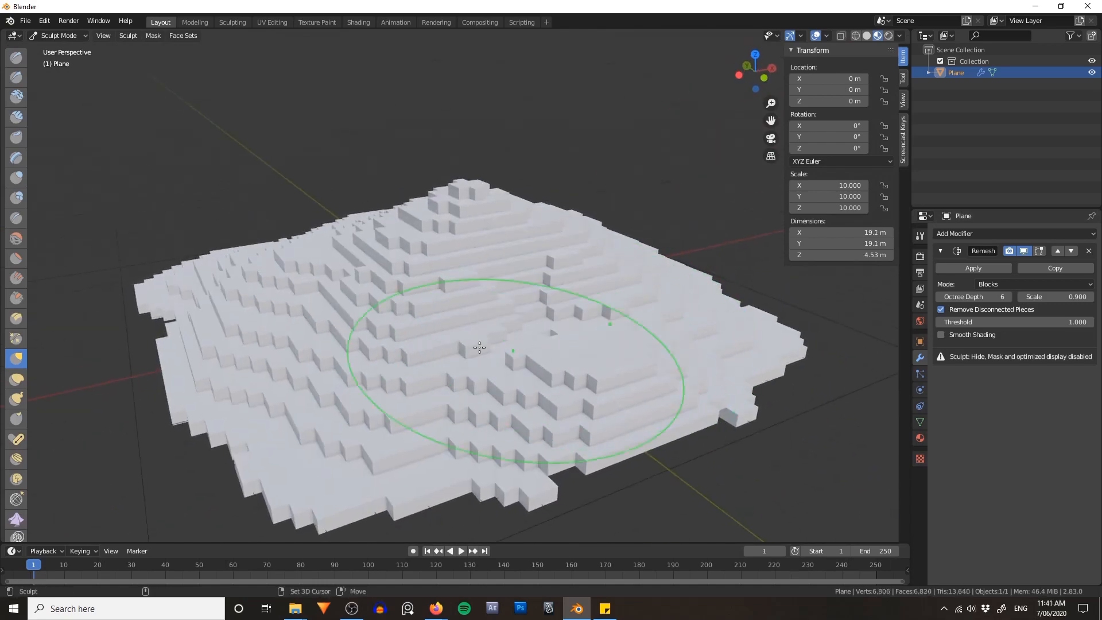
- Grab-sculpt the terrain's outer areas to a footprint of about 19.3 by 20.9 m and return to Object Mode
middle_click_drag(275, 344, 327, 344)
middle_click_drag(287, 177, 287, 251)
left_click_drag(287, 251, 284, 240)
left_click_drag(388, 393, 426, 451)
left_click_drag(565, 241, 573, 217)
mouse_move(573, 216)
middle_mouse_down()
mouse_move(519, 153)
mouse_move(615, 191)
middle_mouse_up()
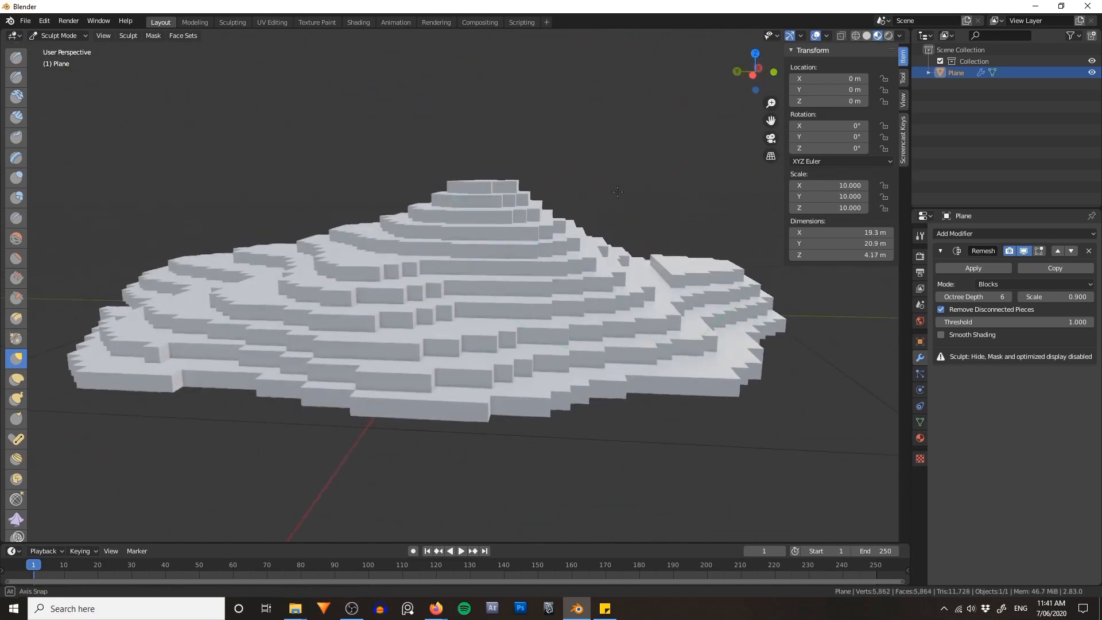
key("ctrl+Tab")
left_click(615, 257)
- Examine the size of the terrain's blocks against the floor grid from above and up close
middle_click_drag(580, 278, 658, 449)
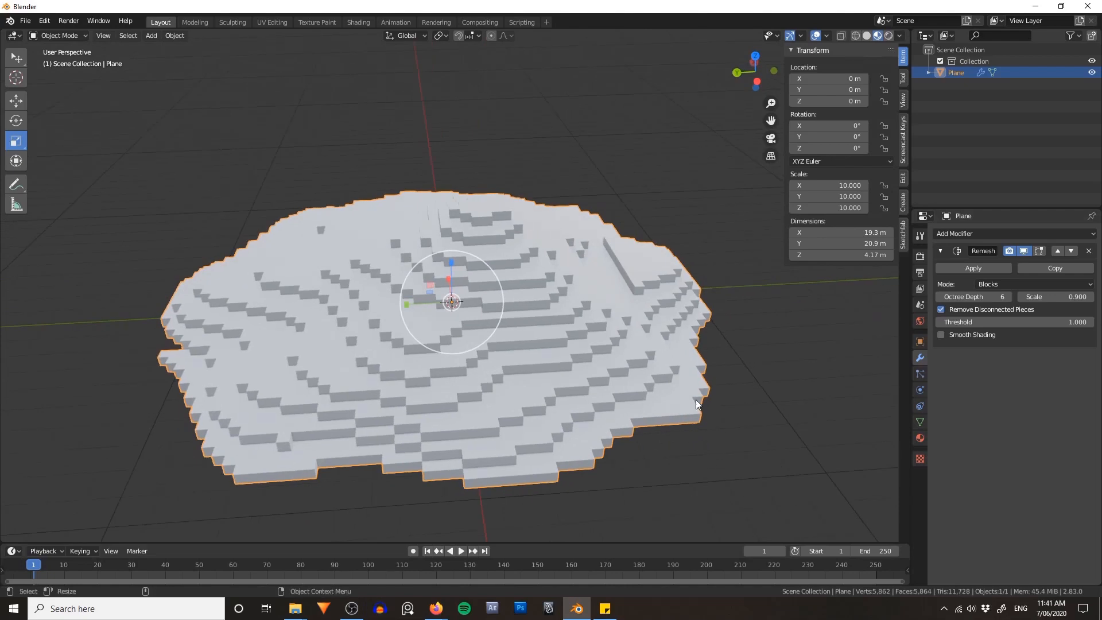
middle_click_drag(676, 390, 616, 354, "shift")
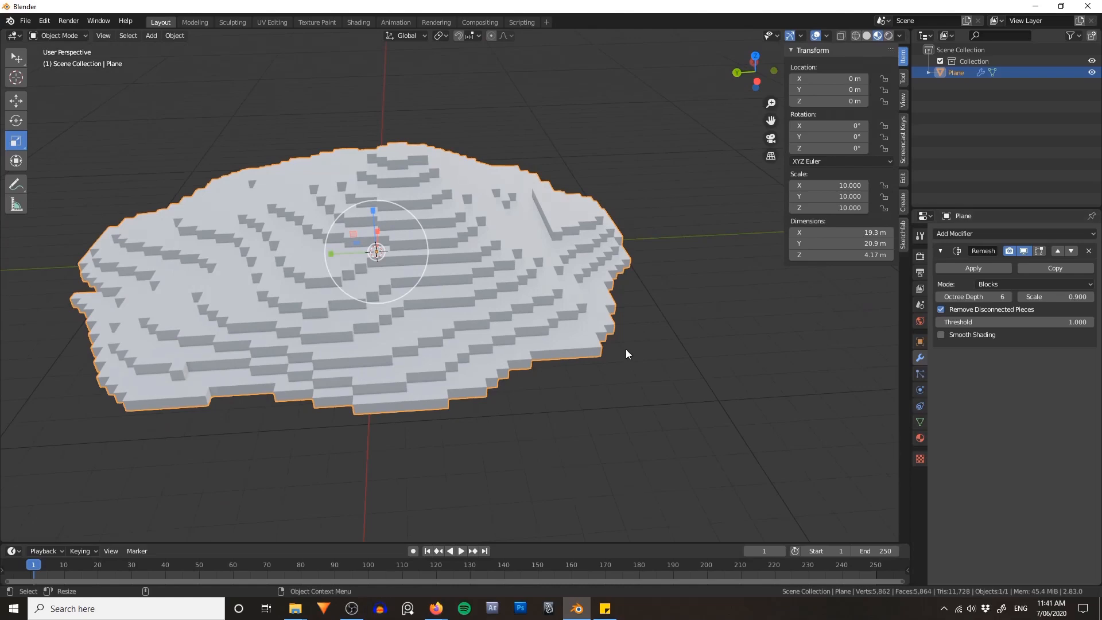
middle_click_drag(631, 346, 599, 372)
middle_click_drag(600, 372, 586, 285, "shift")
scroll(556, 265, "up", 2)
scroll(586, 285, "down", 6)
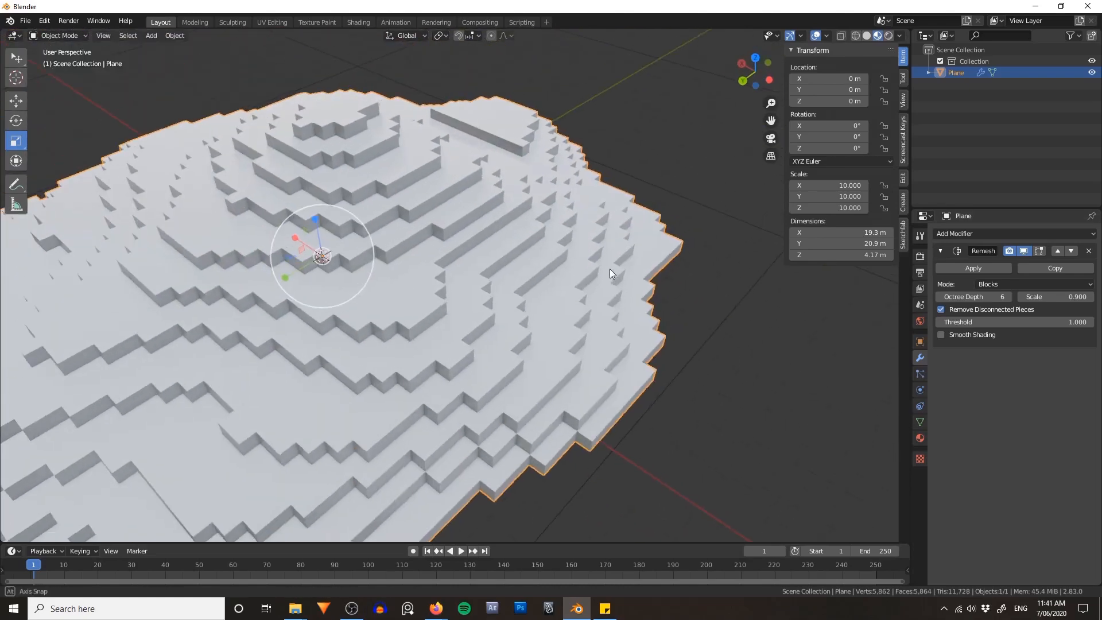
middle_click_drag(511, 312, 595, 312)
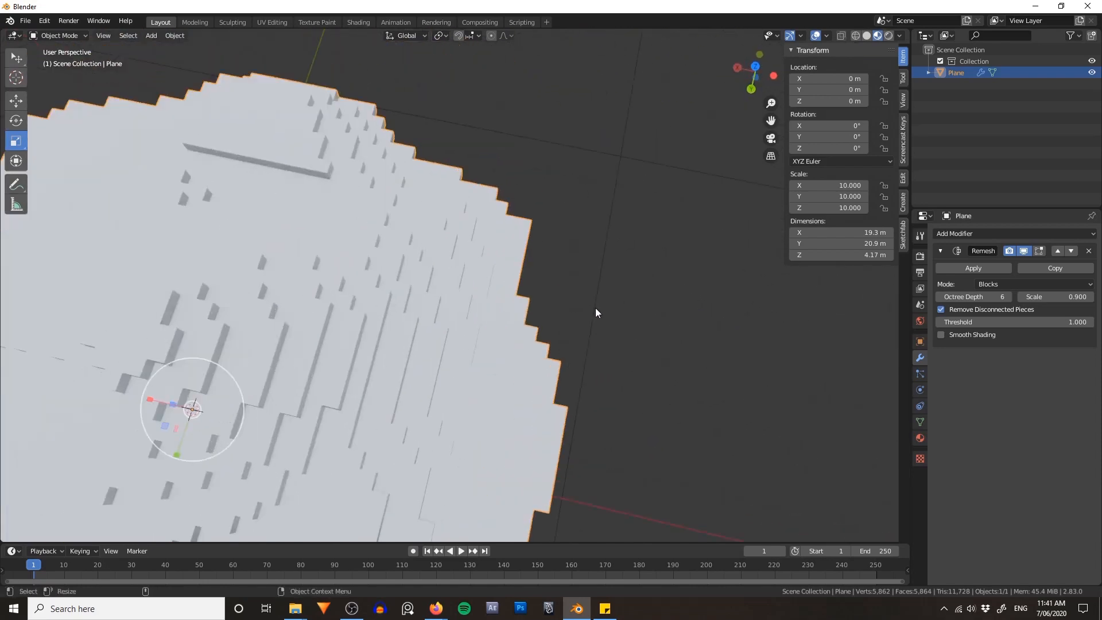
scroll(595, 312, "up", 6)
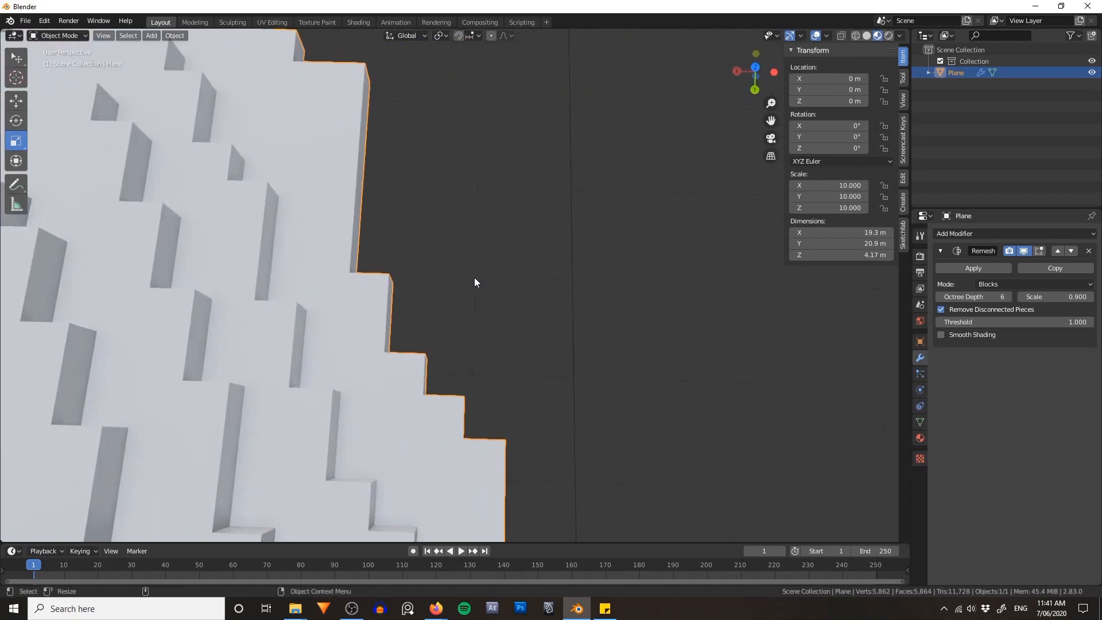
middle_click_drag(487, 367, 502, 207, "shift")
scroll(487, 253, "down", 8)
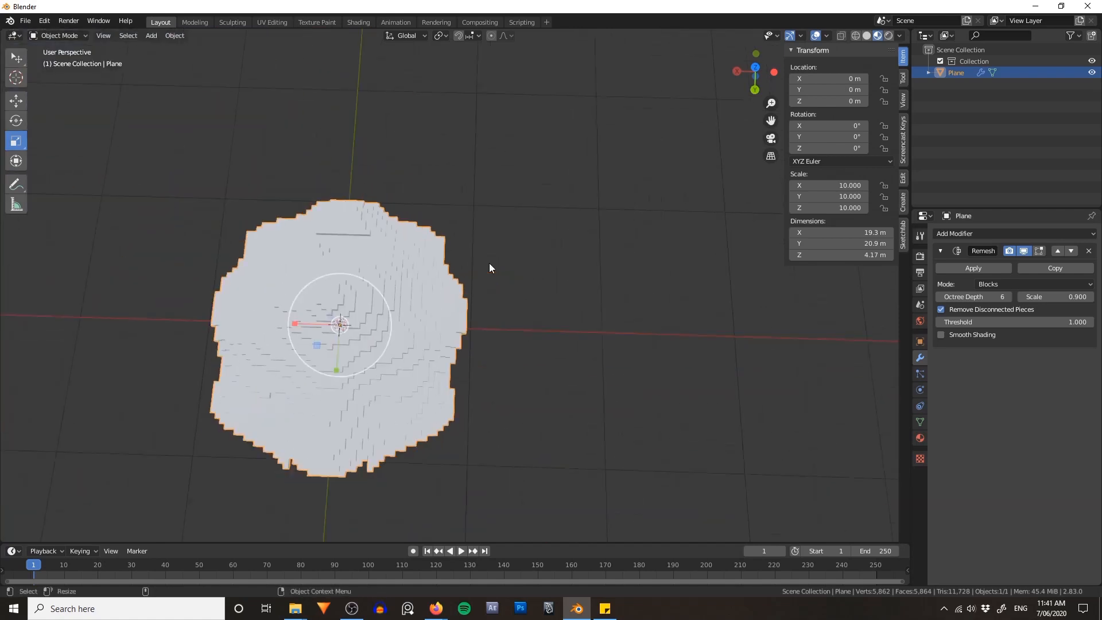
- Enlarge the terrain and set its scale to 20 on the X, Y and Z axes
middle_click_drag(489, 263, 434, 318)
left_click_drag(335, 319, 377, 352)
middle_click_drag(590, 238, 481, 339)
scroll(524, 298, "up", 3)
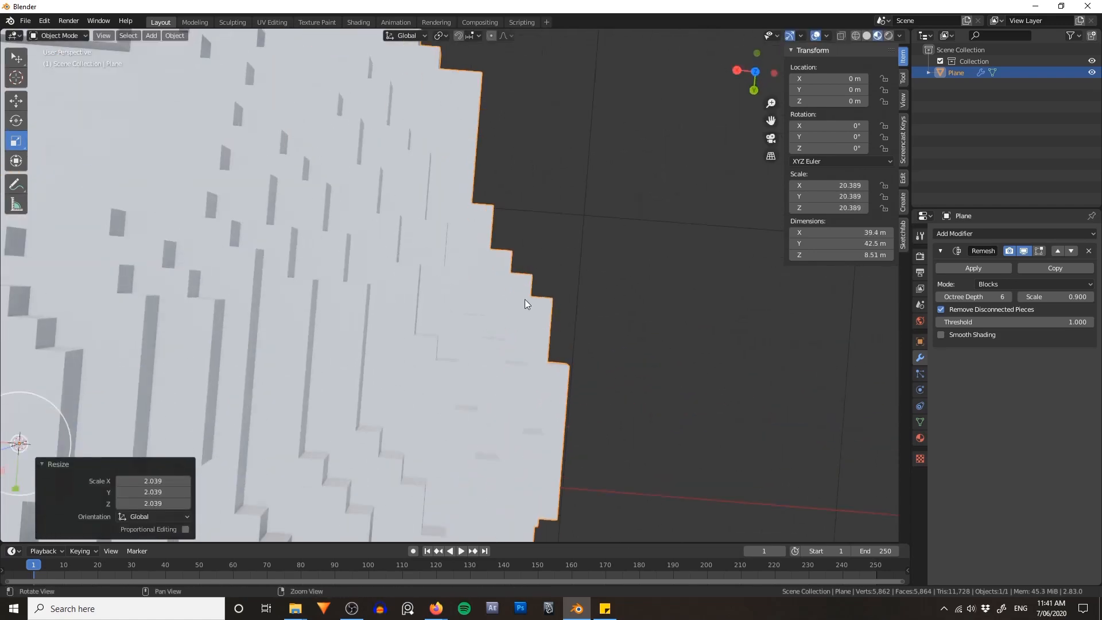
scroll(463, 346, "up", 2)
middle_click_drag(524, 298, 511, 266, "shift")
scroll(512, 266, "up", 2)
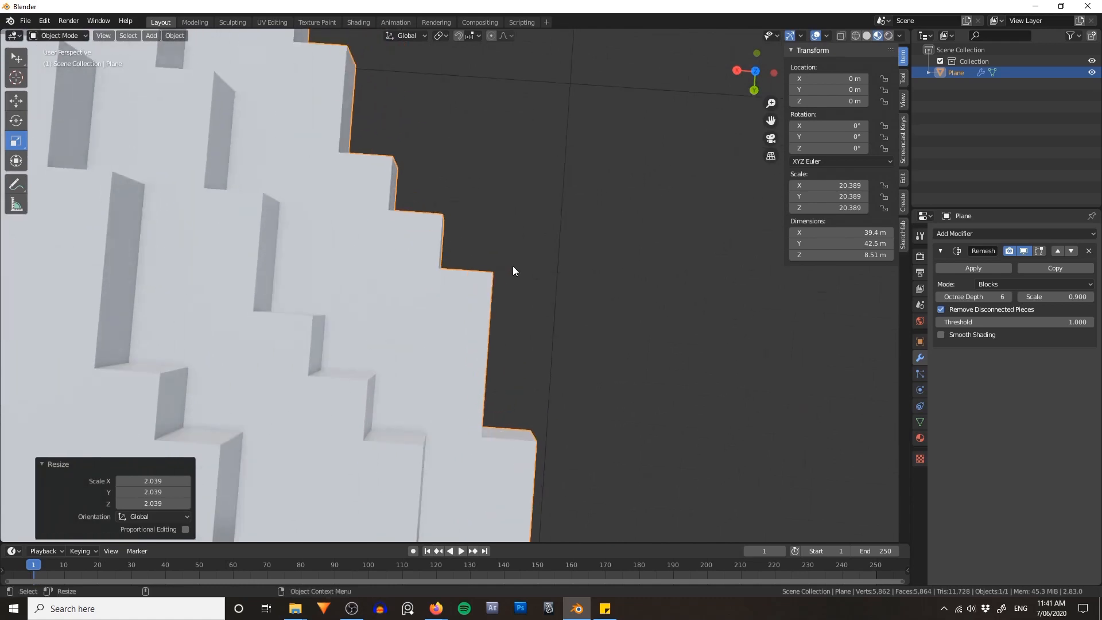
scroll(514, 266, "up", 2)
middle_click_drag(553, 231, 579, 258, "shift")
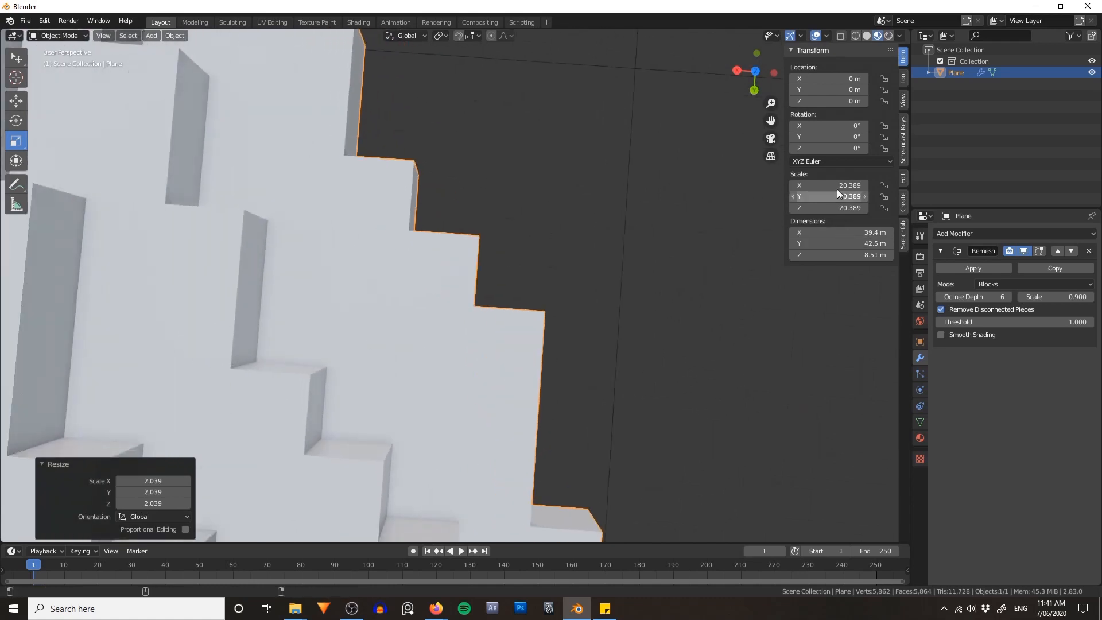
left_click_drag(837, 186, 819, 208)
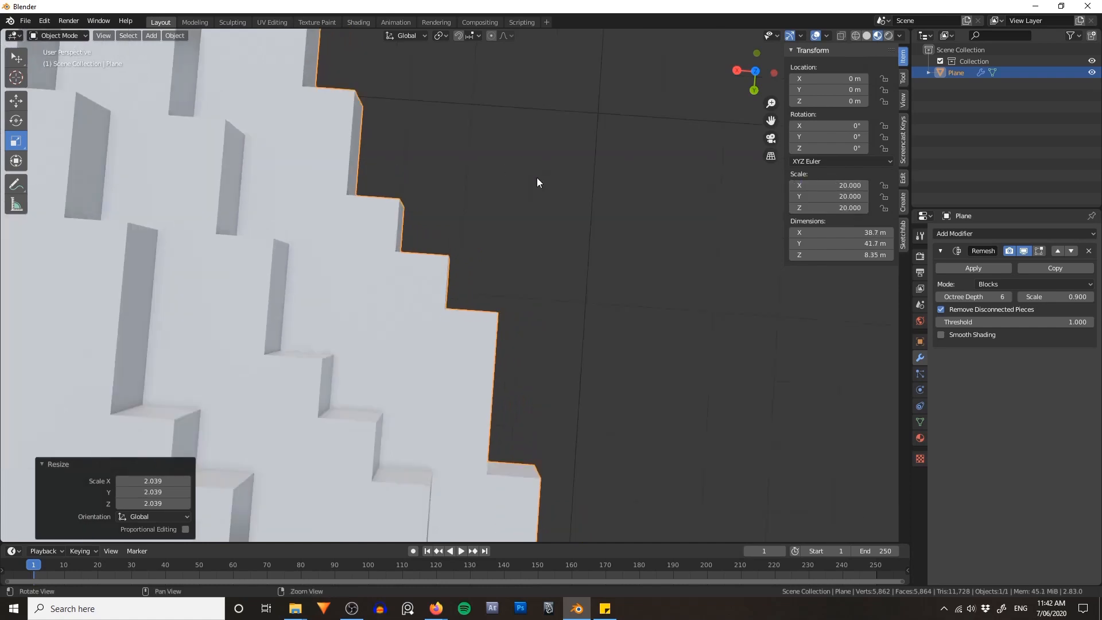
- Try a Remesh octree depth of 7 on the terrain and return it to 6
middle_click_drag(537, 182, 468, 122)
scroll(436, 189, "down", 3)
middle_click_drag(407, 178, 746, 298, "shift")
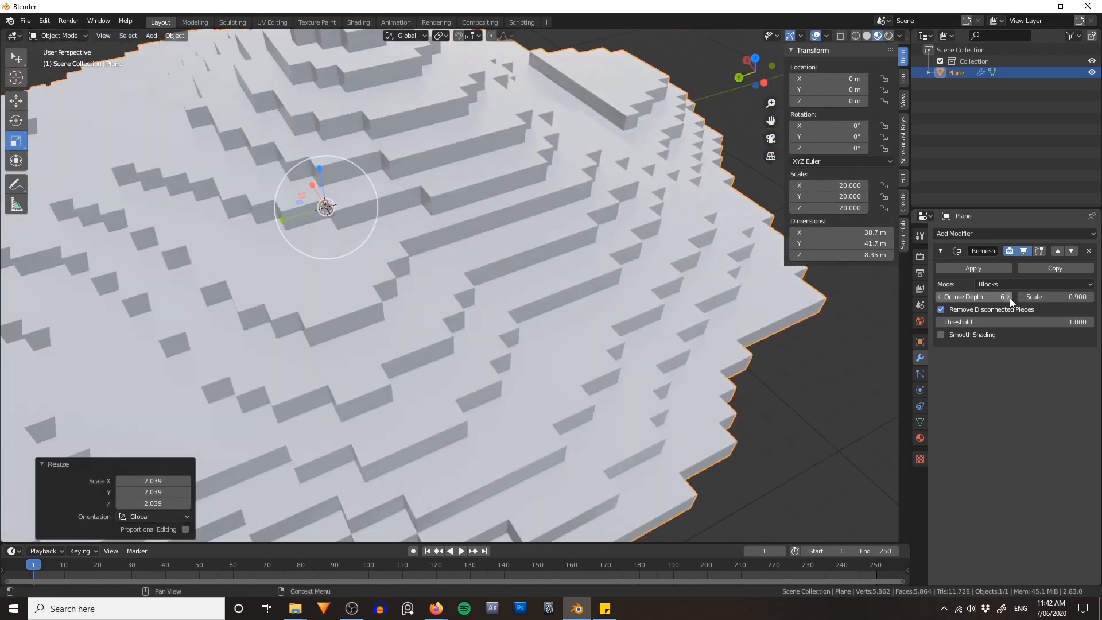
left_click(1008, 297)
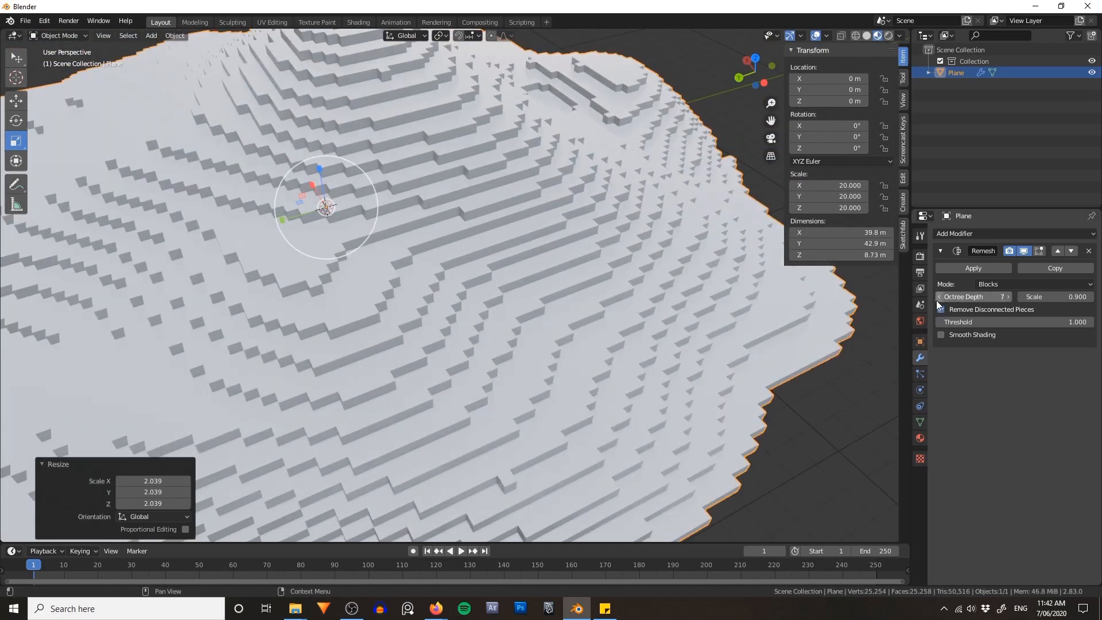
middle_click_drag(832, 304, 857, 324)
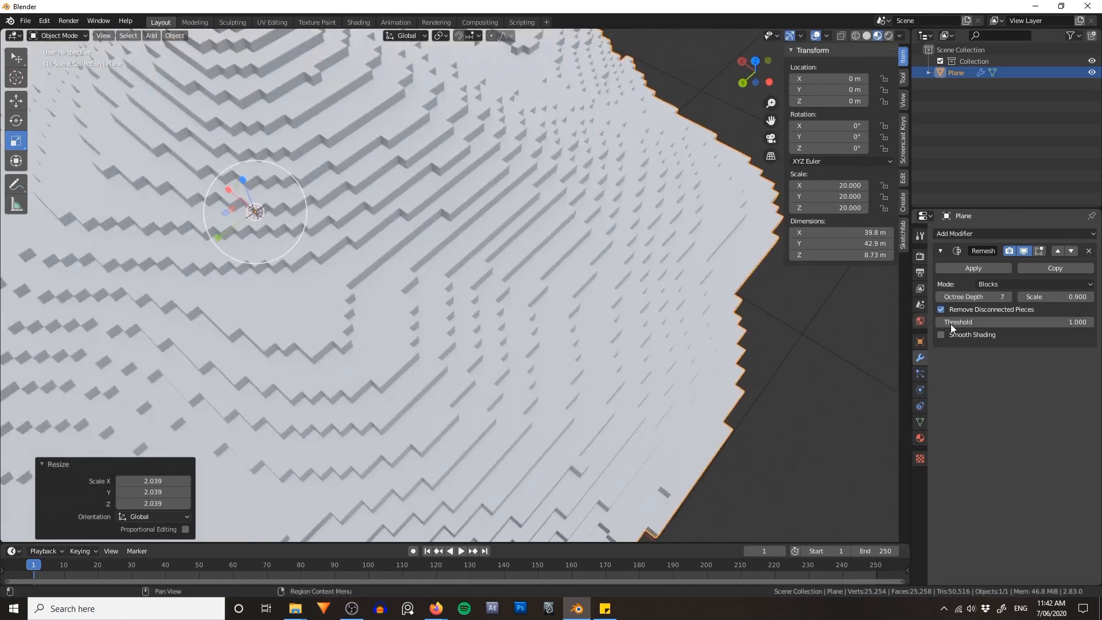
left_click(939, 297)
scroll(595, 238, "down", 2)
left_click_drag(595, 239, 580, 169, "alt")
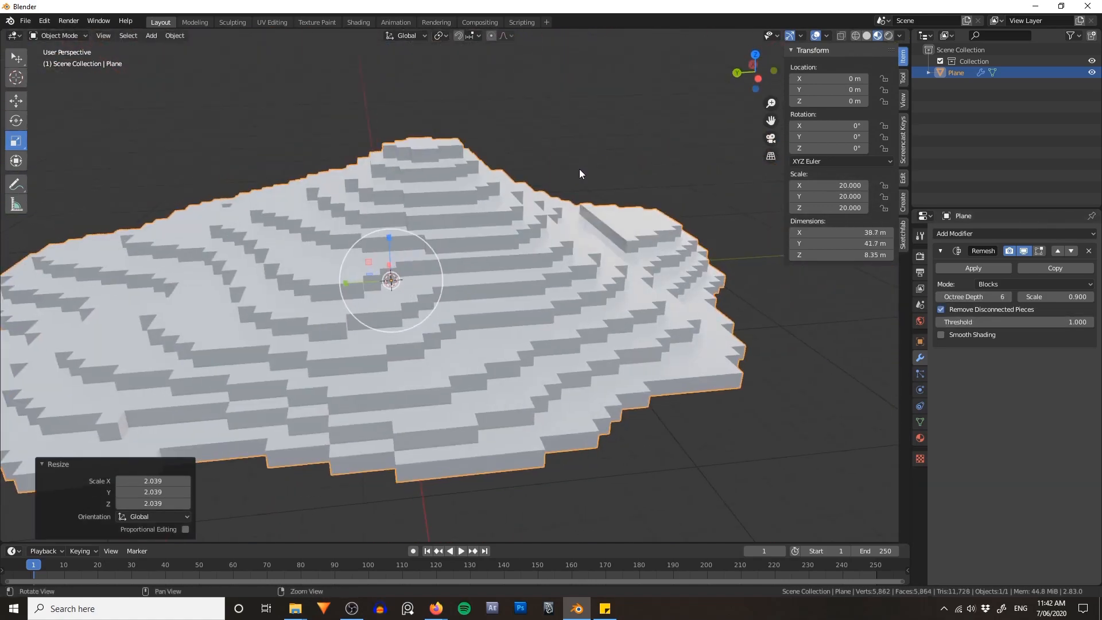
- Duplicate the terrain and place the copy beside the original, offset about -12.5 m in X and 42.8 m in Y
left_click_drag(580, 168, 555, 172, "alt")
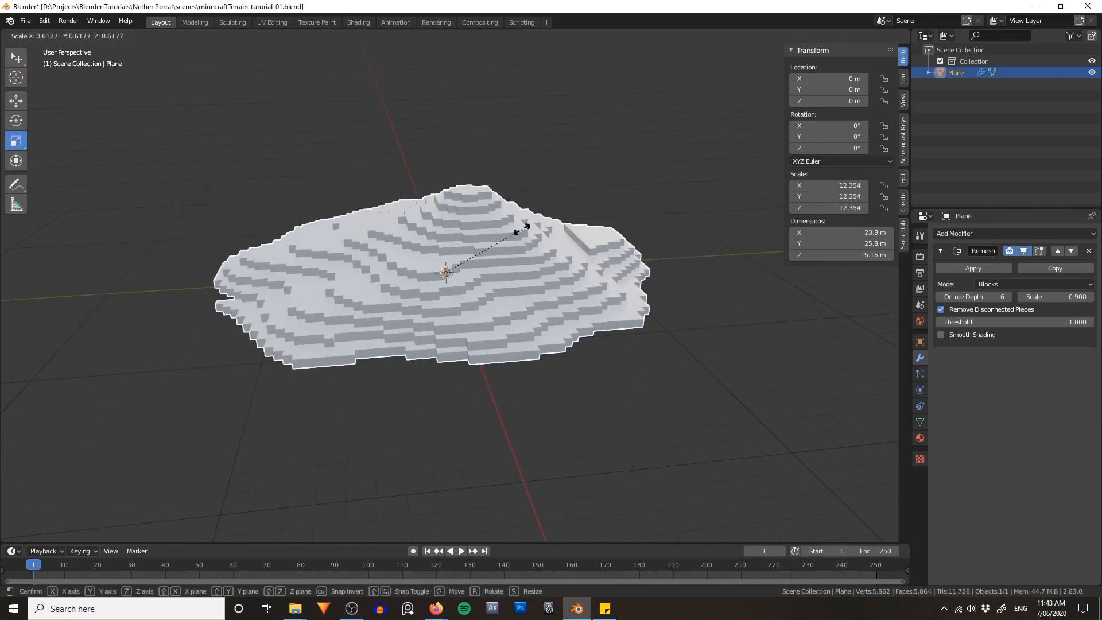
left_click_drag(516, 226, 626, 168, "alt")
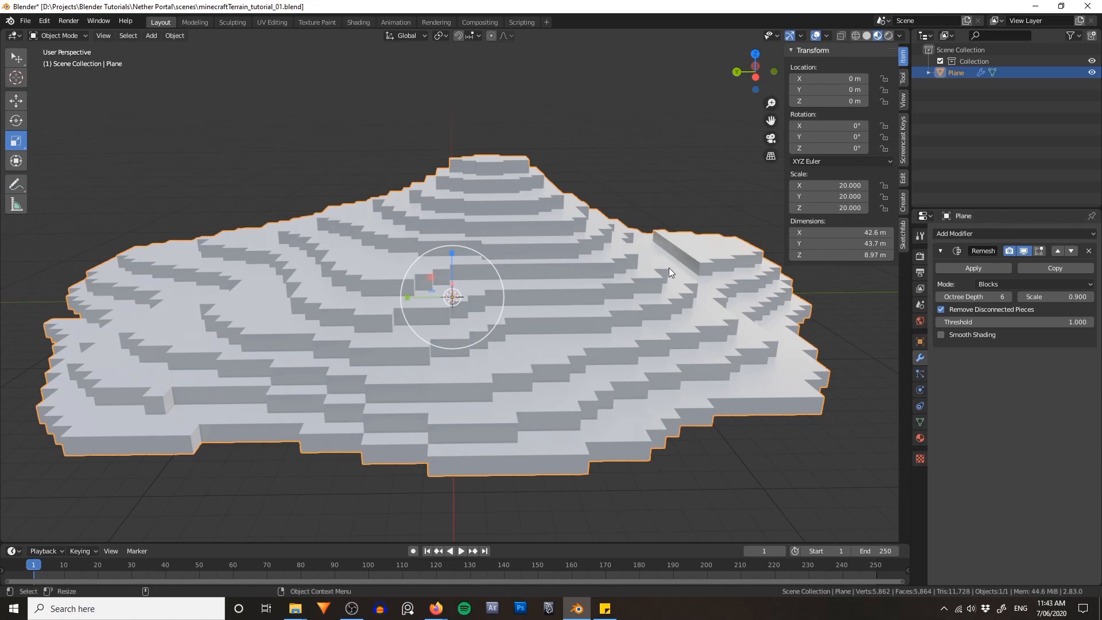
middle_click_drag(669, 267, 631, 265)
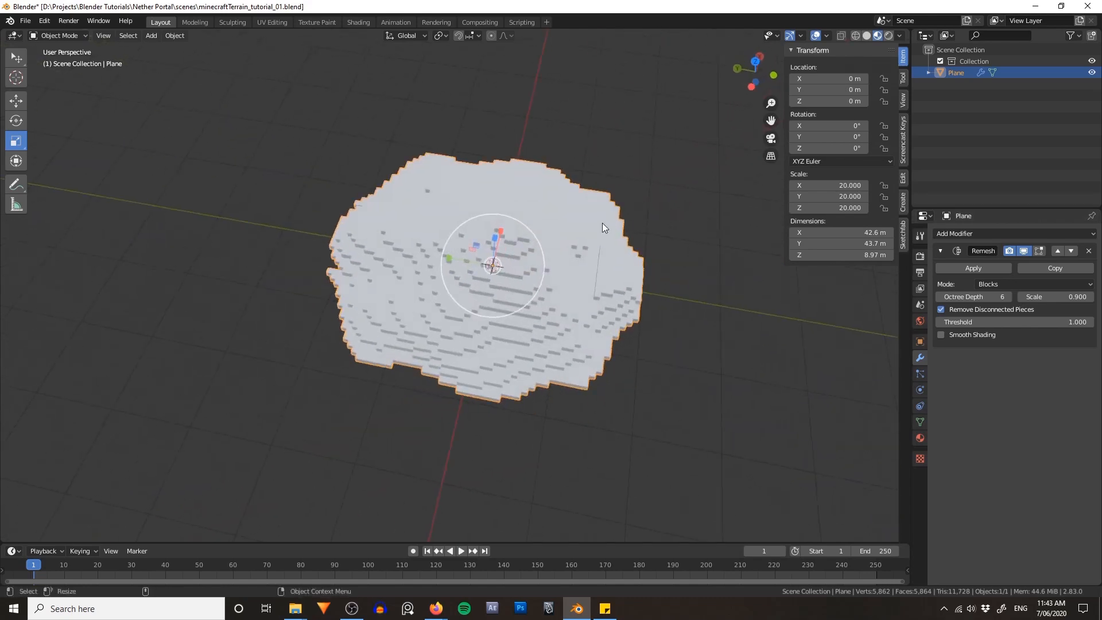
key("shift+d")
key("shift+z")
left_click(276, 241)
middle_click_drag(275, 241, 509, 275)
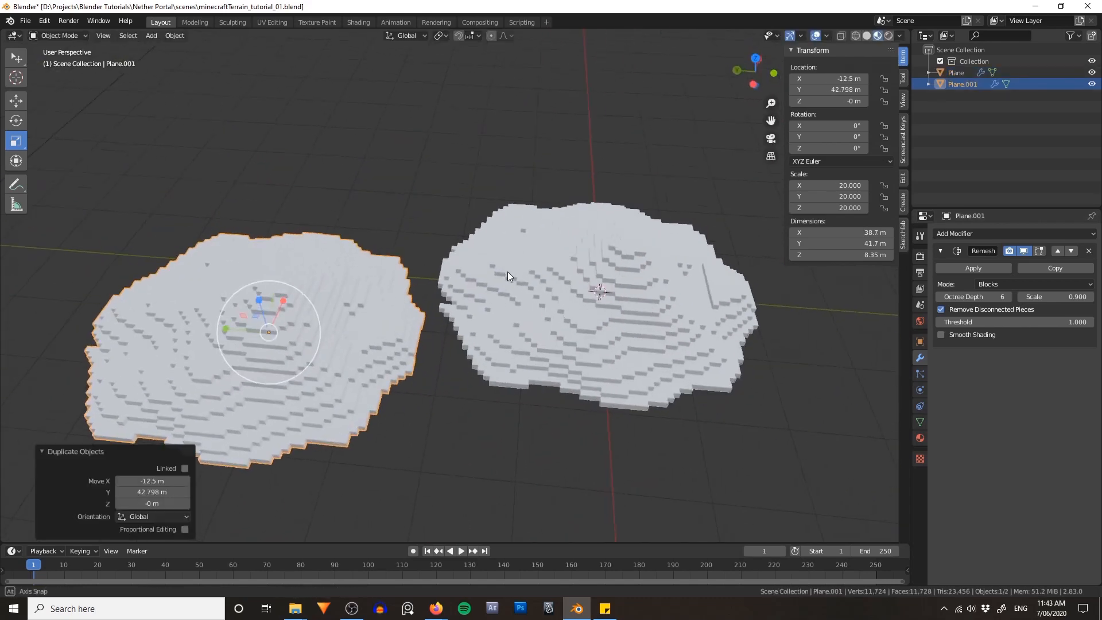
- Grab-sculpt the terrain copy in Sculpt Mode into a broader, steeper hill about 45 by 44.1 m and 17.2 m high
key("ctrl+Tab")
left_click(505, 336)
middle_click_drag(350, 393, 482, 360, "alt")
left_click_drag(482, 360, 503, 421, "alt")
mouse_move(367, 301)
left_mouse_down()
mouse_move(308, 268)
mouse_move(338, 228)
left_mouse_up()
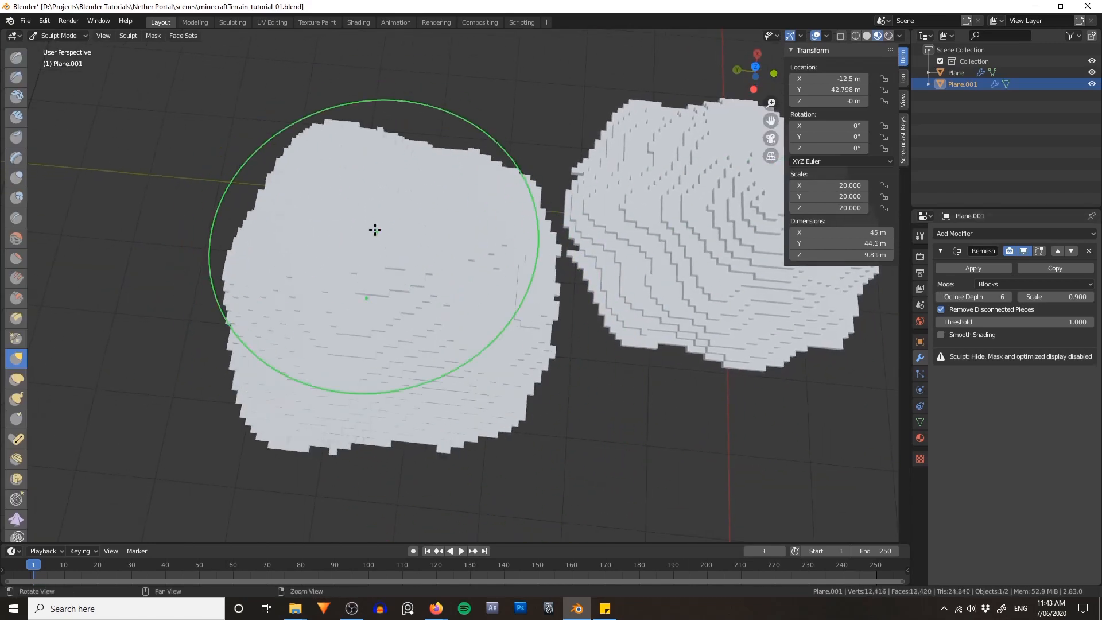
middle_click_drag(375, 270, 382, 192)
left_click_drag(381, 281, 382, 233)
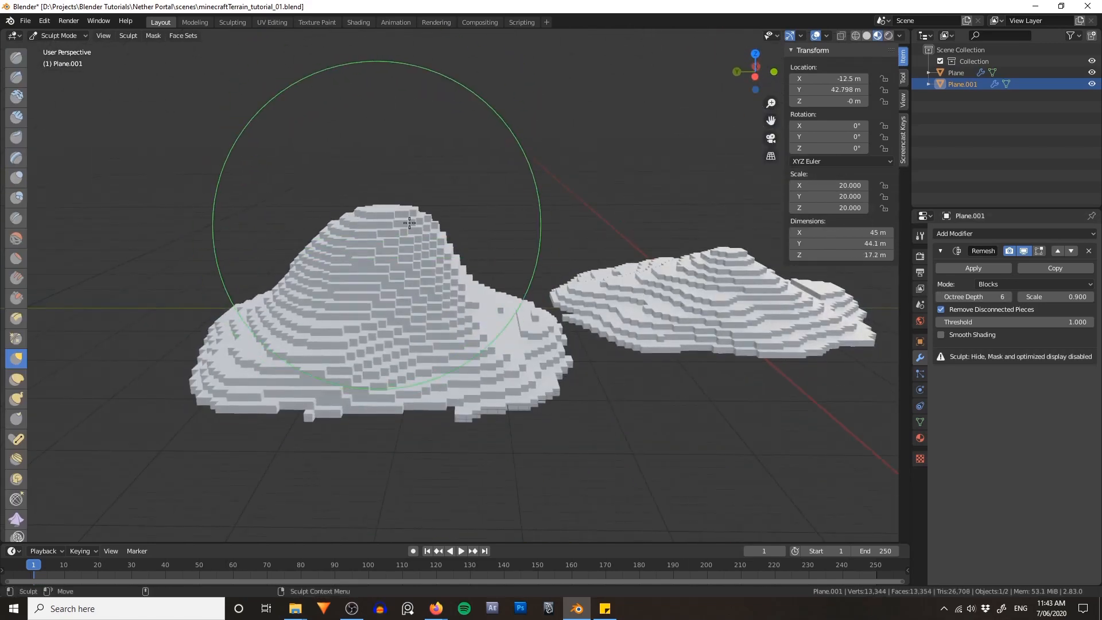
middle_click_drag(534, 209, 489, 213, "shift")
middle_click_drag(597, 287, 561, 307)
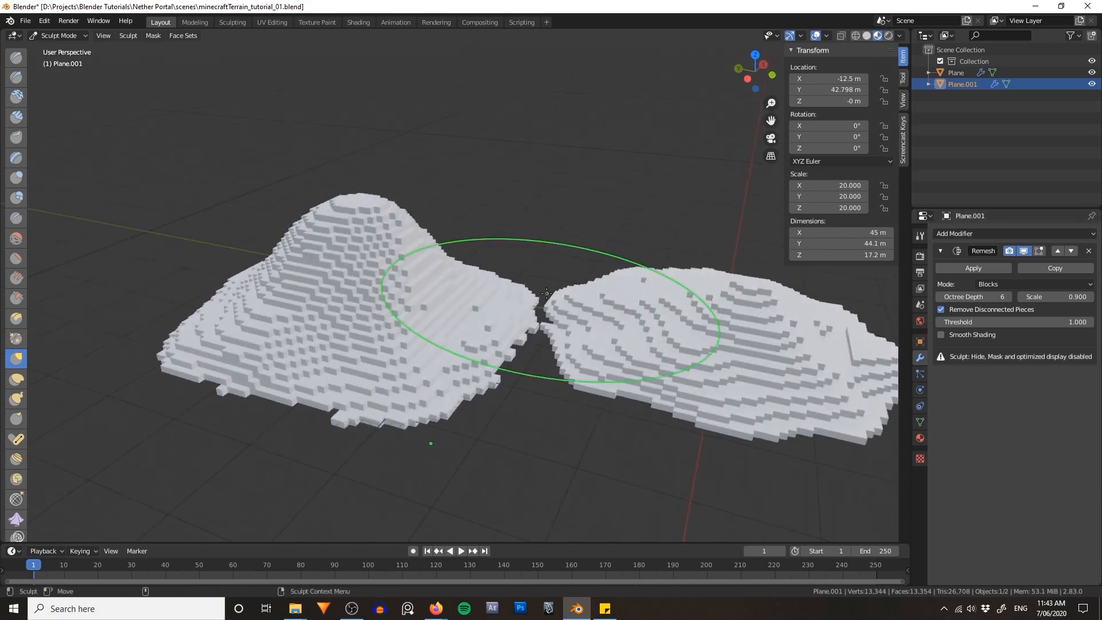
- Return to Object Mode and move the hill copy away from the original, to about X -13.15 m and Y 47.19 m
key("ctrl+Tab")
left_click(451, 293)
middle_click_drag(471, 299, 468, 292, "shift")
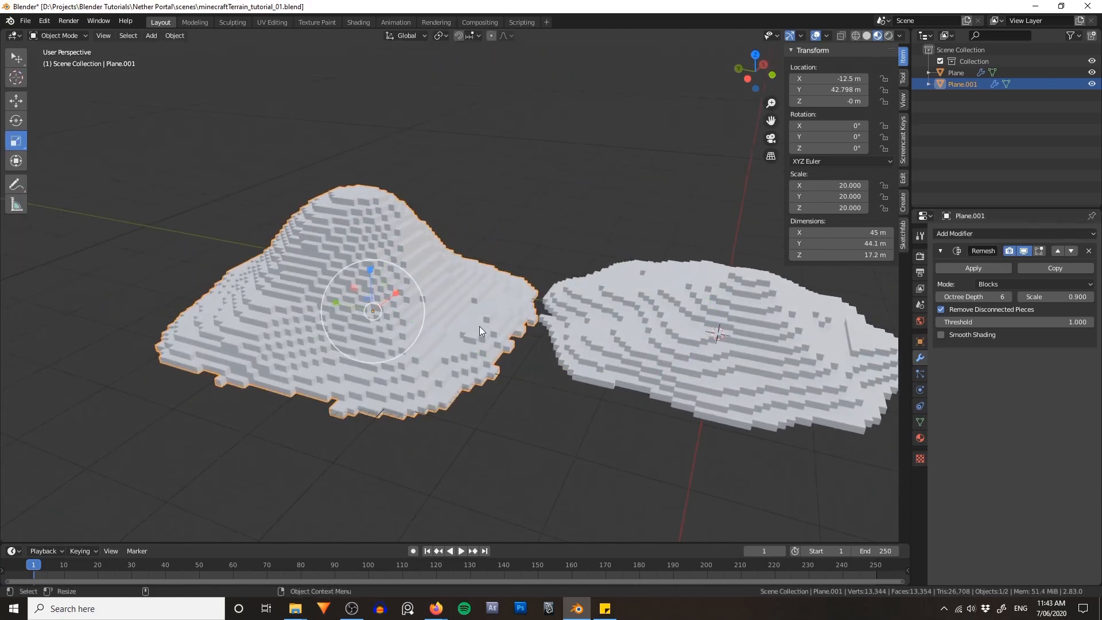
key("w")
left_click_drag(367, 298, 341, 293)
middle_click_drag(600, 254, 510, 260, "alt")
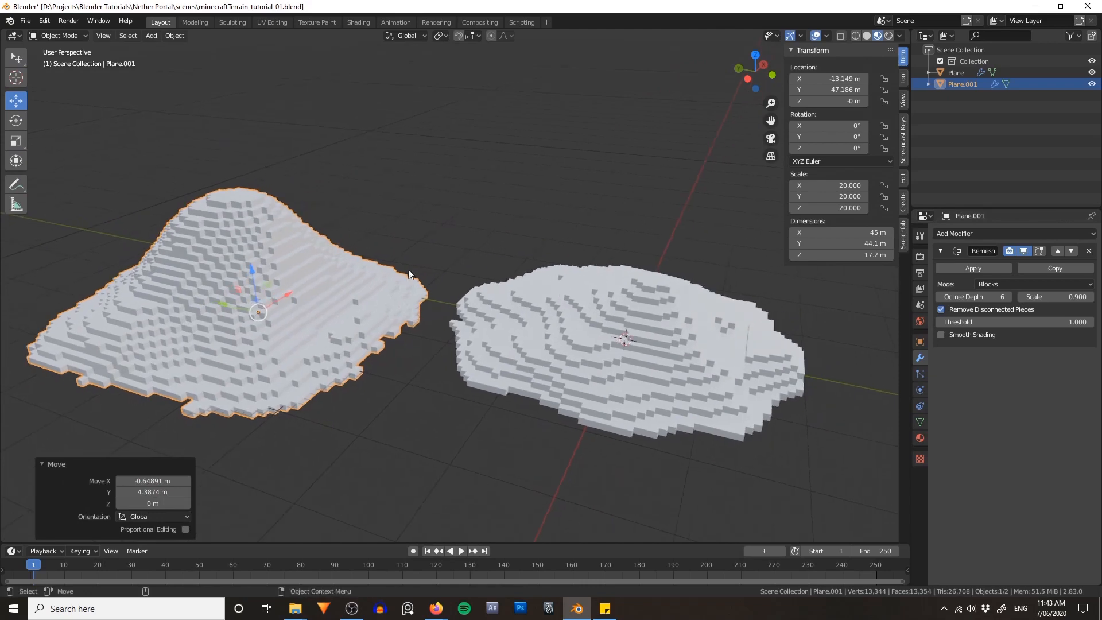
- Apply the Remesh modifier on the original terrain and on the hill copy
left_click(565, 326)
middle_click_drag(730, 238, 684, 236, "alt")
left_click(987, 268)
left_click(279, 284)
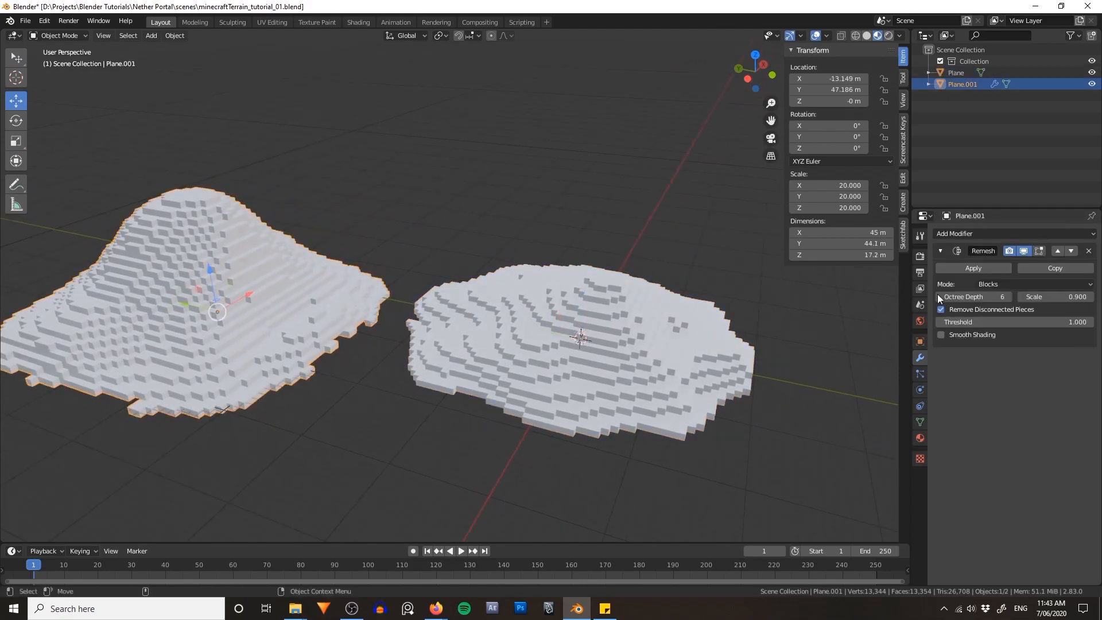
left_click(971, 267)
mouse_move(574, 270)
left_mouse_down("alt")
mouse_move(520, 268)
mouse_move(571, 271)
left_mouse_up("alt")
scroll(522, 269, "up", 2)
scroll(572, 269, "down", 2)
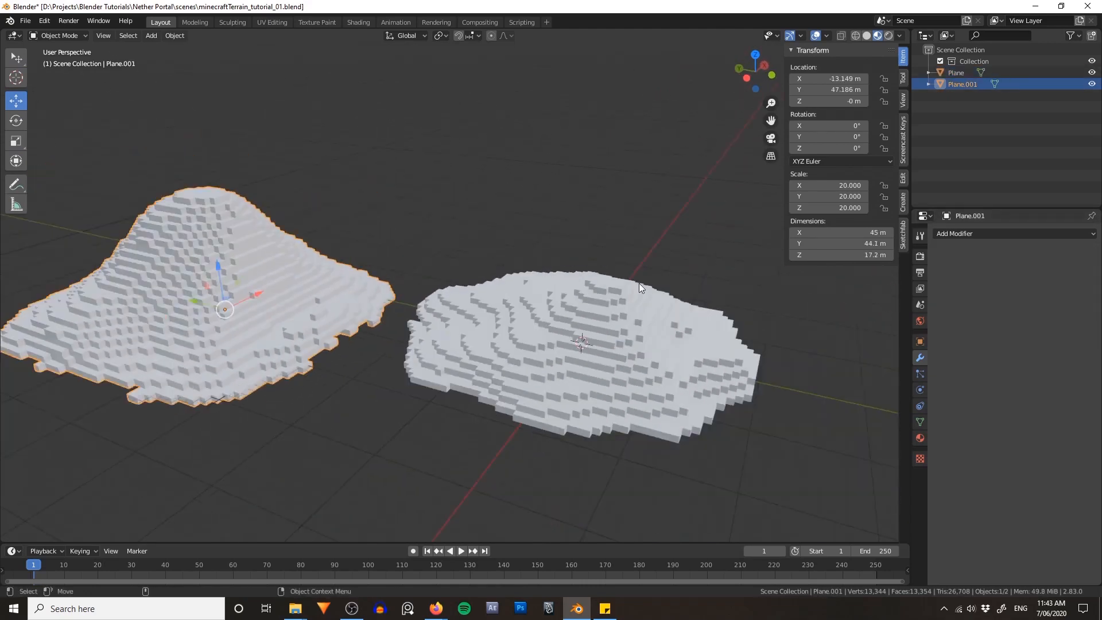
- Select the original terrain and save the file
left_click(590, 308)
key("KP_Decimal")
key("ctrl+s")
scroll(369, 133, "down", 1)
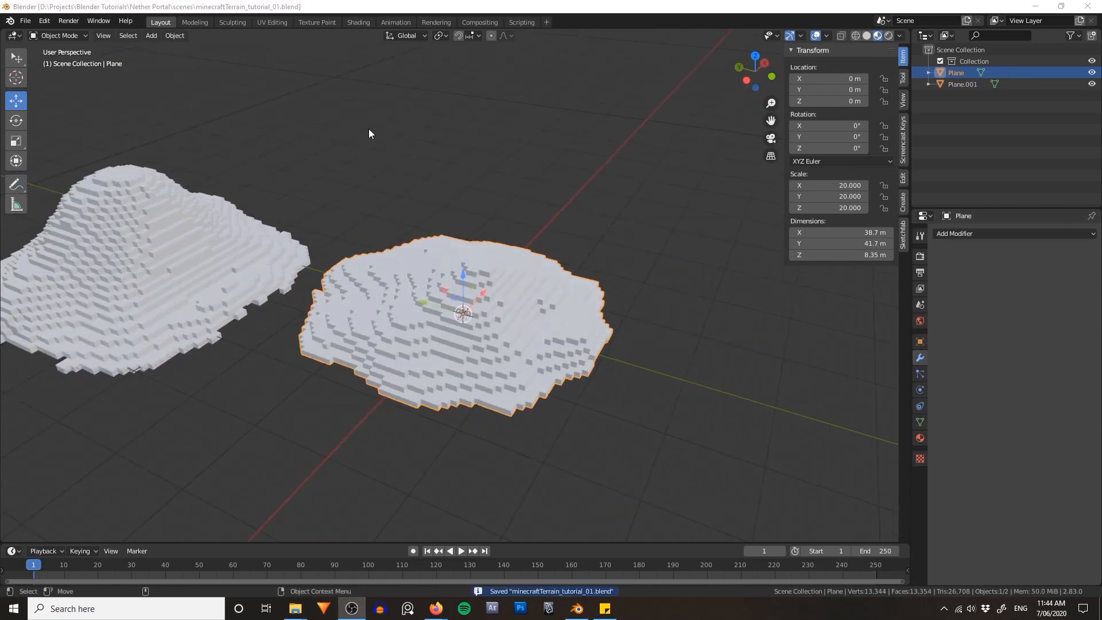
- Switch to the Shading workspace and give the original terrain a new material named "grass"
left_click(358, 23)
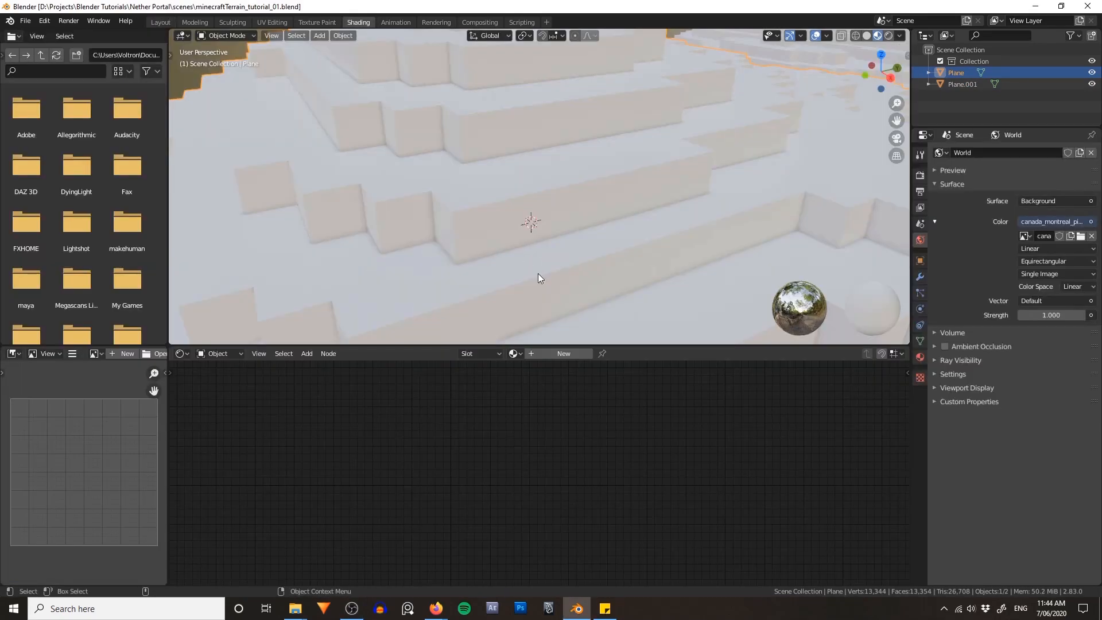
scroll(546, 265, "down", 6)
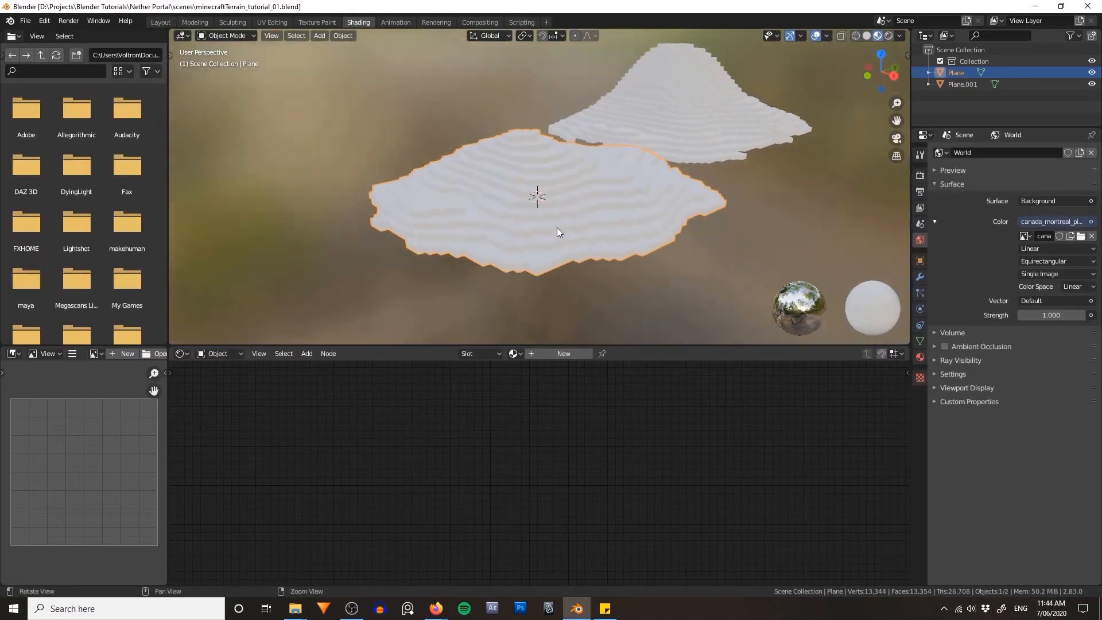
scroll(562, 230, "up", 5)
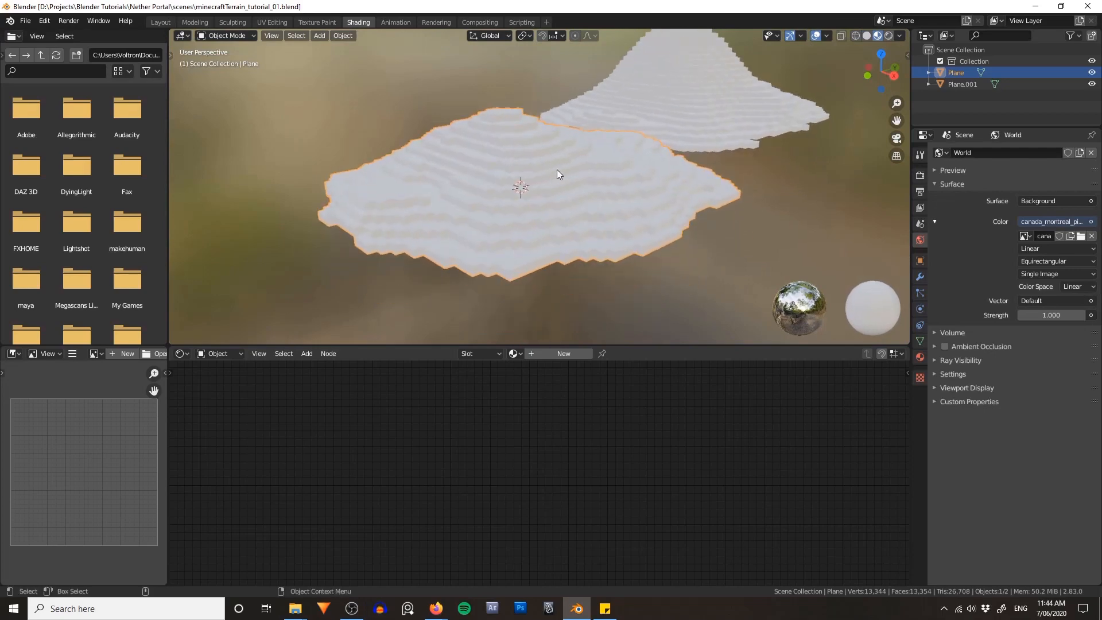
left_click(558, 354)
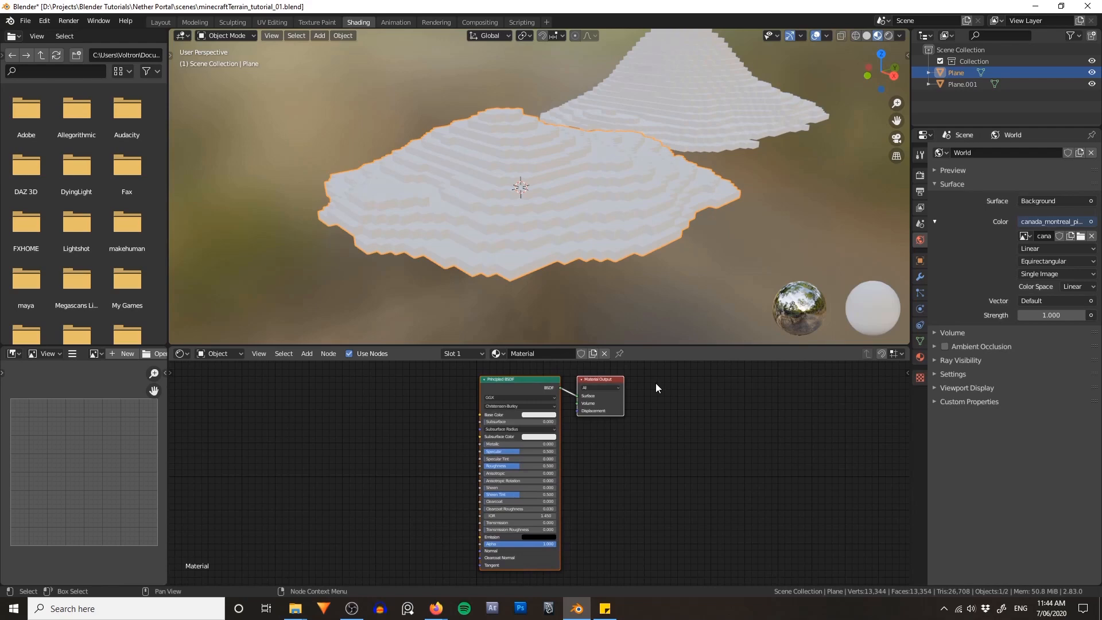
left_click(553, 354)
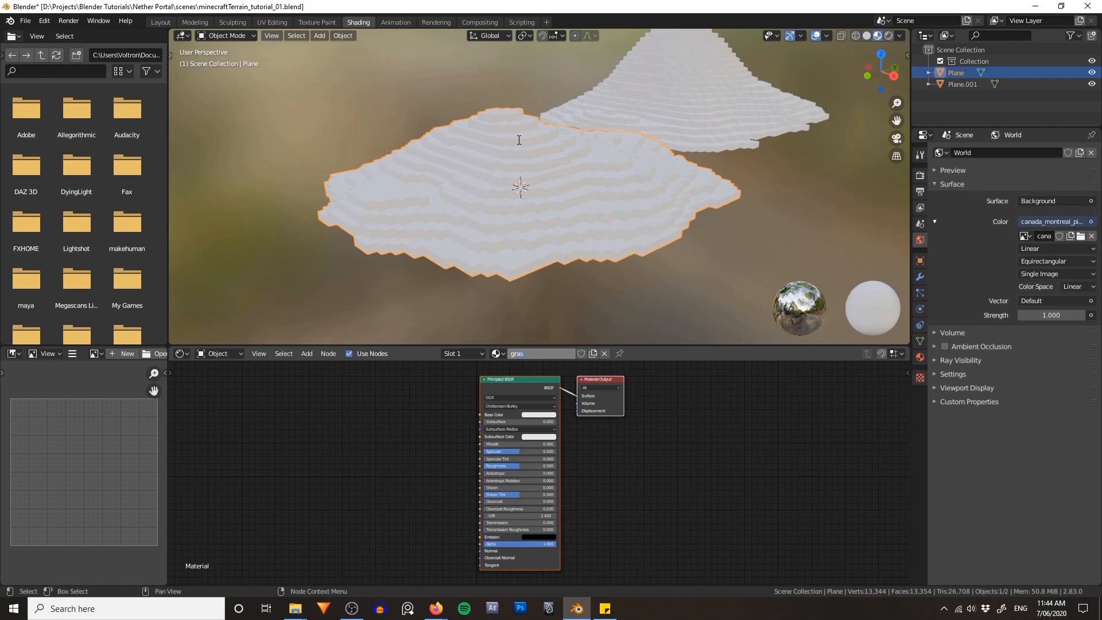
type("grass")
key("Return")
left_click(400, 414)
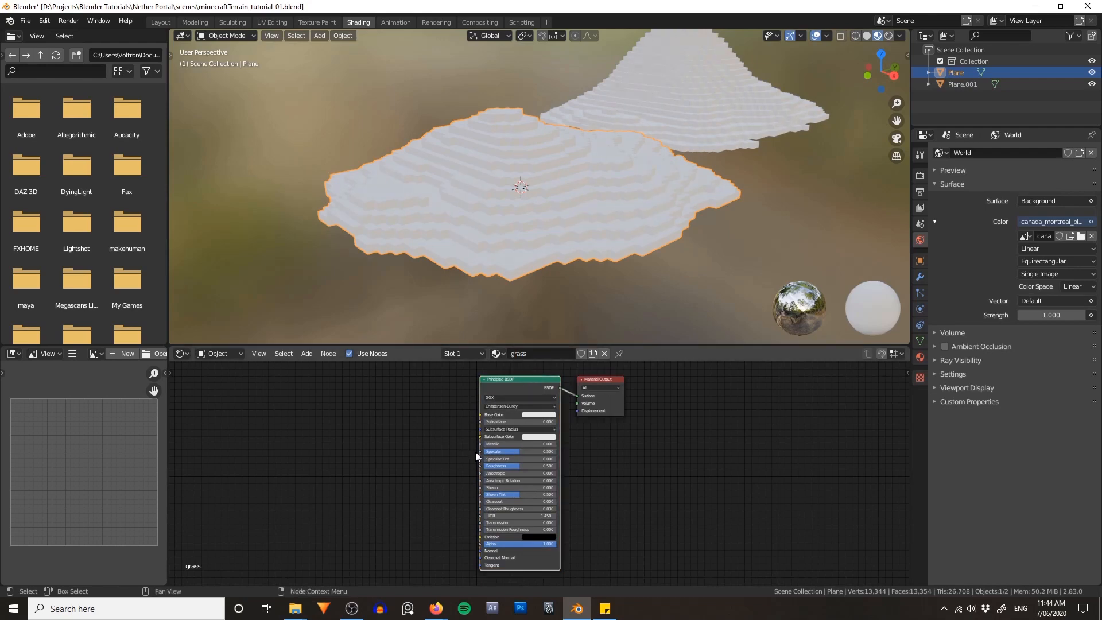
- Add an Image Texture with Mapping and Texture Coordinate nodes to the grass shader's Base Color and move them clear of the Principled BSDF
key("ctrl+t")
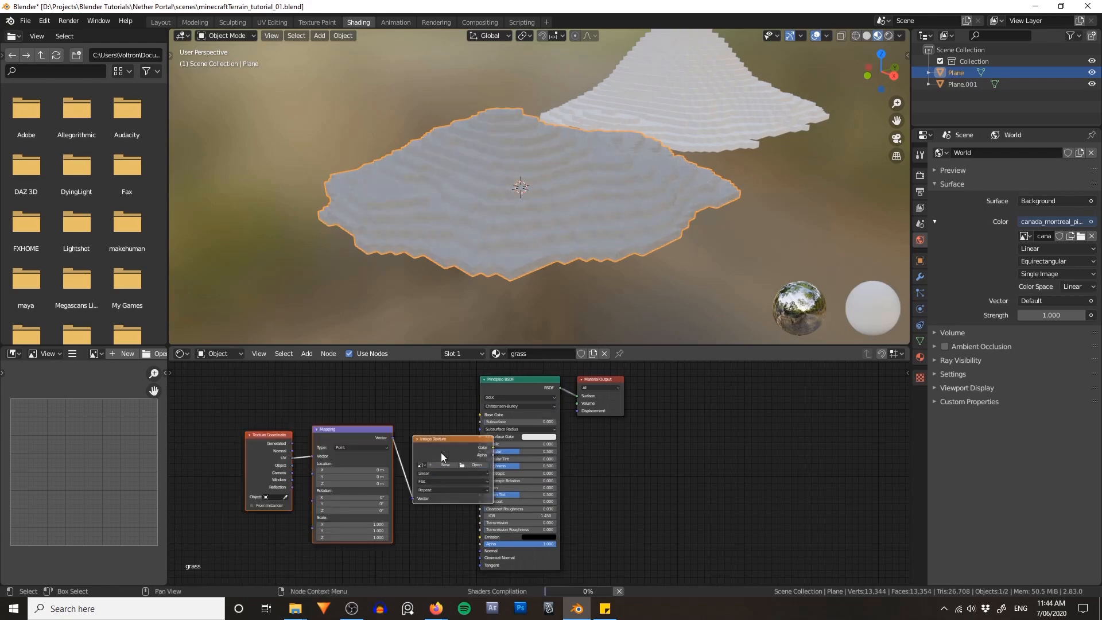
key("alt+Tab")
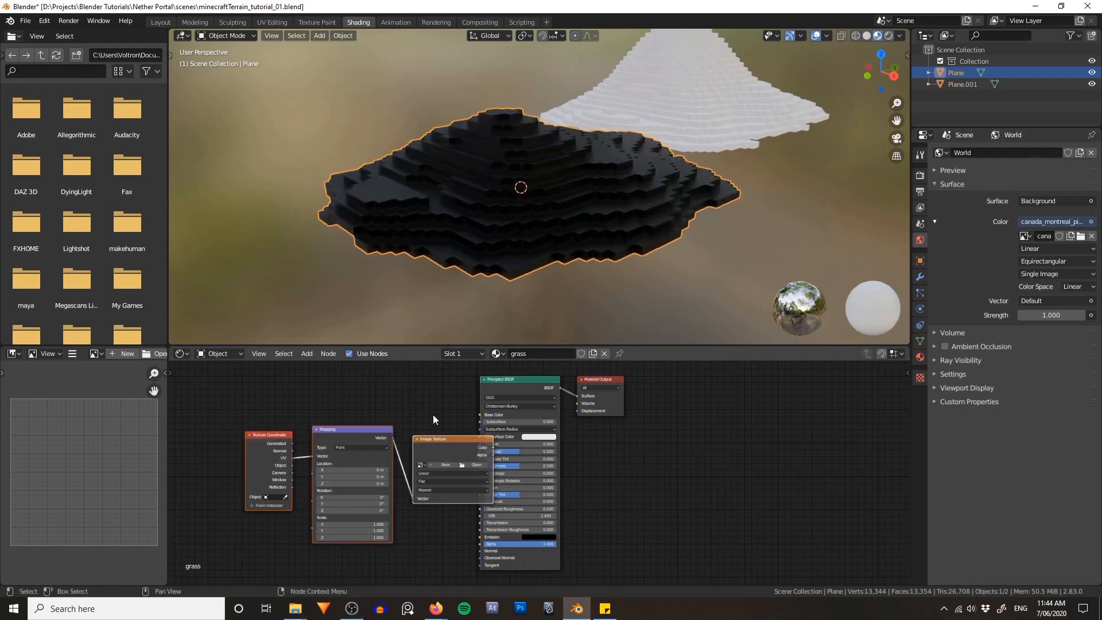
key("g")
left_click(392, 377)
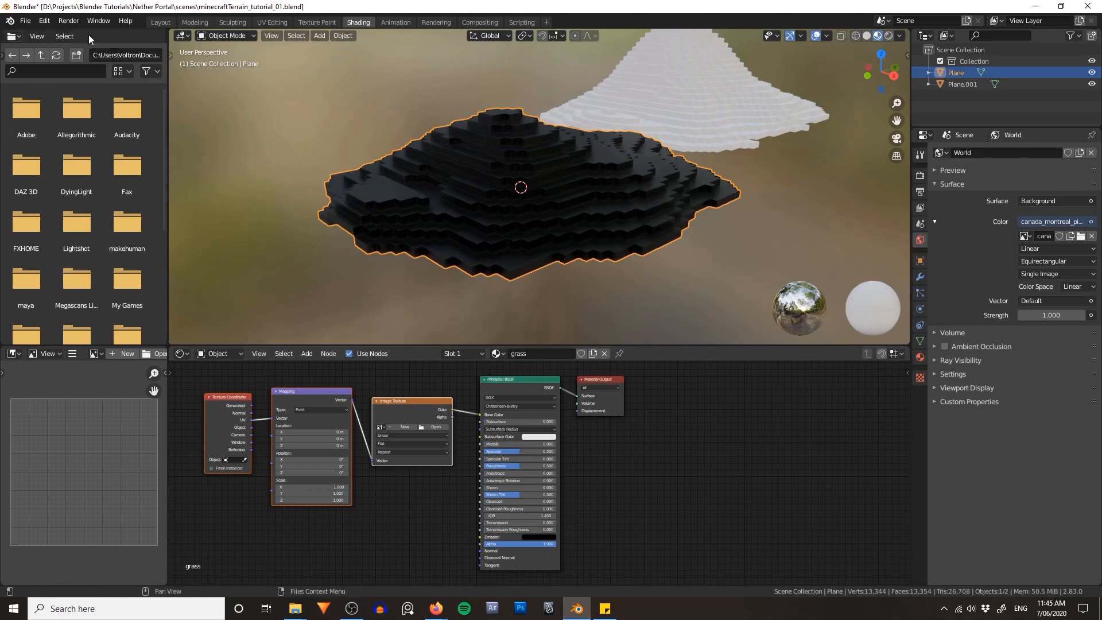
- Look up Node Wrangler in the keymap preferences by searching "node wra", and close the preferences
left_click(44, 20)
left_click(138, 186)
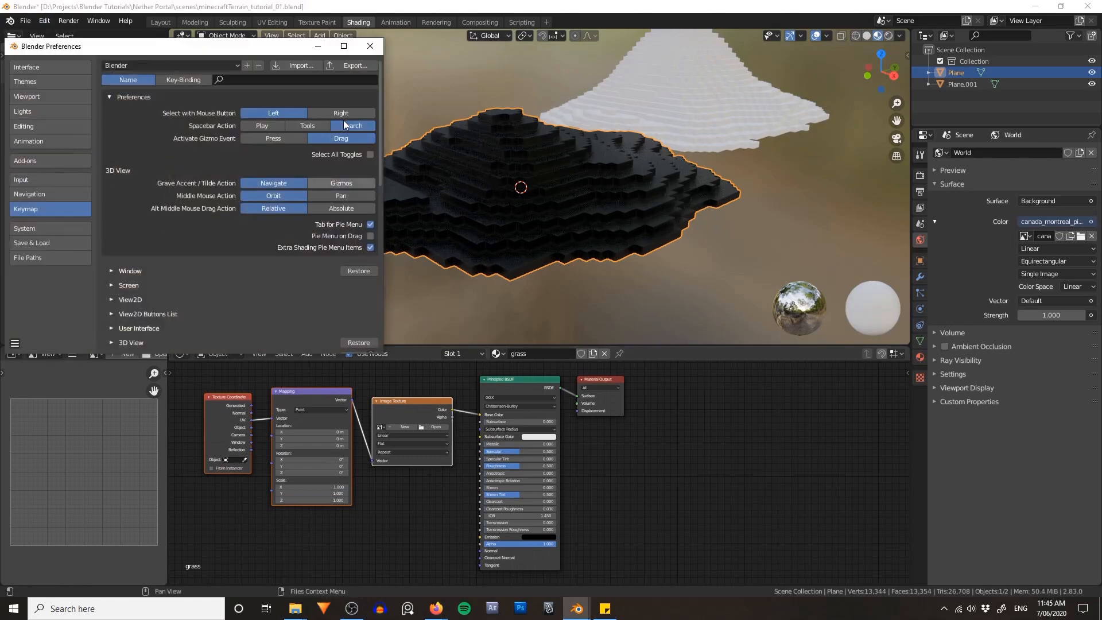
left_click(276, 80)
type("node wra")
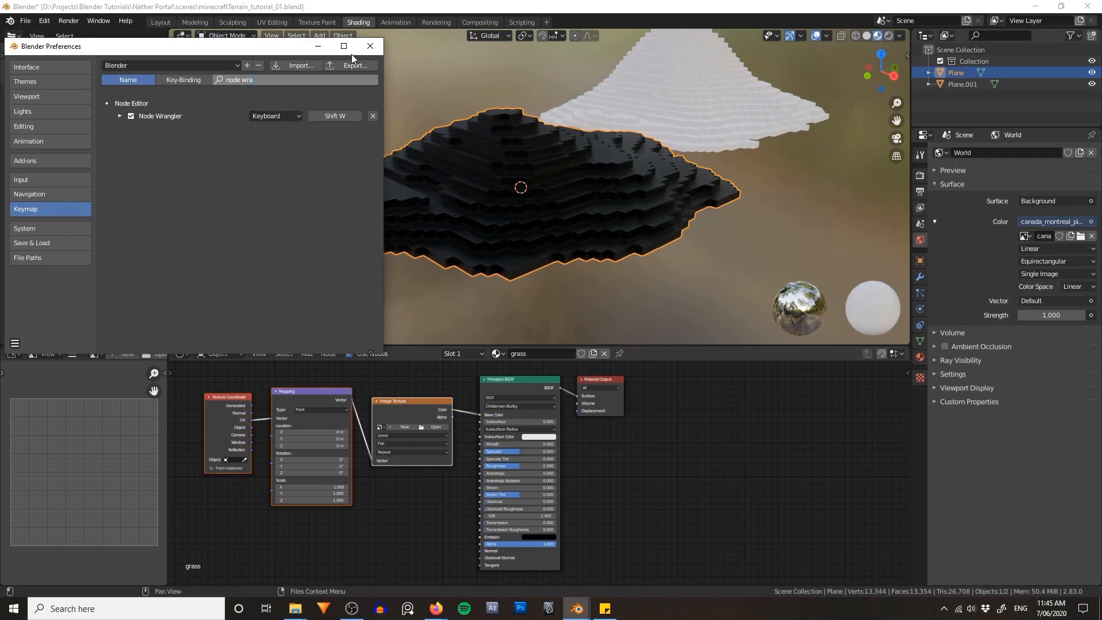
left_click(369, 47)
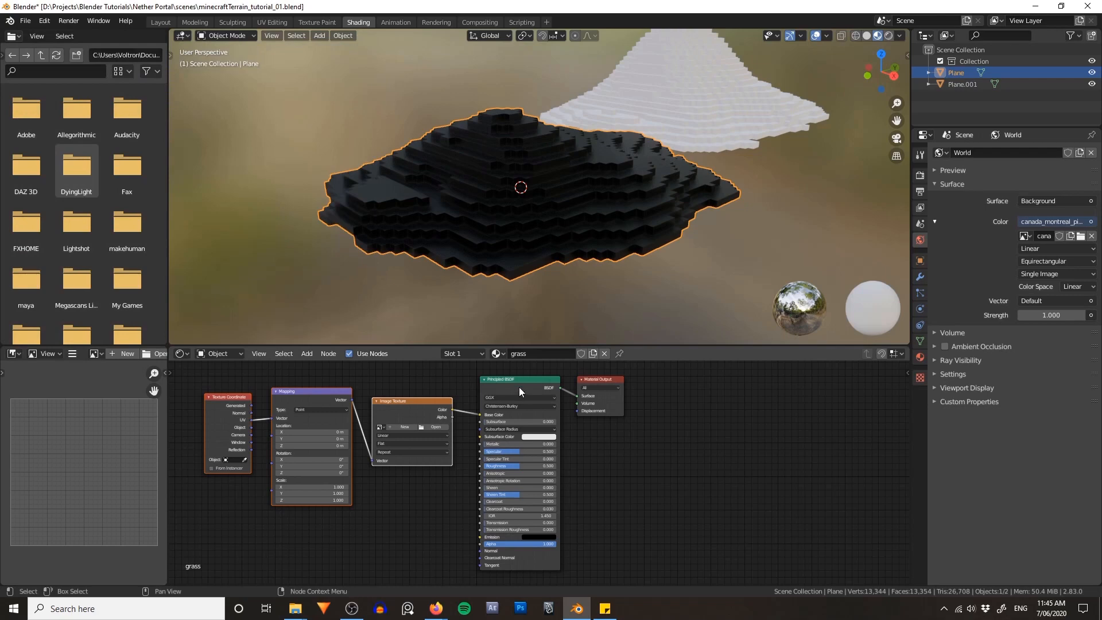
- Load grass_block_top.png from the Nether Portal textures folder into the Image Texture node
left_click(434, 427)
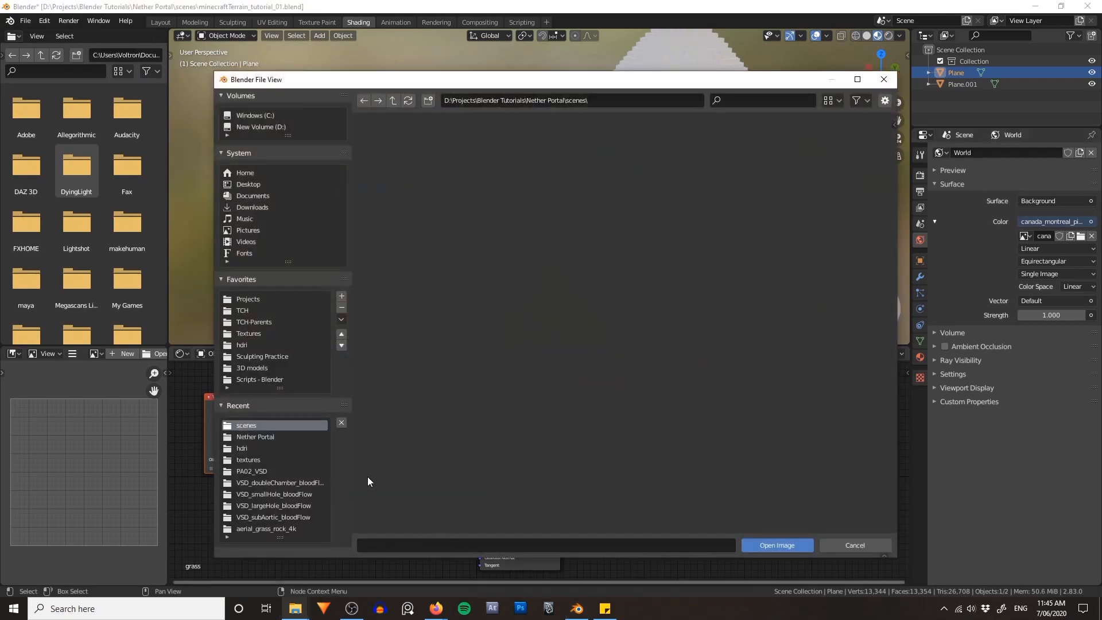
left_click(393, 100)
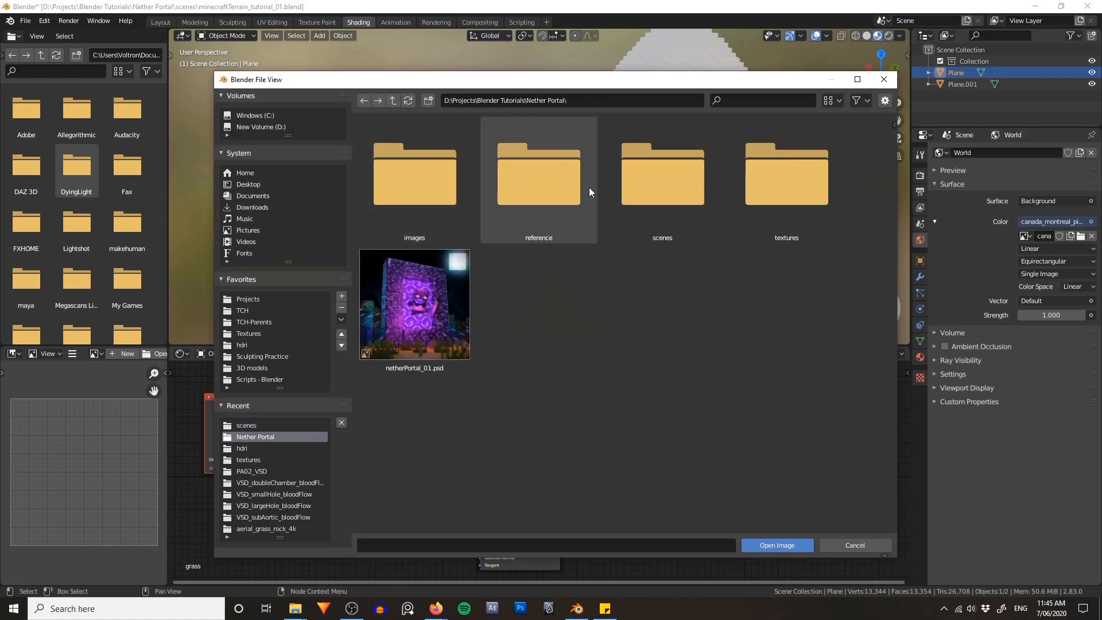
left_click(801, 187)
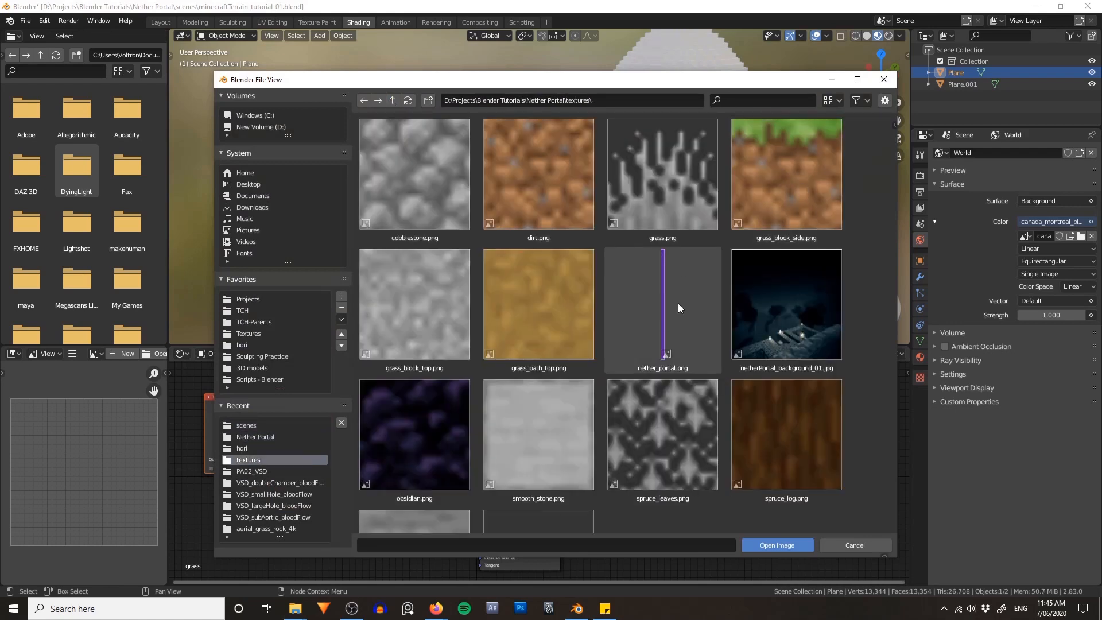
double_click(421, 303)
- Examine how the grass texture appears on the terrain's blocks, up close and from a distance
scroll(626, 211, "up", 8)
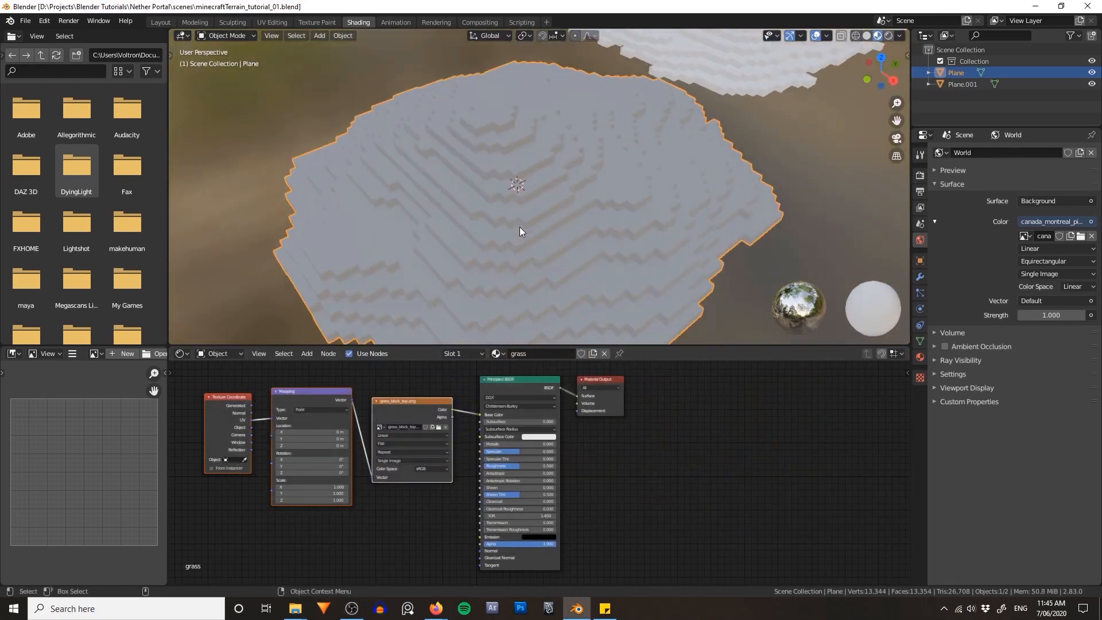
scroll(543, 203, "down", 8)
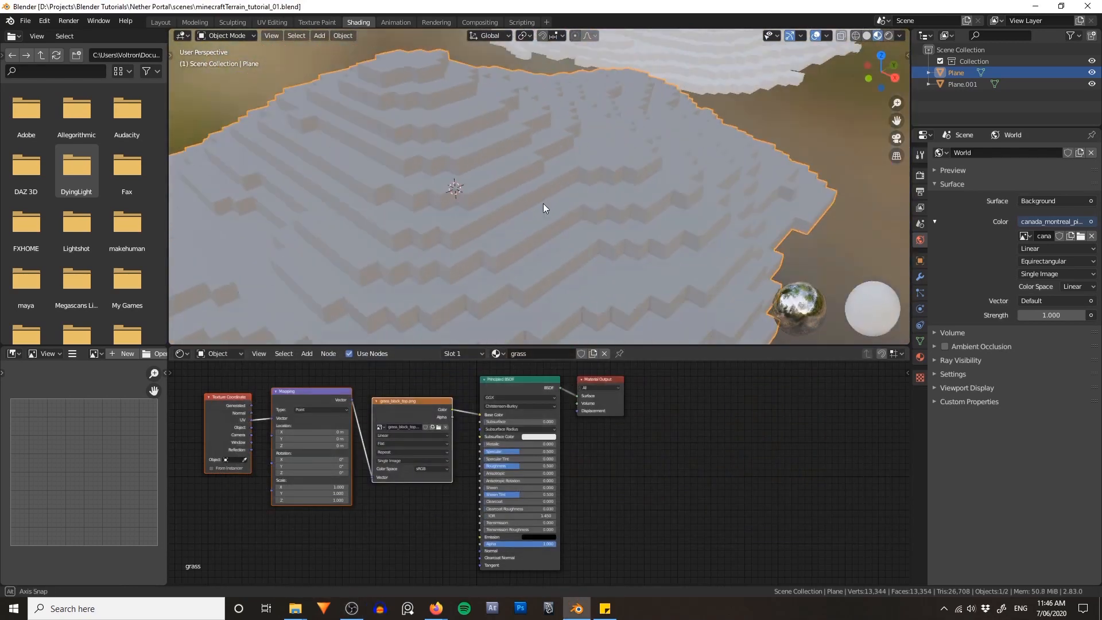
middle_click_drag(537, 194, 614, 165, "alt")
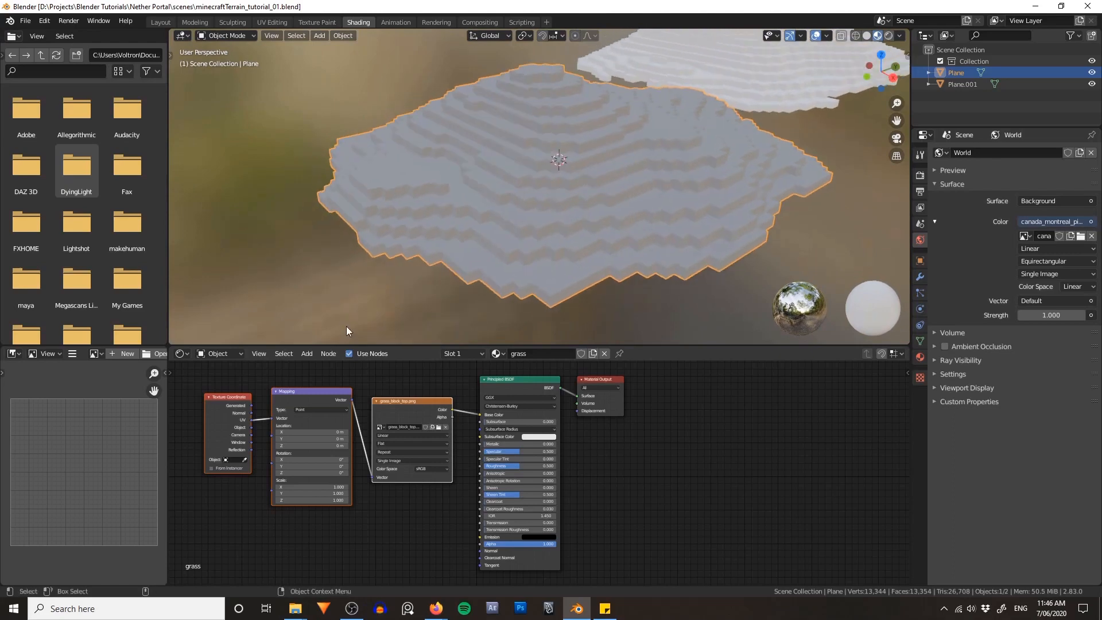
mouse_move(550, 203)
middle_mouse_down("alt")
mouse_move(540, 174)
mouse_move(556, 202)
mouse_move(576, 185)
mouse_move(547, 187)
middle_mouse_up("alt")
scroll(539, 174, "up", 6)
scroll(562, 200, "down", 3)
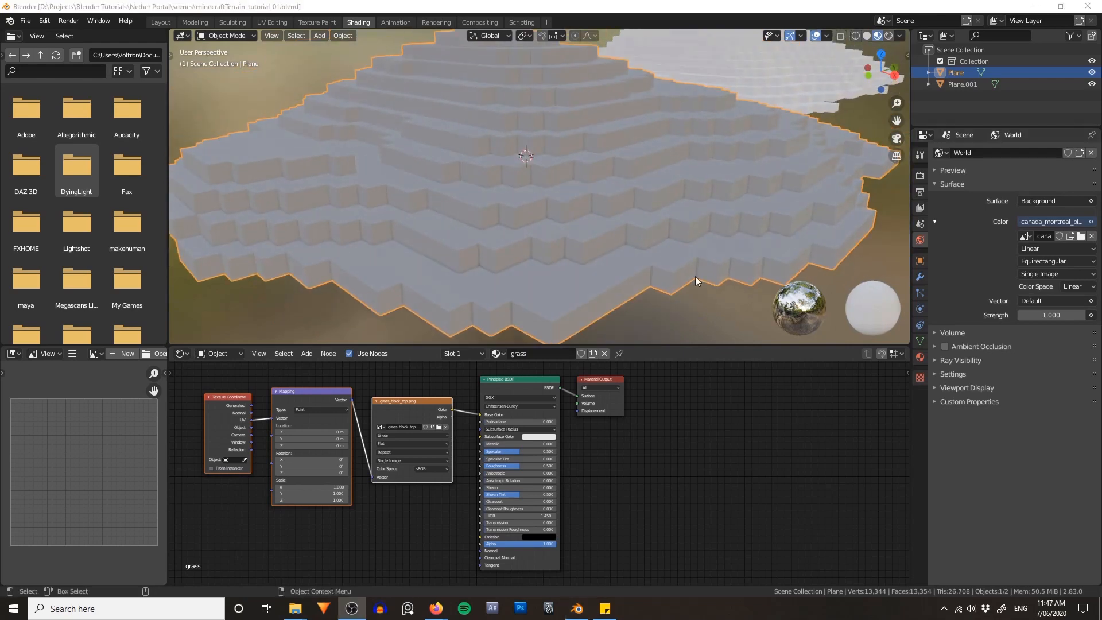
- Enable the wireframe overlay in the viewport to show the edges of the terrain's blocks
left_click(824, 37)
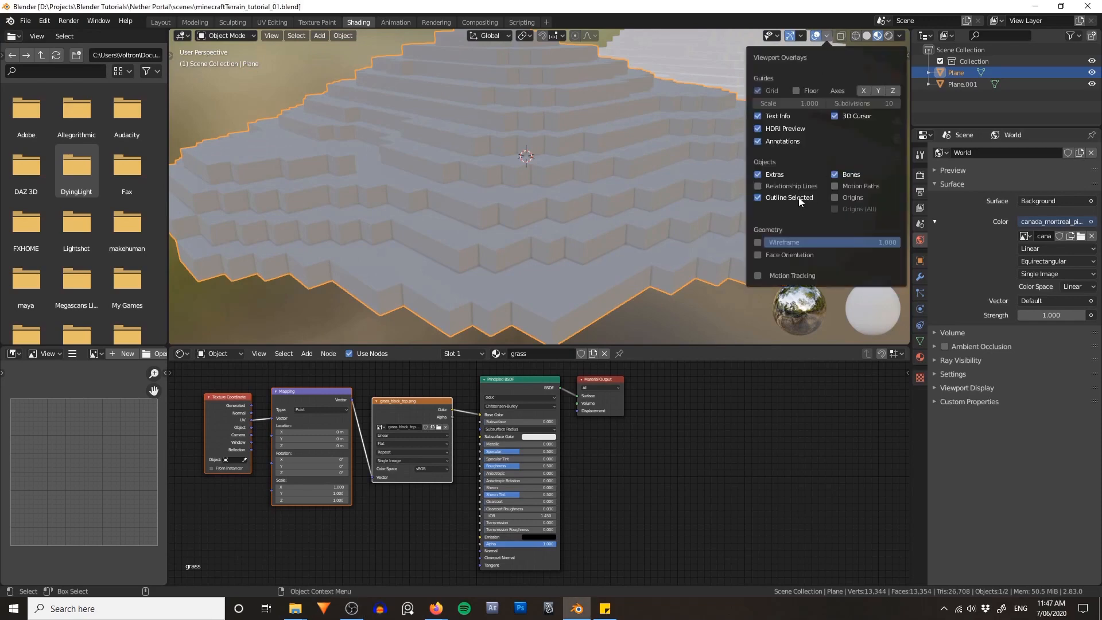
left_click(758, 241)
middle_click_drag(586, 218, 559, 124)
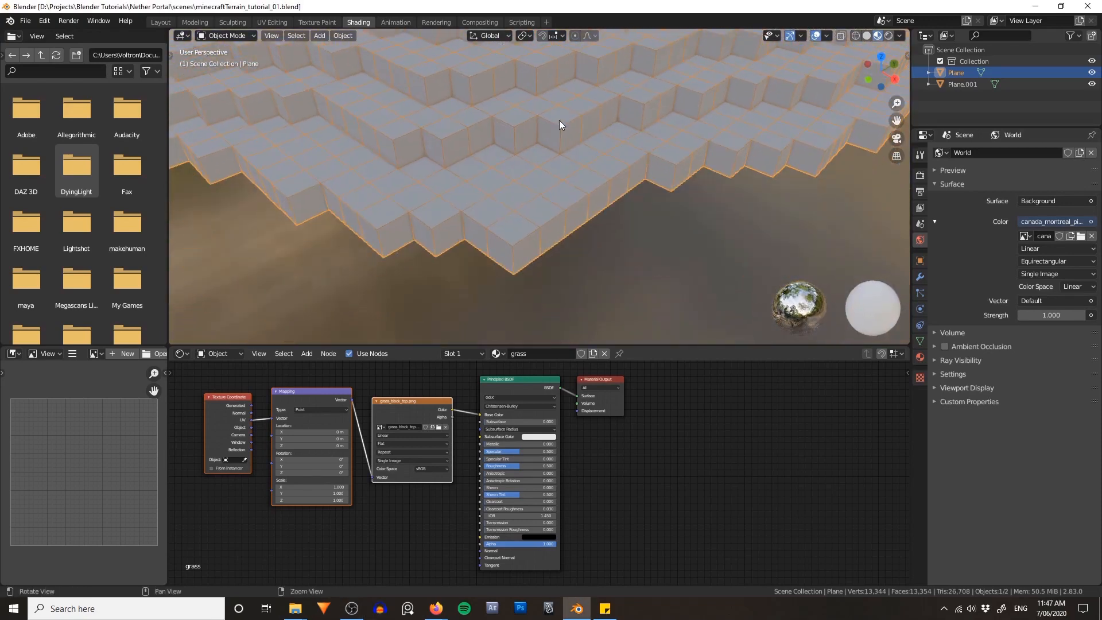
scroll(521, 223, "up", 6)
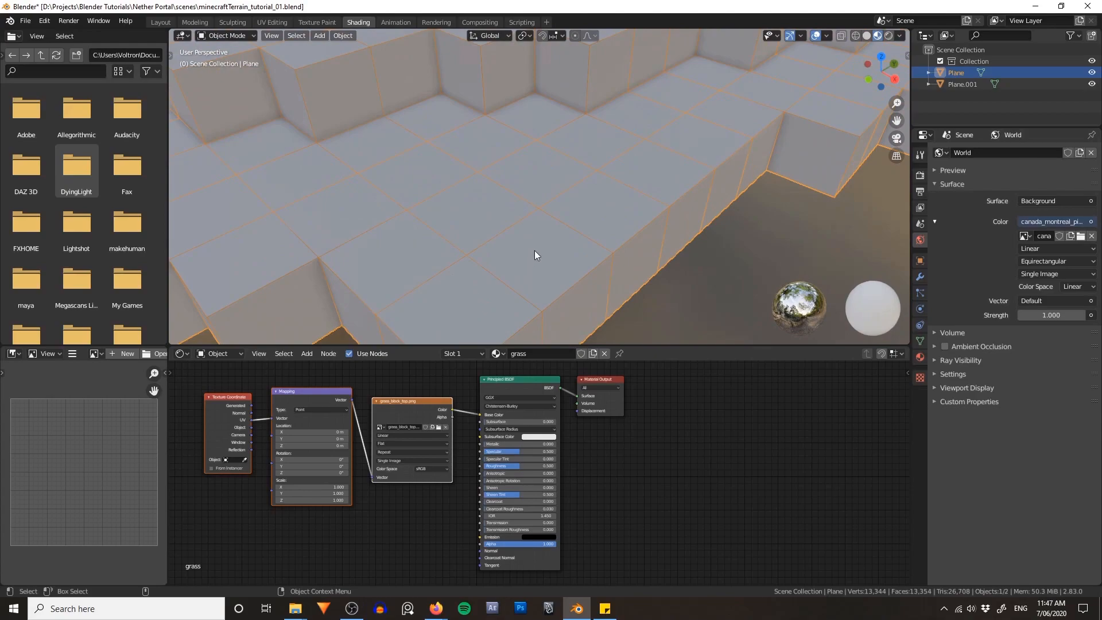
scroll(535, 250, "down", 5)
middle_click_drag(503, 242, 561, 295)
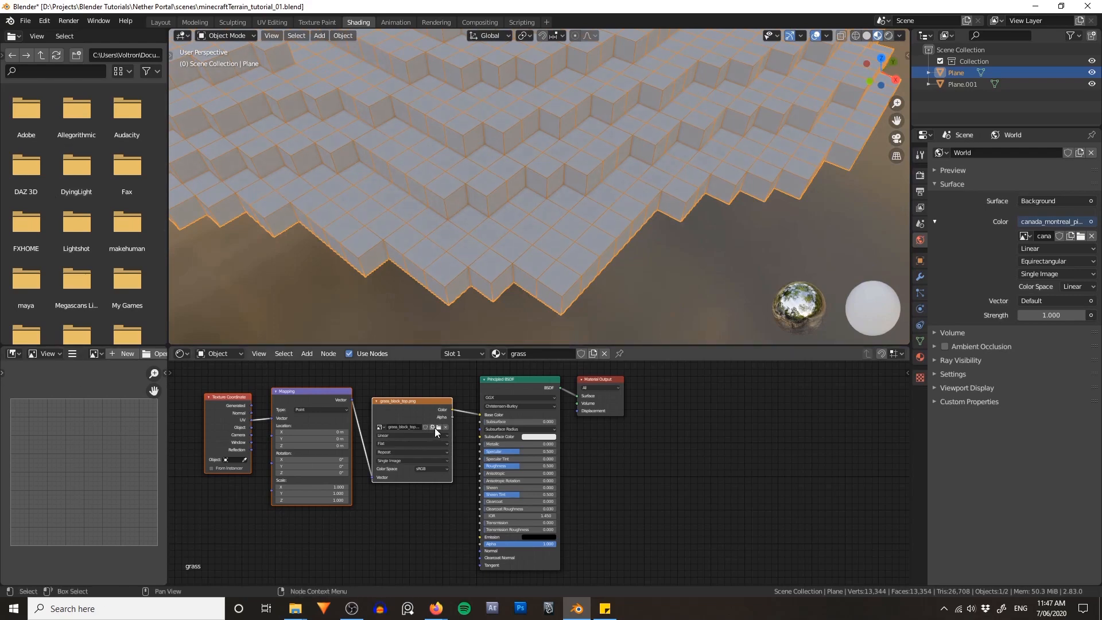
middle_click_drag(515, 154, 519, 184, "shift")
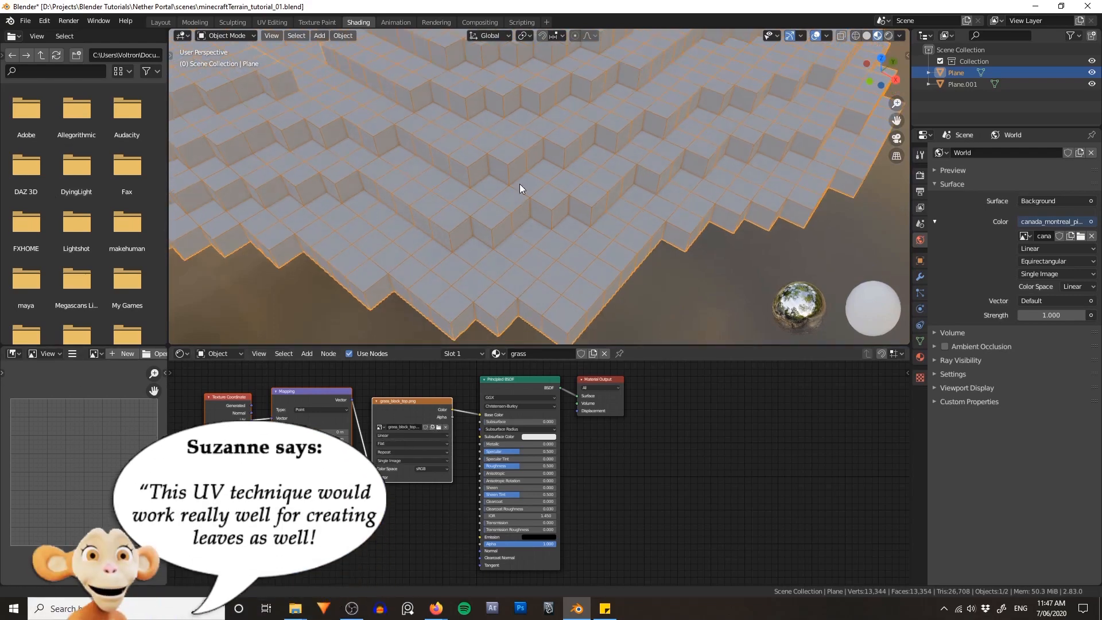
scroll(519, 184, "down", 3)
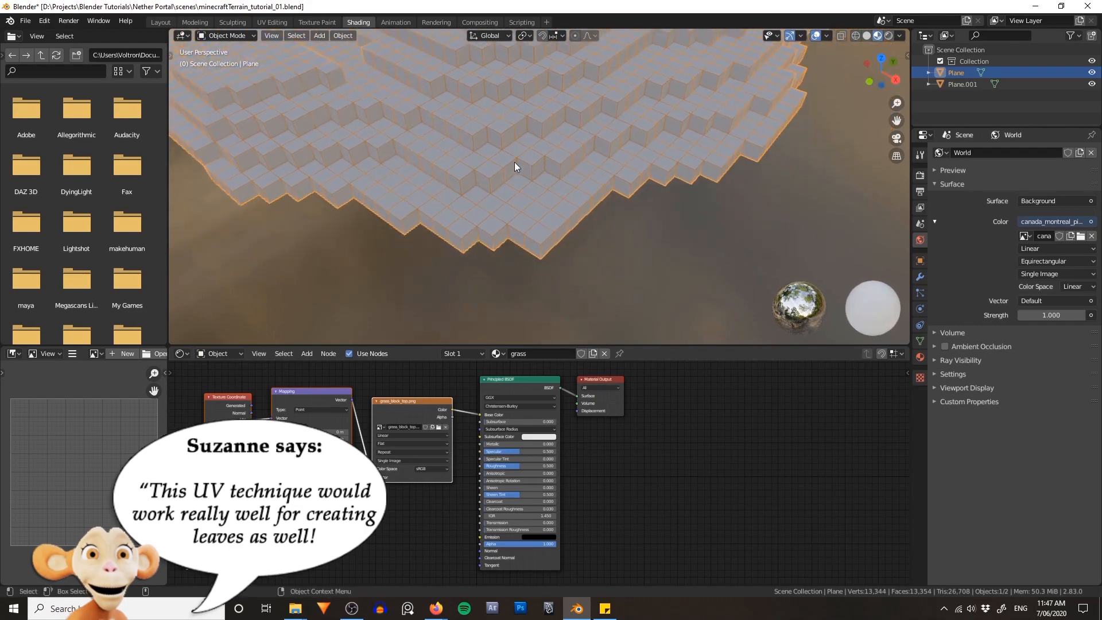
scroll(519, 160, "up", 4)
- Enter Edit Mode on the terrain, select all its geometry and reset its UV mapping
key("ctrl+Tab")
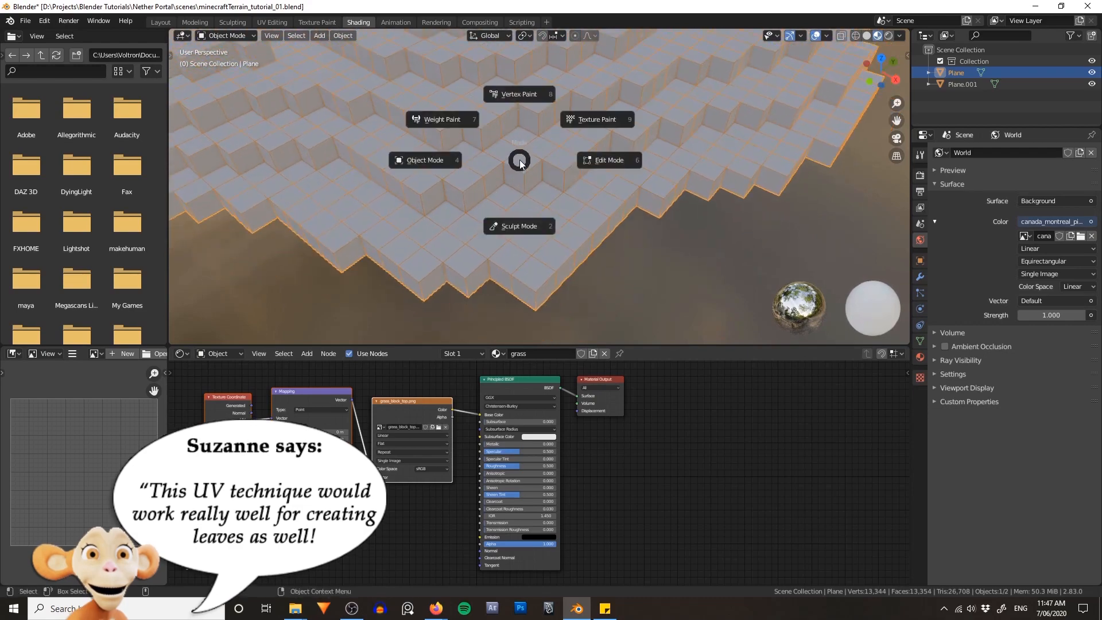
left_click(608, 159)
key("a")
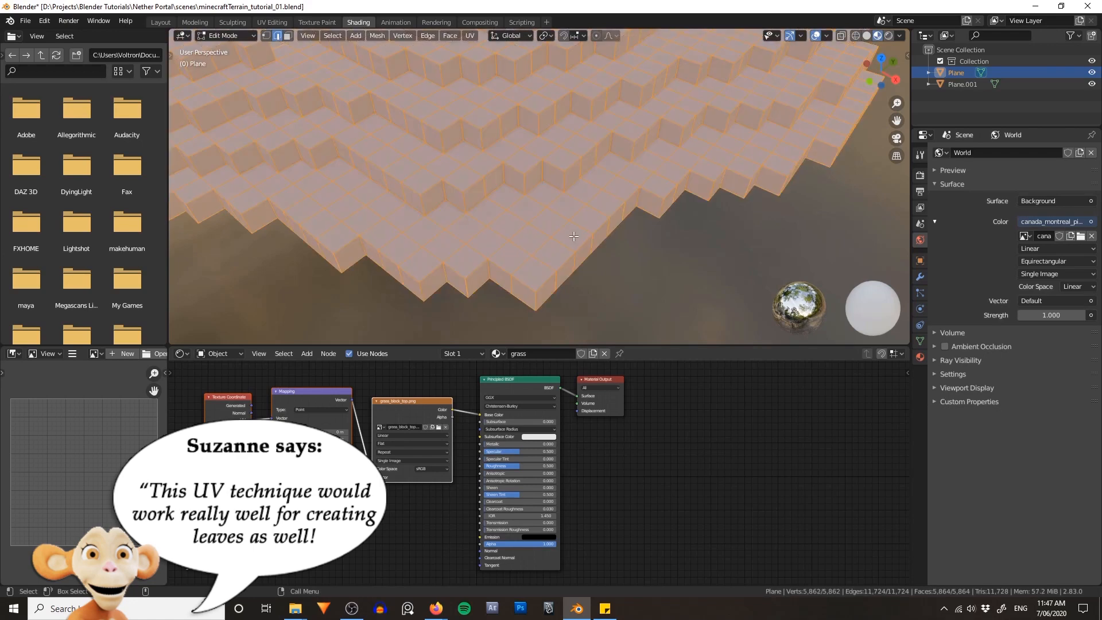
key("u")
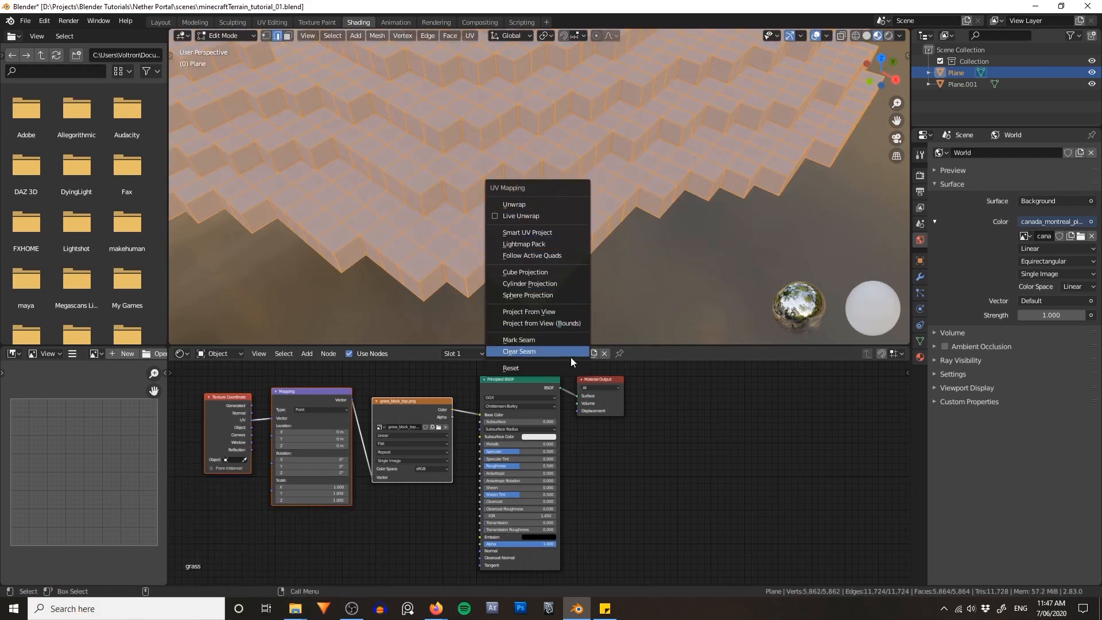
left_click(553, 371)
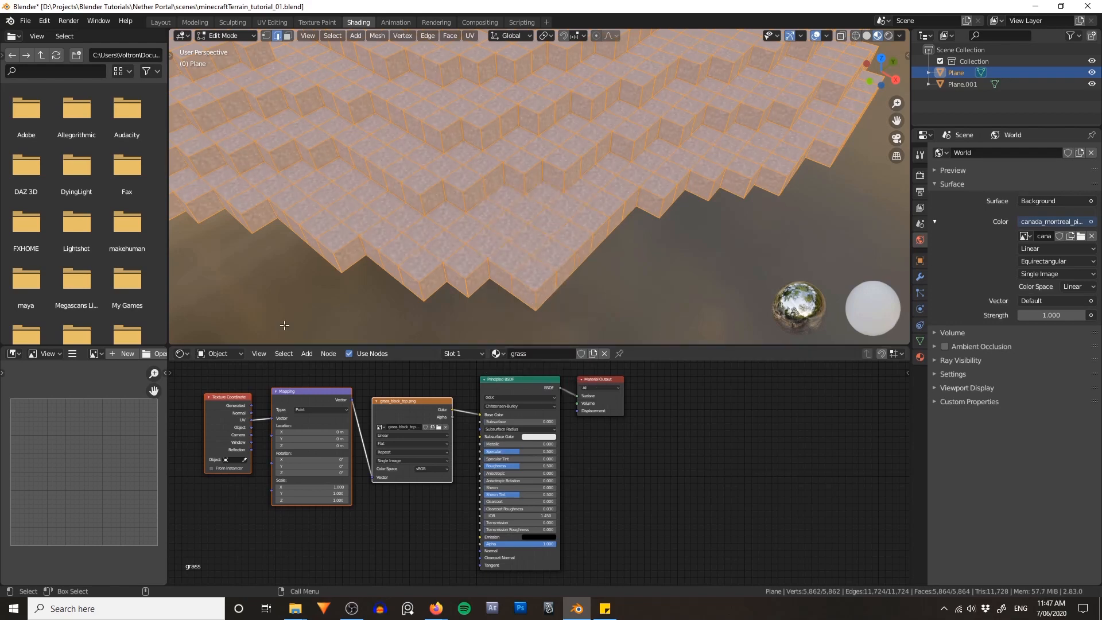
scroll(445, 258, "up", 5)
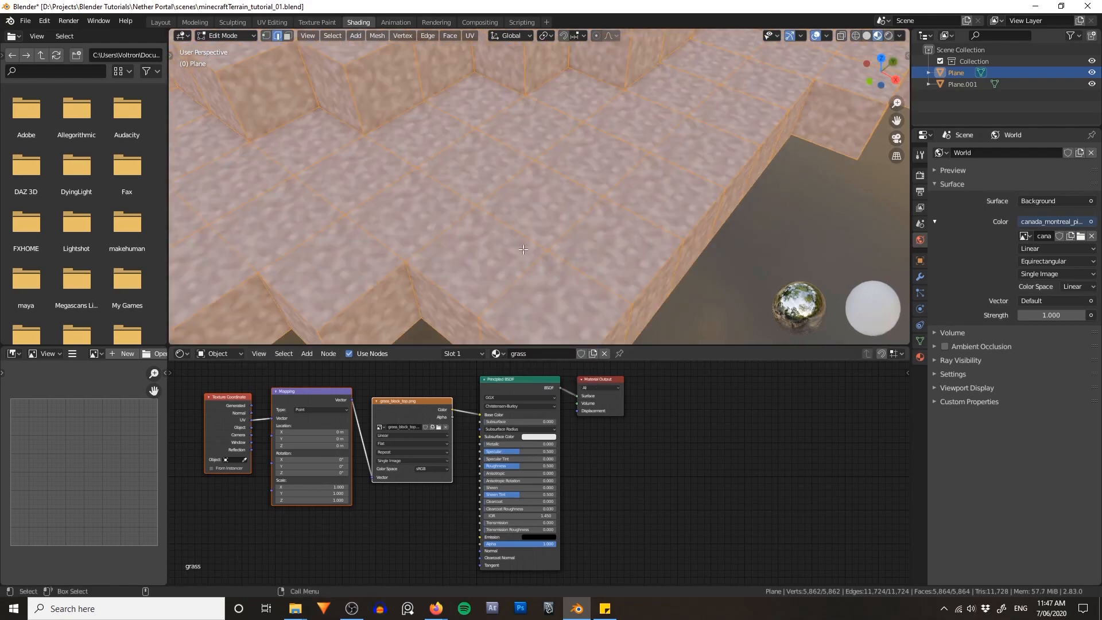
- Change the Image Editor into a UV Editor and frame the terrain's UV layout
left_click(14, 353)
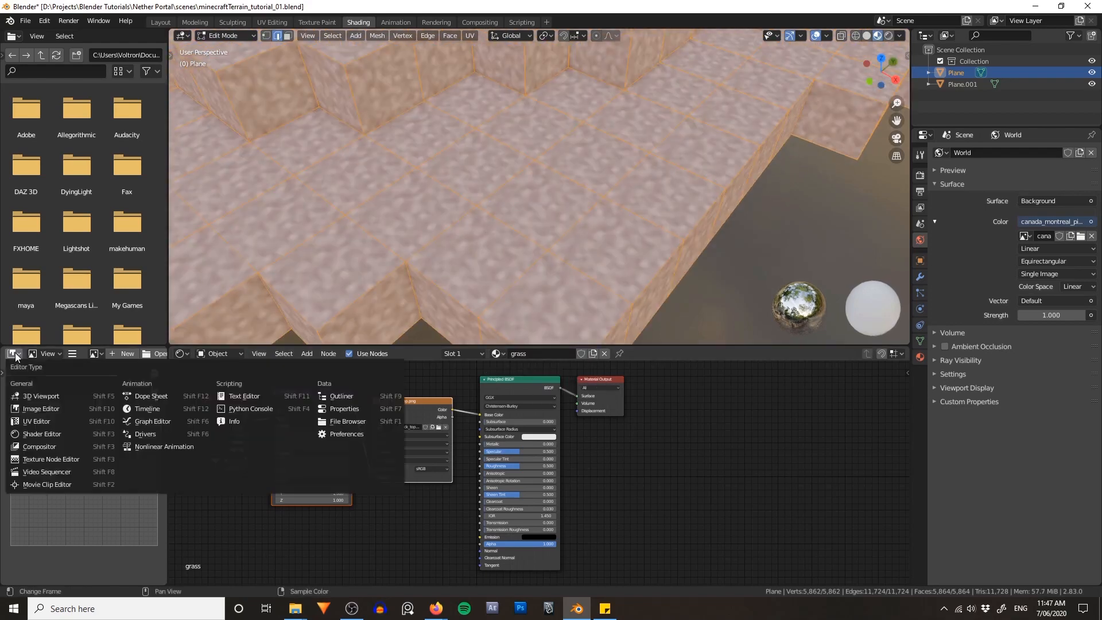
left_click(37, 421)
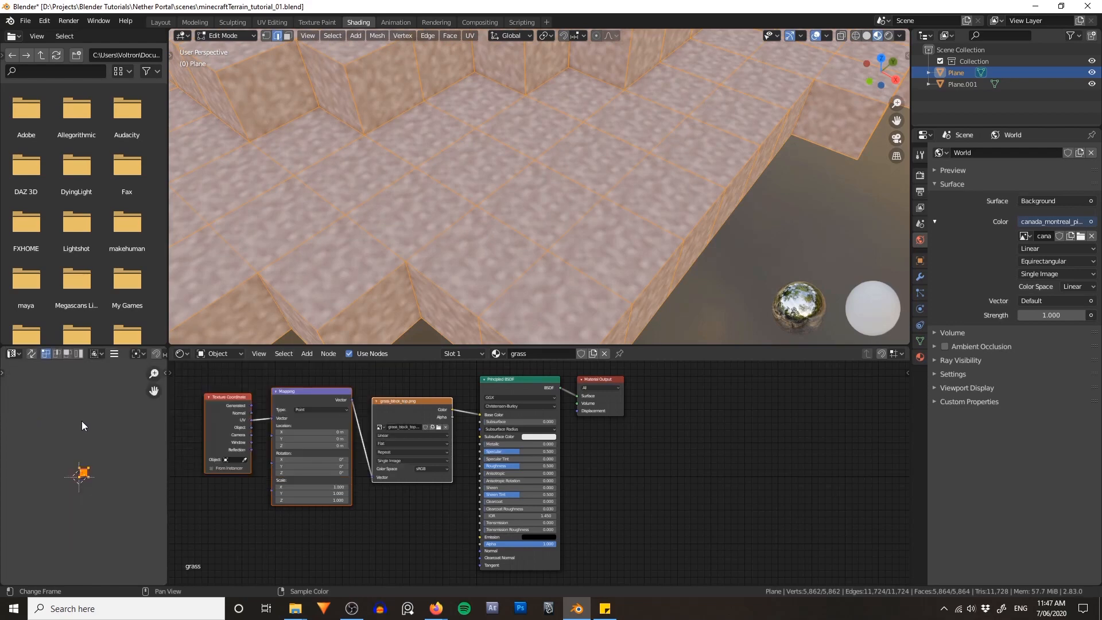
scroll(83, 432, "up", 8)
scroll(84, 432, "down", 1)
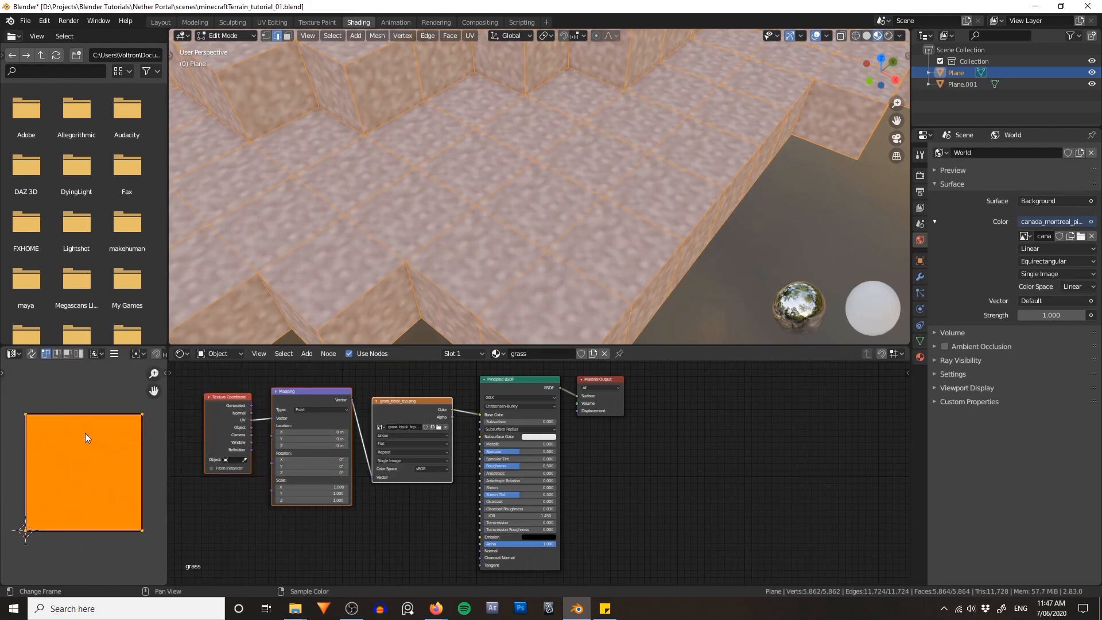
- Switch to face selection and check the UV layout of several individual top faces of the terrain
left_click(287, 36)
left_click(541, 285)
left_click(479, 256)
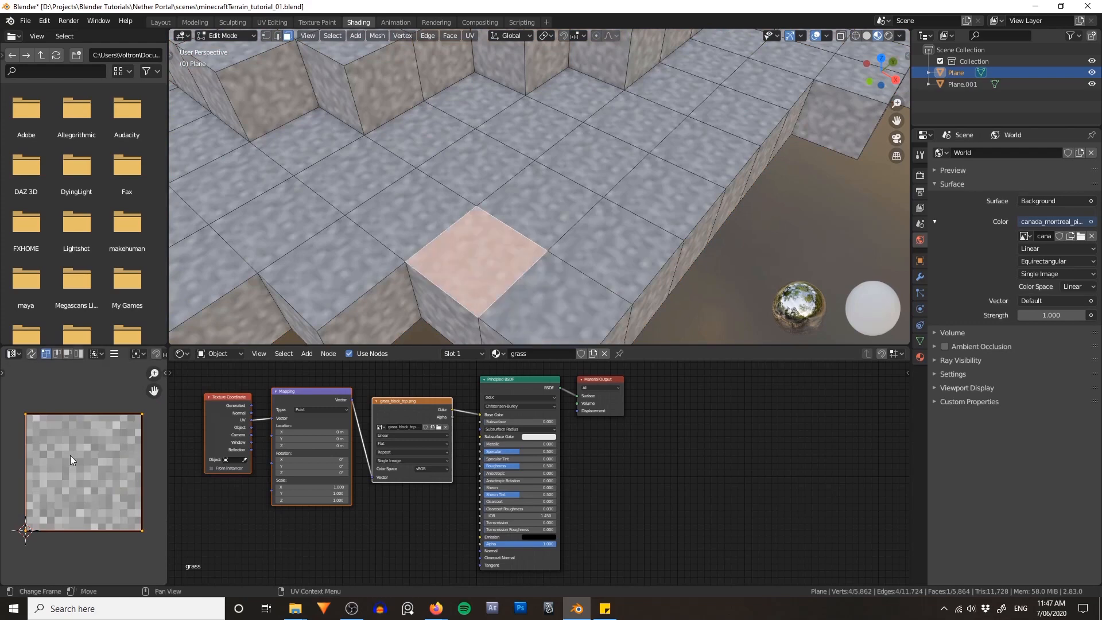
key("g")
left_click(86, 451)
left_click(475, 166)
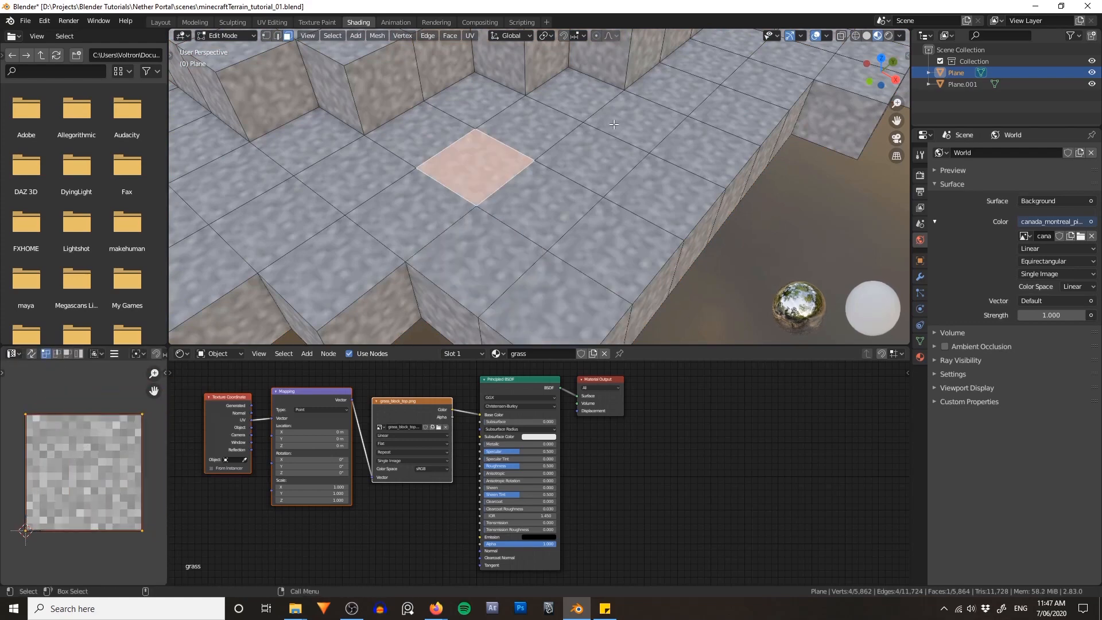
left_click(717, 96)
left_click(767, 83)
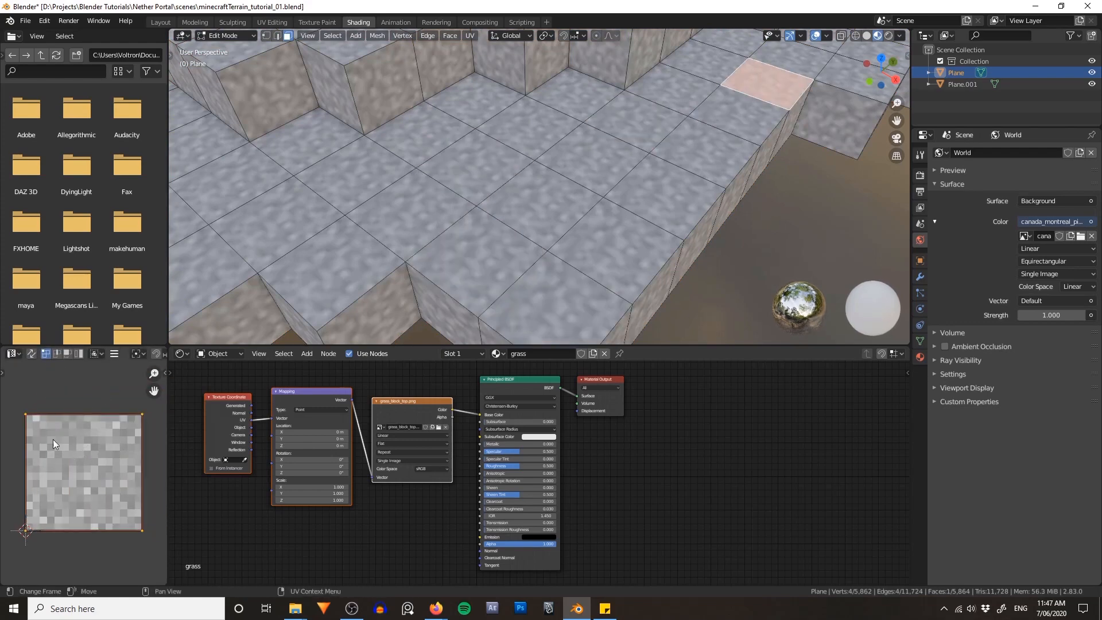
- Select all of the terrain's faces, return to Object Mode and save the file
key("a")
scroll(506, 192, "down", 3)
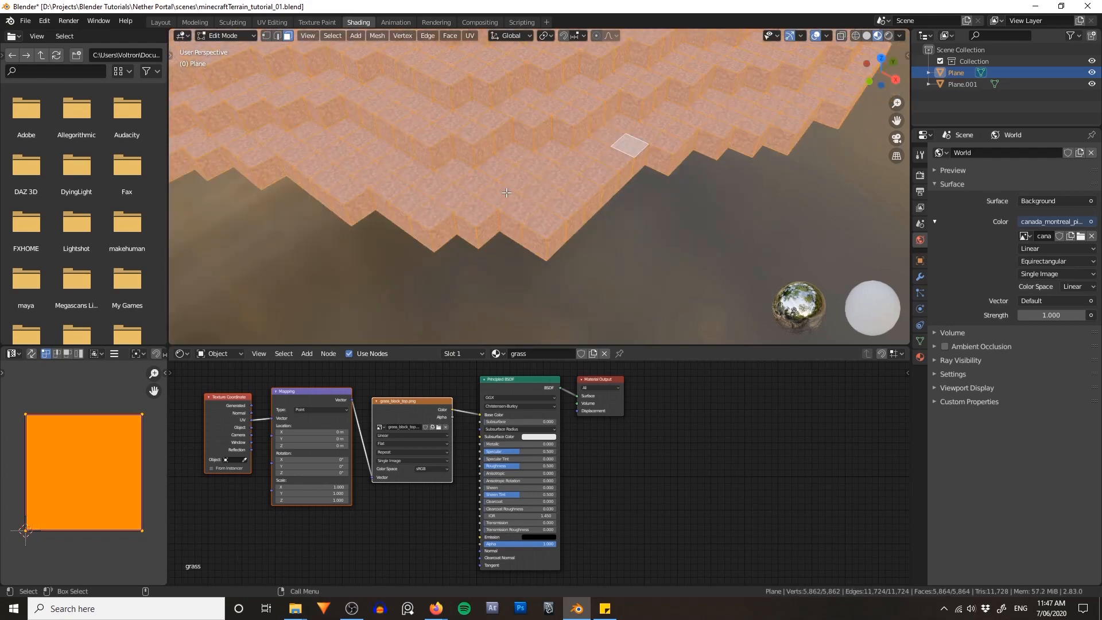
scroll(506, 192, "down", 3)
key("Tab")
key("ctrl+s")
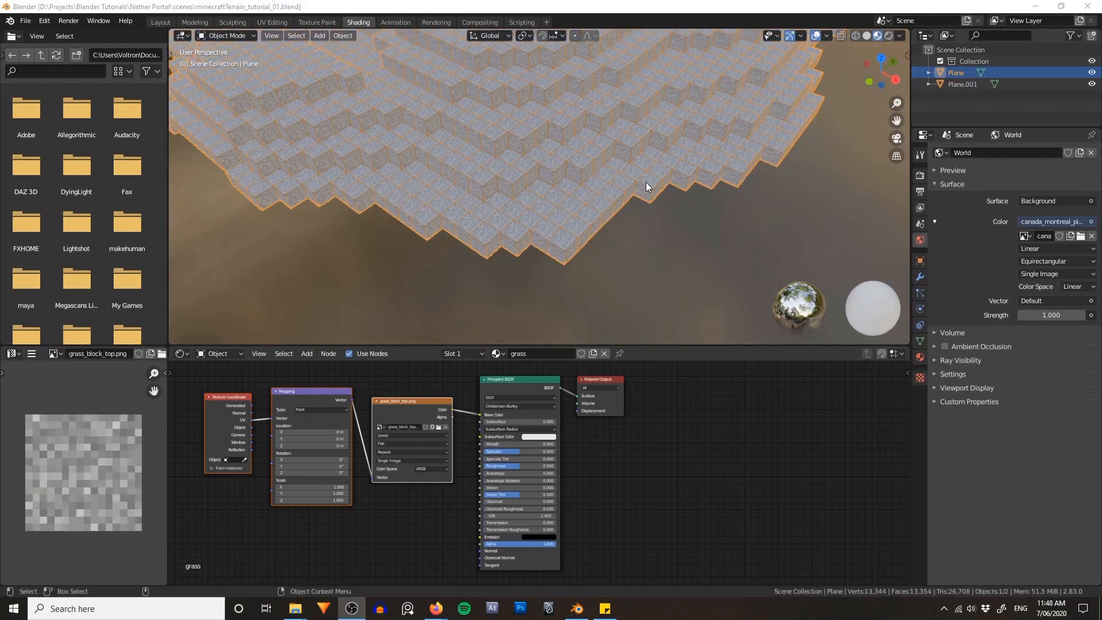
left_click(646, 181)
scroll(642, 187, "up", 8)
scroll(619, 202, "down", 4)
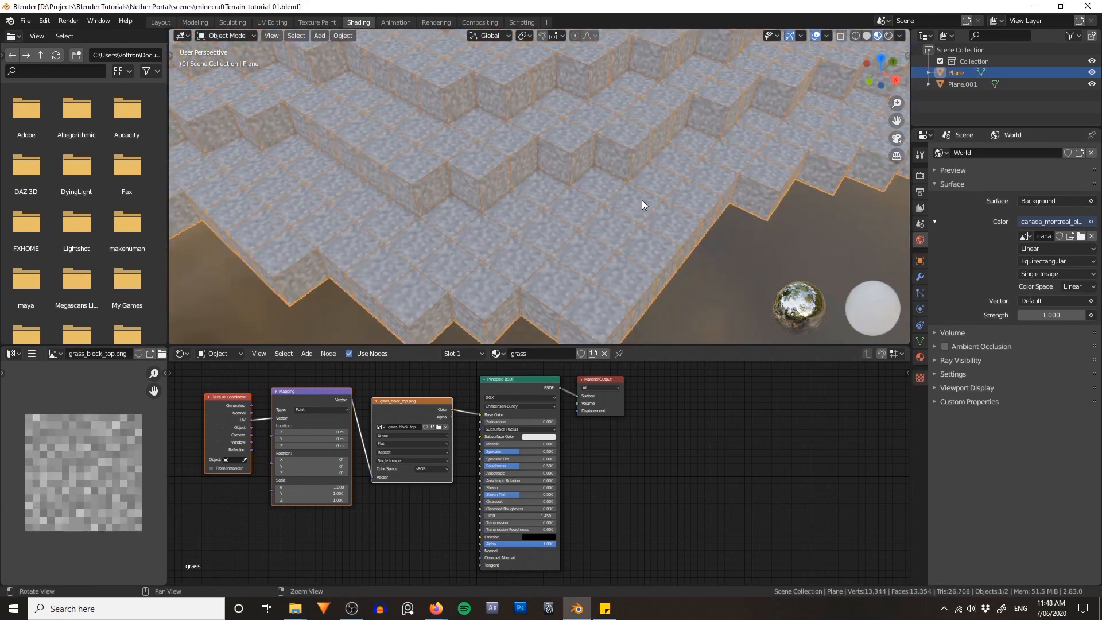
scroll(643, 198, "down", 4)
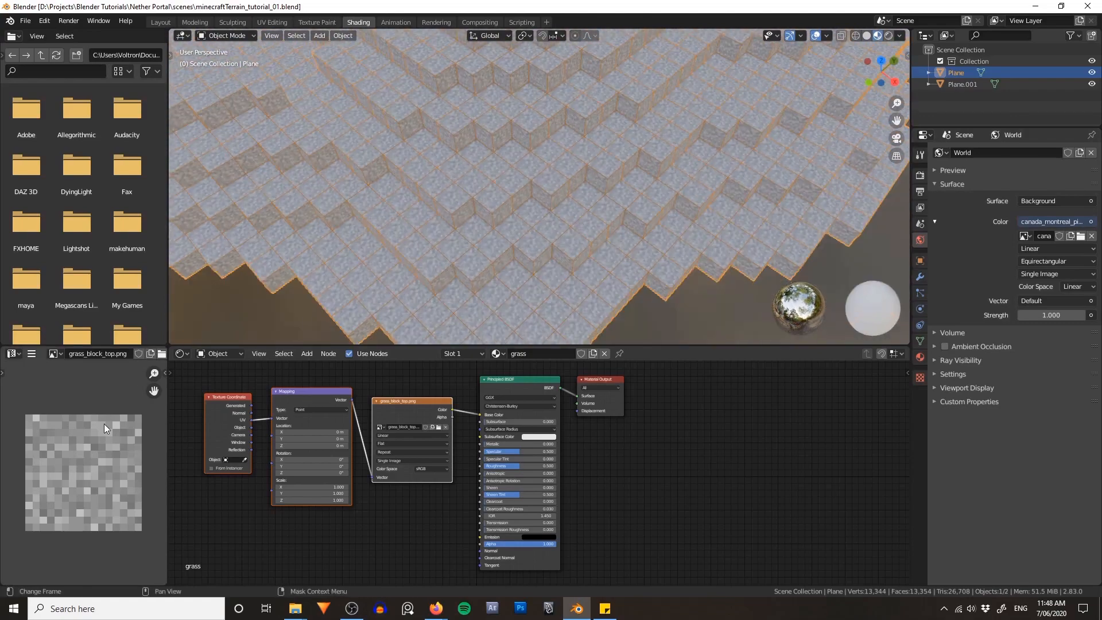
- Enlarge the image and shader editor areas and move the Texture Coordinate, Mapping and Image Texture nodes farther from the Principled BSDF
left_click_drag(167, 438, 184, 304)
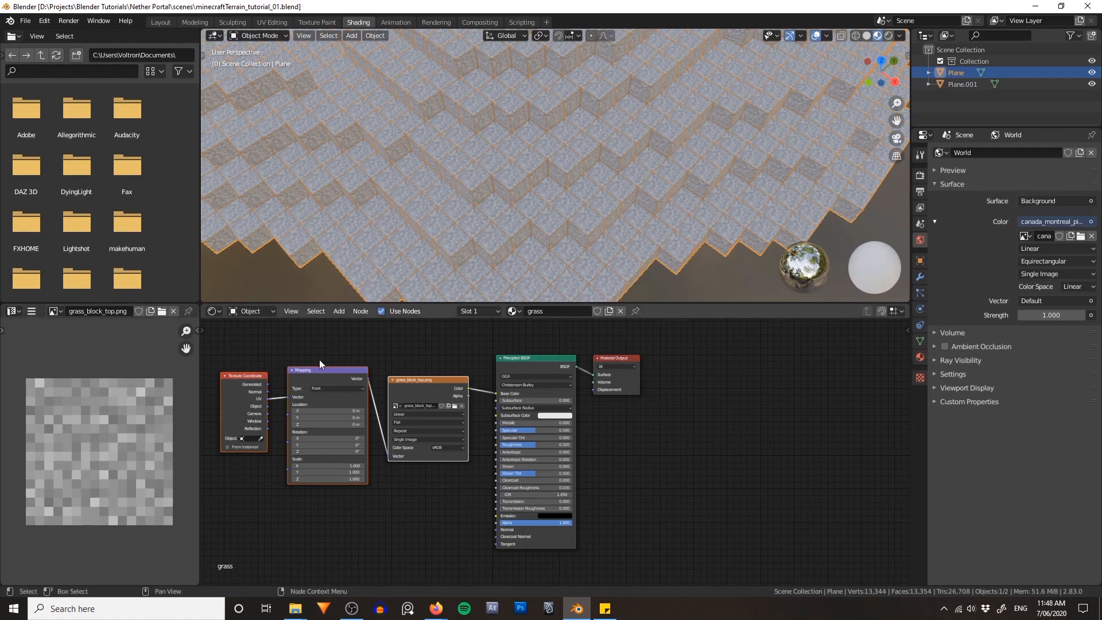
middle_click_drag(390, 354, 488, 372)
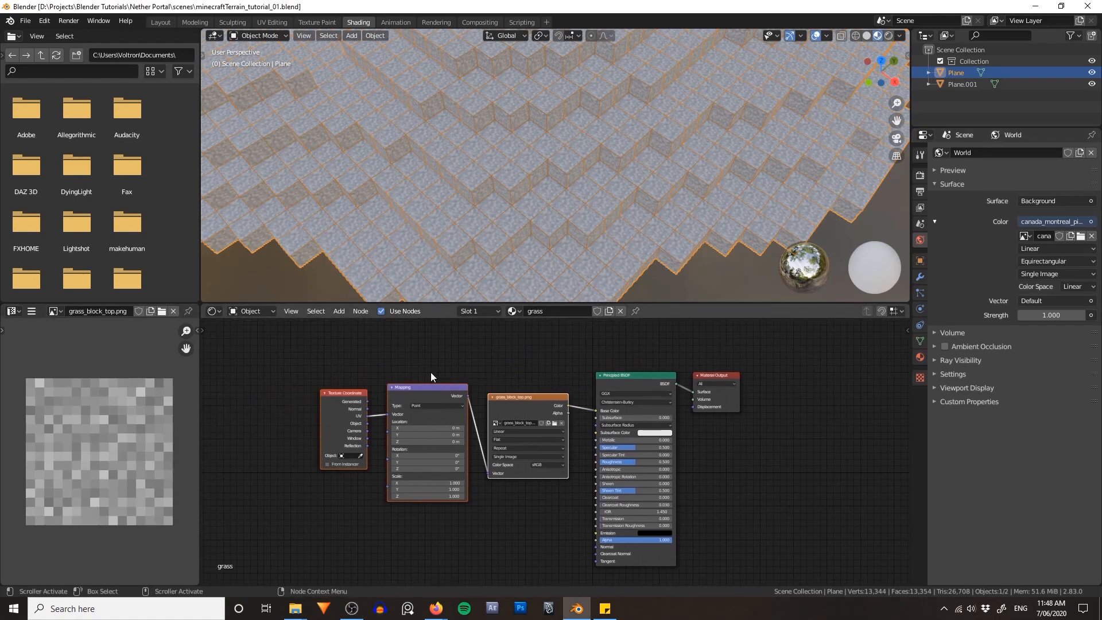
left_click_drag(270, 369, 545, 511)
key("g")
left_click(446, 509)
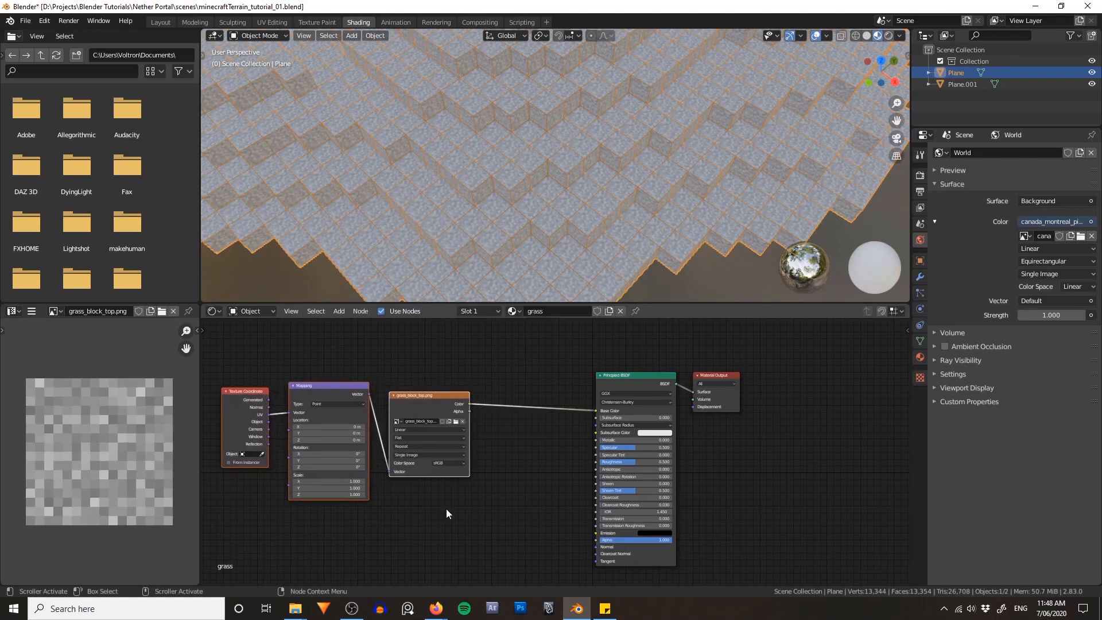
left_click(517, 470)
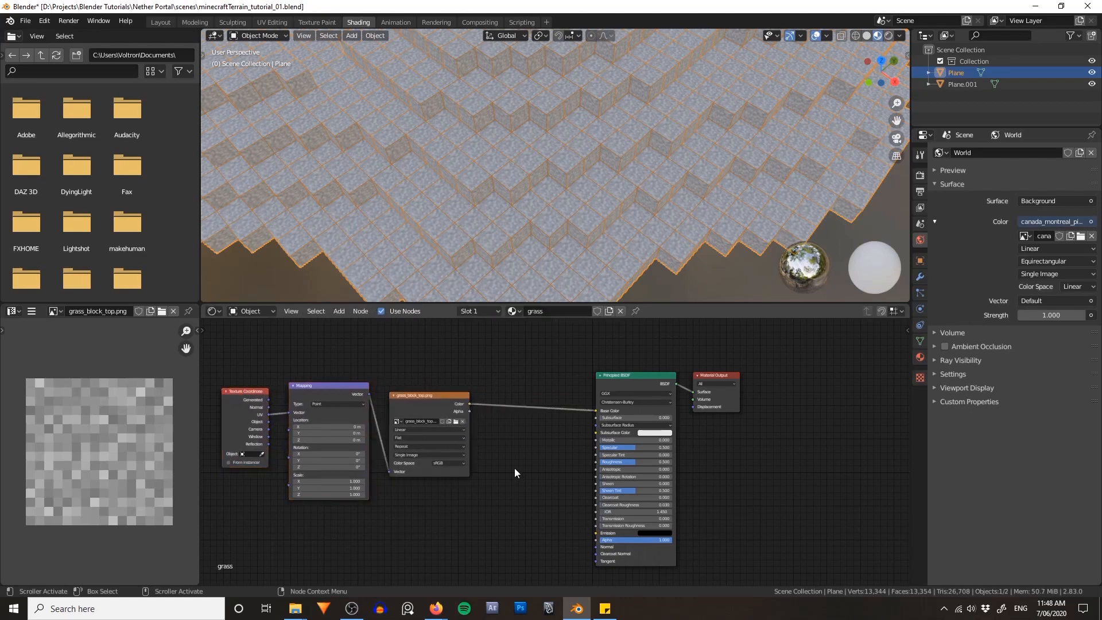
- Add a MixRGB node on the link between the grass Image Texture and the Principled BSDF's Base Color
middle_click_drag(593, 200, 580, 168)
scroll(520, 392, "up", 1)
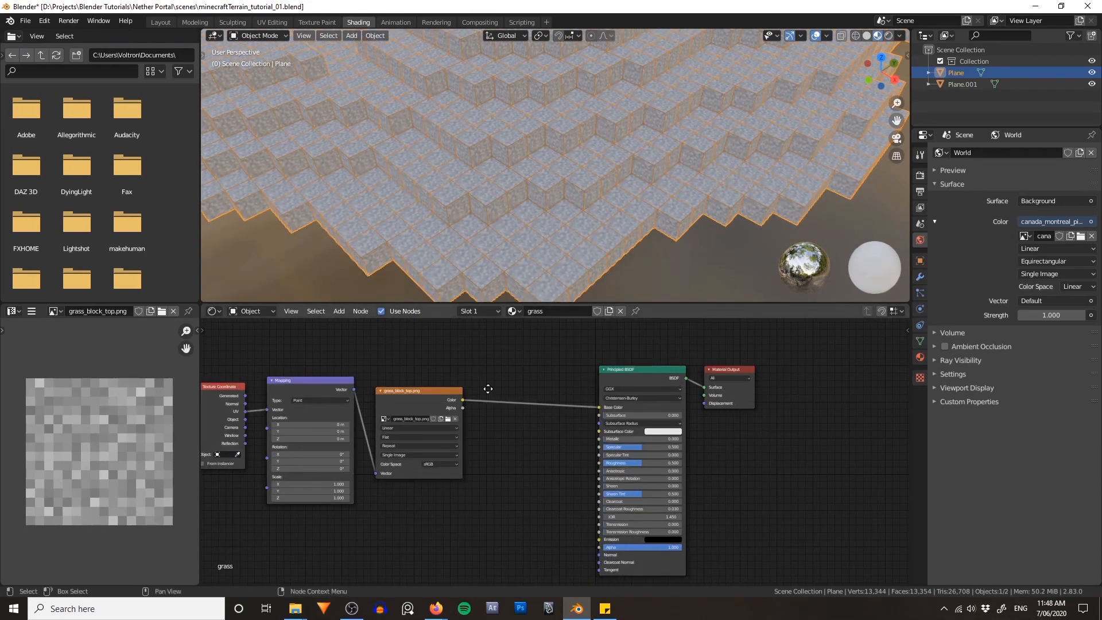
middle_click_drag(443, 389, 490, 376)
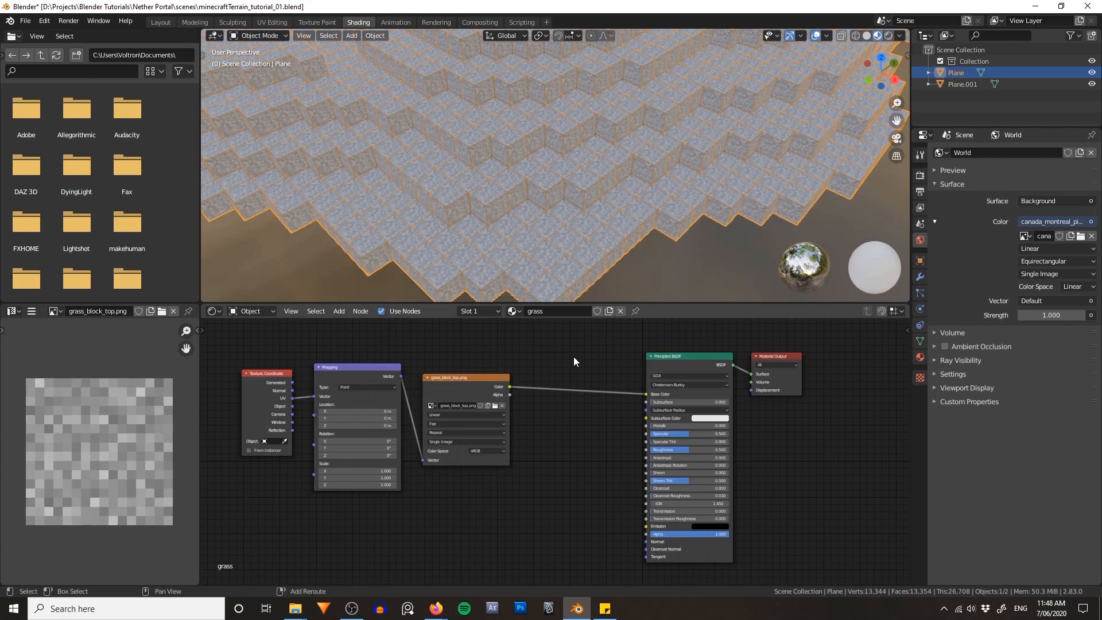
key("shift+a")
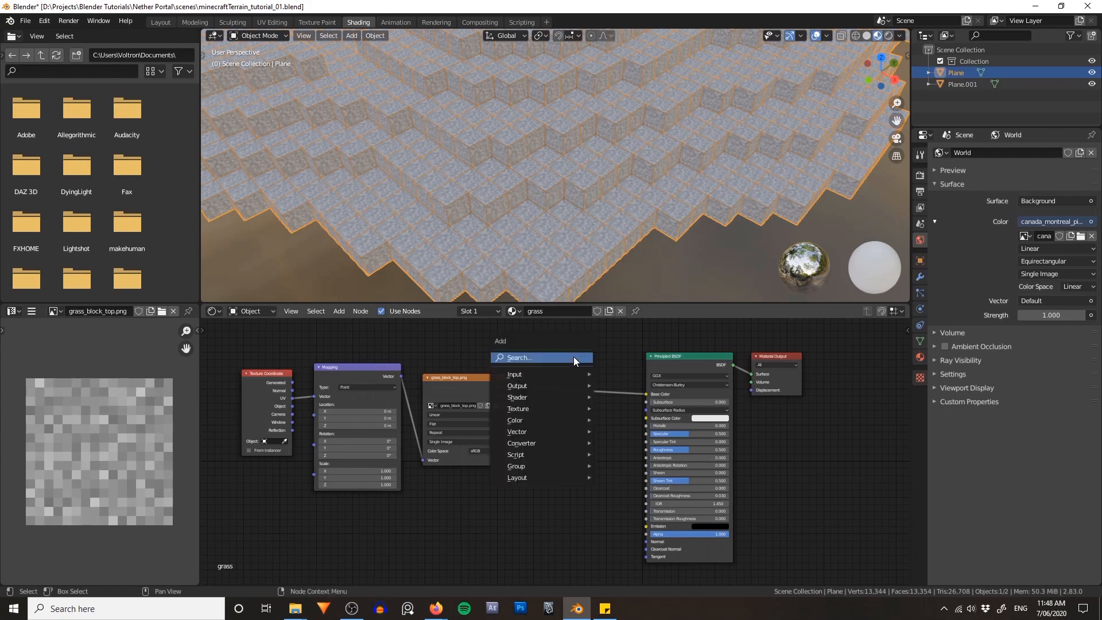
left_click(538, 356)
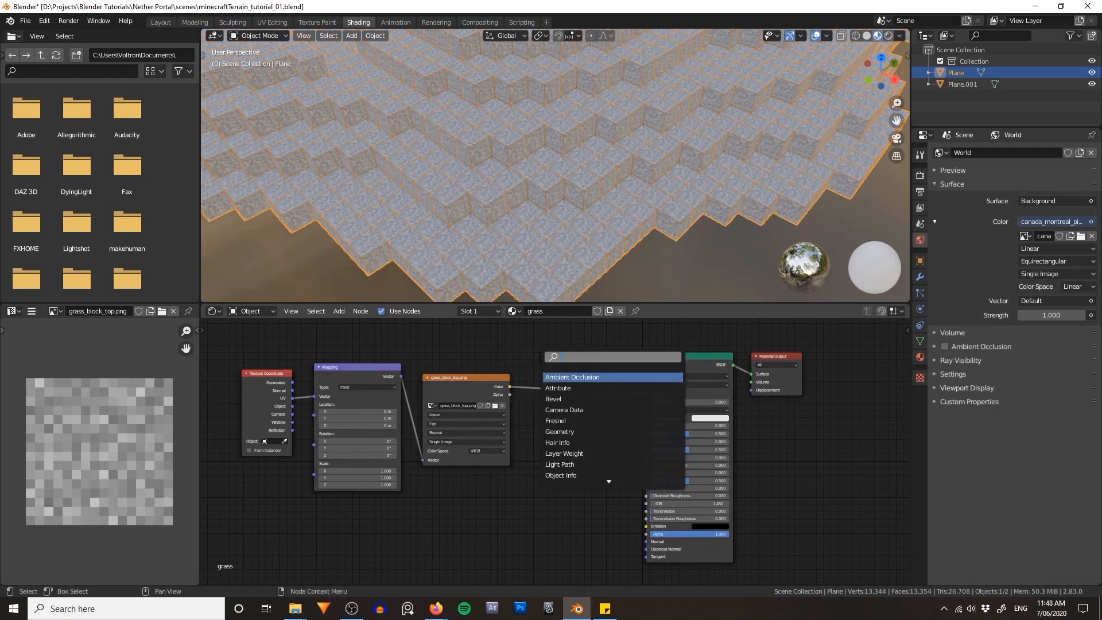
type("mix")
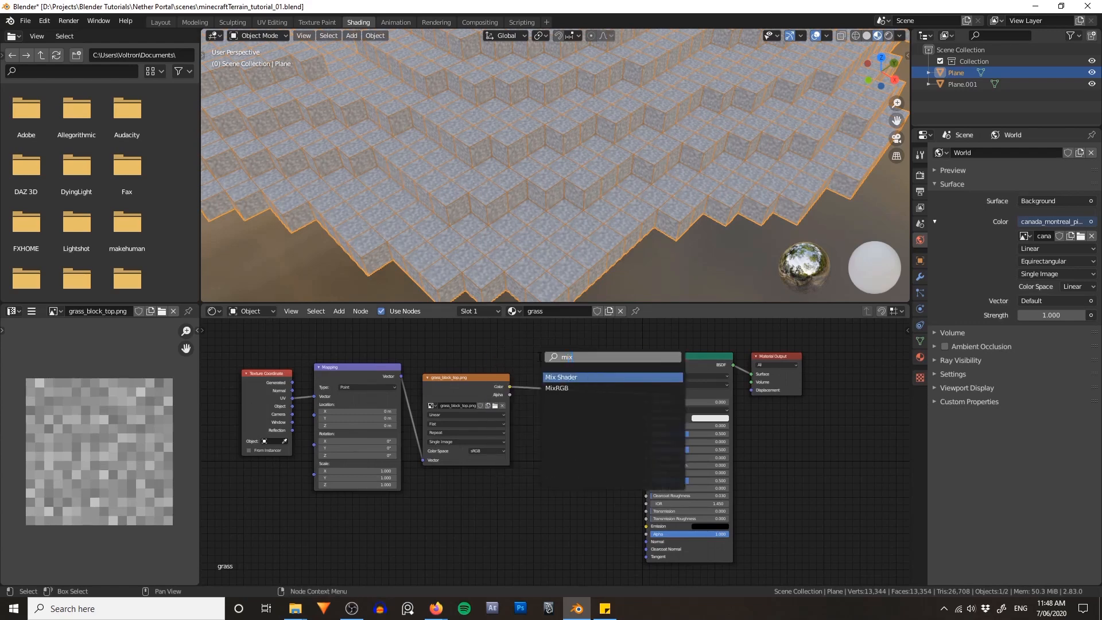
left_click(556, 389)
left_click(574, 396)
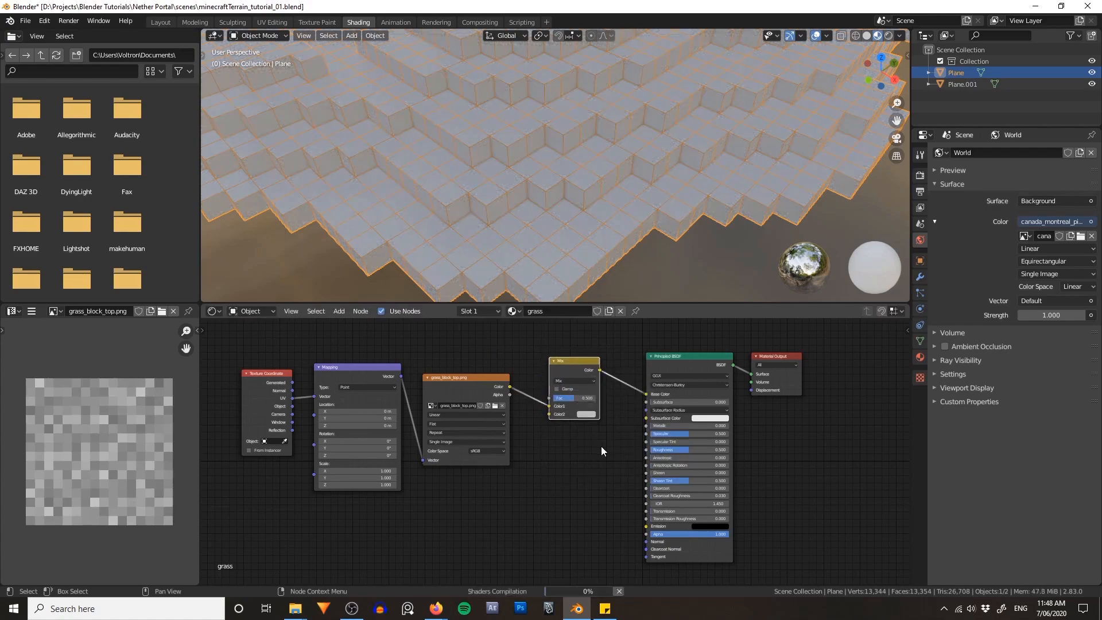
- Set the Mix node's blend mode to Multiply and its Fac to 1.000
scroll(601, 446, "up", 2)
scroll(517, 385, "up", 2)
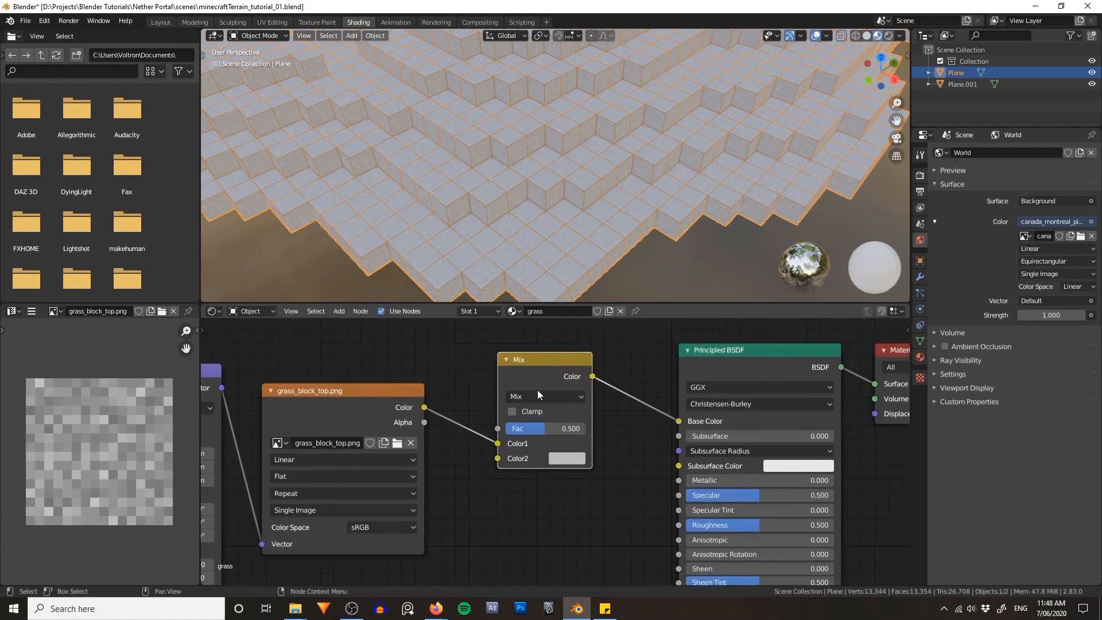
left_click(537, 391)
left_click(539, 343)
left_click_drag(545, 428, 583, 428)
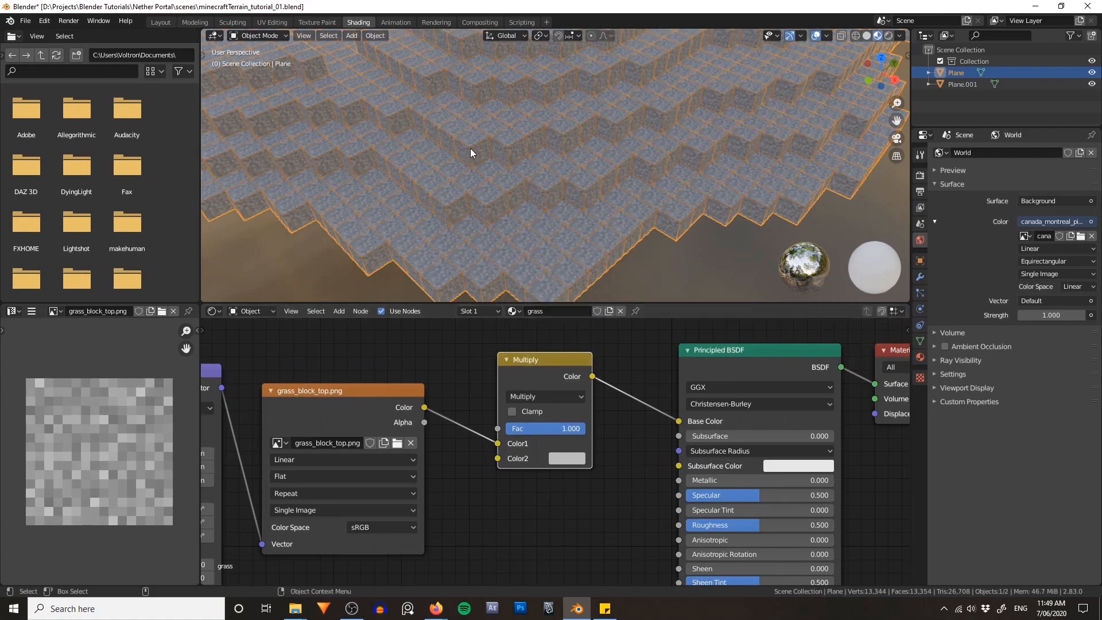
- Set the Multiply node's Color2 to a green with hue 0.315, saturation 0.843 and value 0.735
left_click(578, 452)
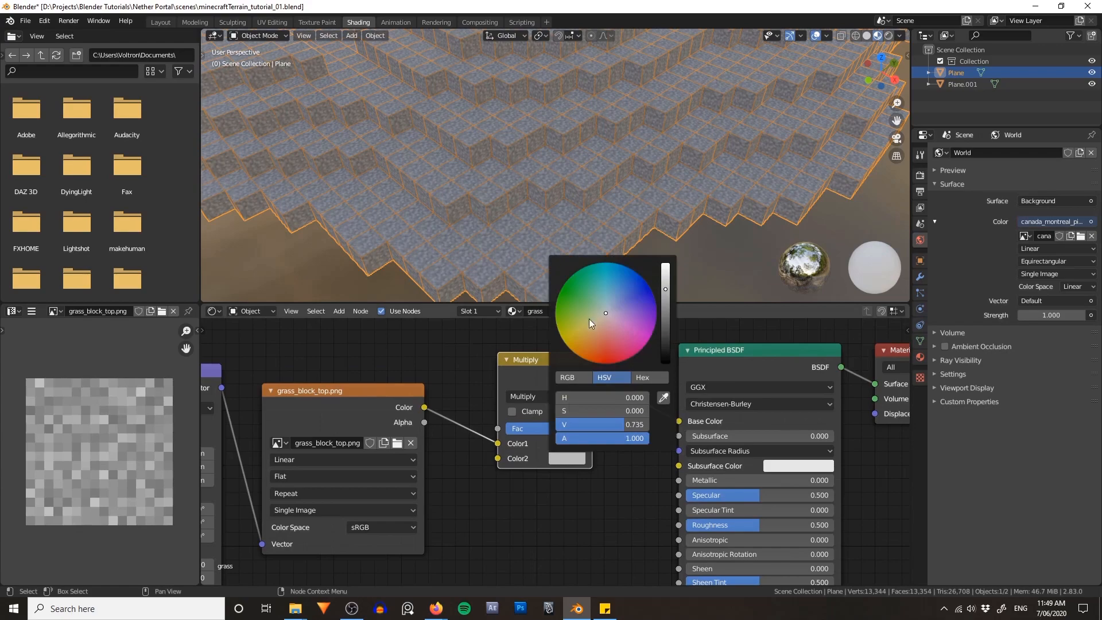
left_click(570, 286)
mouse_move(570, 285)
left_mouse_down()
mouse_move(601, 267)
mouse_move(641, 283)
mouse_move(650, 328)
mouse_move(622, 361)
mouse_move(574, 344)
mouse_move(566, 296)
left_mouse_up()
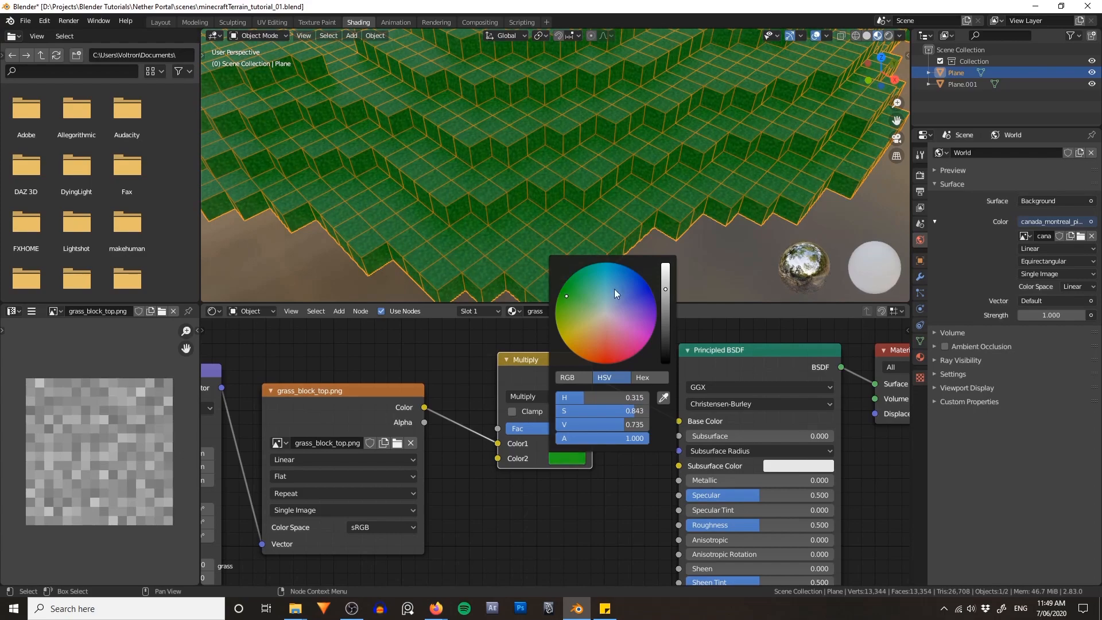
- Set the Multiply node's Color2 to a lighter green with hue 0.306, saturation 0.704 and value 0.891
left_click_drag(665, 289, 665, 273)
left_click_drag(581, 302, 571, 304)
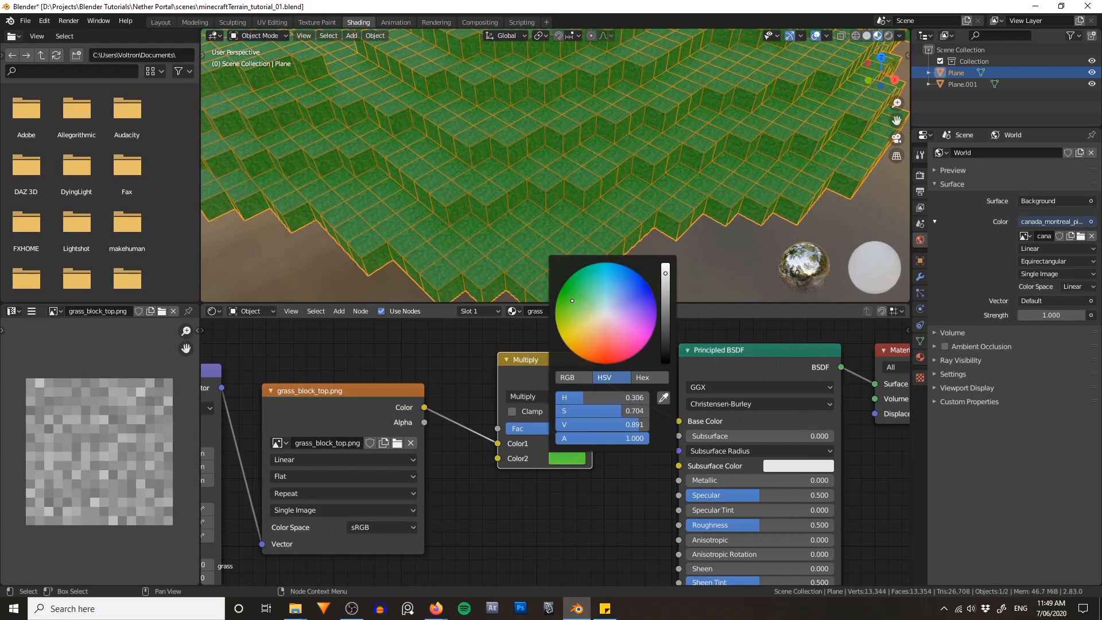
middle_click_drag(579, 252, 605, 177)
right_click_drag(605, 173, 611, 244, "alt")
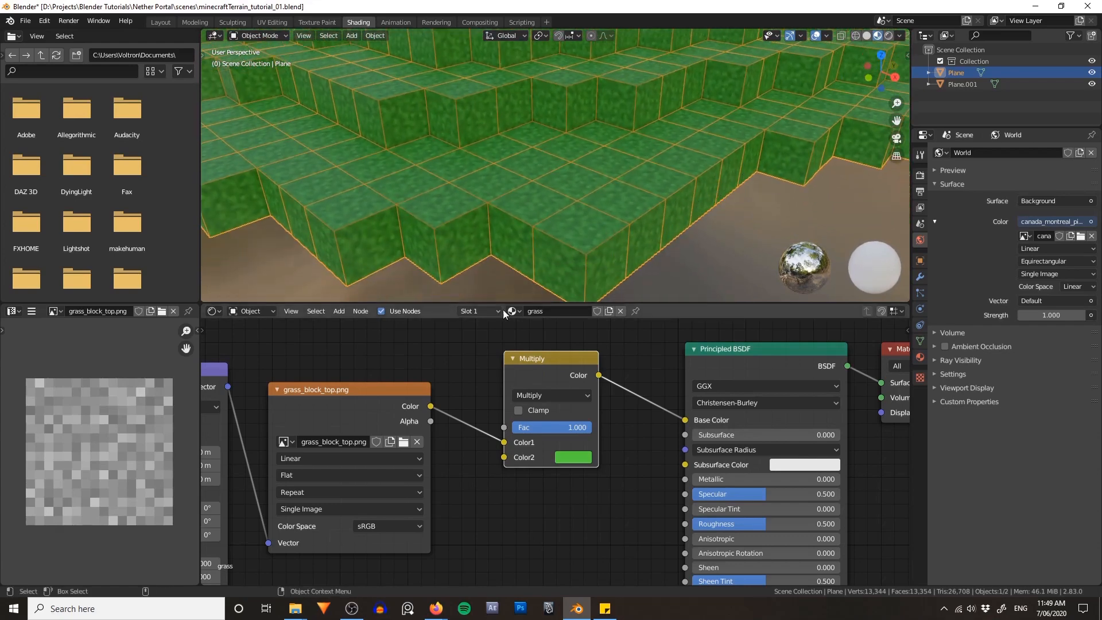
- Open grass_block_side.png in the image editor as a colour reference
left_click(163, 311)
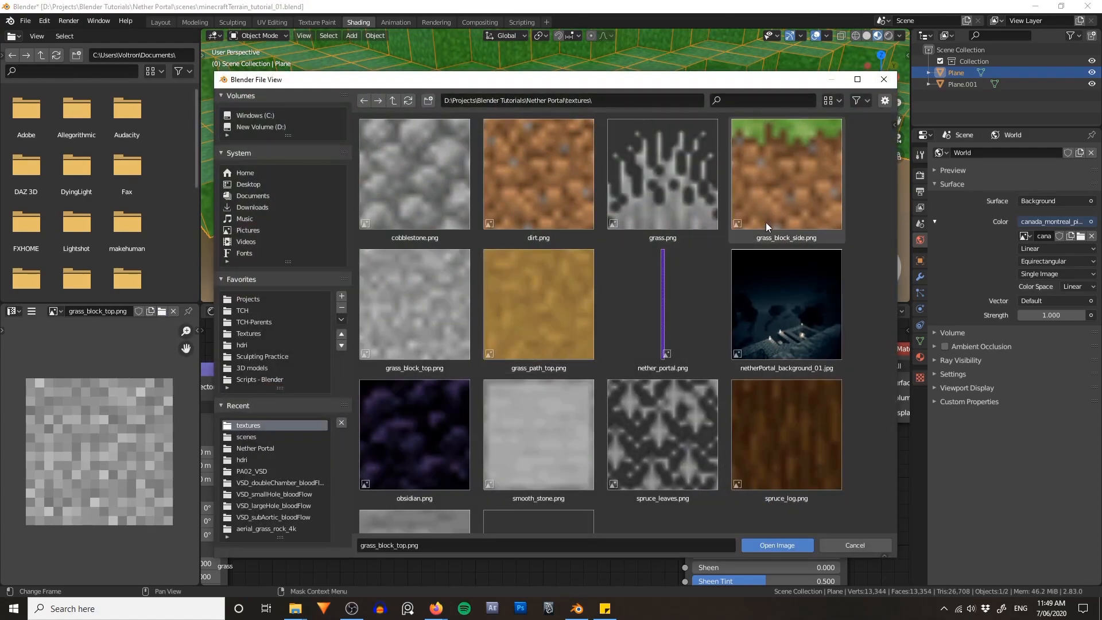
double_click(790, 164)
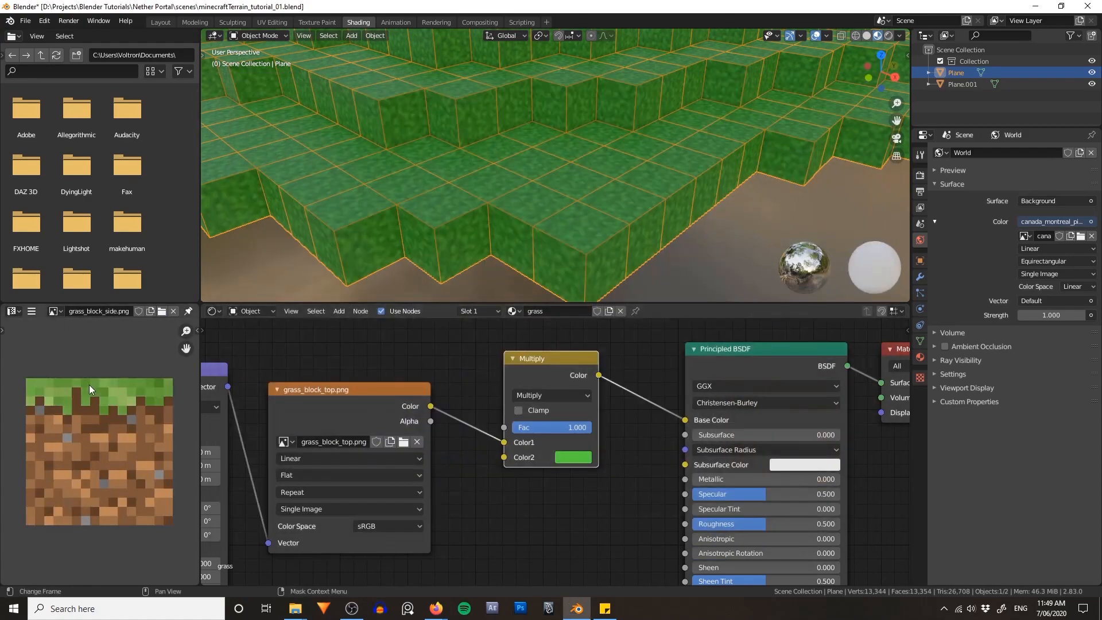
scroll(109, 383, "up", 4)
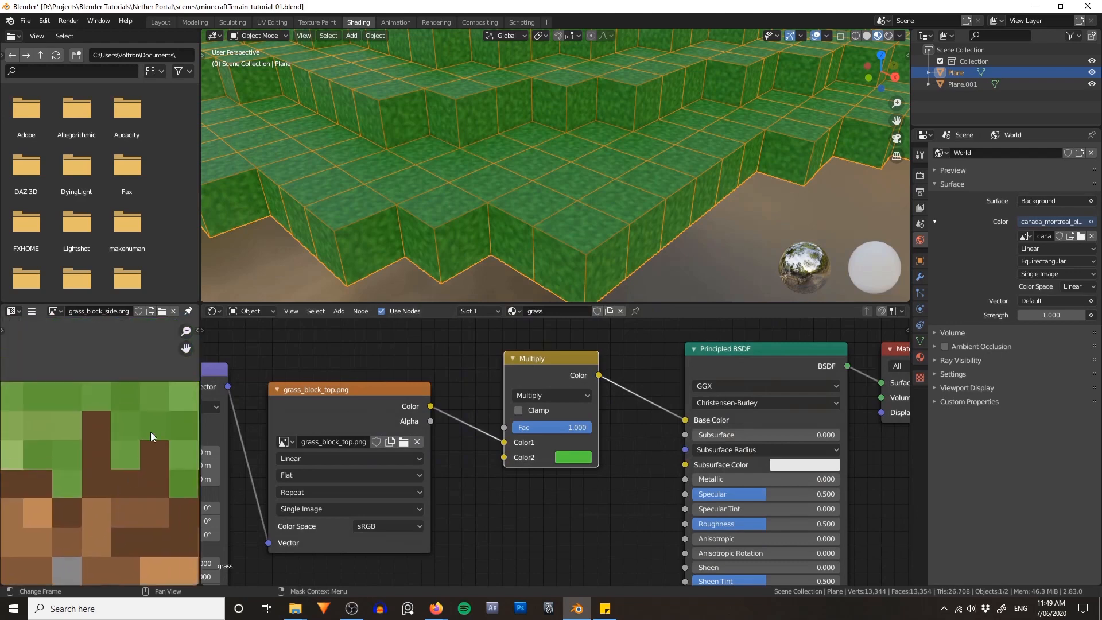
- Sample a green grass pixel from the grass_block_side.png image as the Multiply node's Color2
left_click(567, 456)
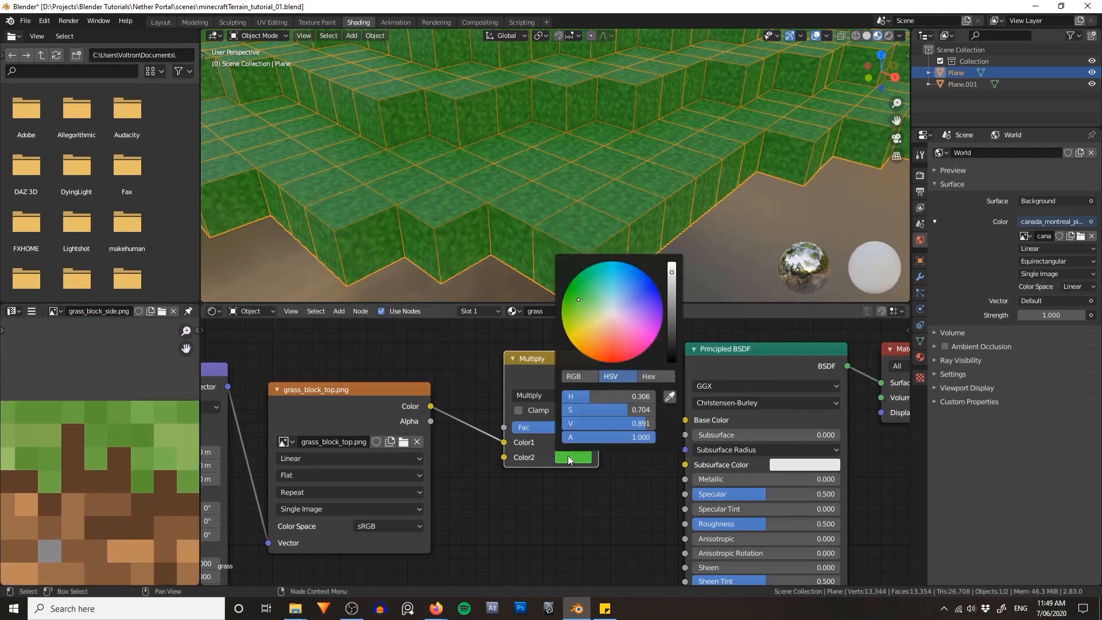
left_click(669, 398)
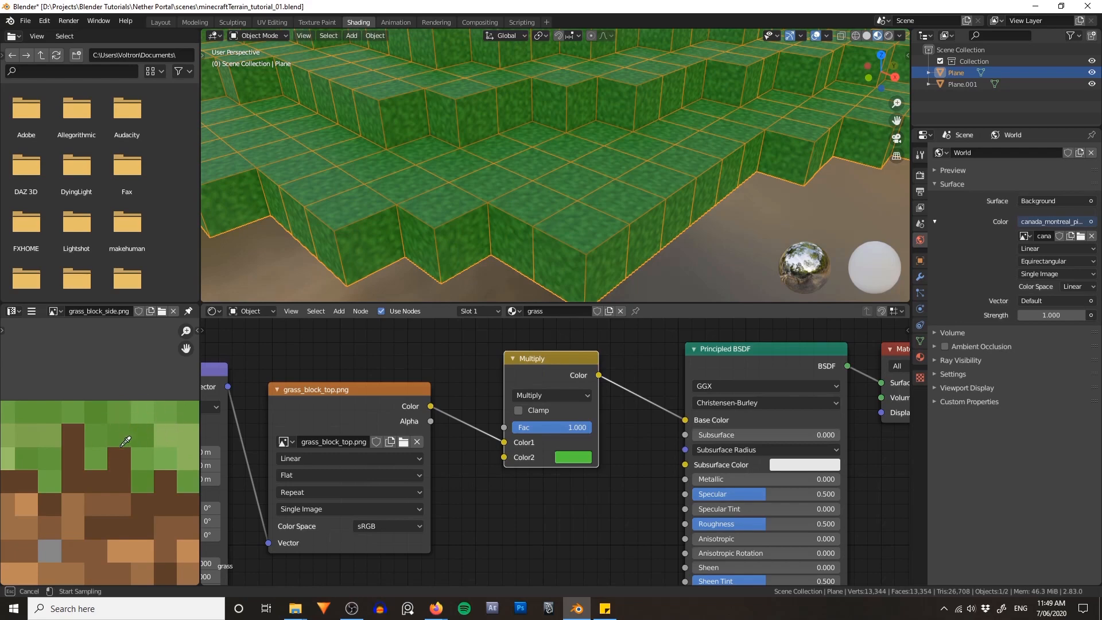
left_click(126, 411)
middle_click_drag(556, 201, 622, 181)
left_click(631, 225)
scroll(631, 225, "down", 2)
scroll(625, 209, "up", 2)
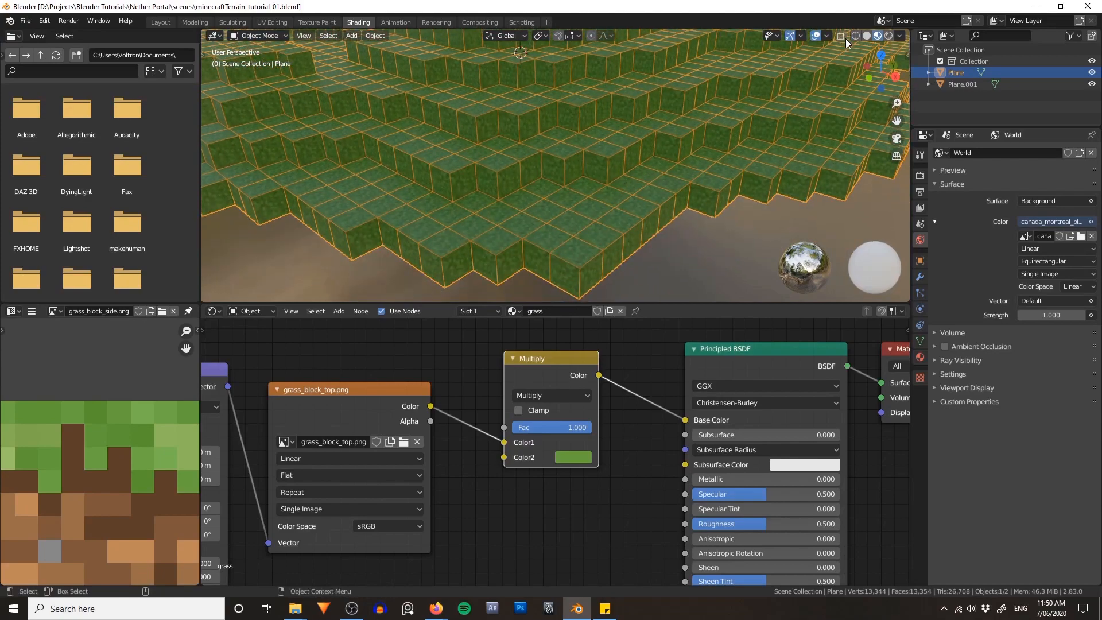
- Turn off the wireframe overlay in the 3D viewport and check the grass texture up close
left_click(826, 36)
left_click(758, 240)
middle_click_drag(573, 220, 604, 187)
scroll(601, 171, "up", 2)
scroll(612, 168, "up", 3)
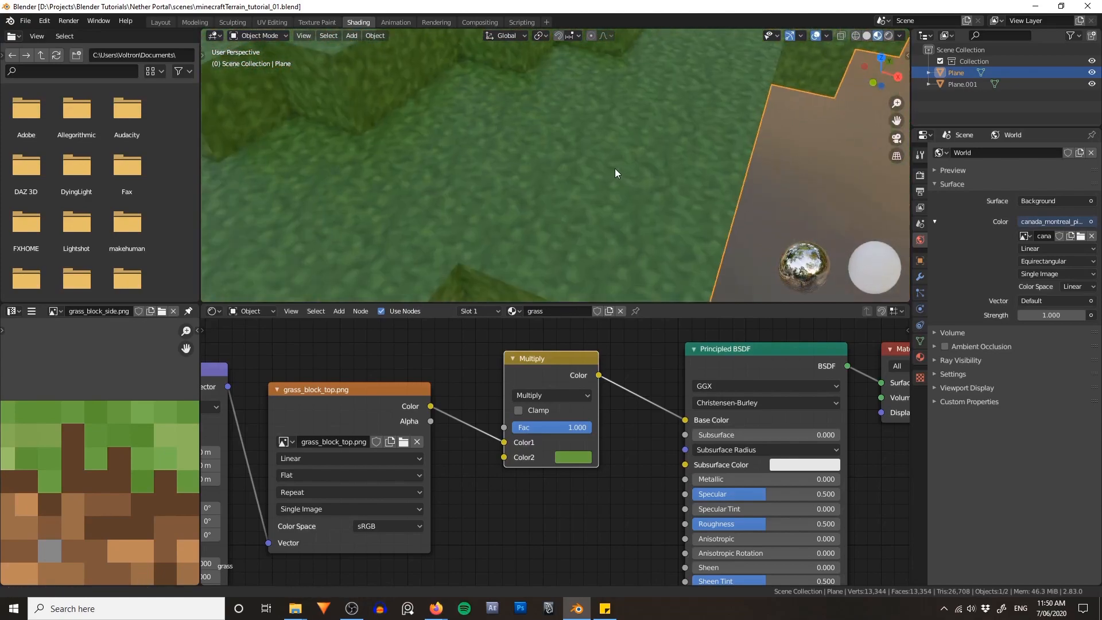
scroll(613, 171, "down", 2)
scroll(612, 166, "up", 2)
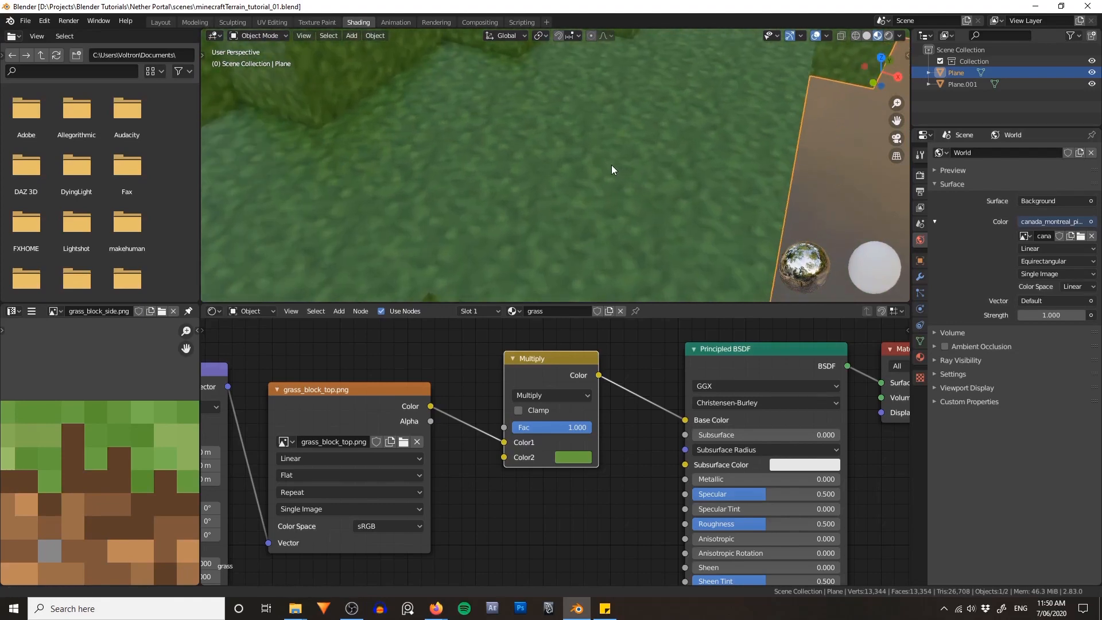
- Open cobblestone.png from the textures folder in the photo viewer, examine its pixels enlarged, and return to Blender
scroll(137, 350, "down", 4)
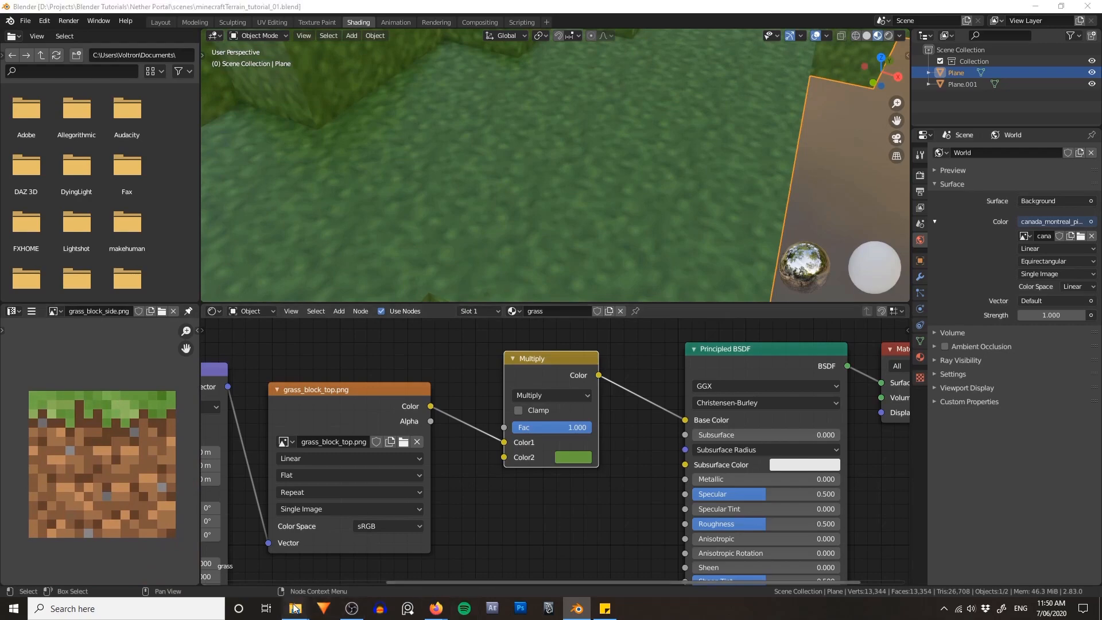
mouse_move(295, 609)
mouse_move(308, 565)
left_click(260, 561)
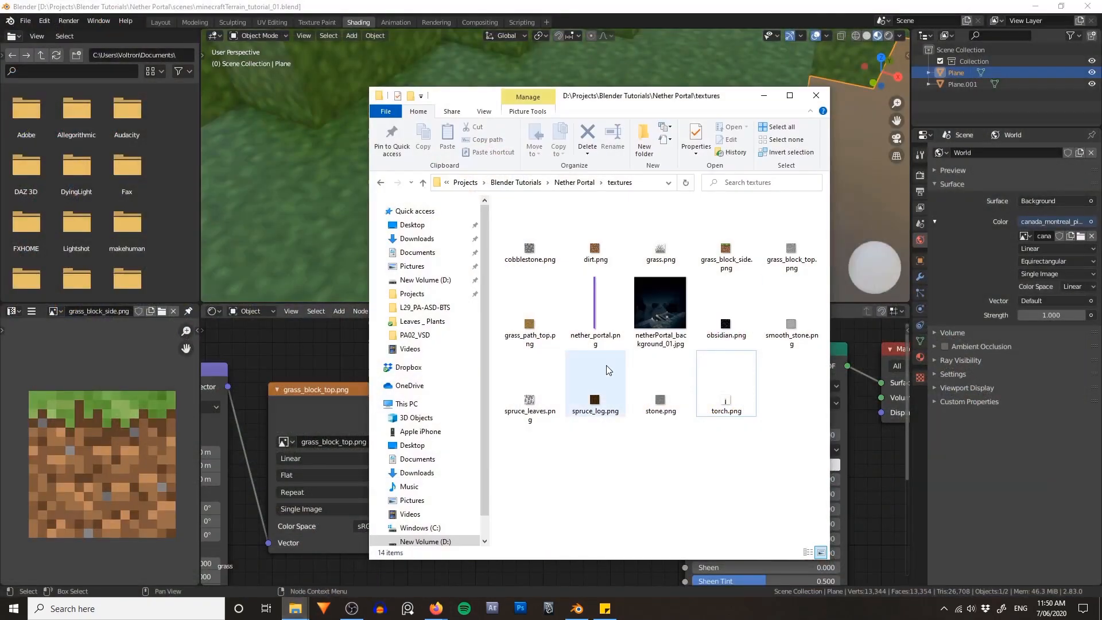
double_click(534, 241)
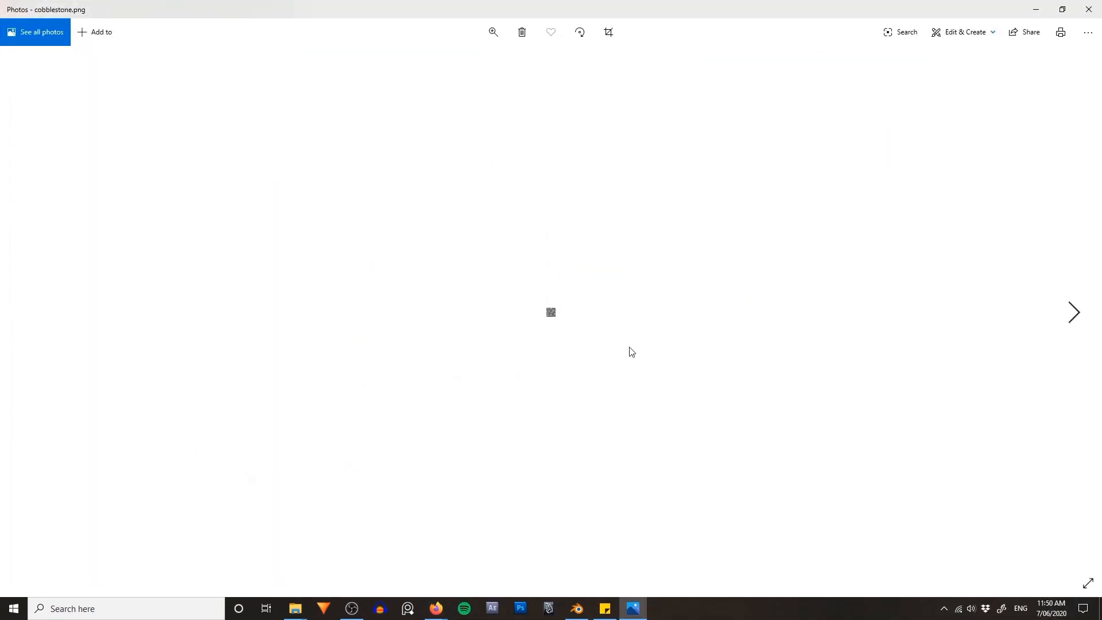
scroll(631, 351, "up", 5)
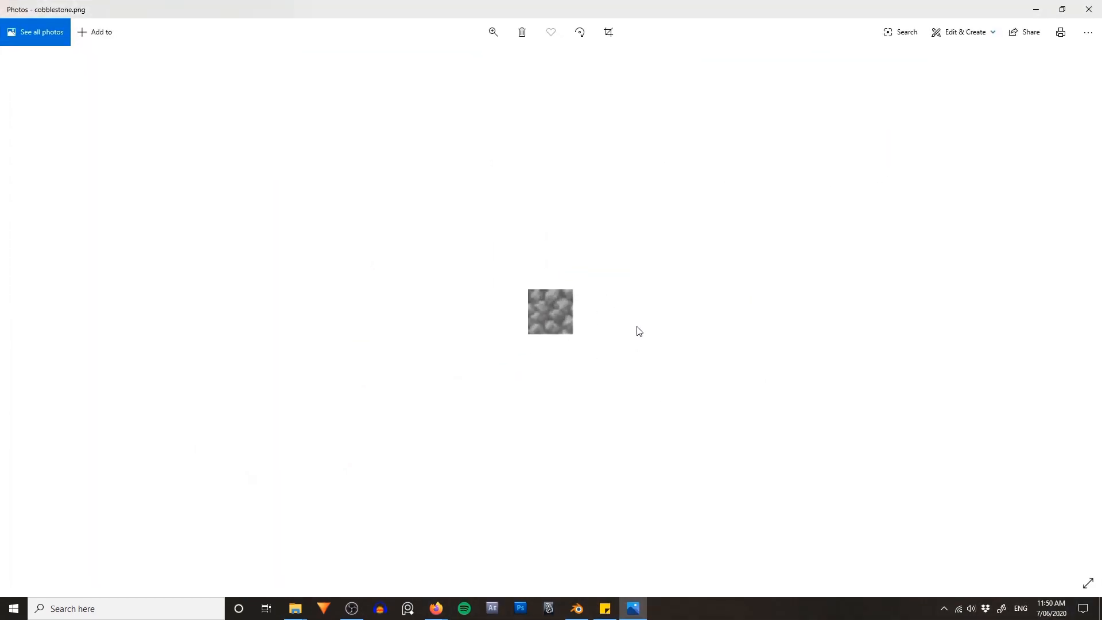
scroll(617, 288, "down", 1)
left_click(1088, 9)
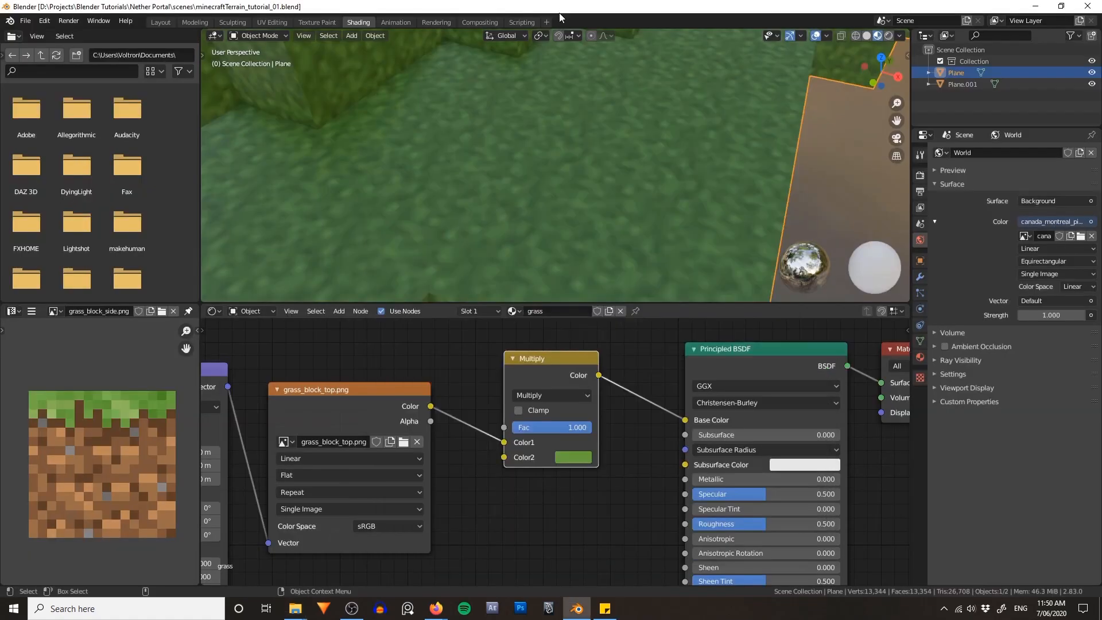
- Set the grass_block_top.png Image Texture node's interpolation to Closest and save the file
scroll(568, 198, "down", 3)
scroll(575, 165, "up", 3)
scroll(567, 136, "down", 3)
scroll(602, 173, "up", 3)
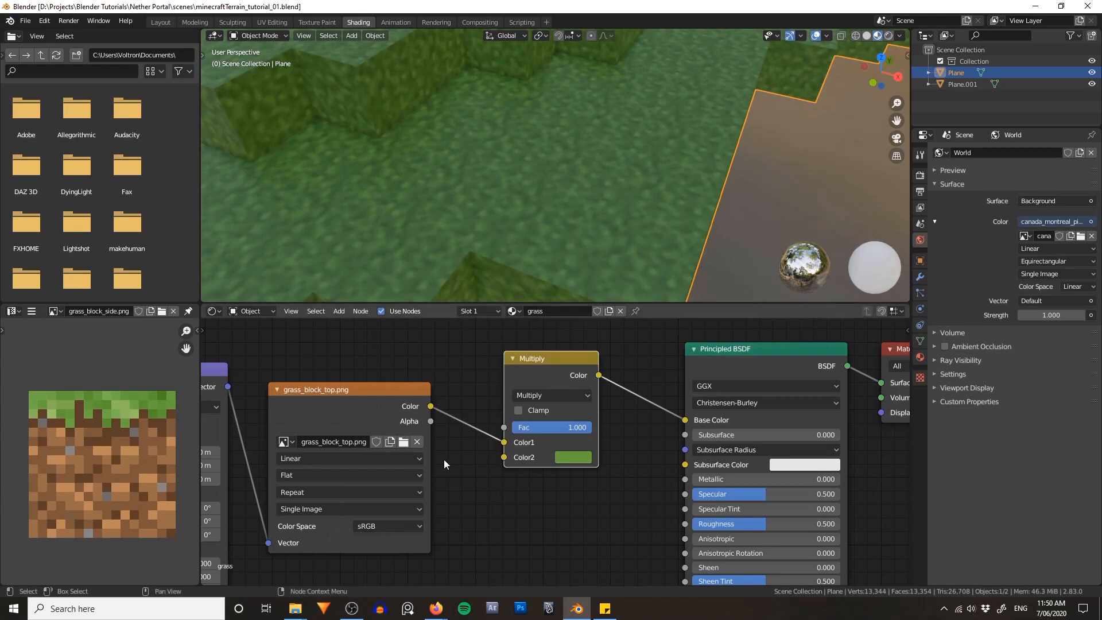
middle_click_drag(386, 469, 402, 467)
left_click(343, 456)
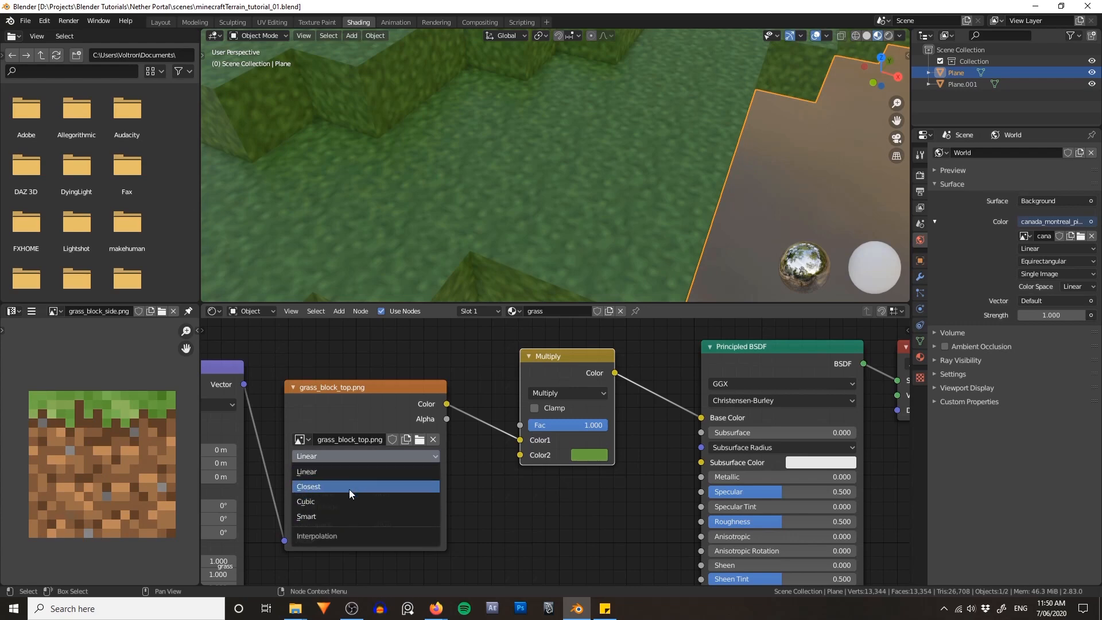
left_click(319, 487)
middle_click_drag(532, 237, 566, 171)
scroll(510, 220, "up", 2)
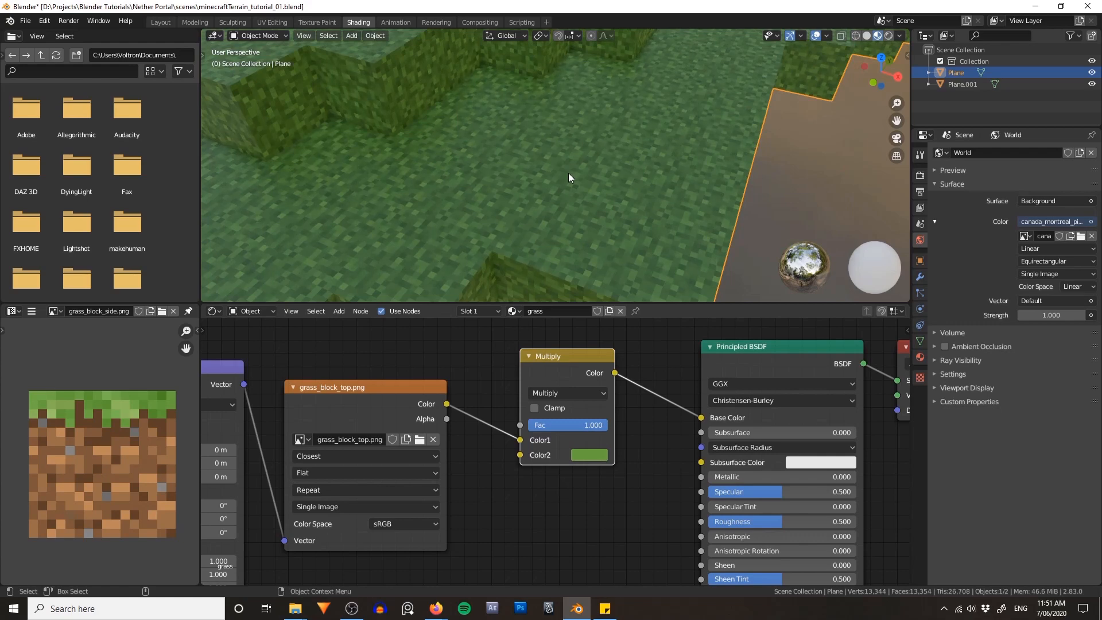
key("ctrl+s")
- Add a second material slot to the terrain and fill it with a single-user copy of the grass material
middle_click_drag(641, 219, 669, 209)
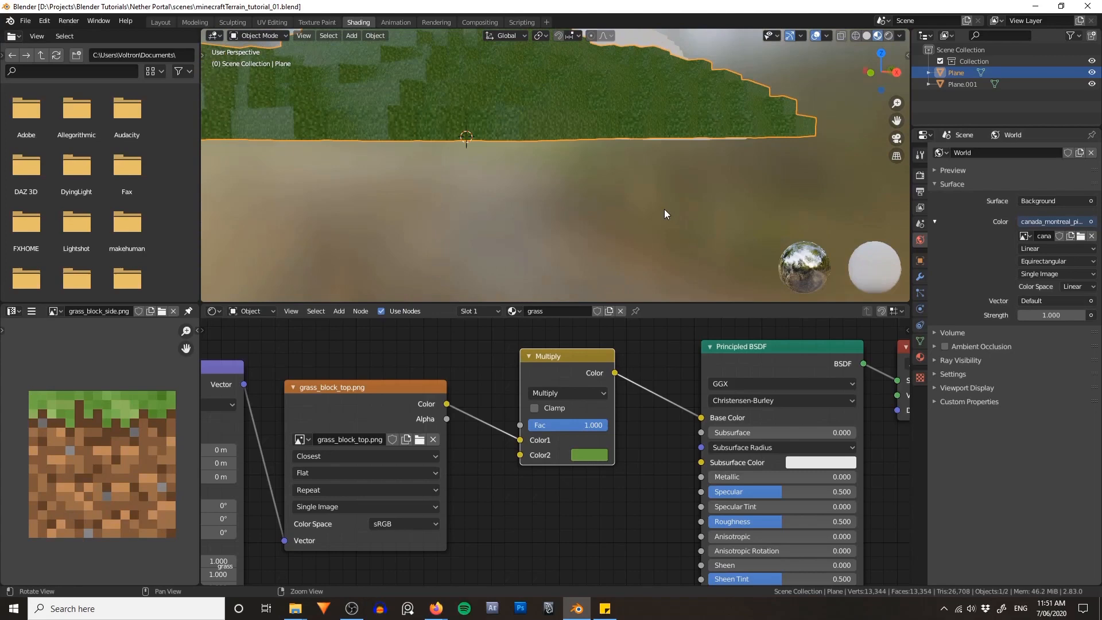
left_click(920, 357)
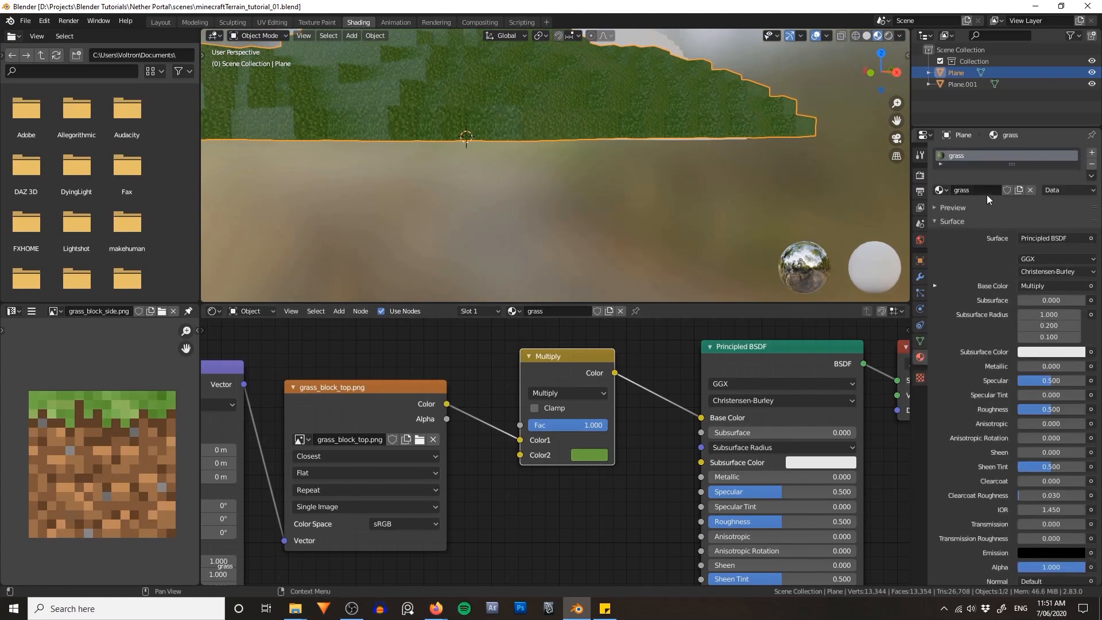
left_click_drag(1016, 163, 1014, 251)
left_click(1092, 153)
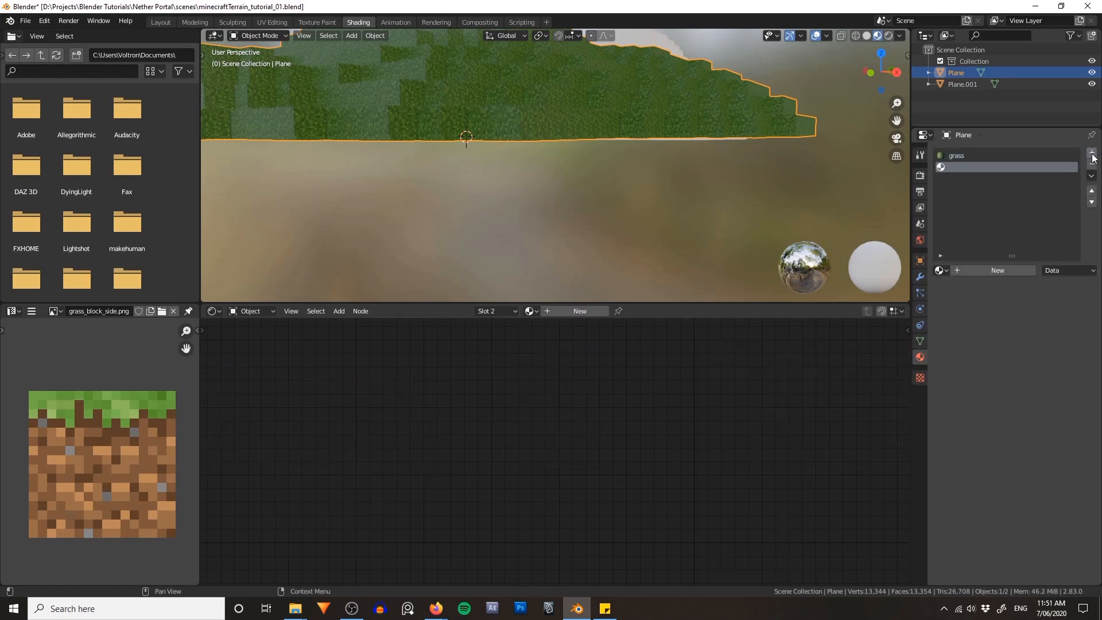
left_click(942, 270)
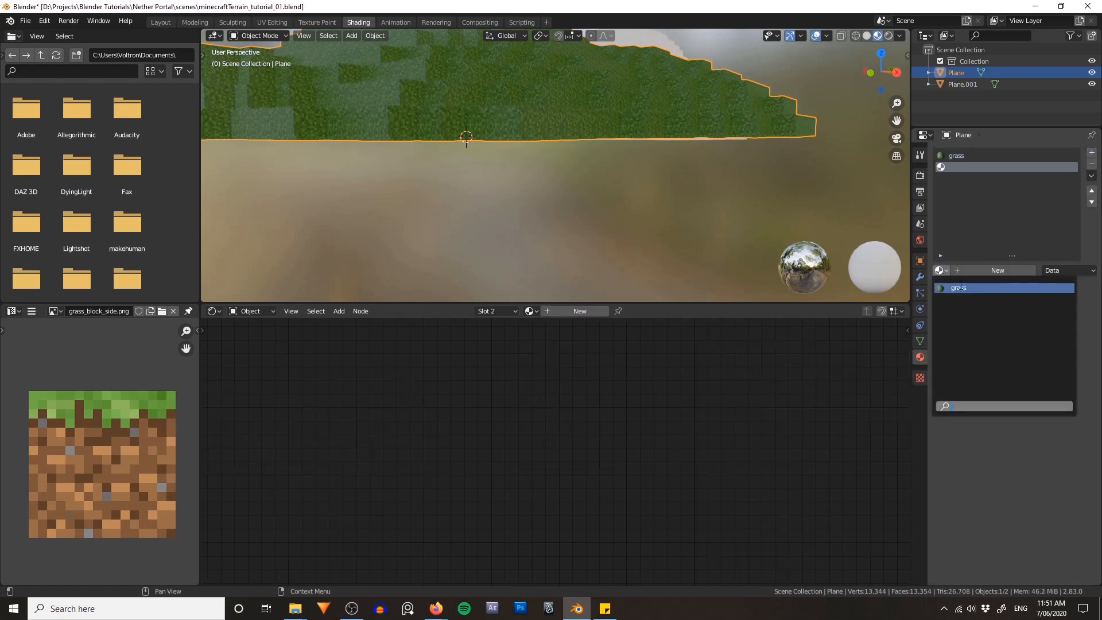
left_click(960, 287)
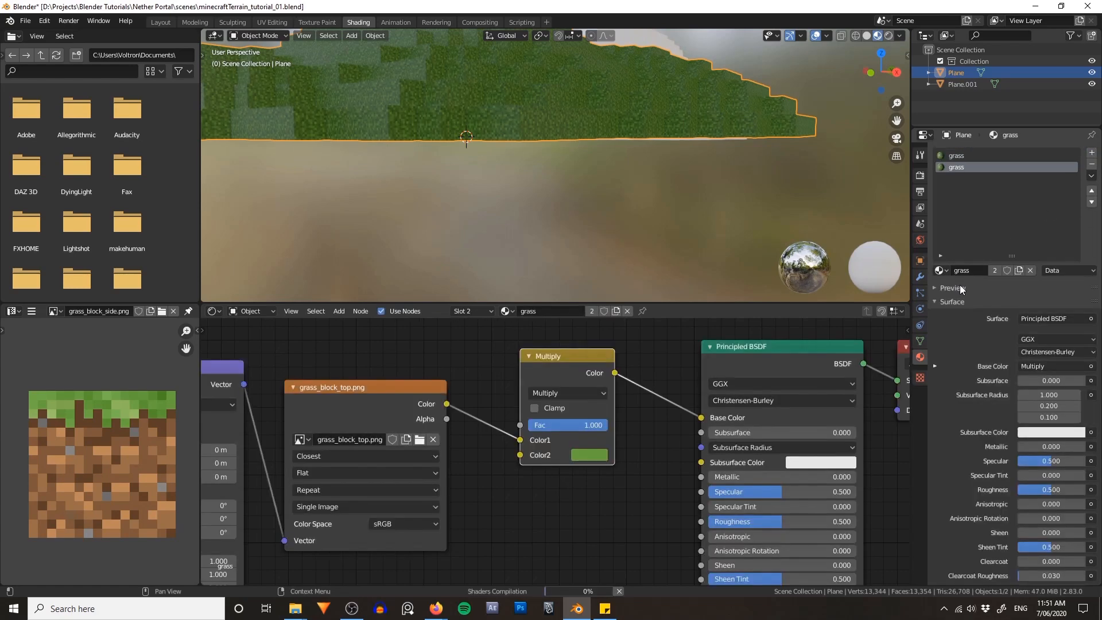
left_click(1020, 270)
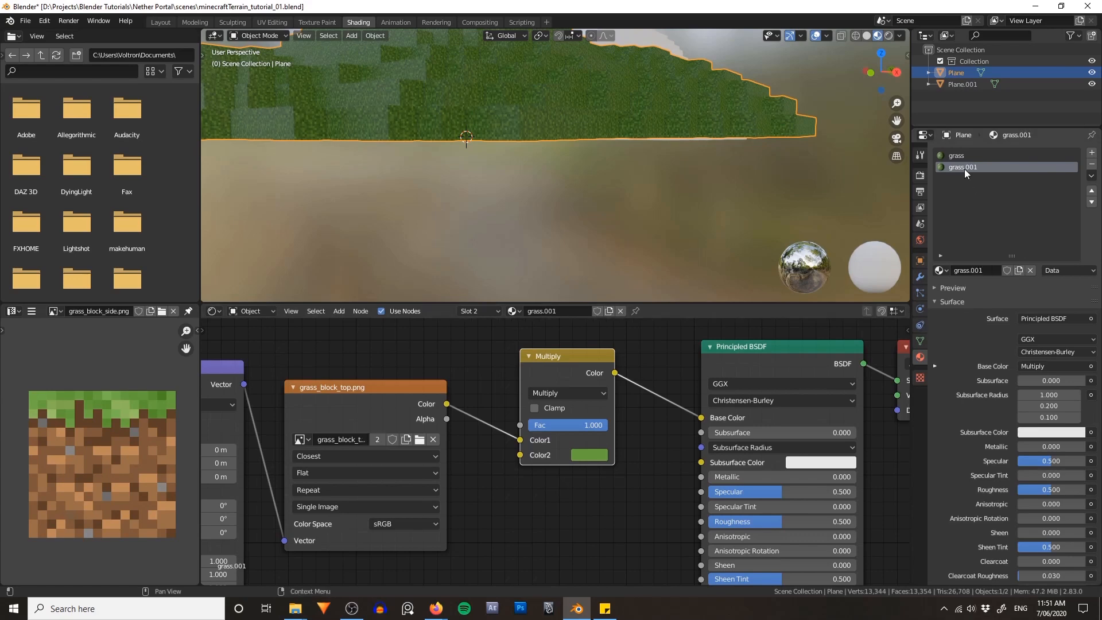
- Rename the copied material in the second slot to dirt
scroll(672, 446, "down", 2)
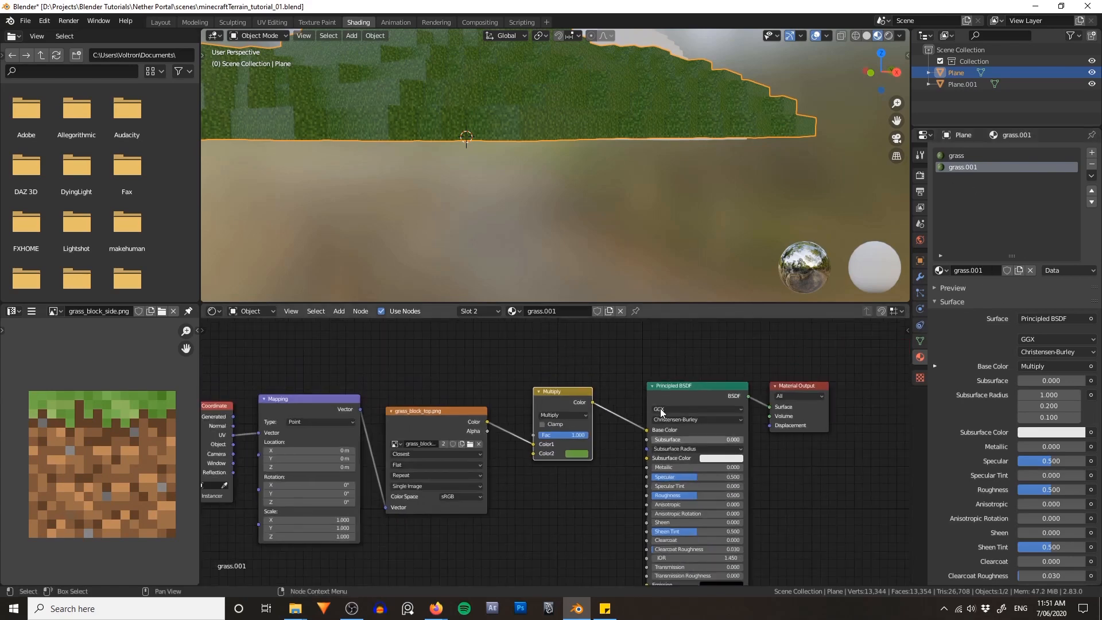
double_click(959, 167)
type("dirt")
key("Return")
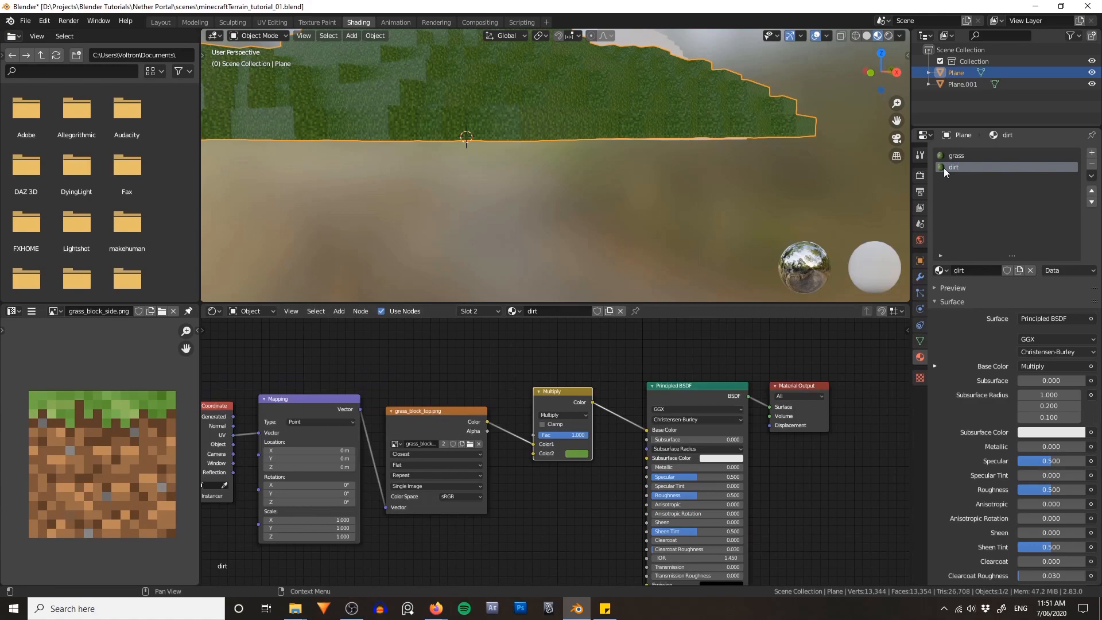
- Replace the dirt material's Image Texture file with dirt.png
scroll(517, 361, "up", 3)
middle_click_drag(476, 377, 559, 377)
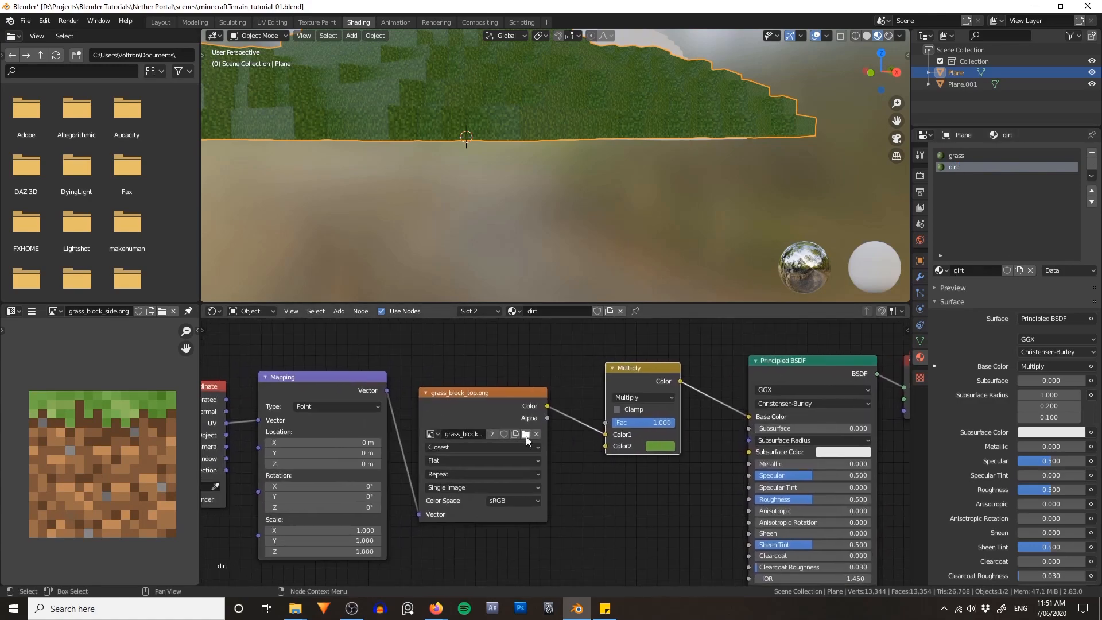
left_click(525, 434)
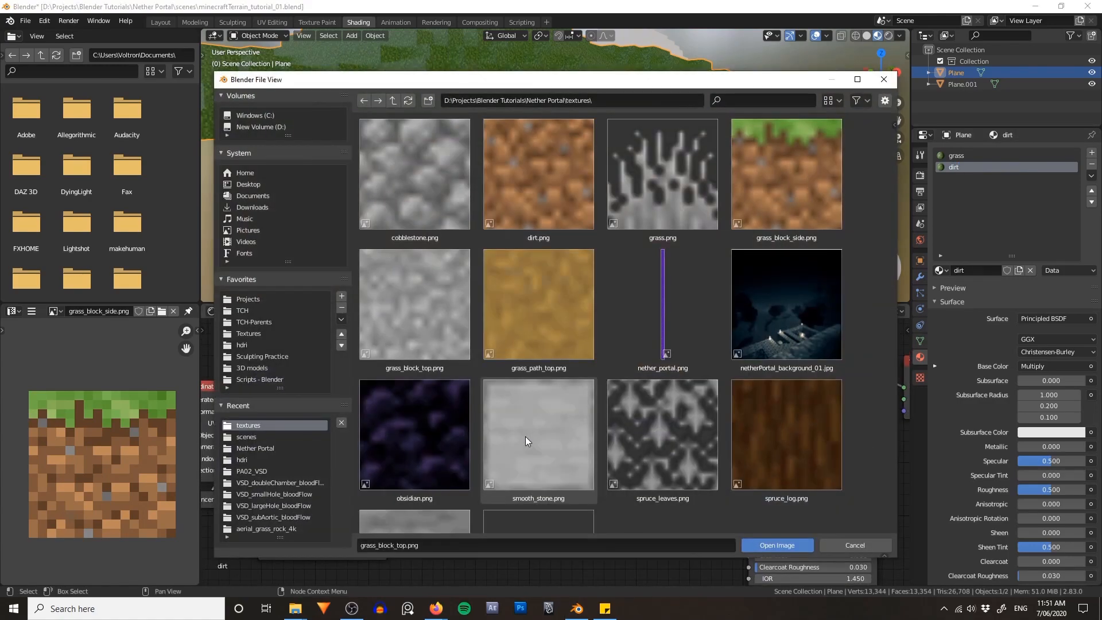
double_click(546, 181)
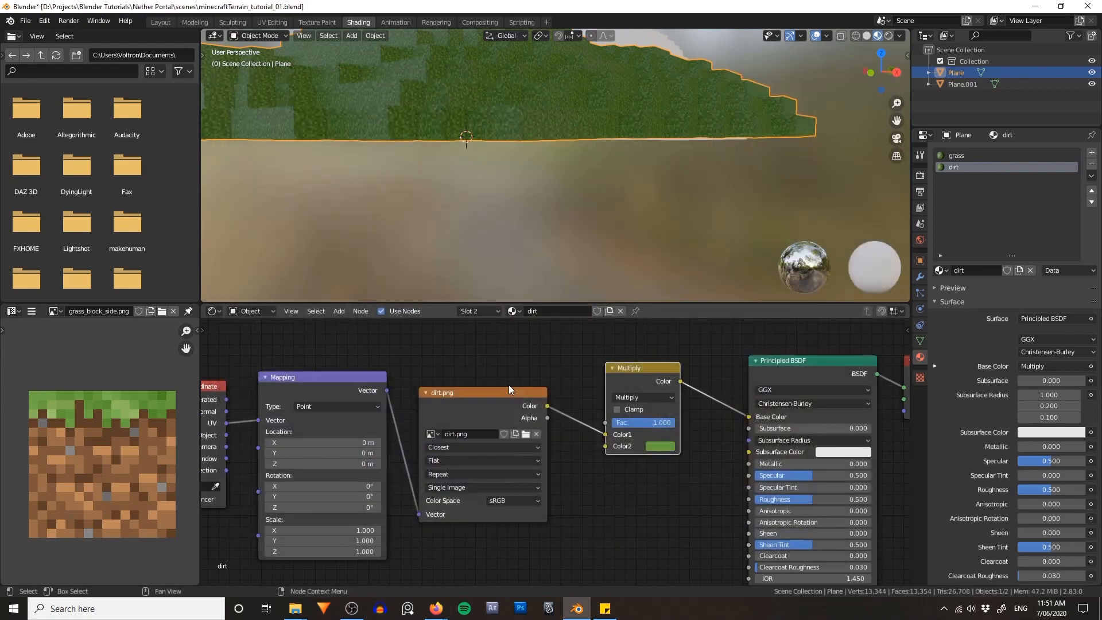
middle_click_drag(509, 384, 467, 407)
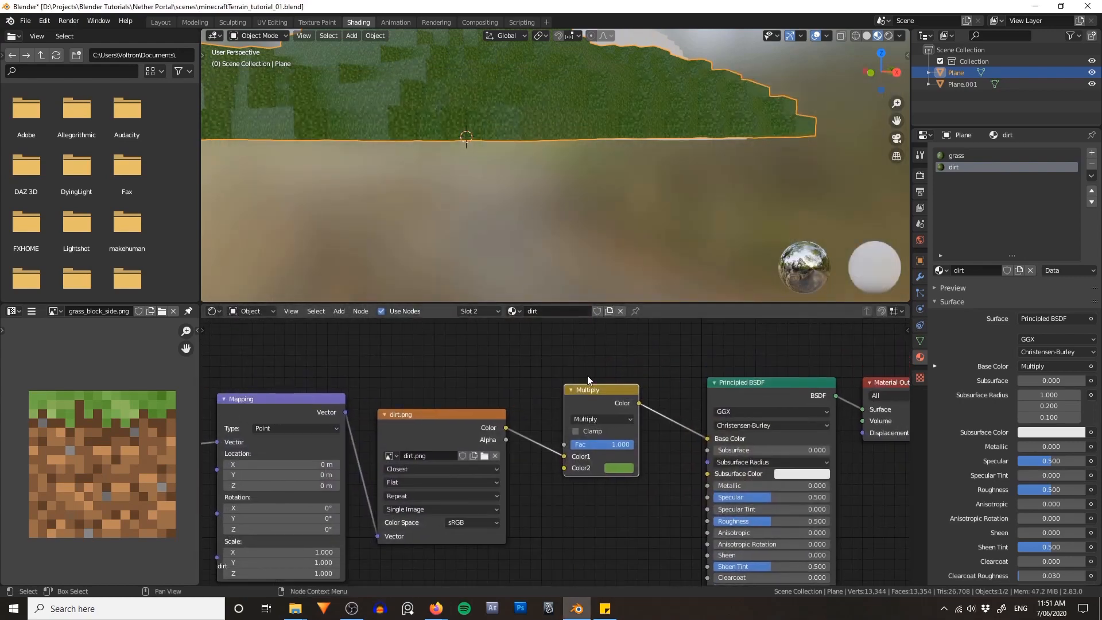
- Enter Edit Mode on the terrain and lasso-select its underside faces from the bottom view
middle_click_drag(587, 171, 578, 116)
key("Tab")
middle_click_drag(655, 107, 610, 89)
key("alt+a")
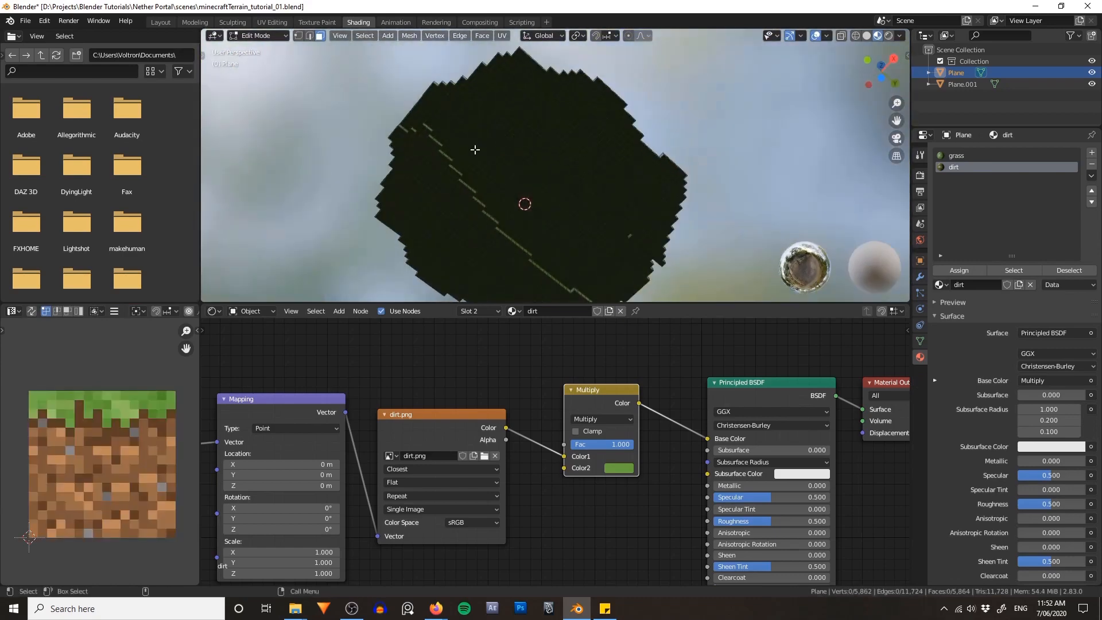
middle_click_drag(603, 236, 570, 143)
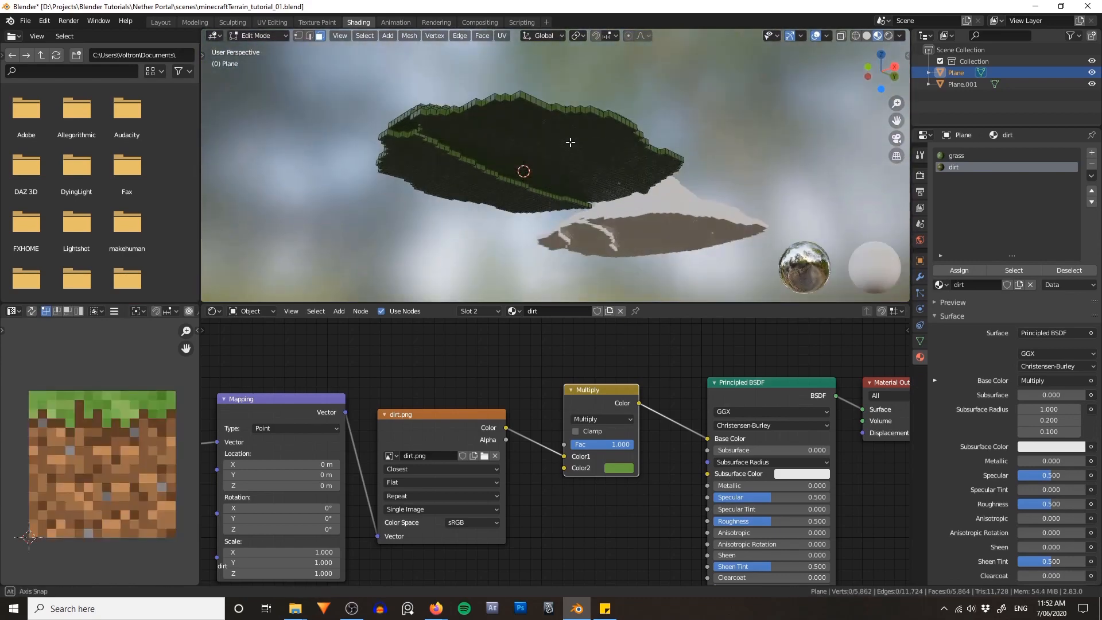
key("grave")
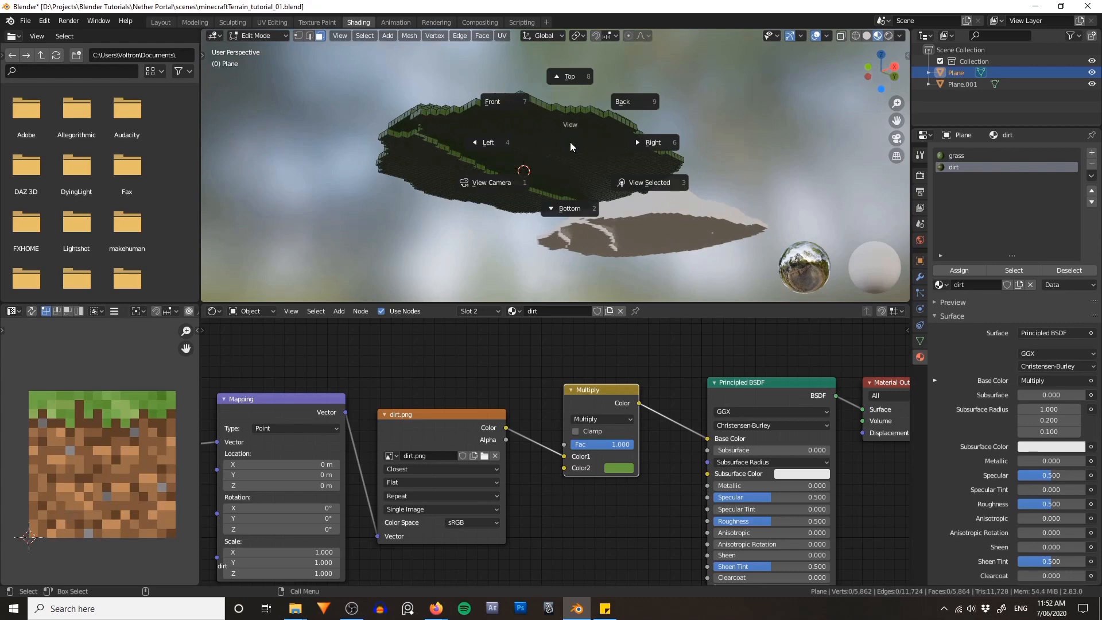
left_click(597, 204)
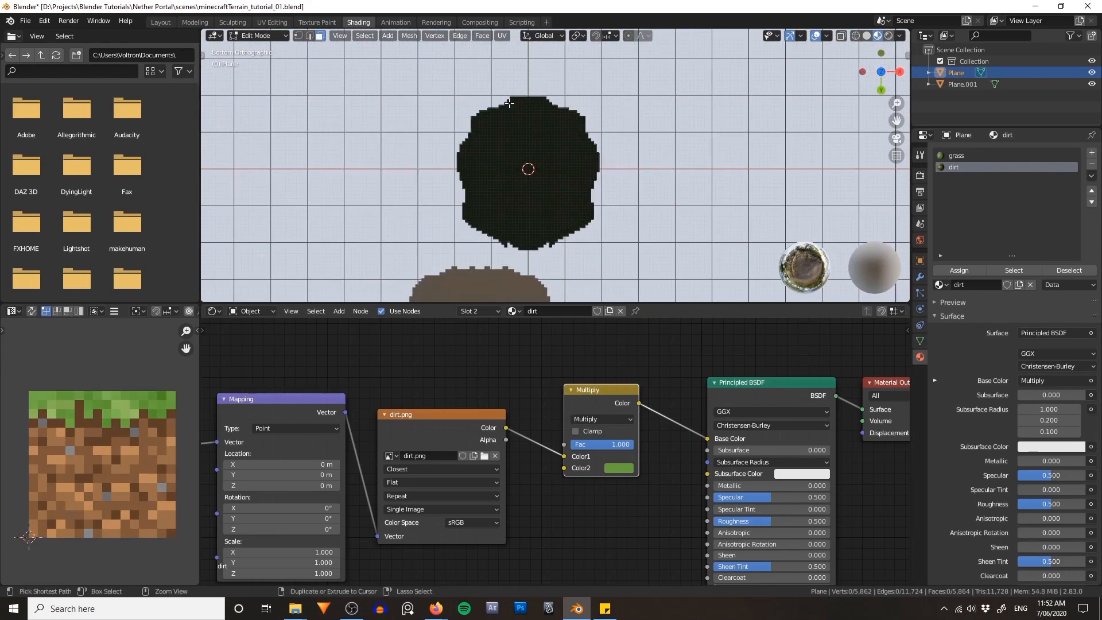
mouse_move(541, 74)
right_mouse_down("ctrl")
mouse_move(461, 97)
mouse_move(420, 167)
mouse_move(459, 261)
mouse_move(577, 271)
right_mouse_up("ctrl")
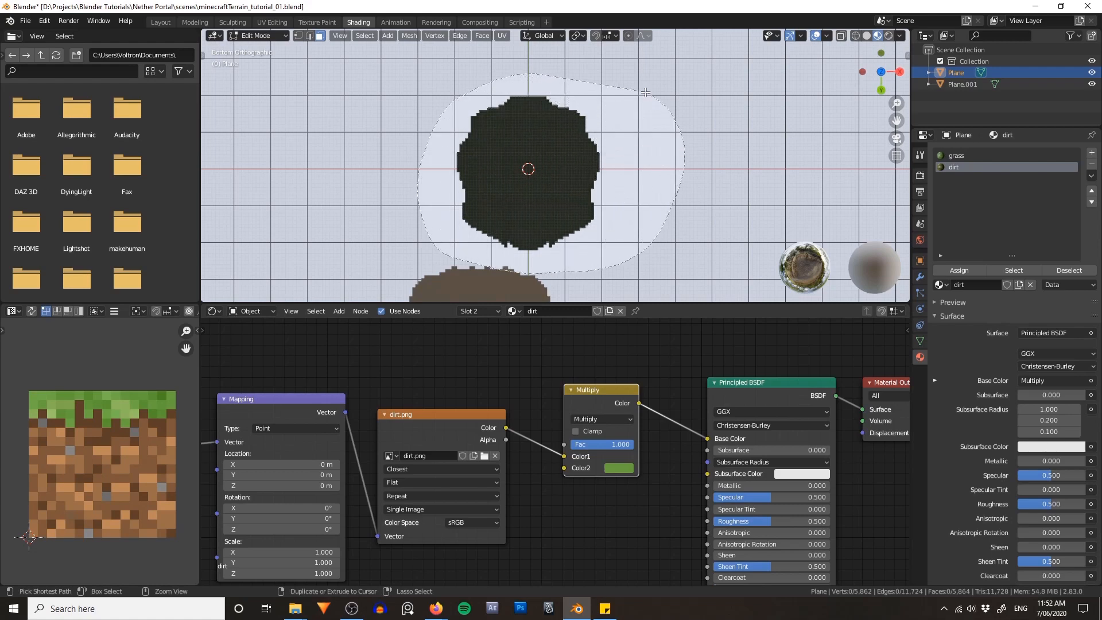
right_click_drag(646, 93, 646, 99, "ctrl")
middle_click_drag(572, 105, 581, 158)
- Try the same bottom-view lasso selection of the terrain's underside in wireframe shading
key("grave")
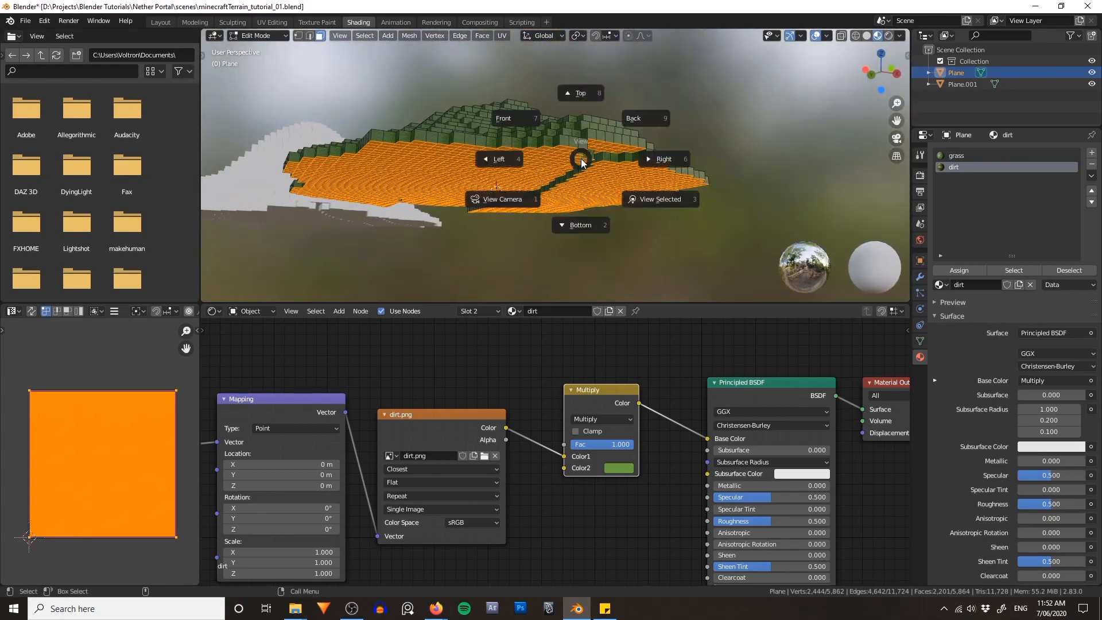
left_click(580, 218)
key("z")
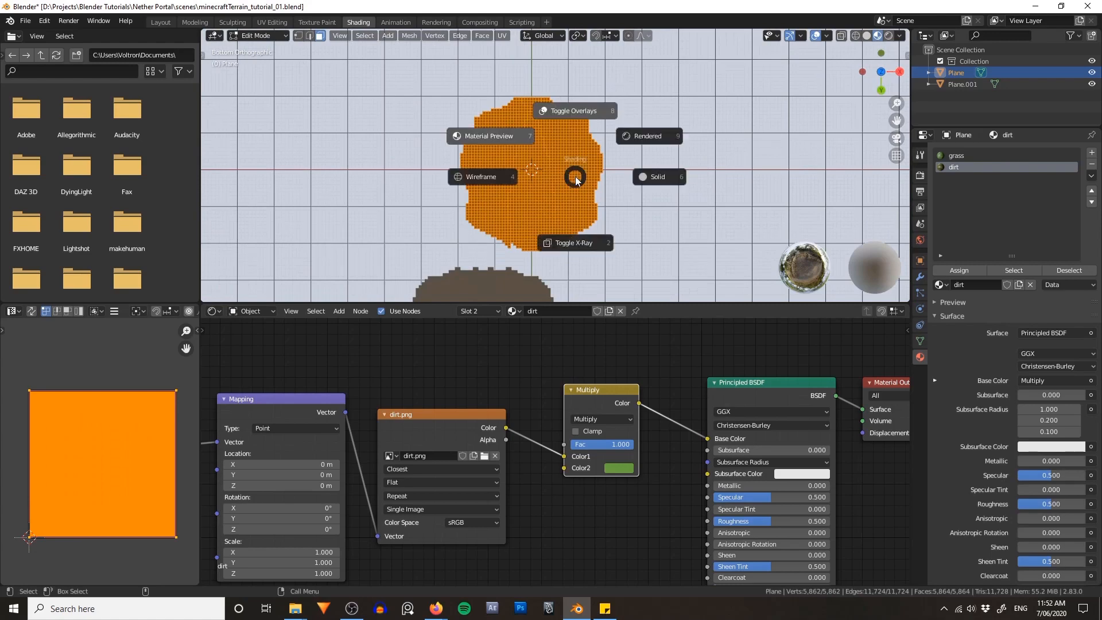
left_click(561, 180)
key("alt+a")
right_click_drag(417, 106, 516, 287, "ctrl")
middle_click_drag(528, 269, 576, 202)
- Return to solid shading, clear the selection and lasso-select only the terrain's underside faces from the bottom view
key("z")
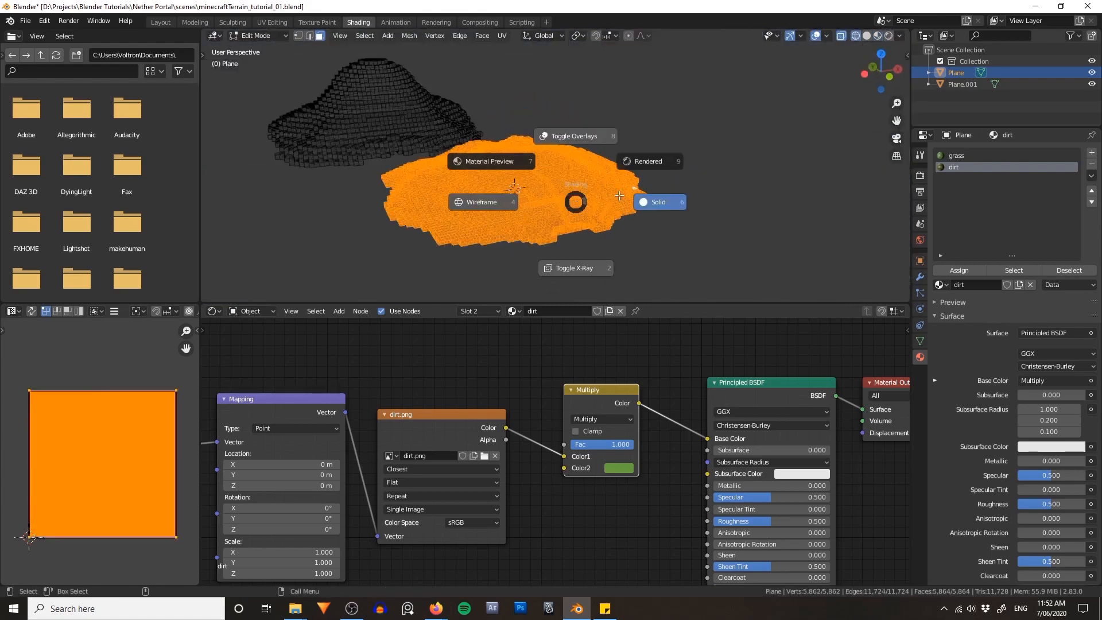
left_click(656, 201)
middle_click_drag(656, 200, 636, 187)
key("z")
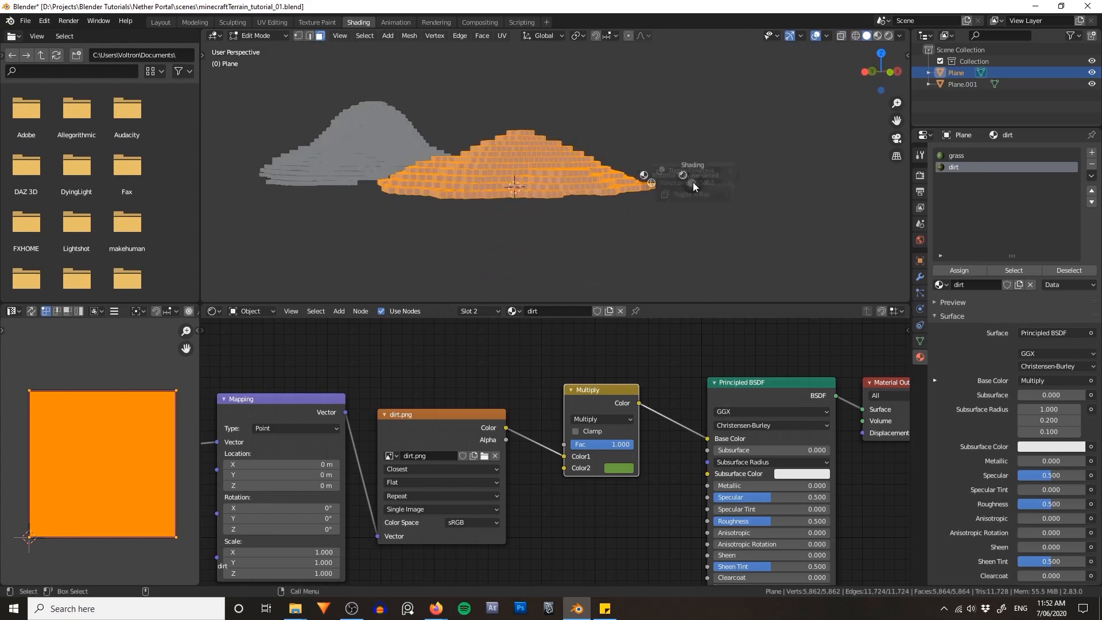
left_click(617, 143)
left_click(658, 188)
key("grave")
left_click(657, 254)
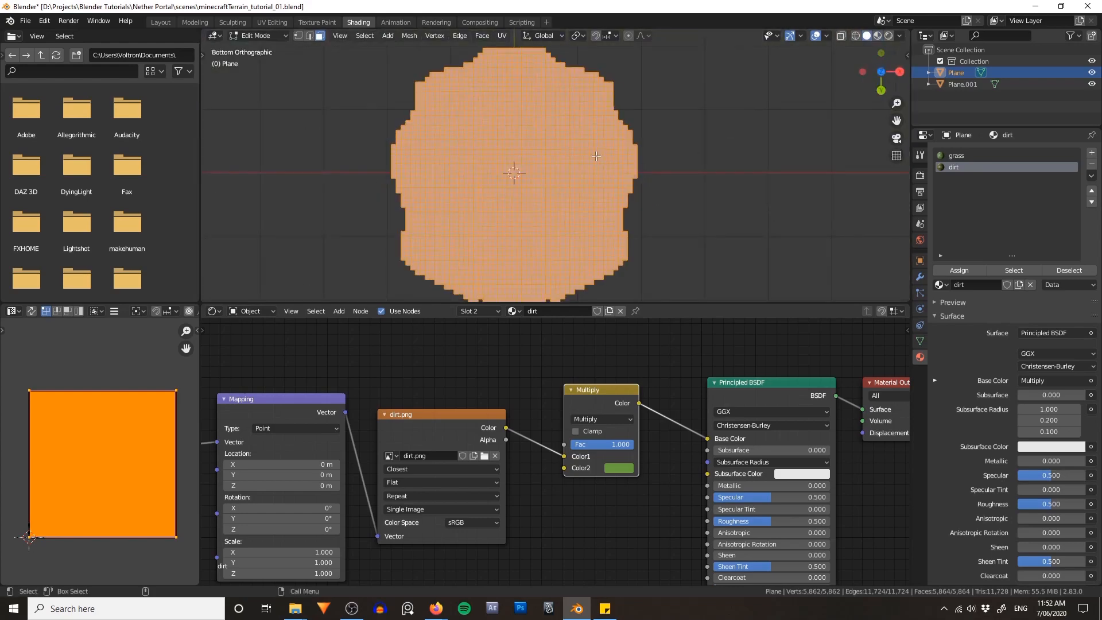
key("alt+a")
right_click_drag(367, 156, 664, 133, "ctrl")
middle_click_drag(664, 133, 620, 187)
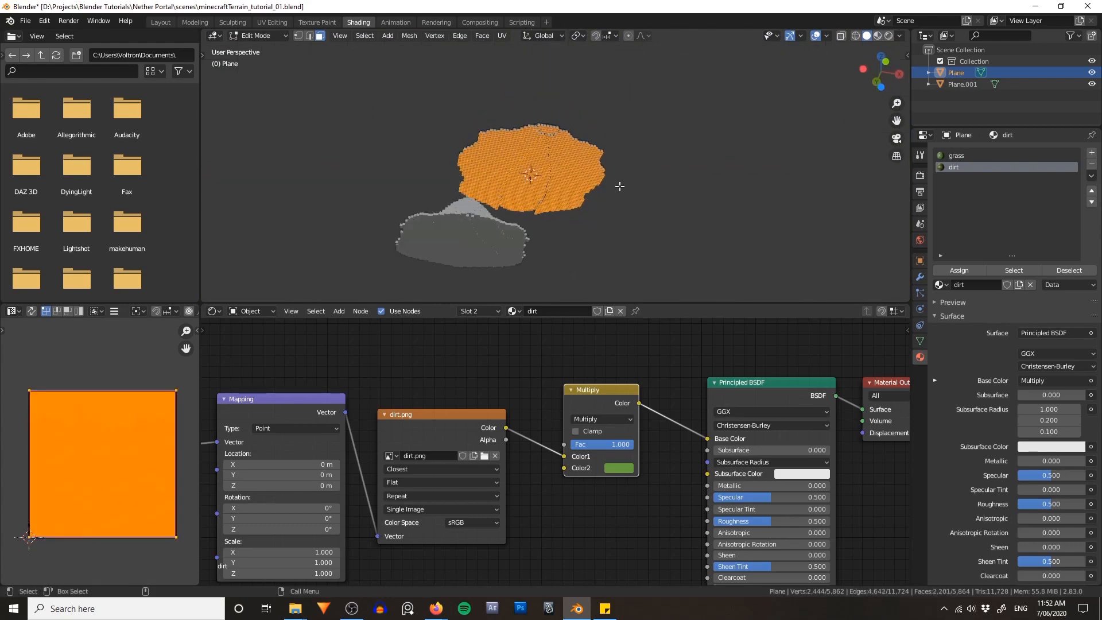
- Assign the dirt material to the selected underside faces in material preview shading and return to Object Mode
scroll(618, 181, "up", 5)
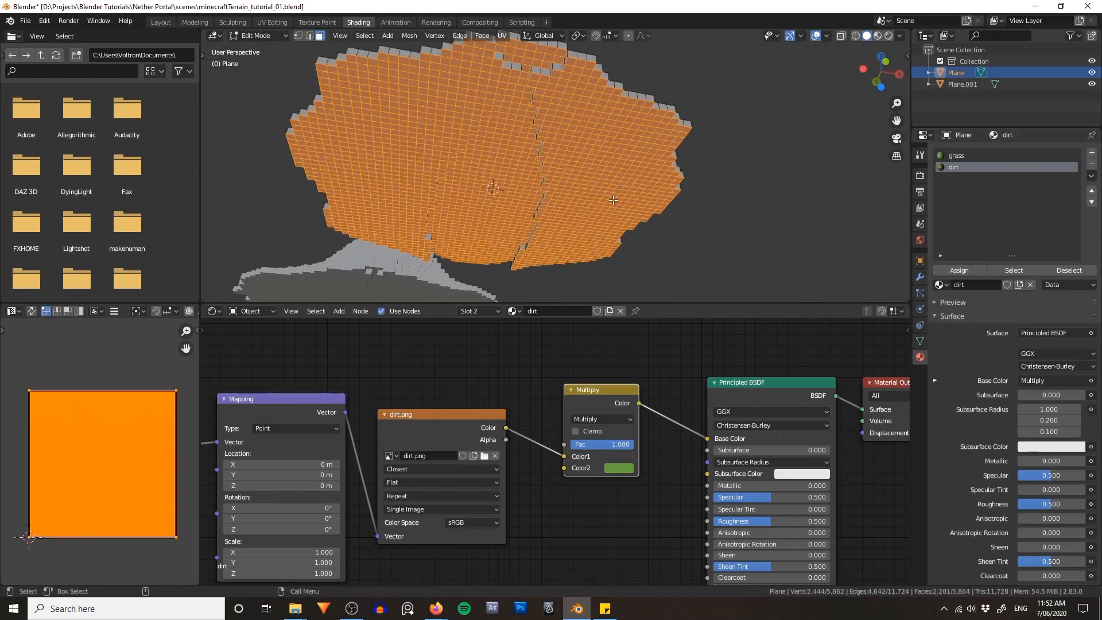
mouse_move(642, 152)
middle_mouse_down()
mouse_move(699, 192)
mouse_move(654, 162)
mouse_move(662, 128)
mouse_move(664, 158)
mouse_move(672, 149)
middle_mouse_up()
key("z")
left_click(643, 202)
key("alt+a")
scroll(654, 162, "up", 4)
key("Tab")
- Rotate the terrain upside down so that its underside faces upward
scroll(671, 149, "down", 5)
middle_click_drag(742, 126, 631, 177)
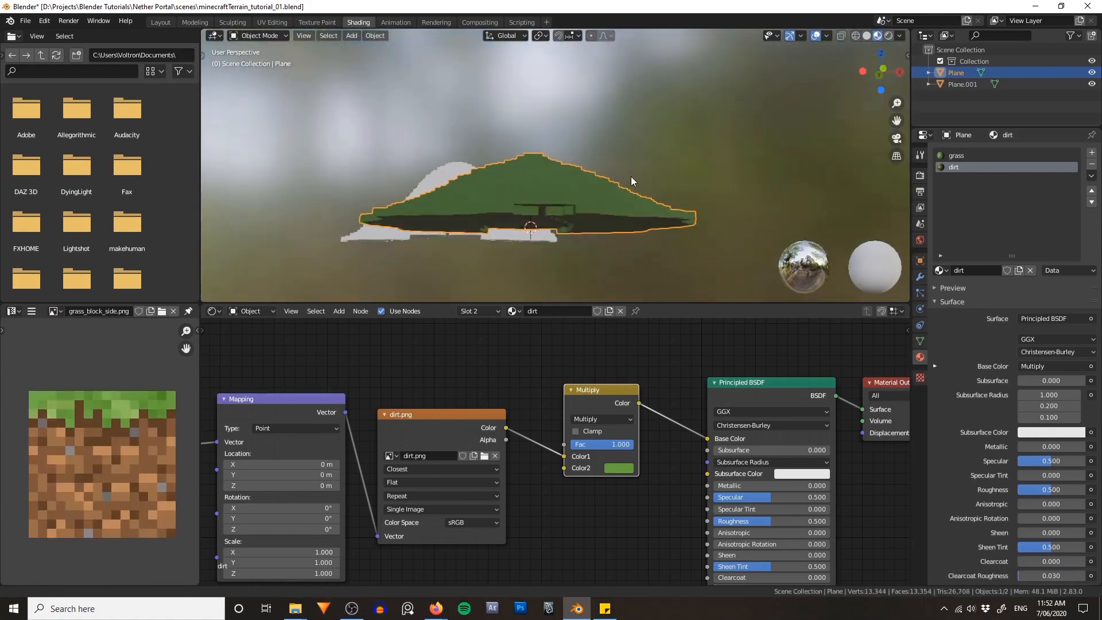
left_click_drag(491, 209, 652, 154)
middle_click_drag(652, 153, 683, 209)
middle_click_drag(579, 242, 585, 213, "ctrl")
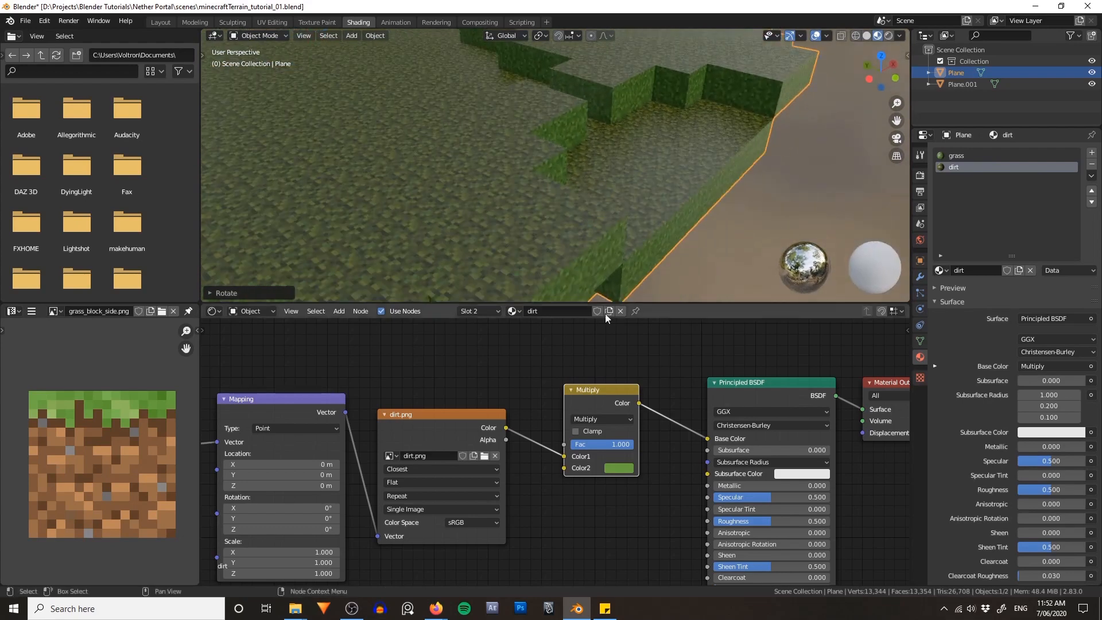
- Connect the dirt.png Color output directly to the Principled BSDF Base Color and delete the Multiply node from the dirt material
left_click_drag(601, 390, 596, 360)
left_click_drag(505, 428, 706, 439)
left_click(591, 370)
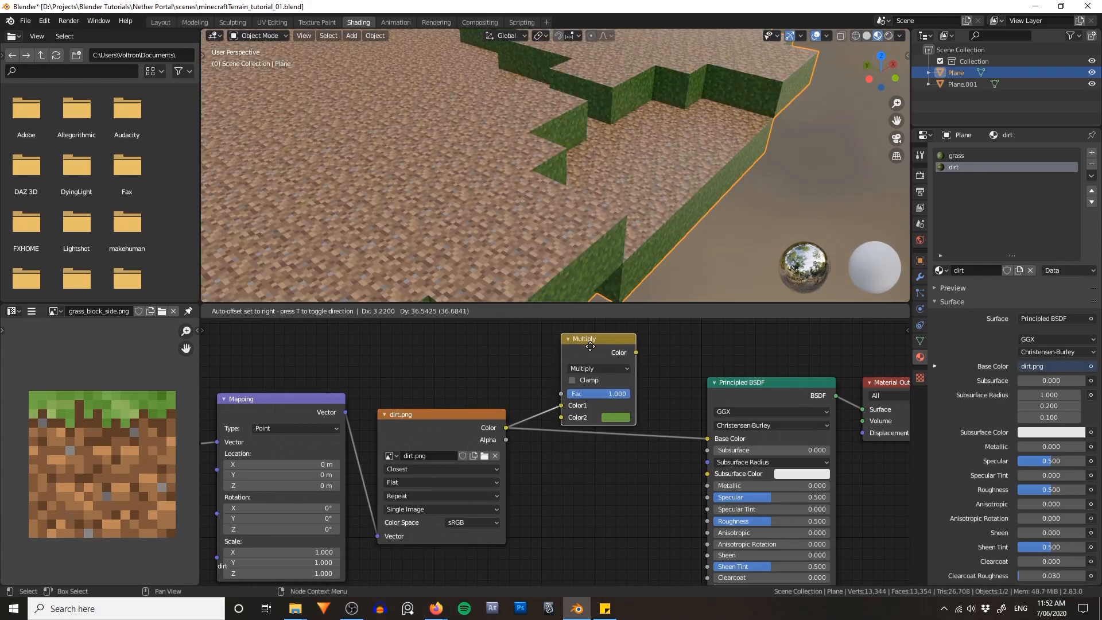
key("Delete")
middle_click_drag(567, 186, 723, 198)
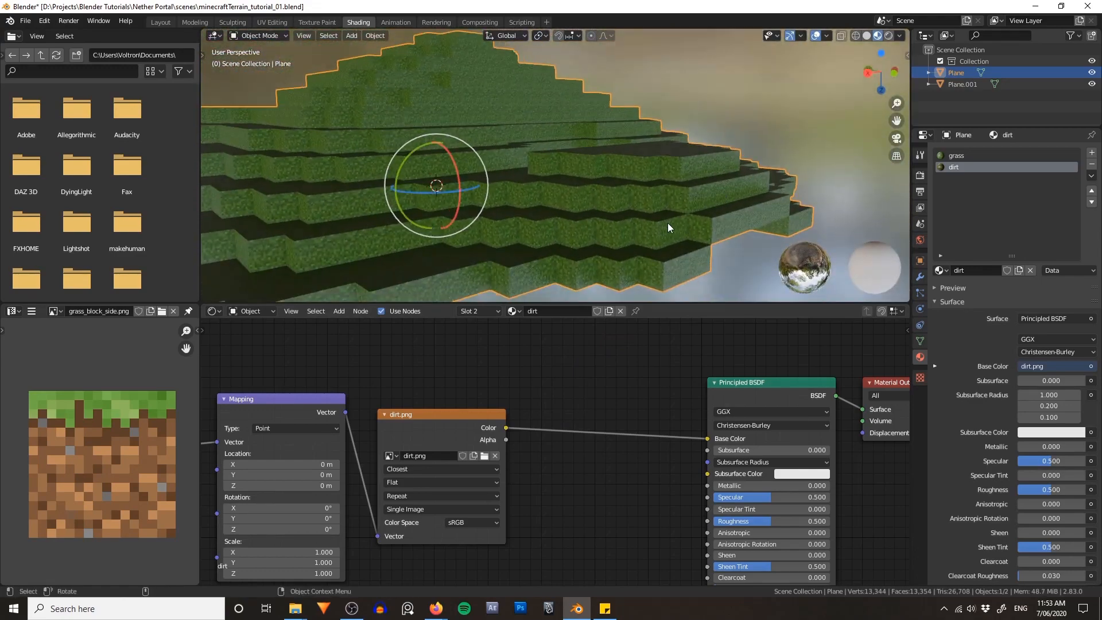
middle_click_drag(668, 228, 642, 247)
left_click_drag(467, 413, 499, 420)
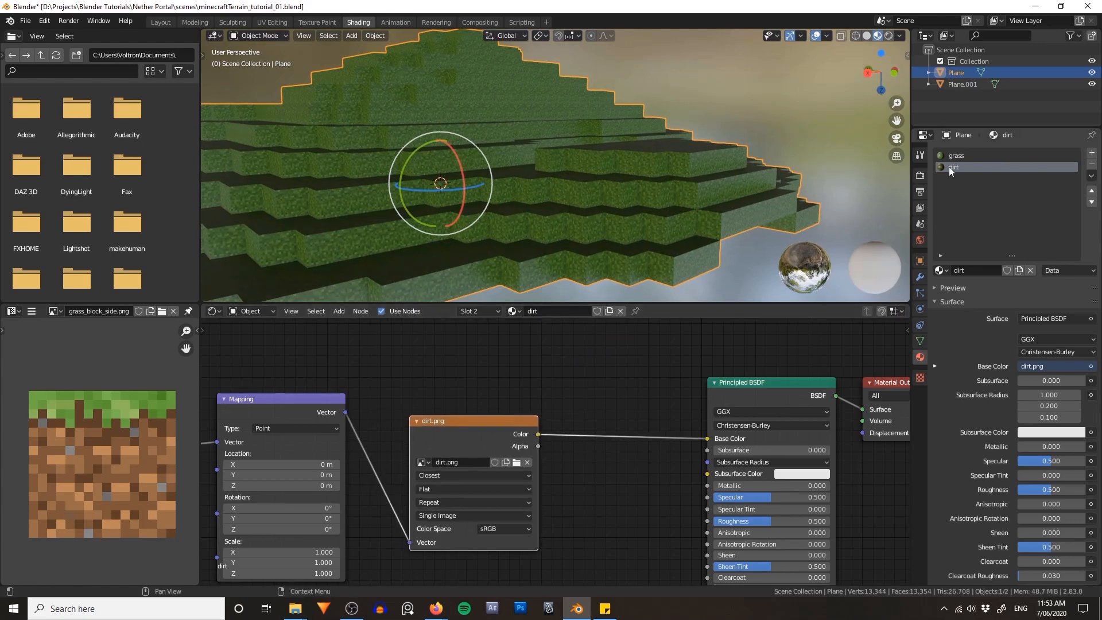
- Add a third material slot with a single-user copy of the dirt material and rename the copy grass_sides
left_click(1091, 152)
left_click(939, 270)
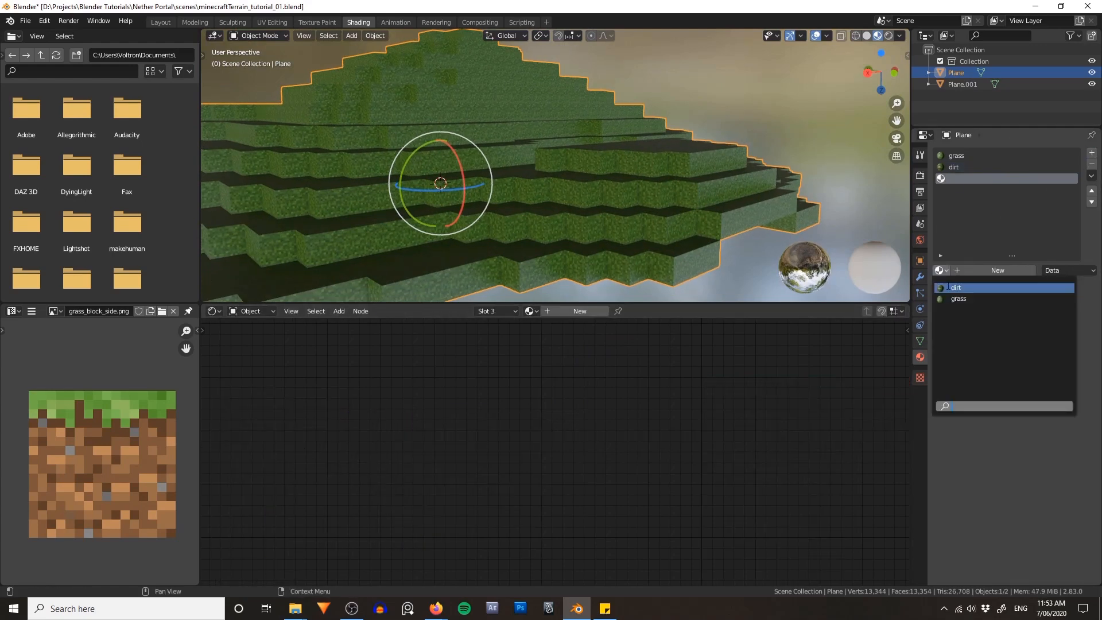
left_click(955, 288)
left_click(1018, 271)
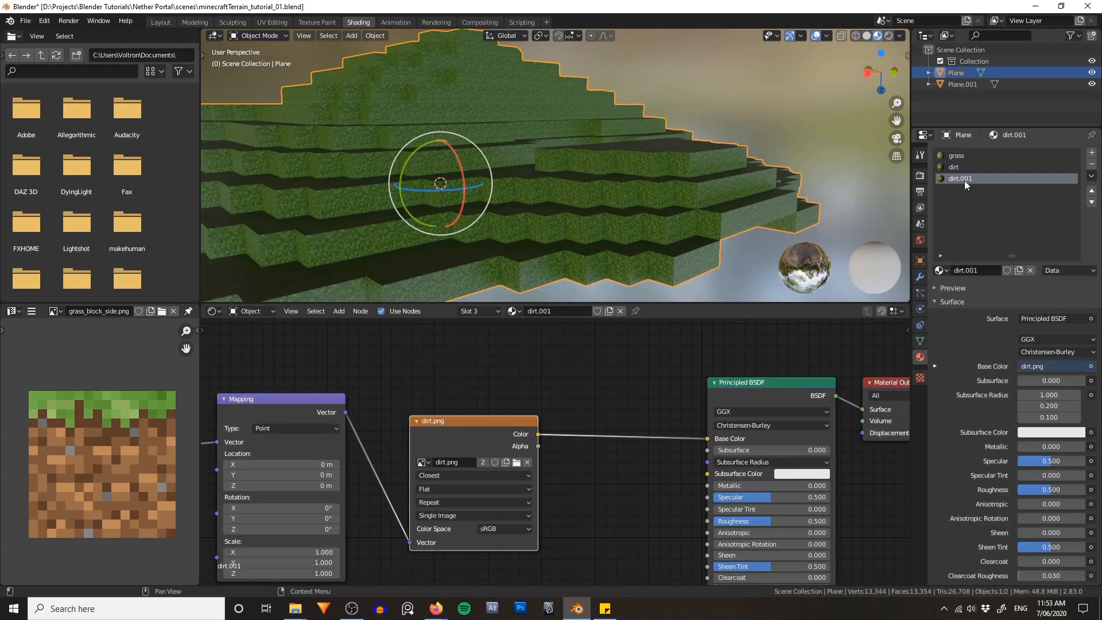
double_click(964, 179)
- Replace the grass_sides material's Image Texture file with grass_block_side.png
middle_click_drag(566, 381, 611, 383)
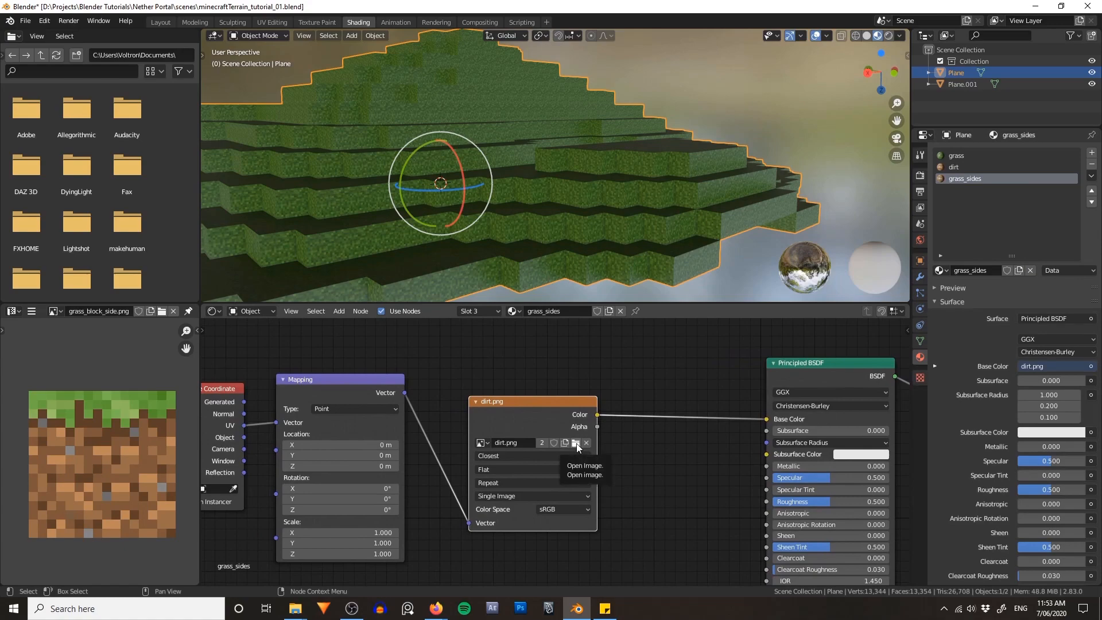
left_click(576, 444)
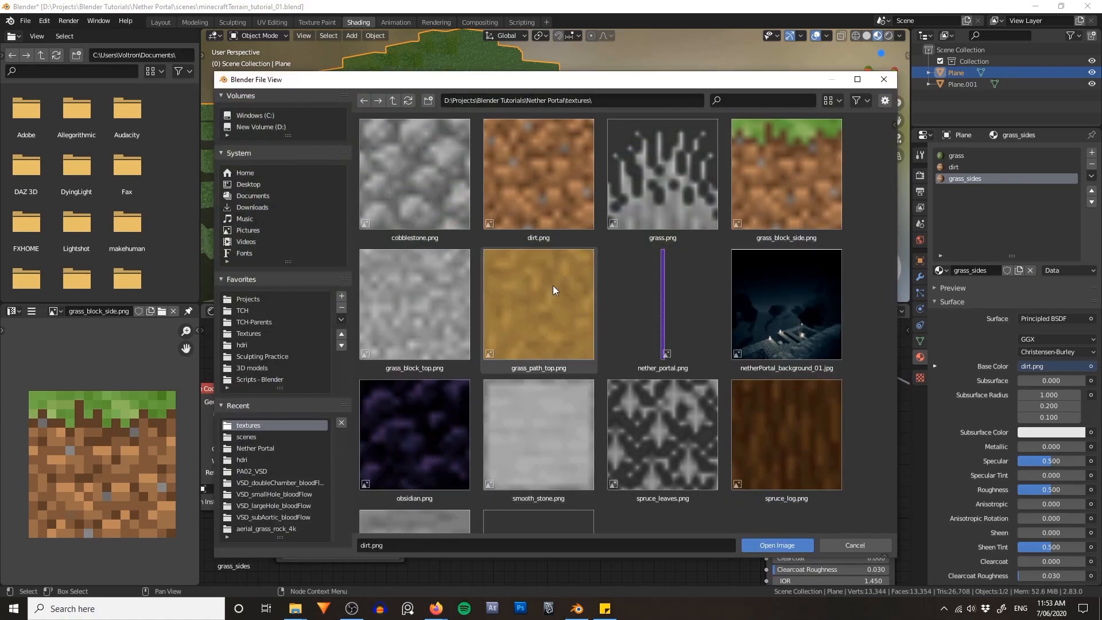
double_click(777, 185)
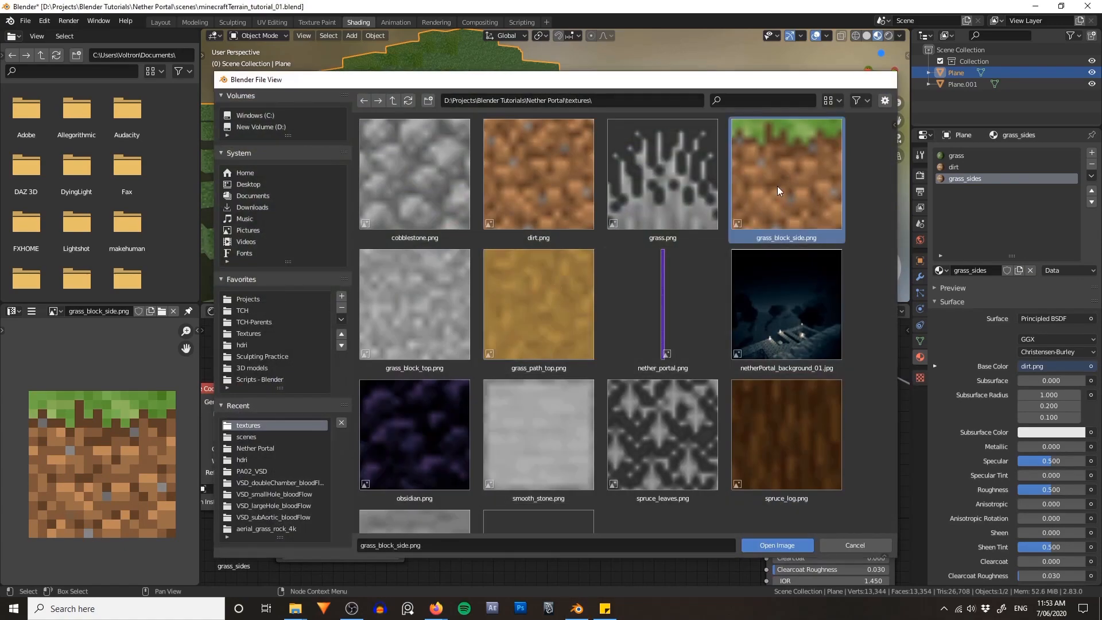
- In Edit Mode, lasso-select the terrain's side faces from the left and right orthographic views
middle_click_drag(580, 152, 556, 160)
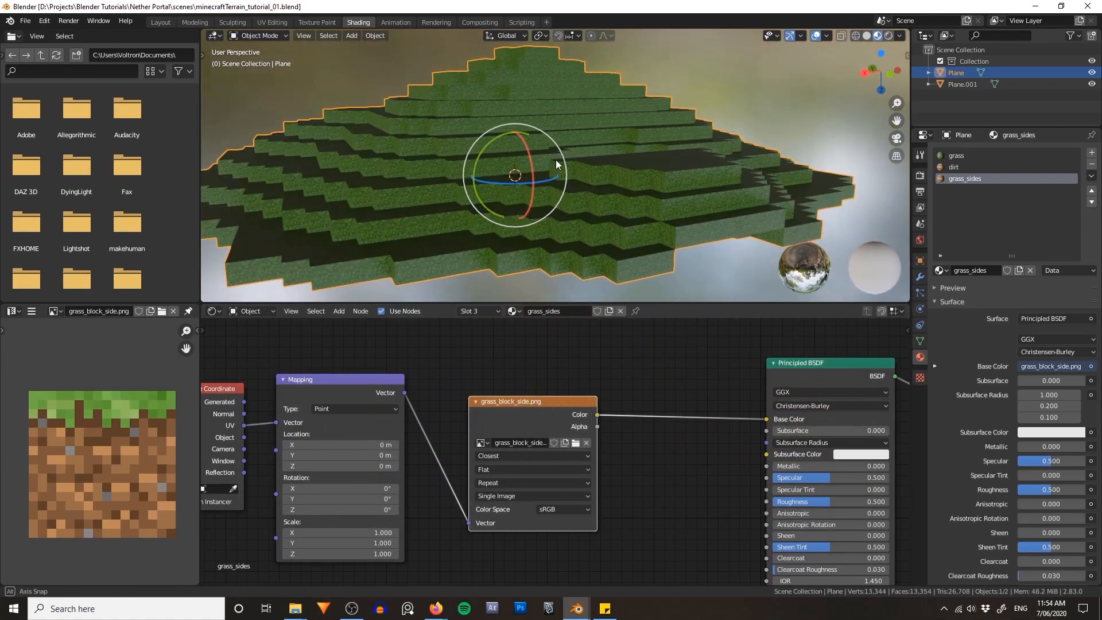
key("Tab")
middle_click_drag(634, 243, 593, 212)
key("a")
key("alt+a")
scroll(628, 228, "down", 2)
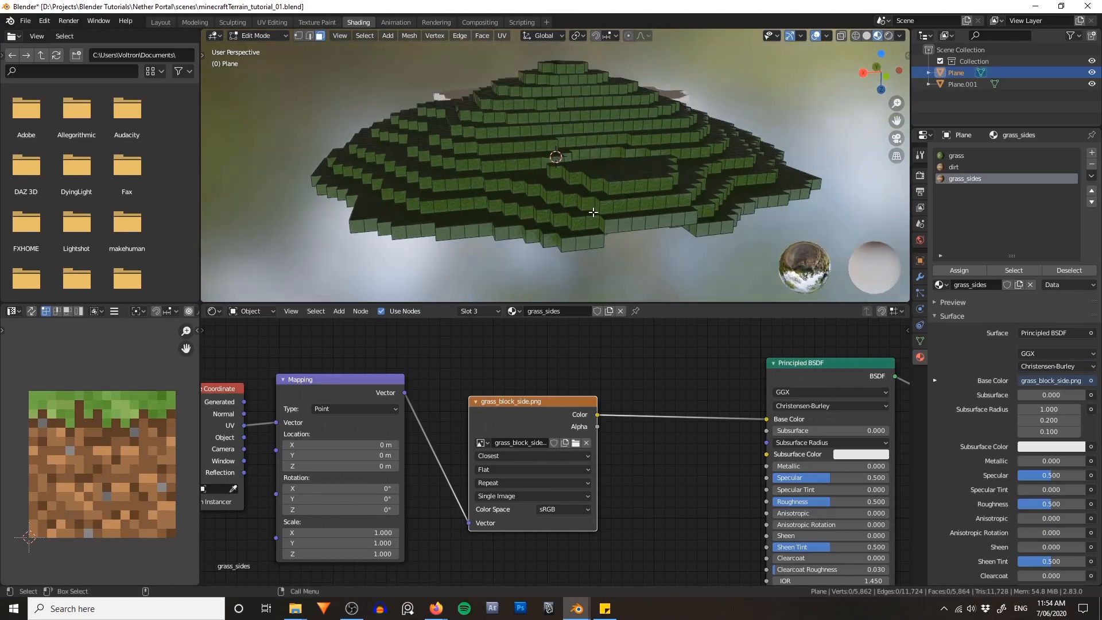
key("grave")
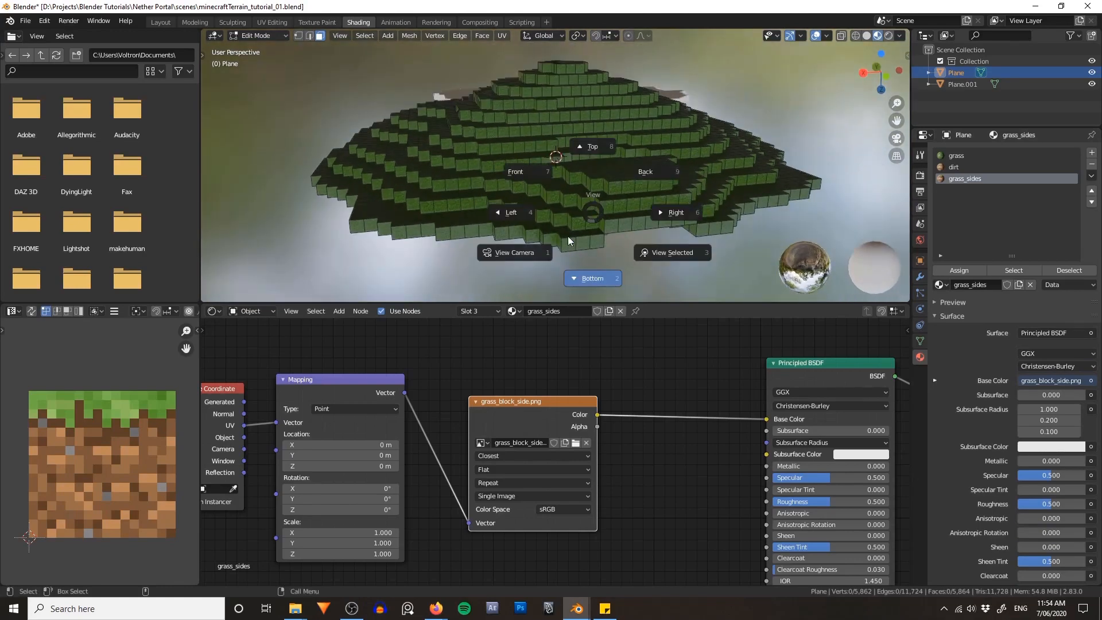
left_click(521, 218)
scroll(543, 199, "down", 4)
mouse_move(499, 138)
right_mouse_down("ctrl")
mouse_move(401, 267)
mouse_move(623, 163)
right_mouse_up("ctrl")
key("grave")
left_click(659, 174)
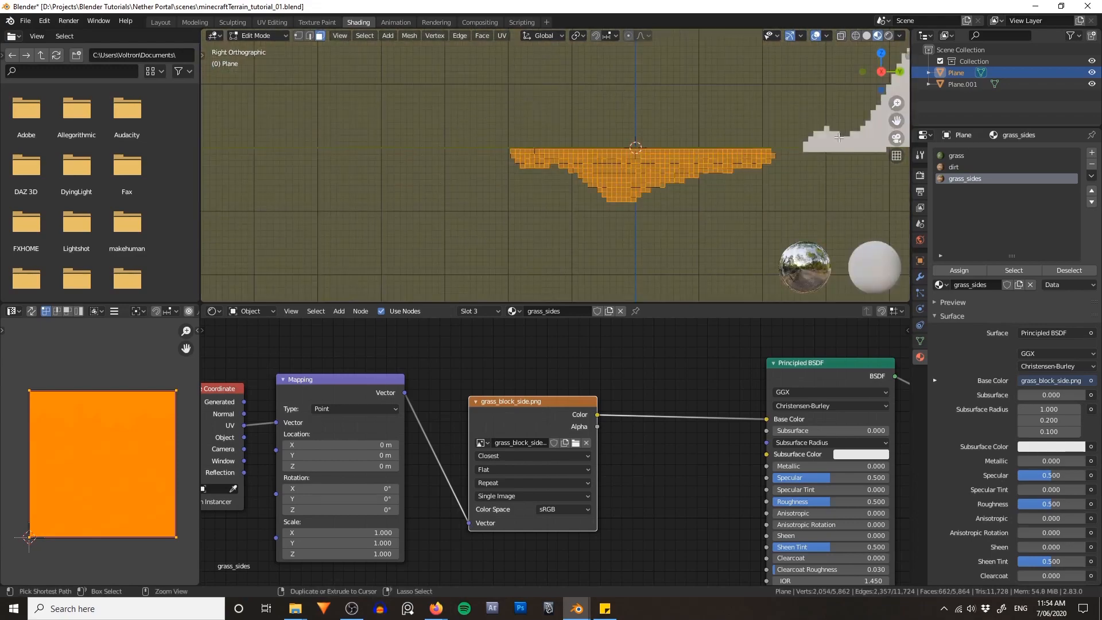
- Add the terrain's side faces facing the front view to the selection with a lasso
key("grave")
left_click(743, 111)
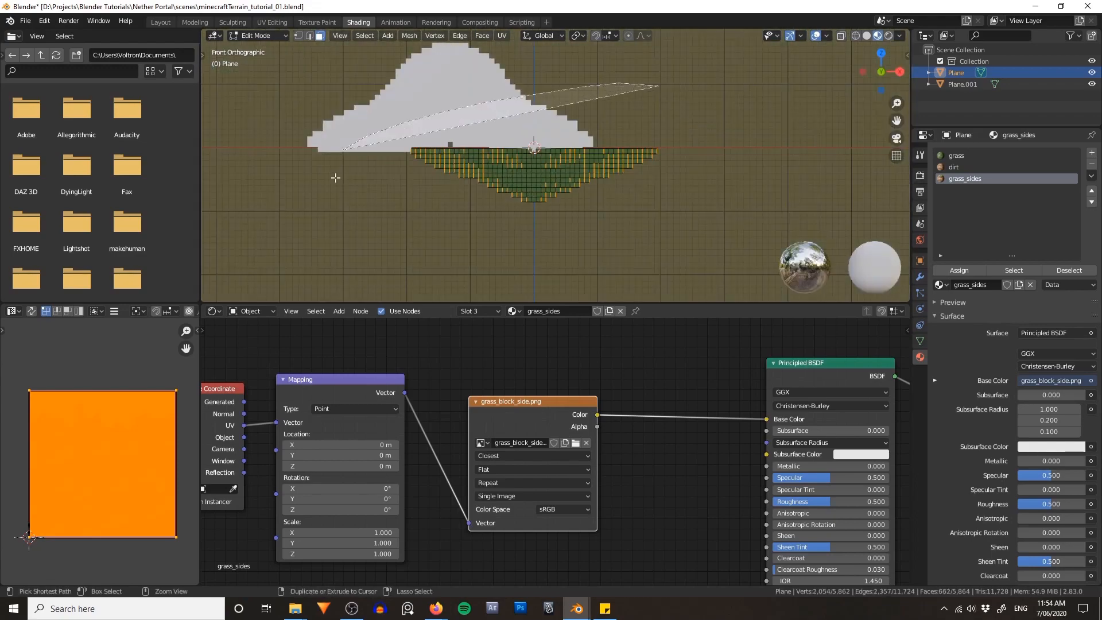
right_click_drag(335, 177, 677, 172, "ctrl")
mouse_move(615, 164)
middle_mouse_down()
mouse_move(458, 229)
mouse_move(384, 166)
mouse_move(446, 147)
mouse_move(700, 137)
mouse_move(854, 202)
middle_mouse_up()
key("Tab")
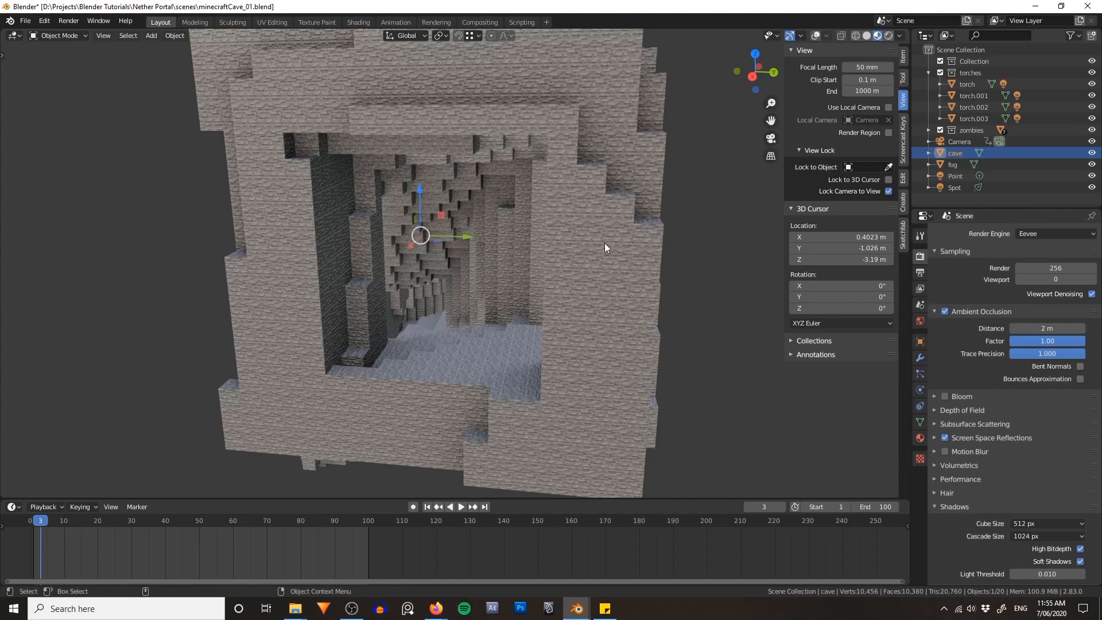
- Enter Edit Mode on the cave in the minecraftCave_01 scene, show the overlays and leave all faces deselected
scroll(604, 242, "down", 3)
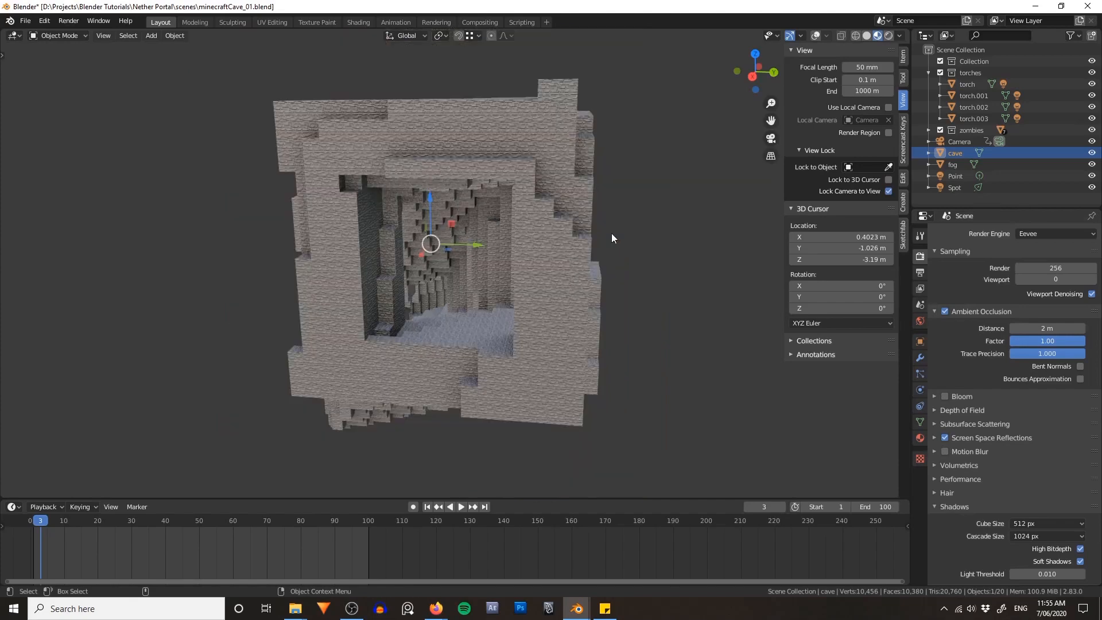
mouse_move(611, 233)
middle_mouse_down()
mouse_move(565, 229)
mouse_move(607, 212)
mouse_move(602, 238)
mouse_move(600, 226)
middle_mouse_up()
key("Tab")
key("z")
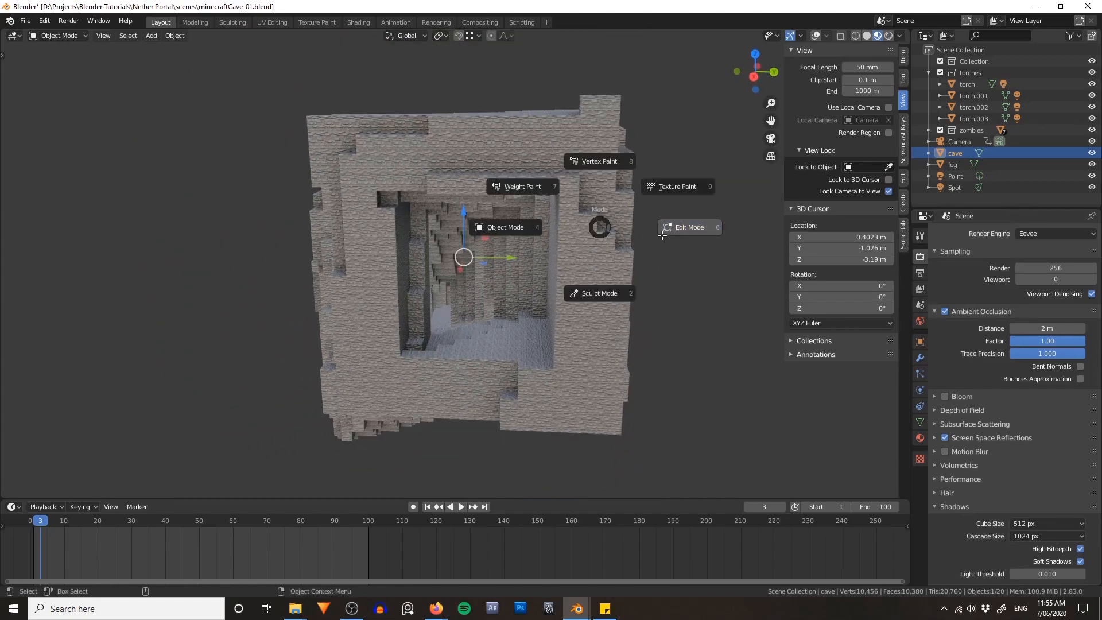
key("z")
key("8")
key("a")
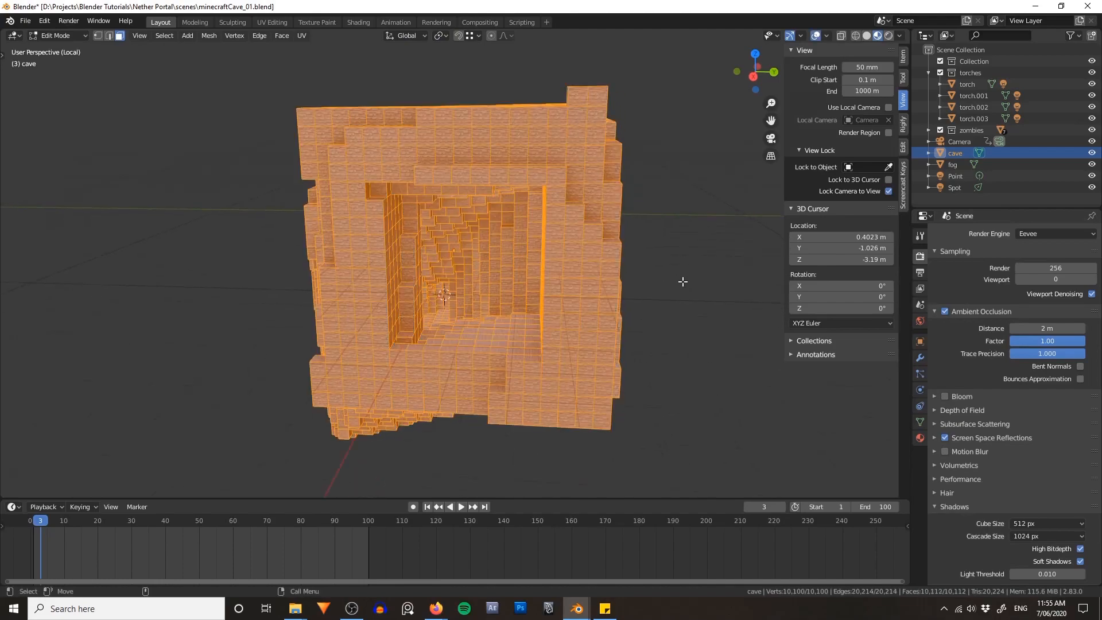
key("alt+a")
- Lasso-select the cave's outward faces from the front orthographic view
key("grave")
left_click(608, 275)
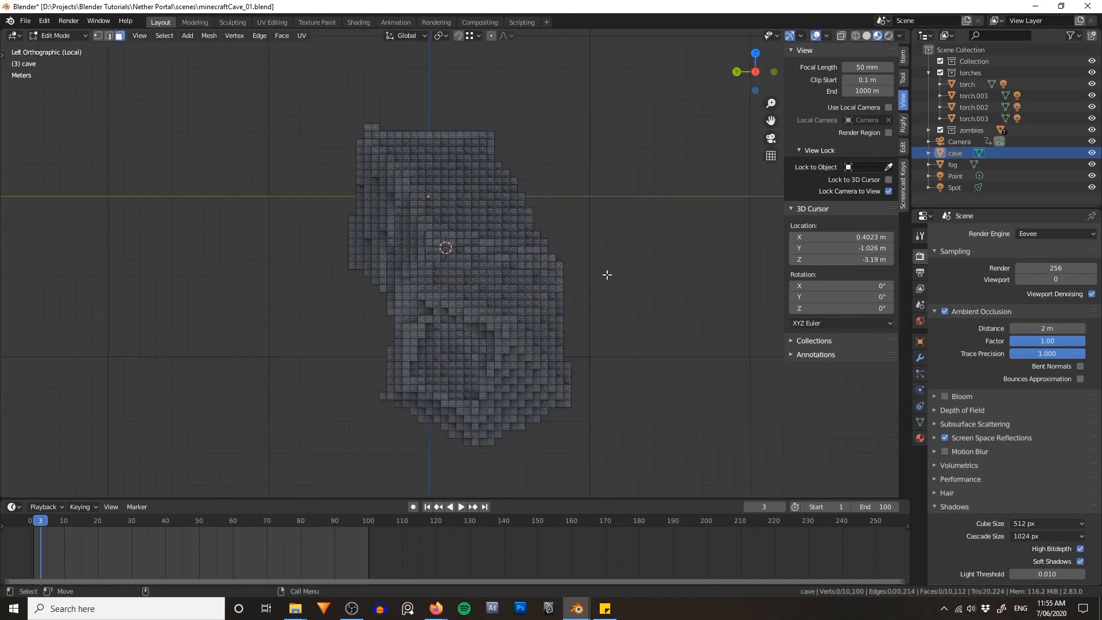
scroll(608, 275, "down", 2)
middle_click_drag(566, 272, 634, 275)
key("grave")
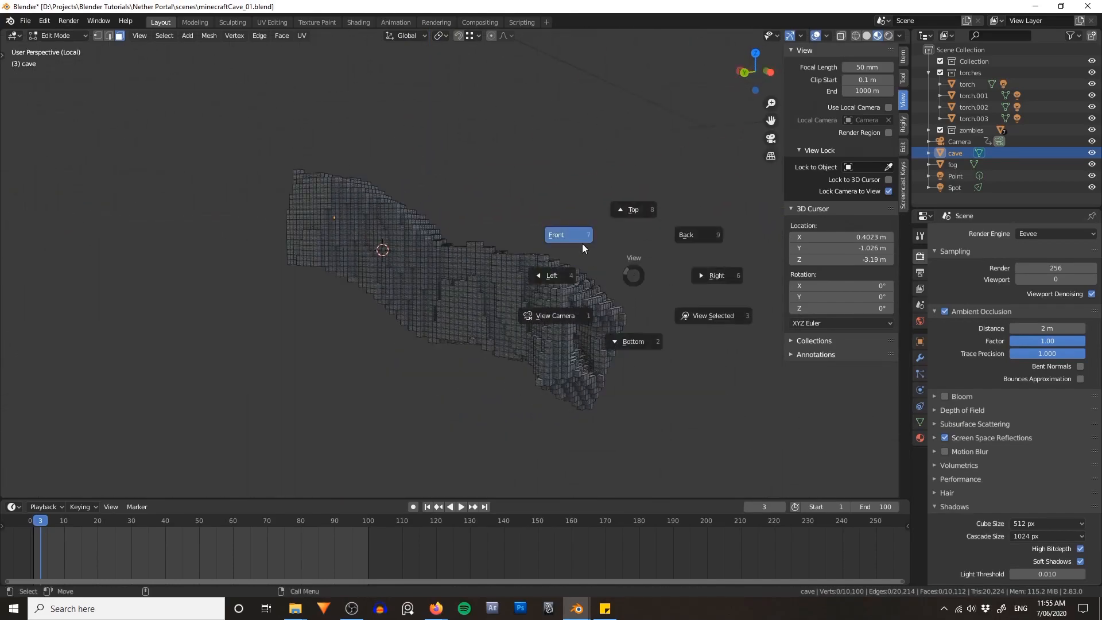
left_click(582, 244)
mouse_move(583, 106)
right_mouse_down("ctrl")
mouse_move(249, 170)
mouse_move(644, 408)
mouse_move(609, 173)
right_mouse_up("ctrl")
middle_click_drag(643, 236, 493, 293)
scroll(511, 258, "up", 4)
scroll(498, 301, "up", 5)
- Add the cave's faces on the opposite side to the selection with a lasso from the back orthographic view
key("grave")
left_click(556, 252)
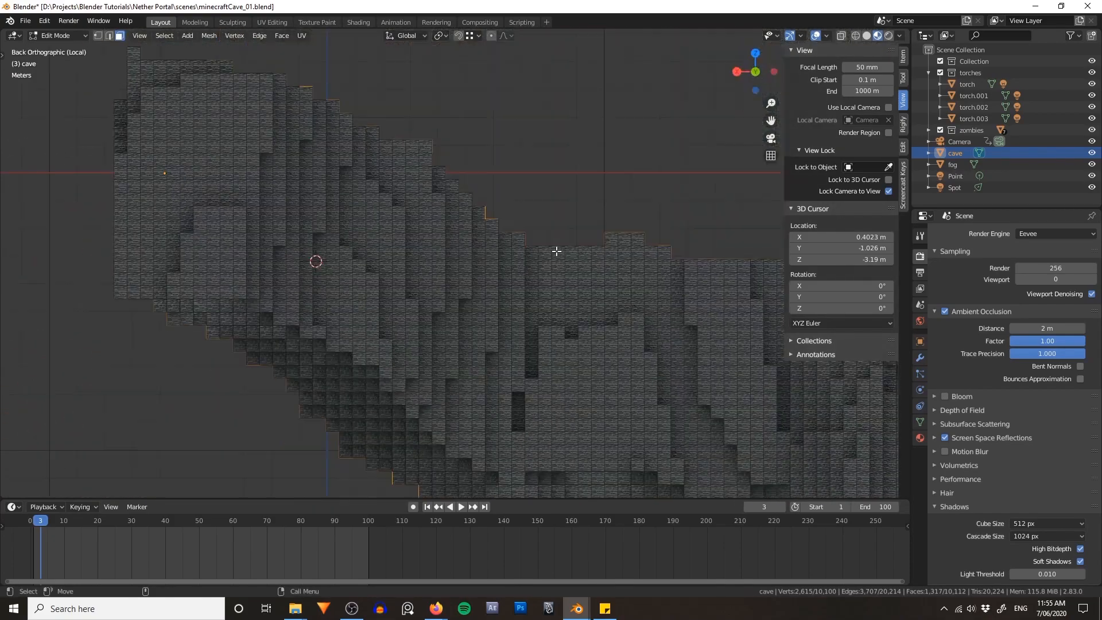
scroll(556, 251, "down", 9)
right_click_drag(537, 133, 565, 298, "ctrl")
middle_click_drag(566, 298, 671, 322)
scroll(525, 313, "up", 3)
middle_click_drag(526, 313, 464, 322)
scroll(489, 298, "up", 5)
scroll(446, 322, "up", 3)
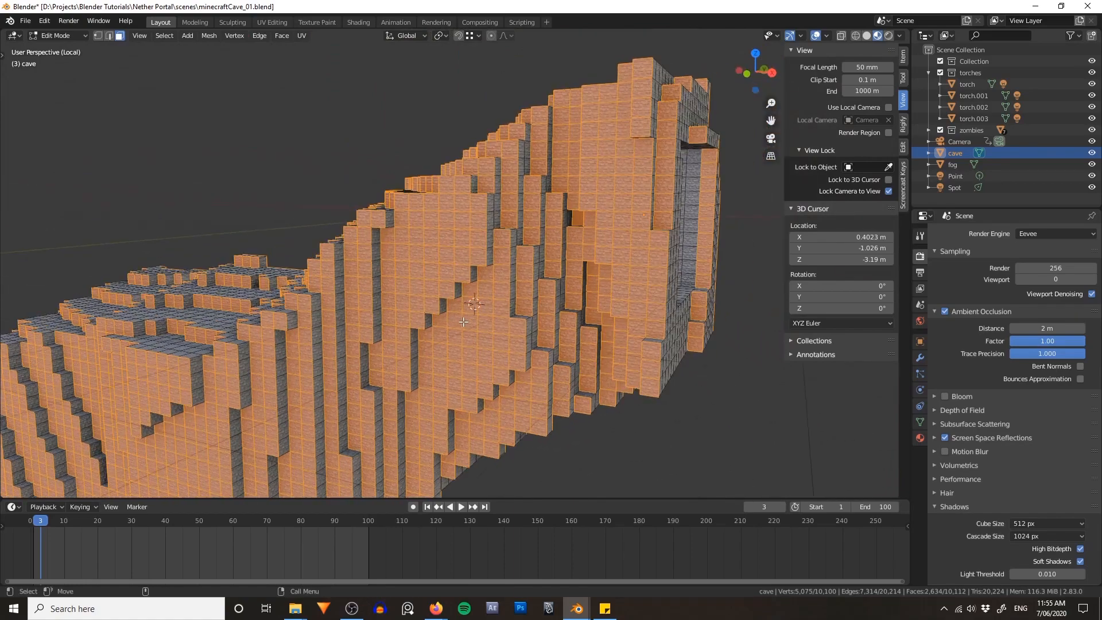
- Select a single side face of the cave and extend the selection to all faces with the same normal
left_click(477, 268)
middle_click_drag(477, 268, 576, 237)
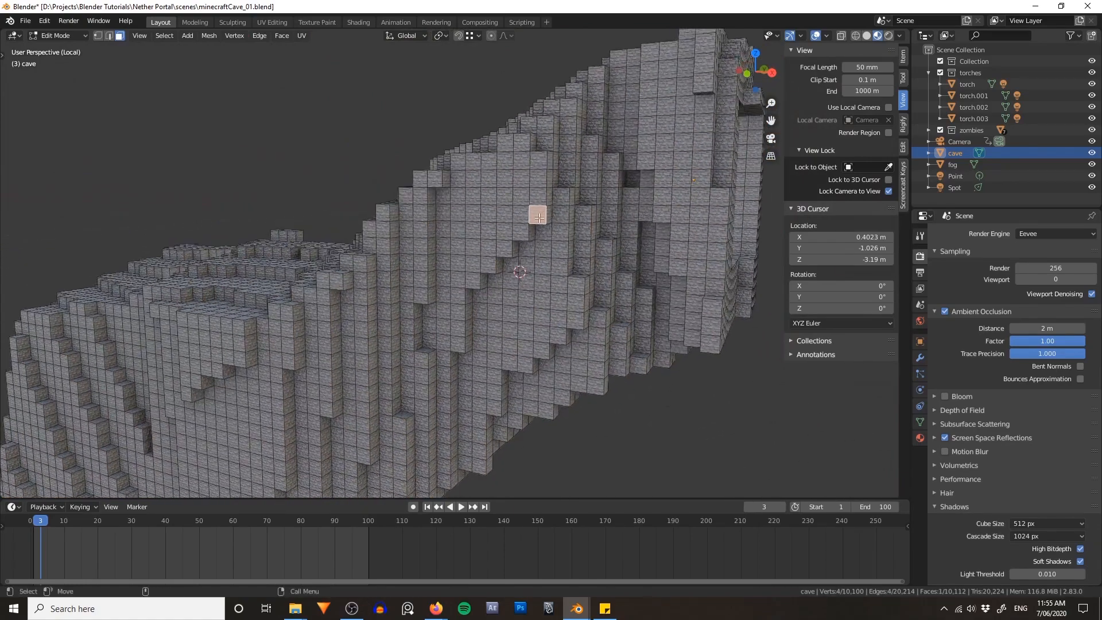
scroll(576, 238, "down", 2)
scroll(536, 227, "up", 1)
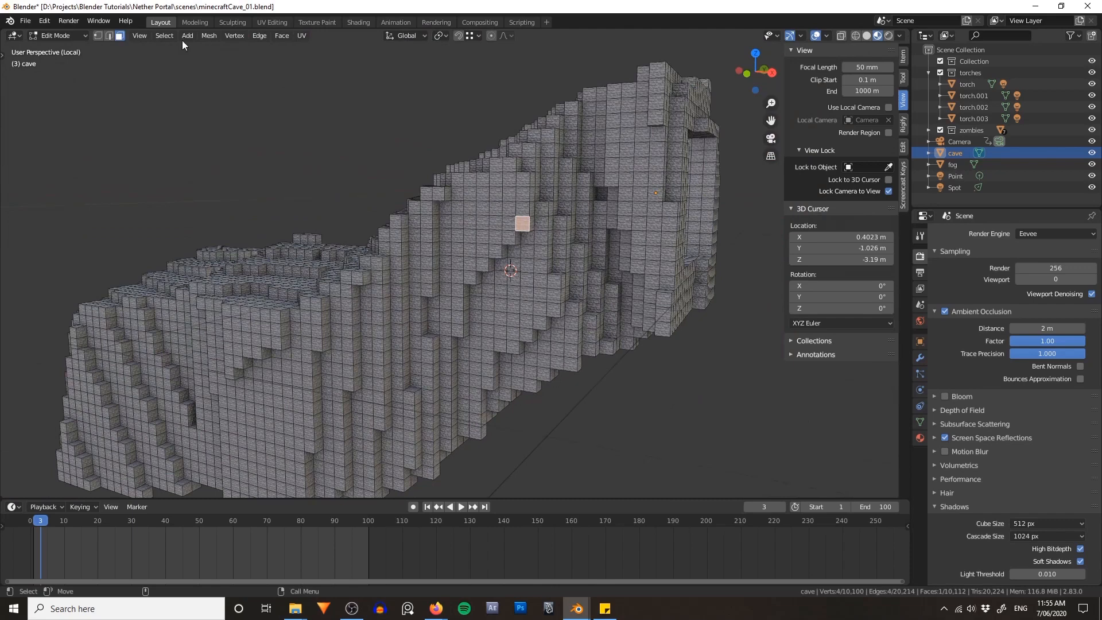
left_click(165, 35)
mouse_move(211, 166)
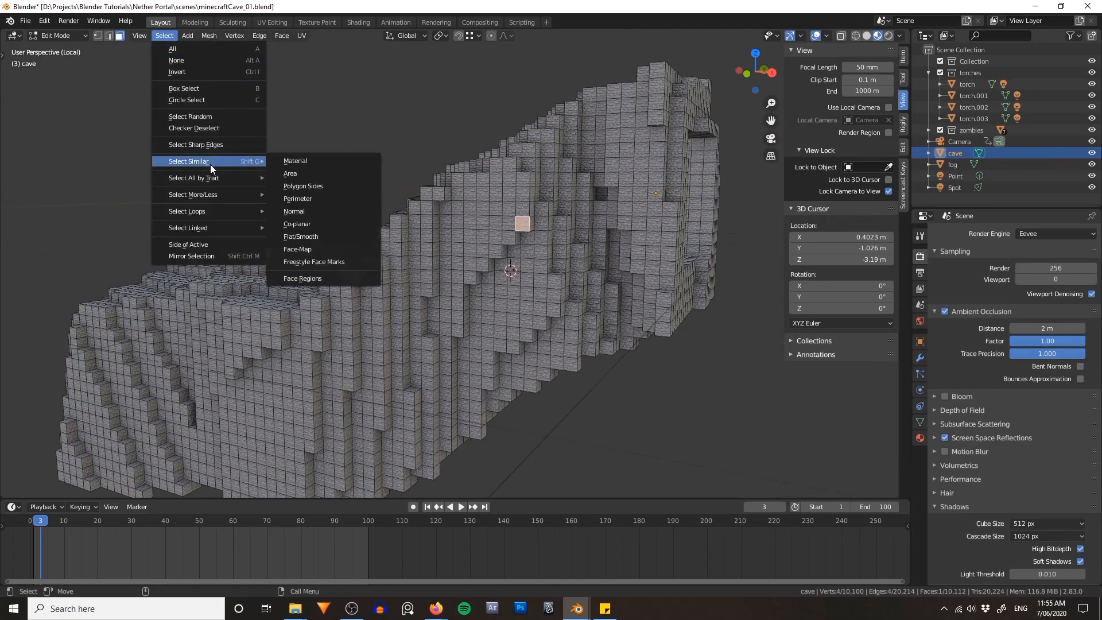
left_click(312, 210)
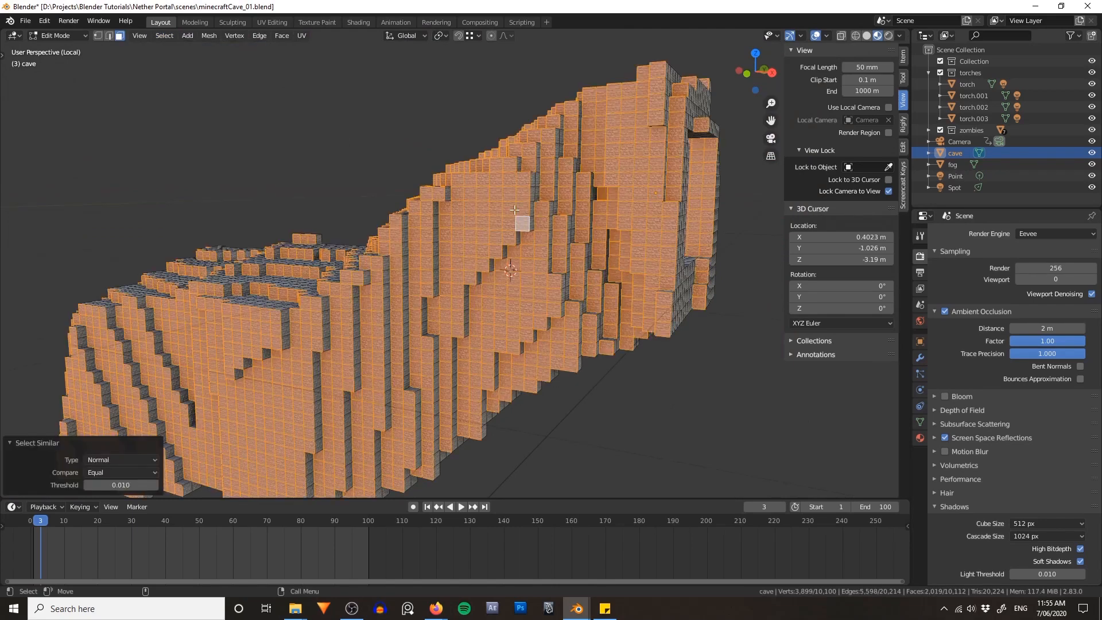
middle_click_drag(514, 210, 513, 199)
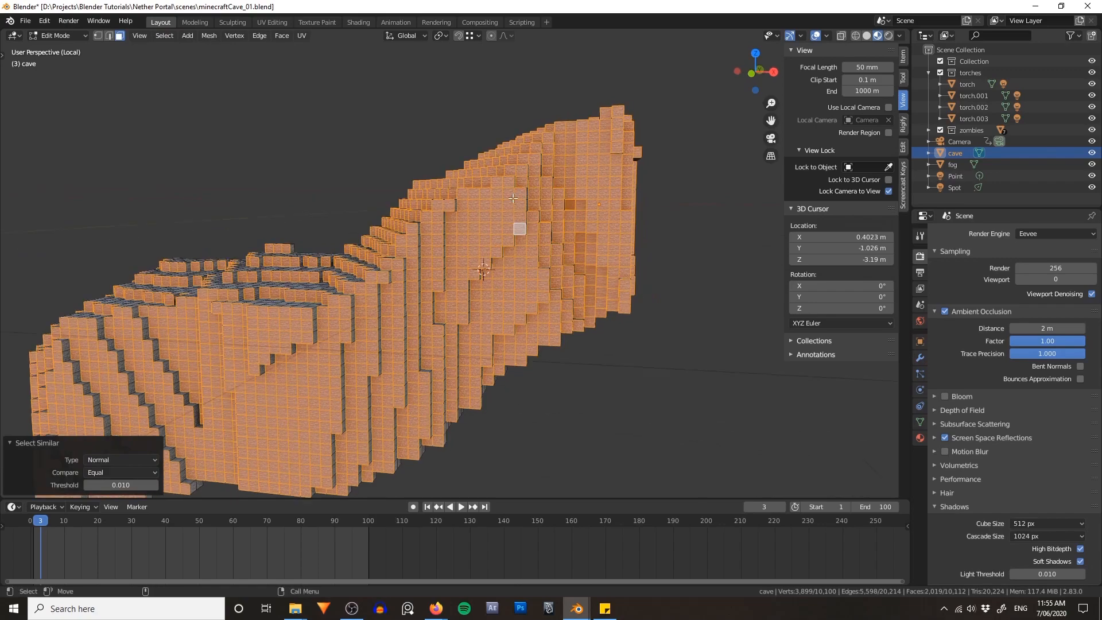
middle_click_drag(431, 258, 465, 258)
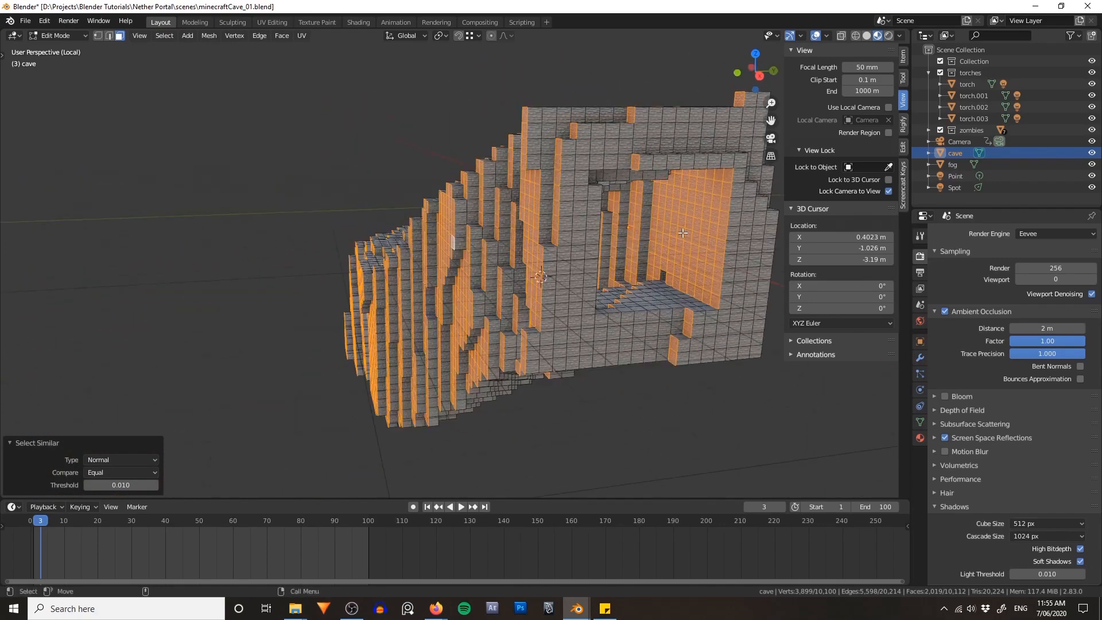
middle_click_drag(645, 206, 546, 217, "alt")
mouse_move(546, 217)
left_mouse_down("alt")
mouse_move(485, 221)
mouse_move(545, 232)
left_mouse_up("alt")
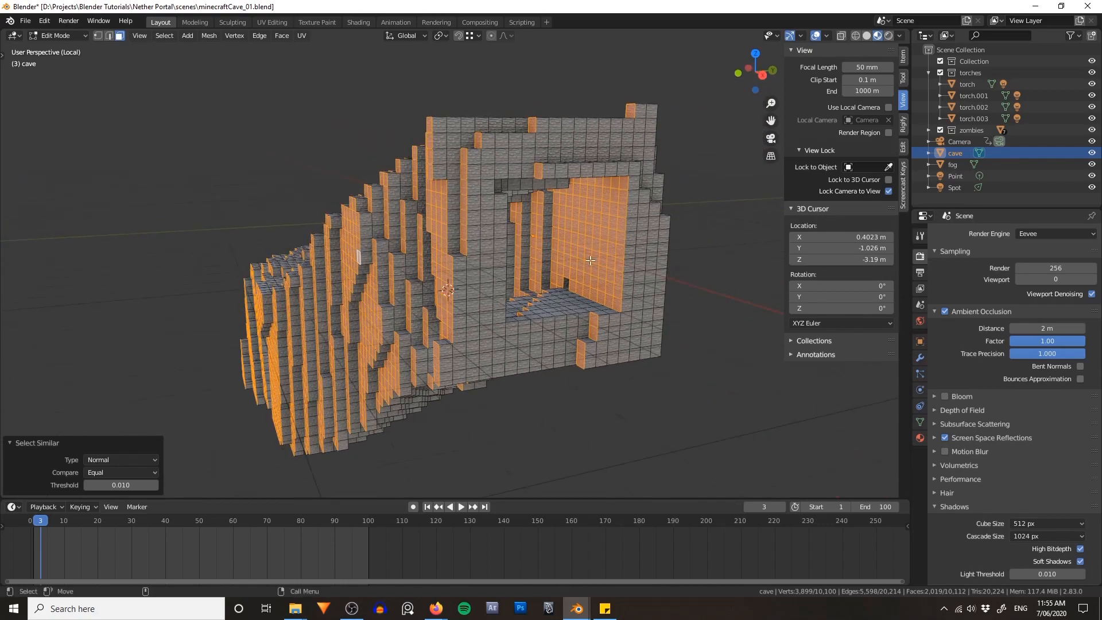
middle_click_drag(590, 260, 438, 284)
- Undo the similar-face selection, add one cave face for each other direction, and extend the selection to all faces with matching normals
key("ctrl+z")
middle_click_drag(406, 248, 543, 245)
middle_click_drag(697, 336, 522, 254)
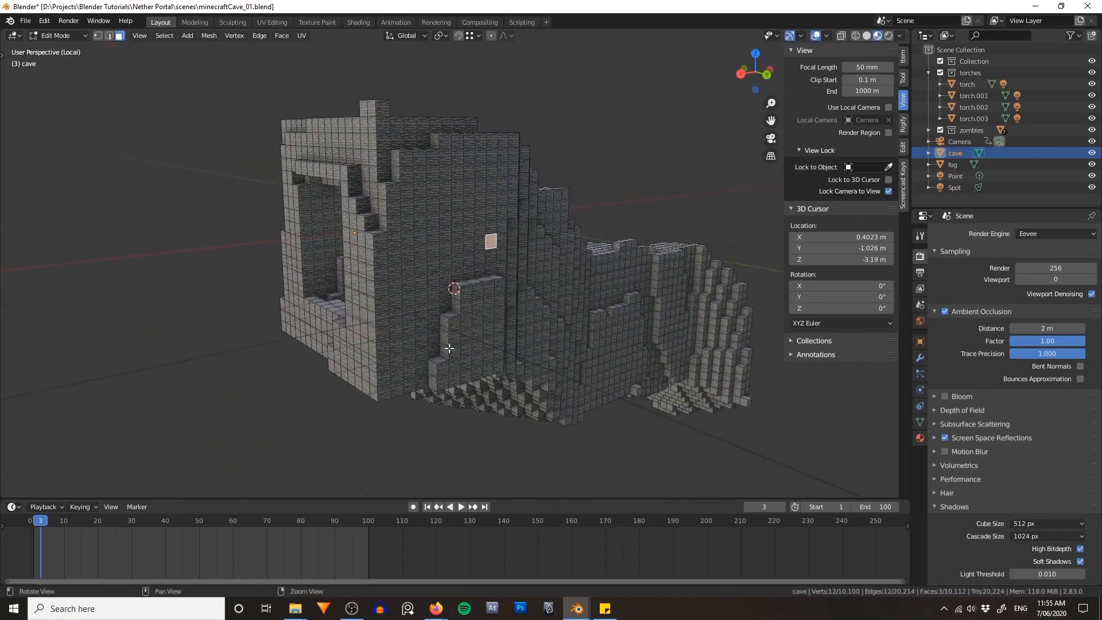
middle_click_drag(449, 348, 465, 186)
middle_click_drag(538, 128, 402, 69)
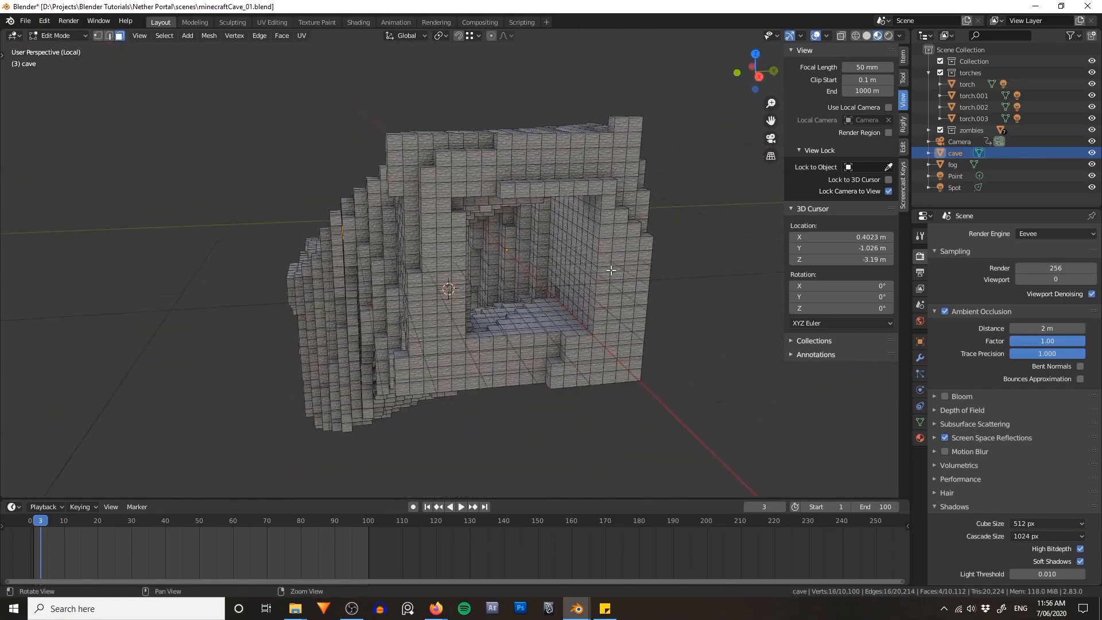
left_click(164, 36)
mouse_move(211, 160)
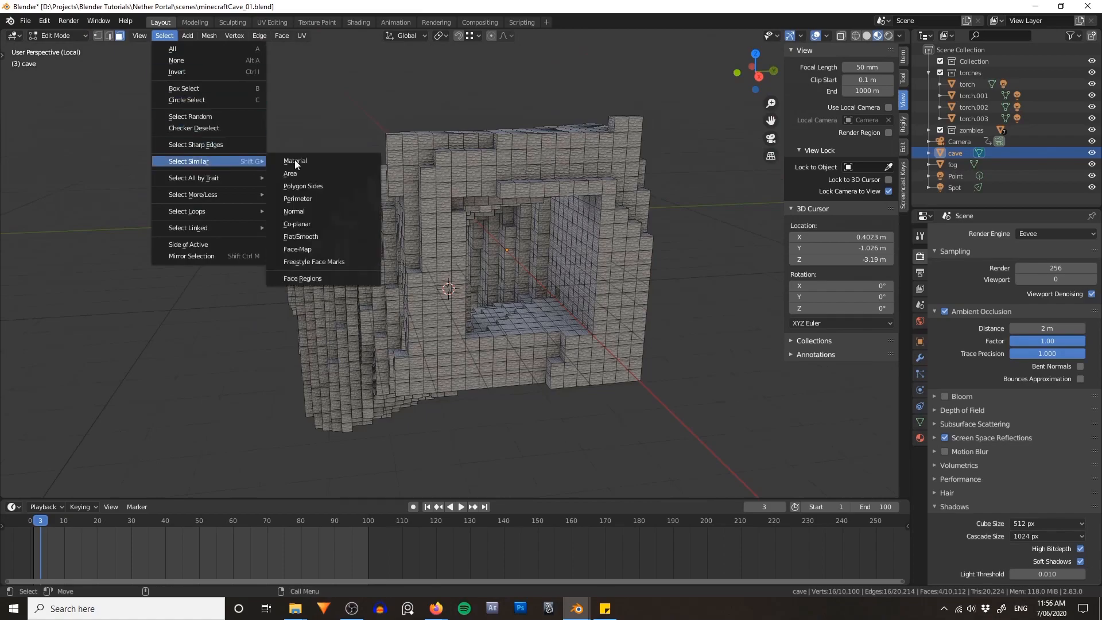
left_click(329, 213)
middle_click_drag(508, 168, 390, 242)
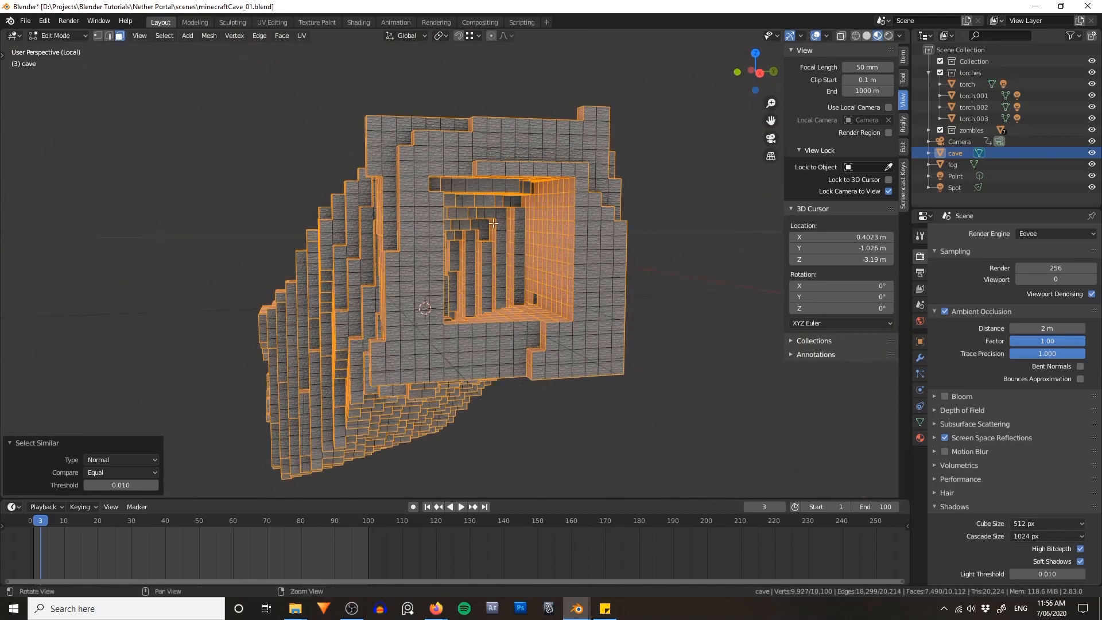
mouse_move(474, 239)
middle_mouse_down()
mouse_move(494, 237)
mouse_move(453, 236)
middle_mouse_up()
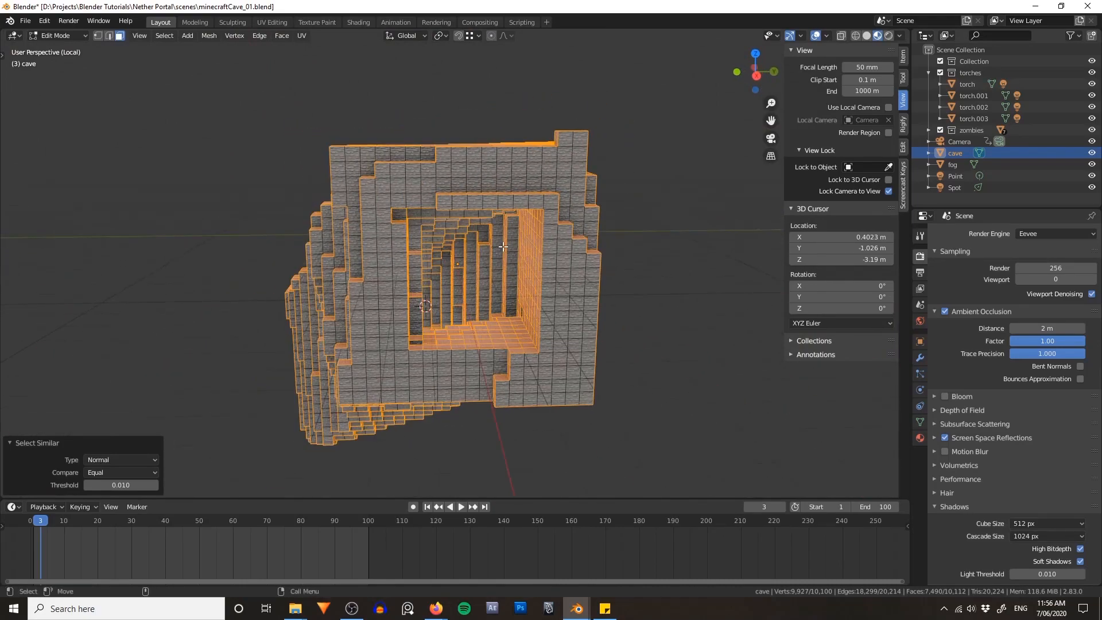
scroll(450, 236, "up", 3)
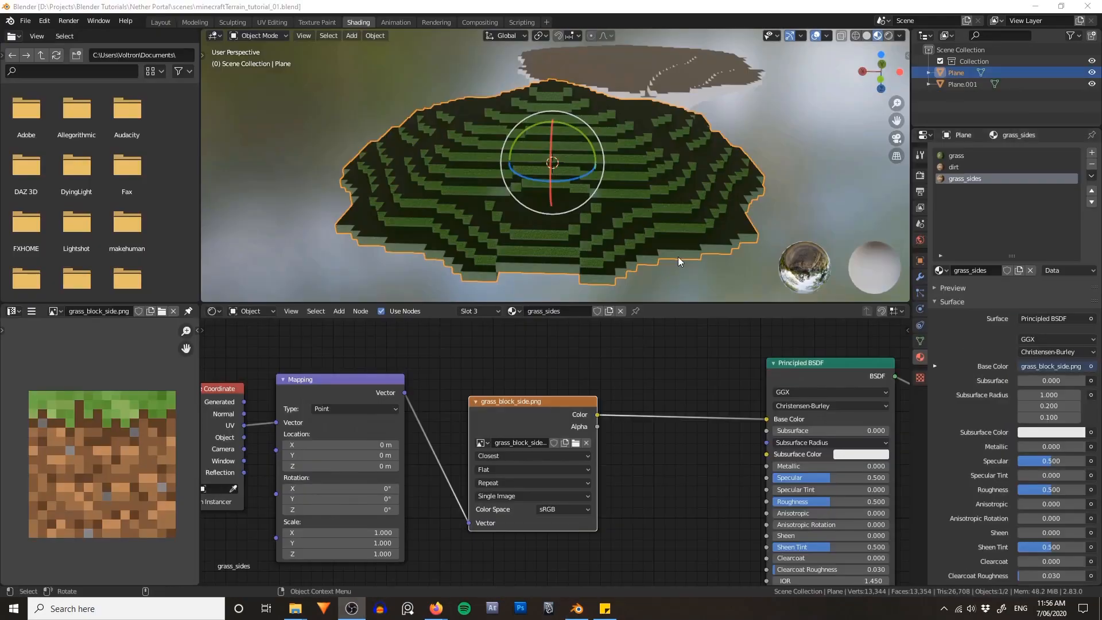
- Enter Edit Mode on the grass terrain with nothing selected and pick one side face in each of the four directions
key("Tab")
key("alt+a")
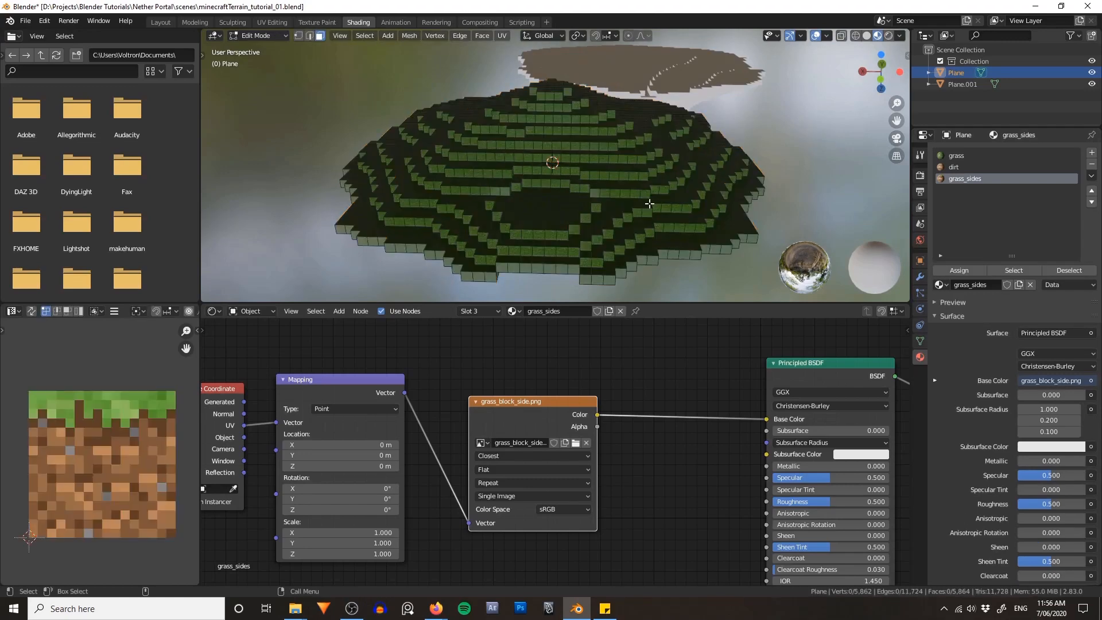
middle_click_drag(649, 203, 594, 198)
left_click(578, 174)
left_click(720, 186, "shift")
left_click(741, 180, "shift")
middle_click_drag(740, 179, 570, 192)
left_click(572, 193, "shift")
- Extend the selection to all faces with the same normals and assign them the grass_sides material
scroll(330, 74, "down", 2)
left_click(364, 36)
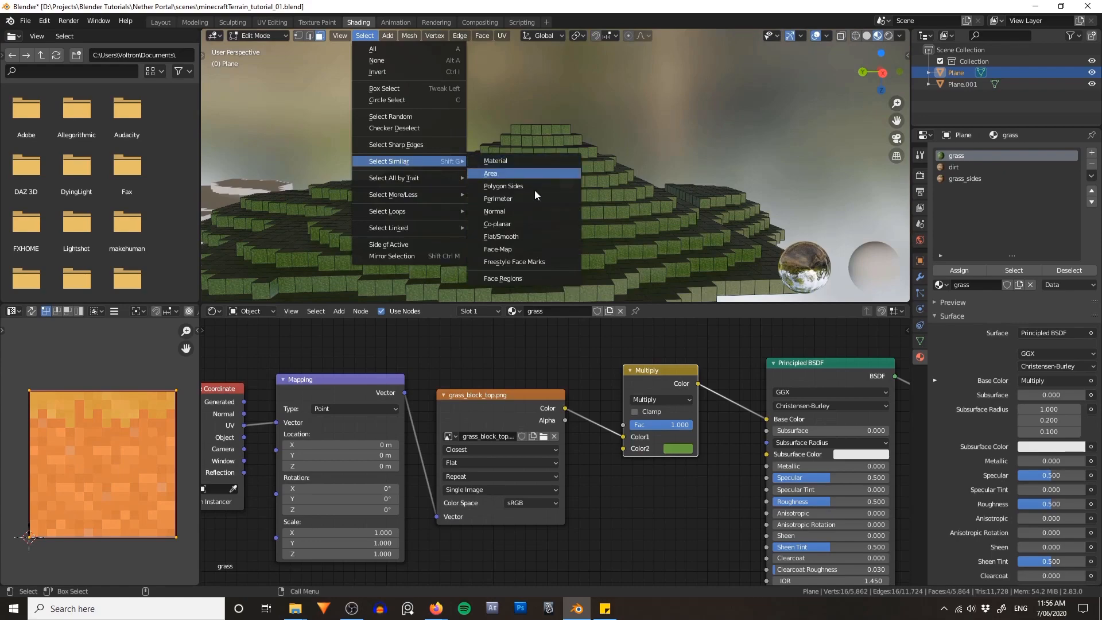
left_click(531, 211)
scroll(640, 161, "down", 4)
left_click_drag(634, 163, 856, 266, "alt")
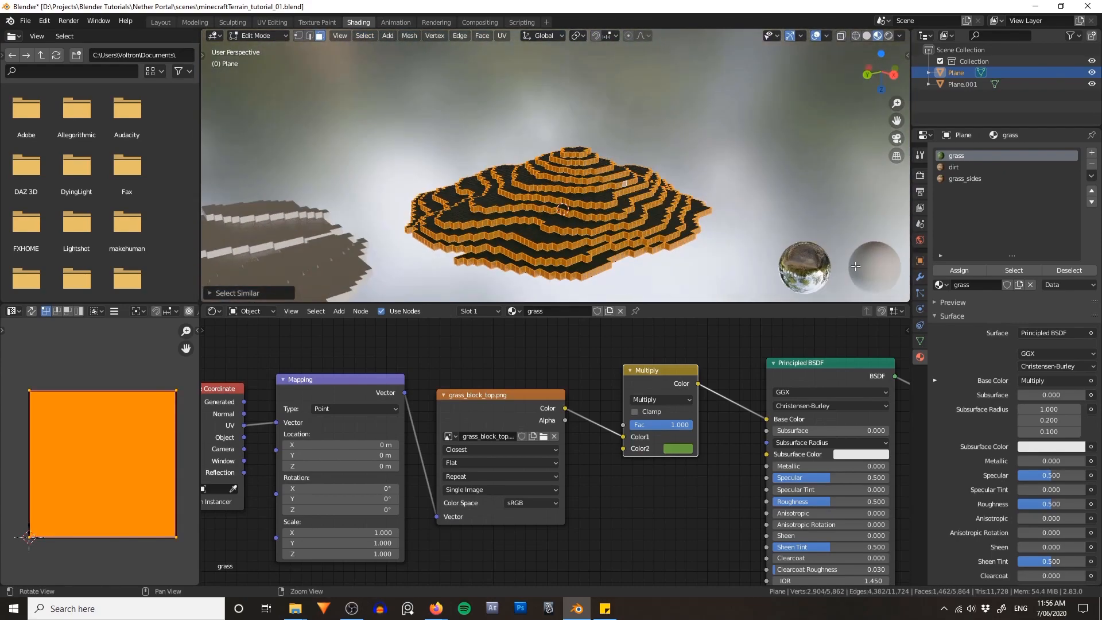
left_click(975, 180)
left_click(954, 270)
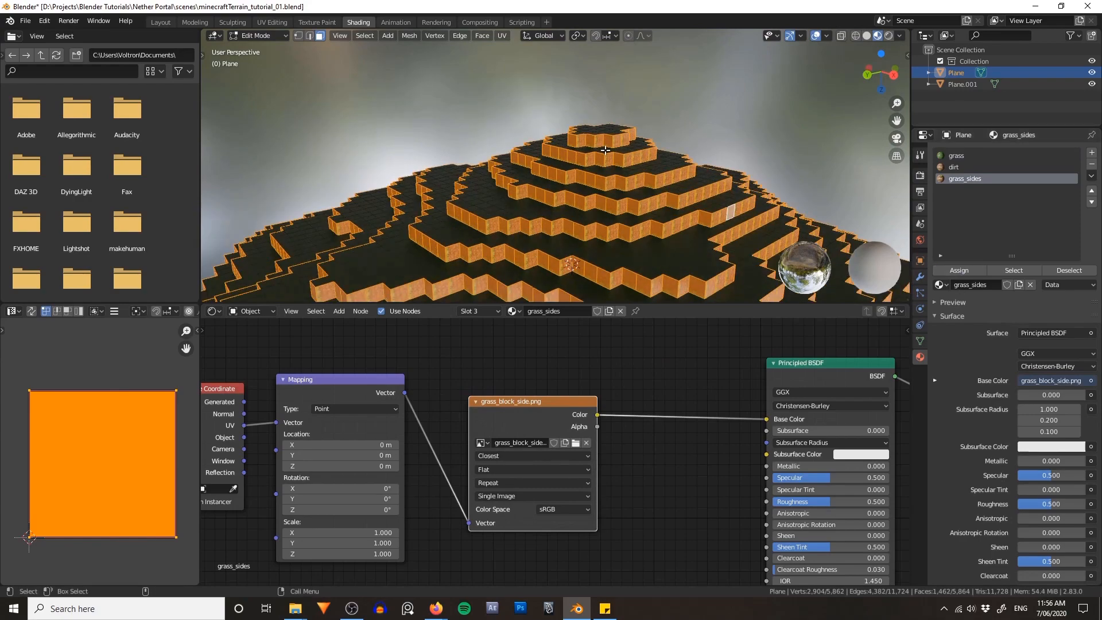
- Deselect all faces, check the grass texture's orientation around the terrain and save the file
scroll(795, 100, "up", 5)
key("alt+a")
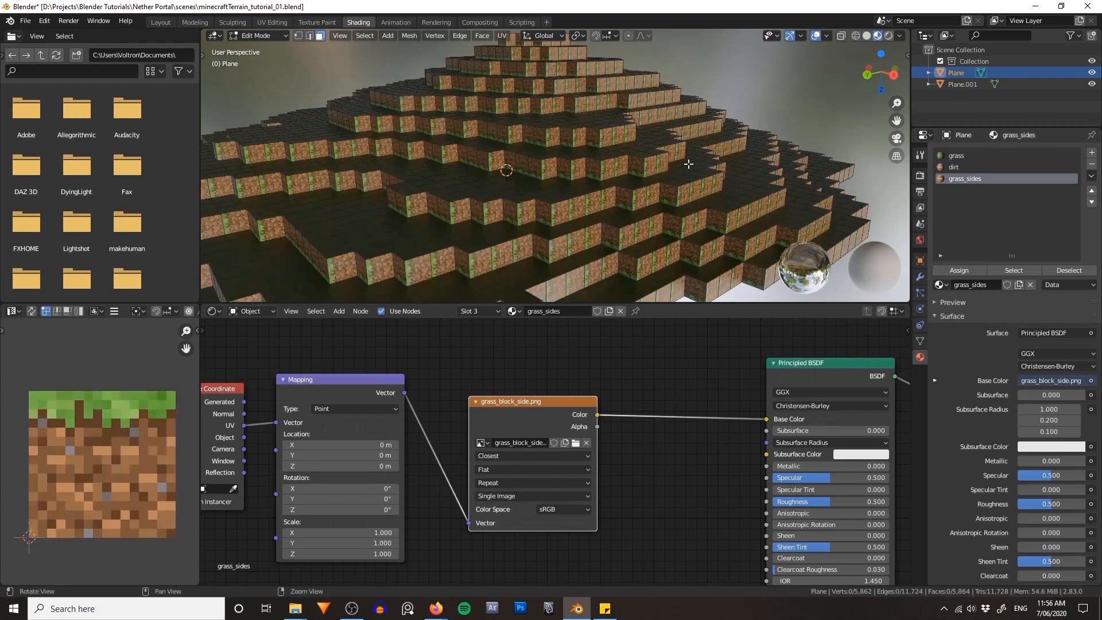
left_click_drag(688, 164, 589, 129, "alt")
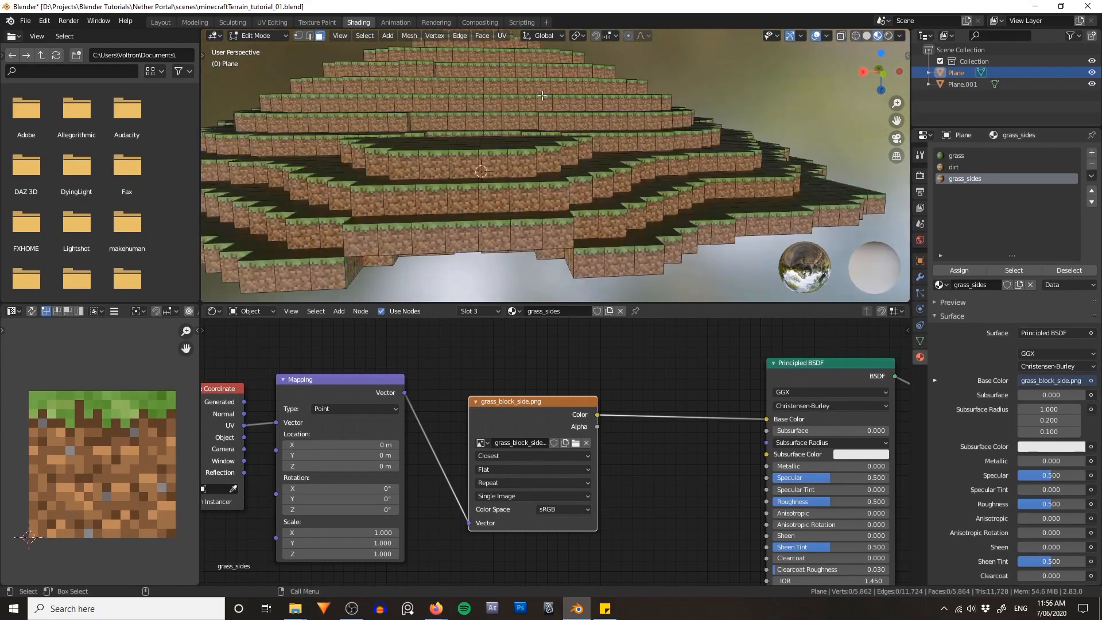
left_click_drag(718, 108, 541, 153, "alt")
key("ctrl+s")
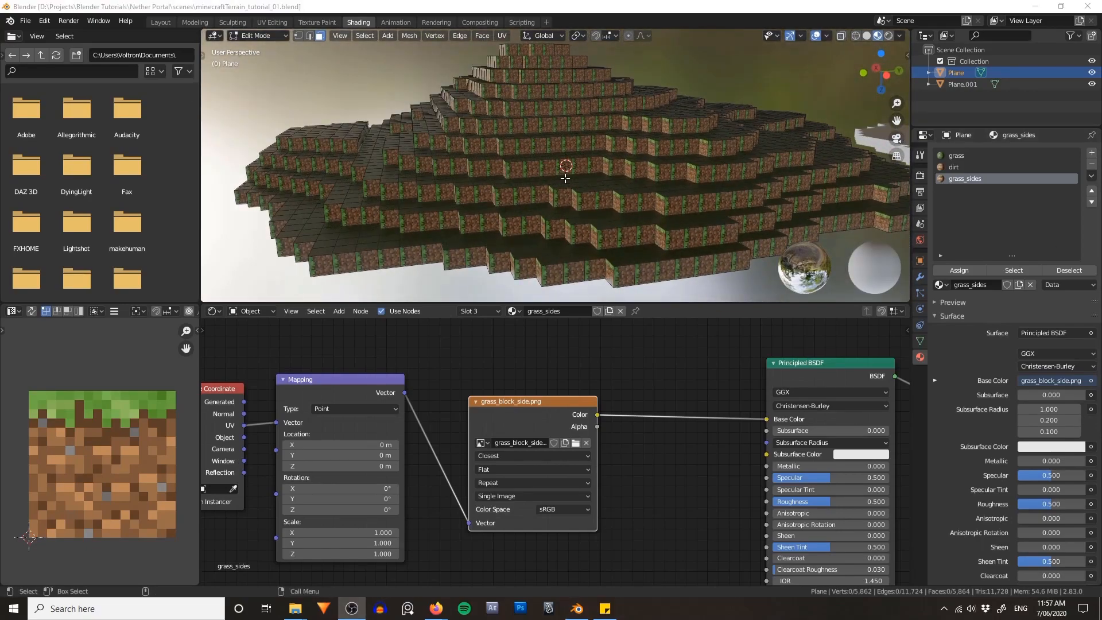
- Select one terrain side face with sideways grass and extend the selection to all faces with the same normal
left_click(539, 145)
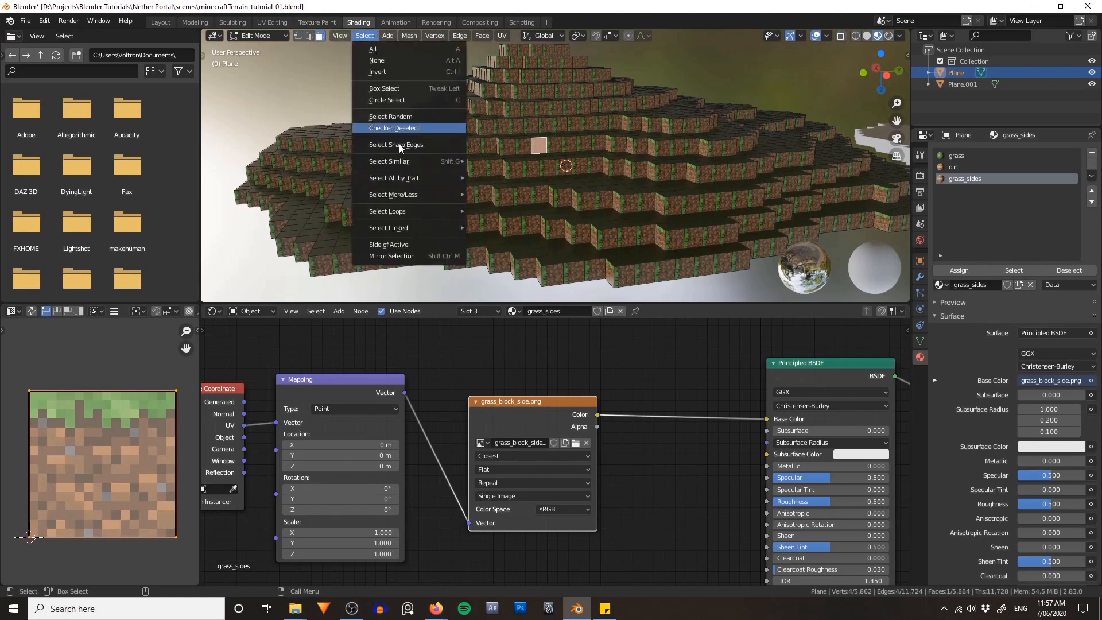
left_click(505, 211)
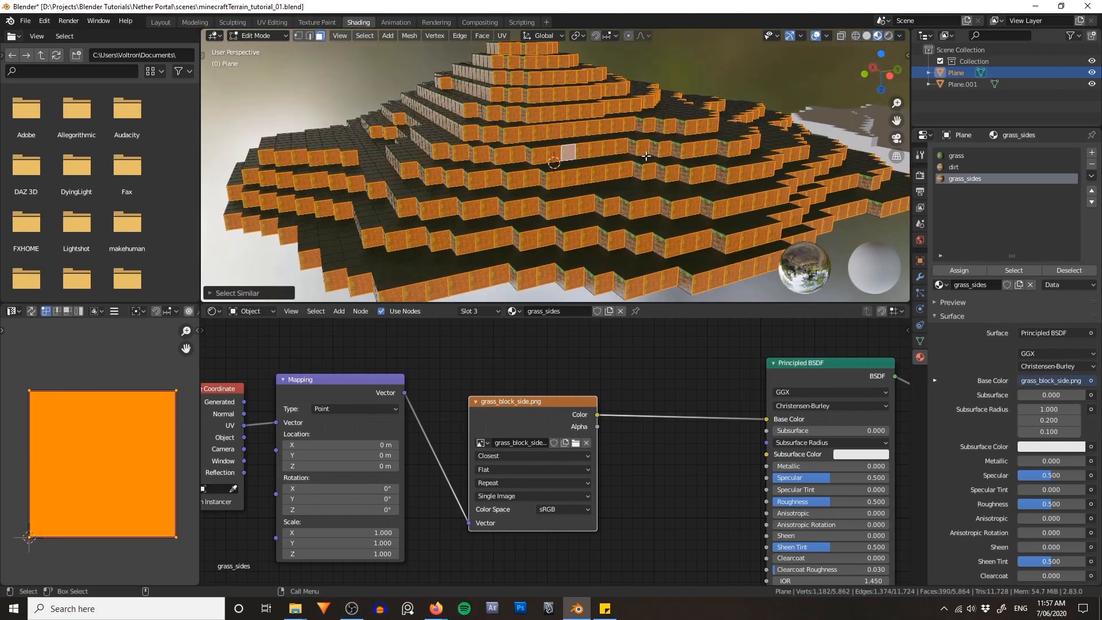
middle_click_drag(528, 153, 590, 139)
scroll(590, 139, "up", 4)
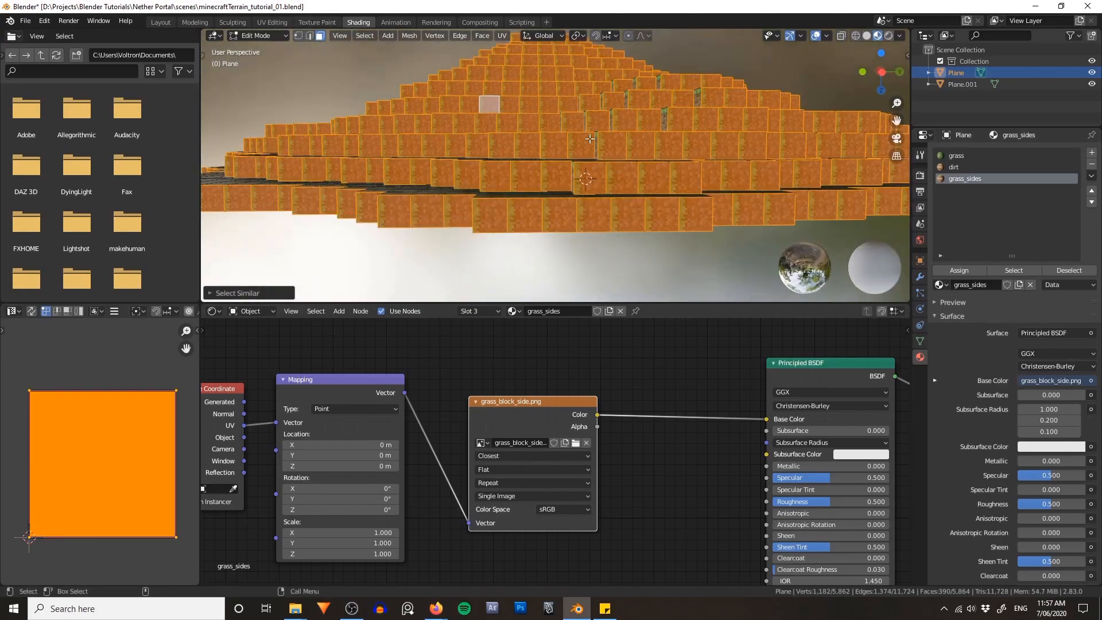
middle_click_drag(410, 137, 633, 154)
middle_click_drag(450, 158, 476, 141)
right_click_drag(538, 123, 559, 123, "alt")
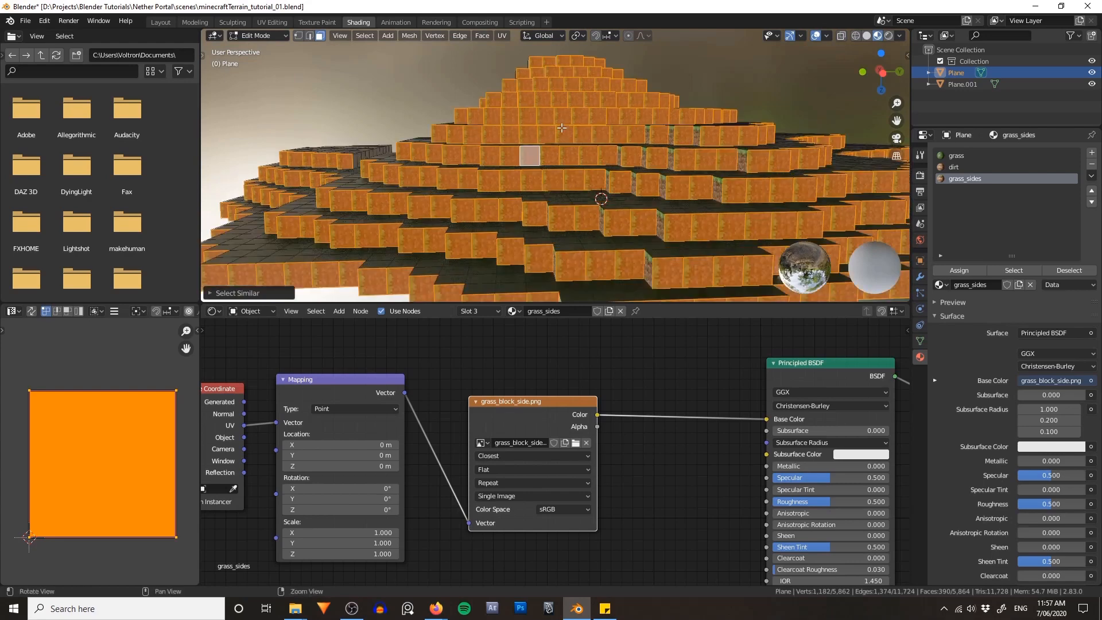
left_click_drag(559, 123, 568, 118, "alt")
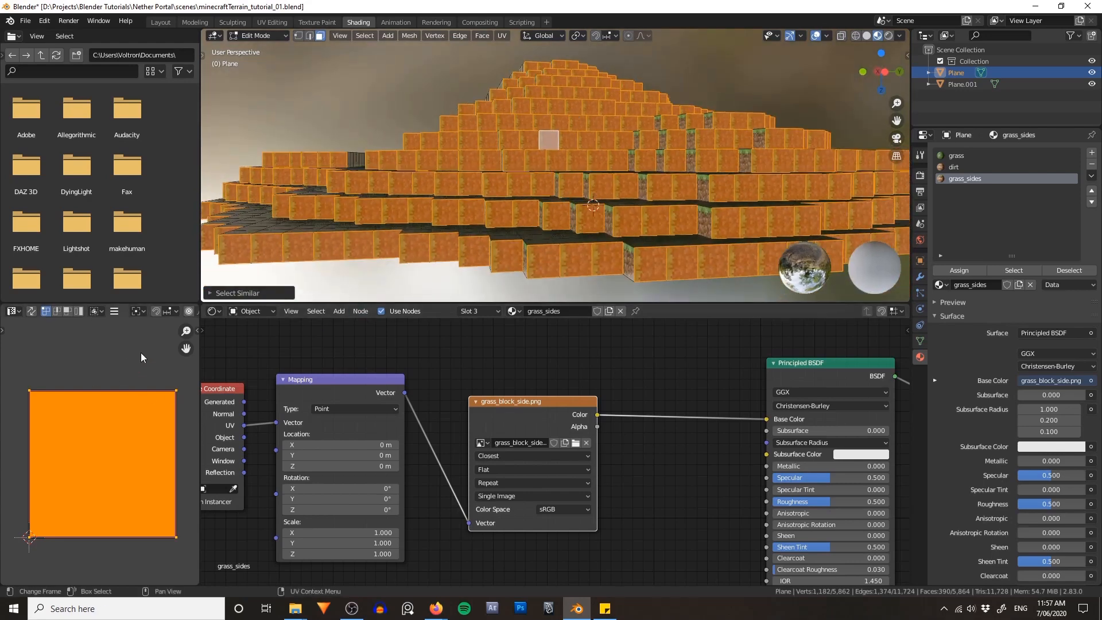
- Rotate the selected side faces' UVs by -90 degrees
key("r")
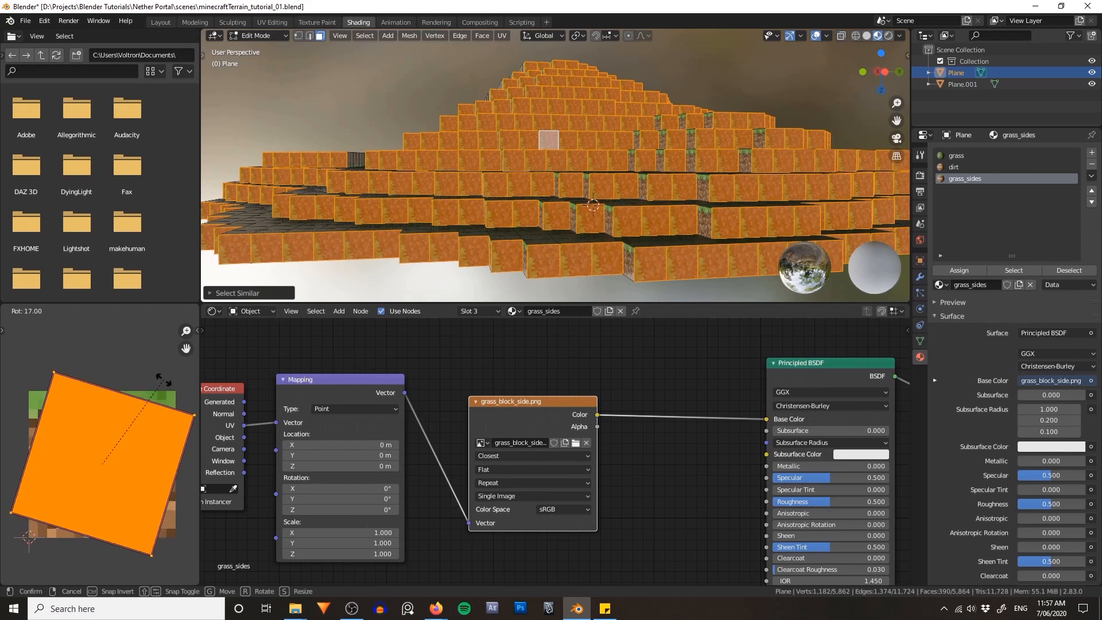
type("90")
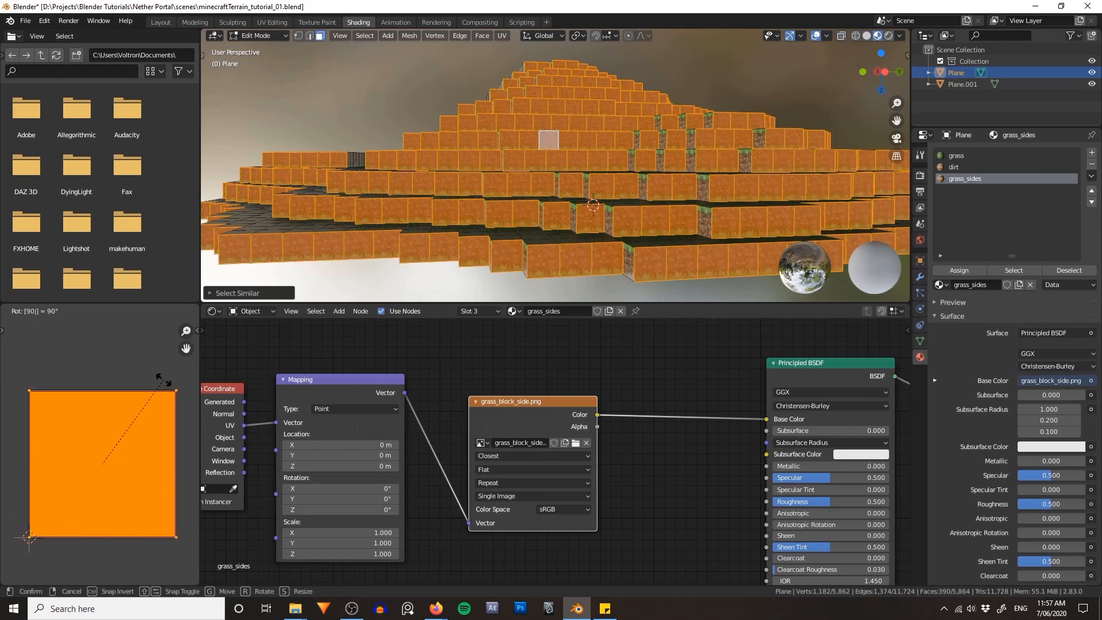
key("minus")
key("Return")
- Select one face on the terrain side with upside-down grass and extend the selection to all faces with the same normal
scroll(703, 161, "down", 1)
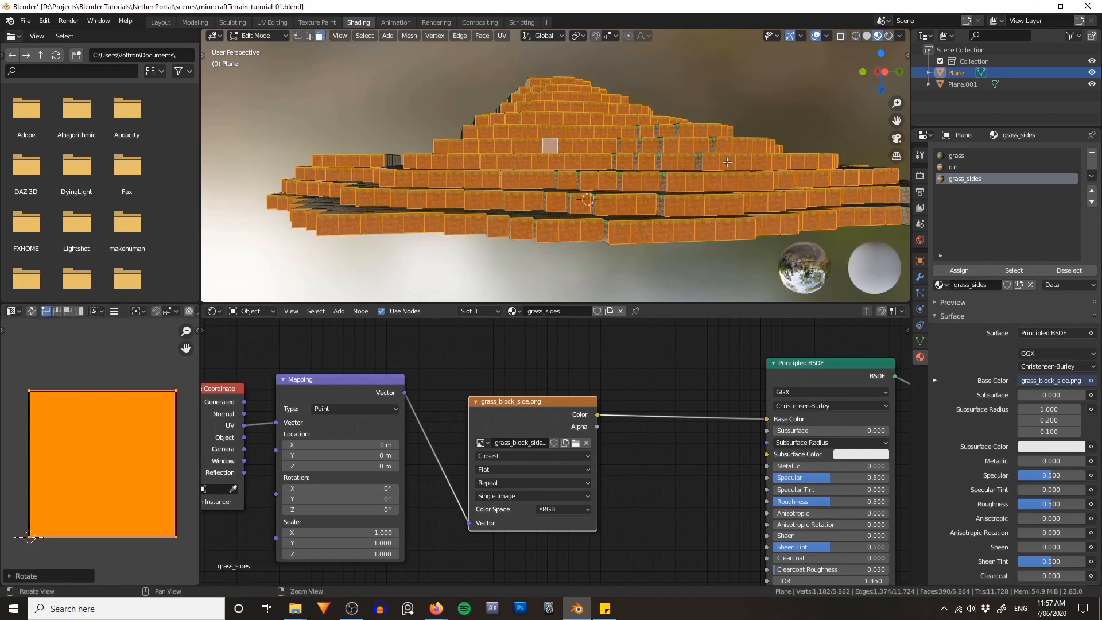
middle_click_drag(703, 155, 598, 189)
left_click(655, 209)
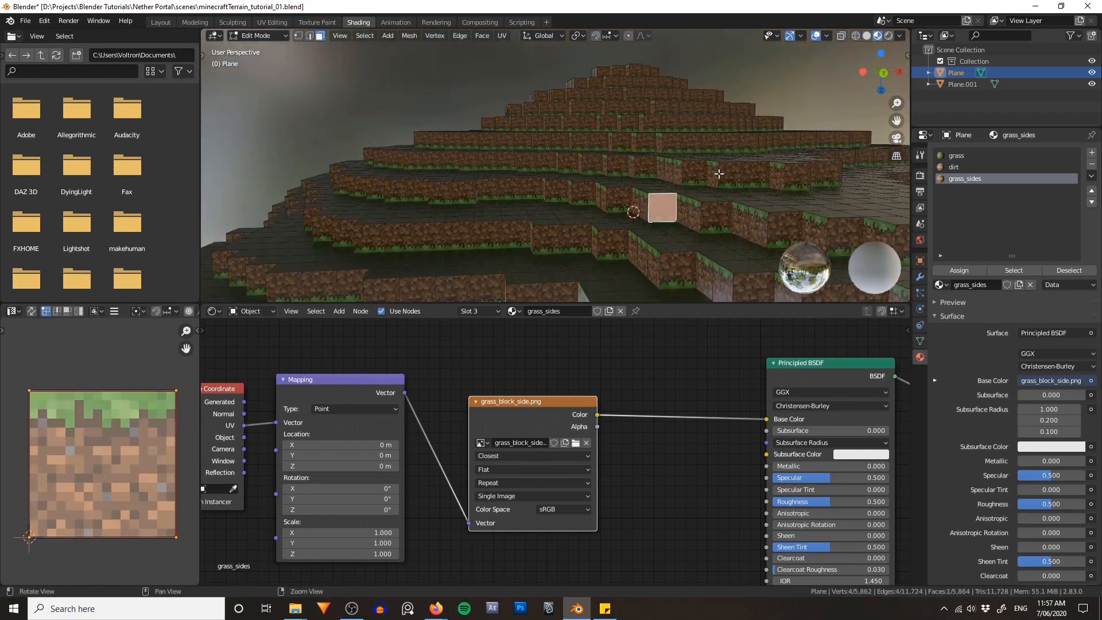
middle_click_drag(715, 172, 656, 153, "shift")
left_click(387, 36)
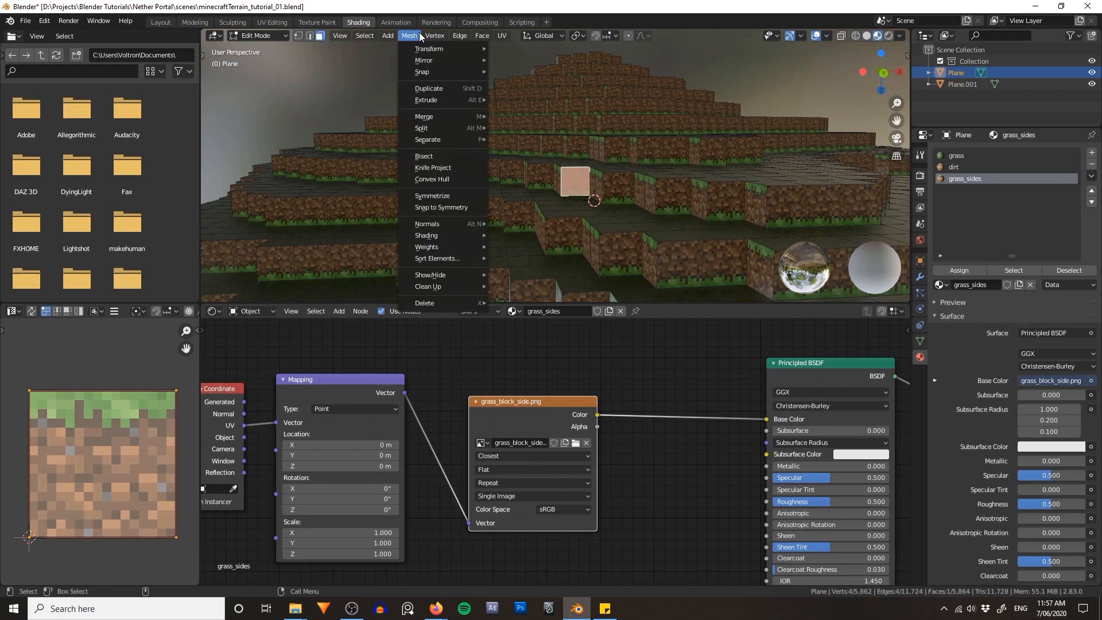
left_click(364, 35)
mouse_move(459, 155)
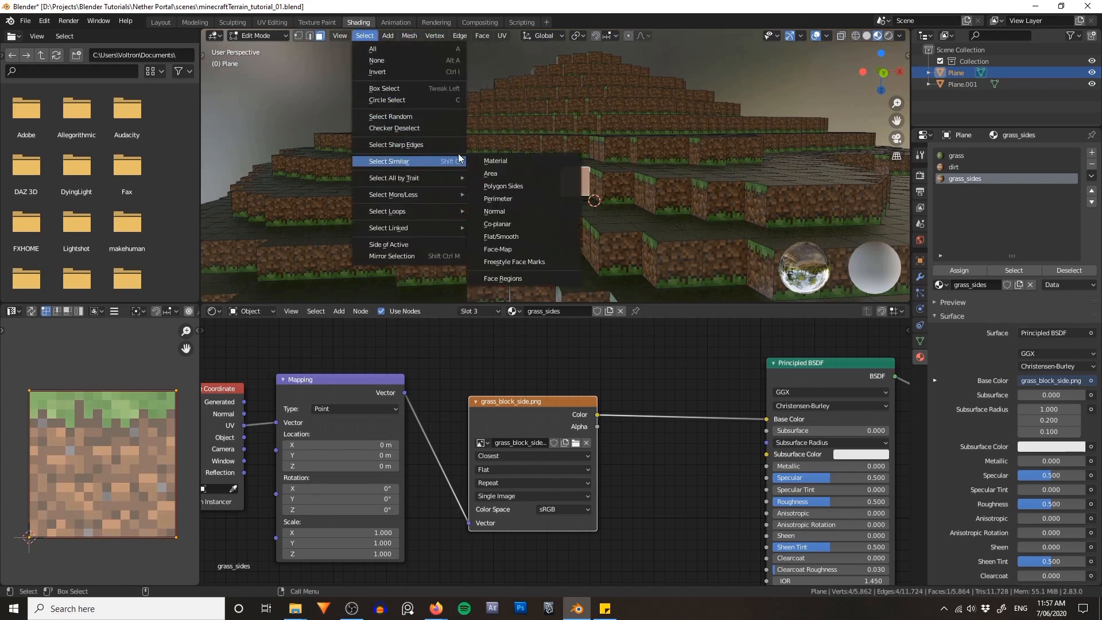
left_click(530, 213)
- Rotate the UVs of the selected upside-down grass faces by 180 degrees
key("r")
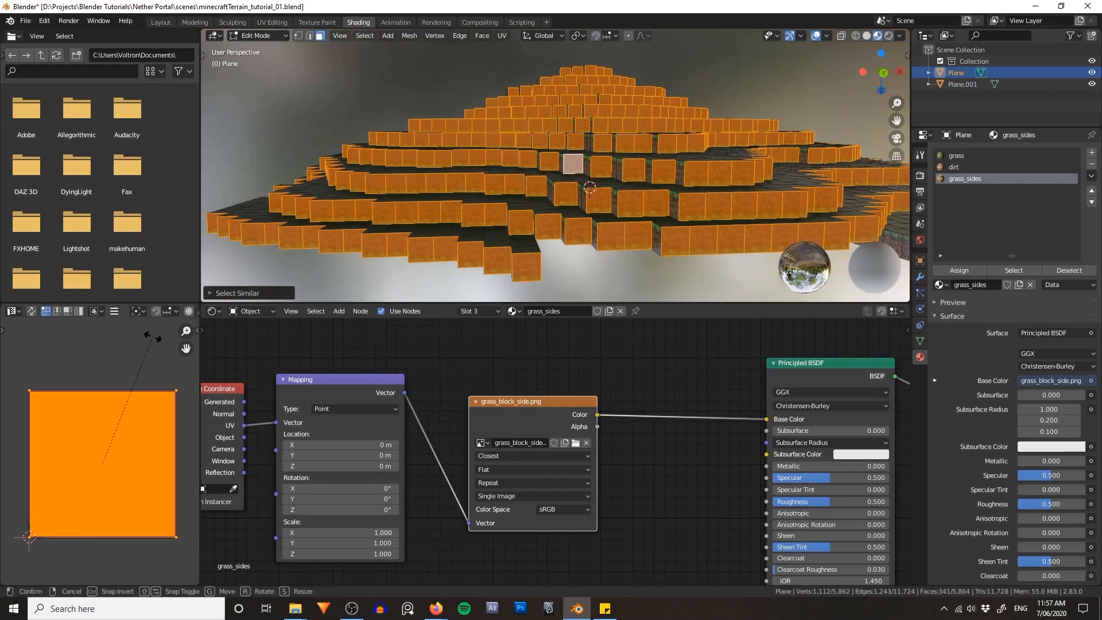
type("180")
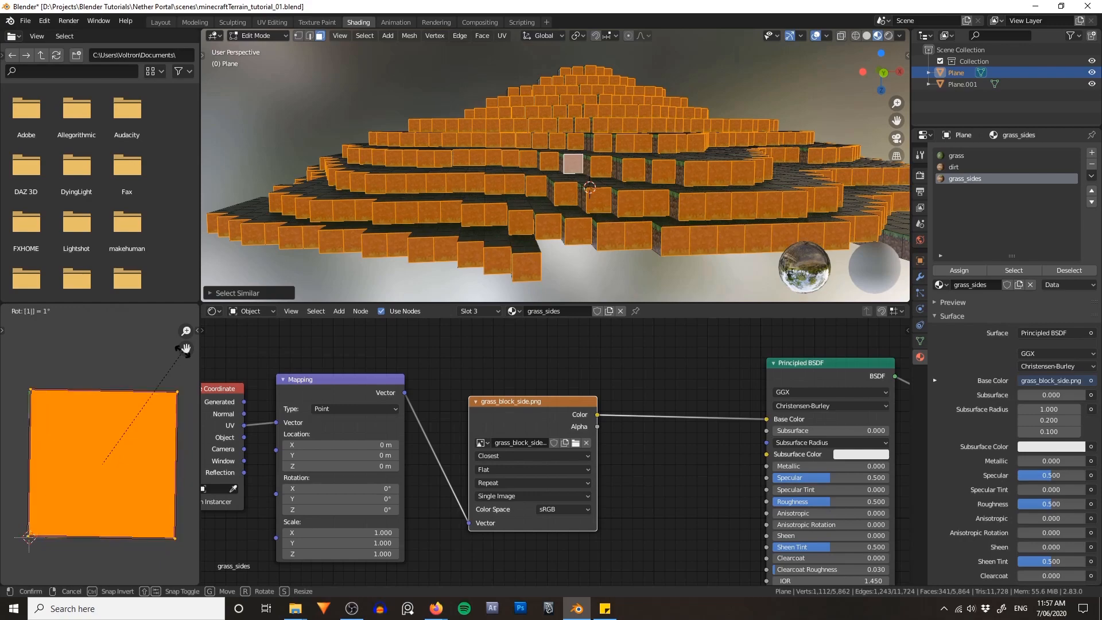
key("Return")
- Select one face on the remaining terrain side with sideways grass and extend the selection to all faces with the same normal
middle_click_drag(617, 184, 568, 174)
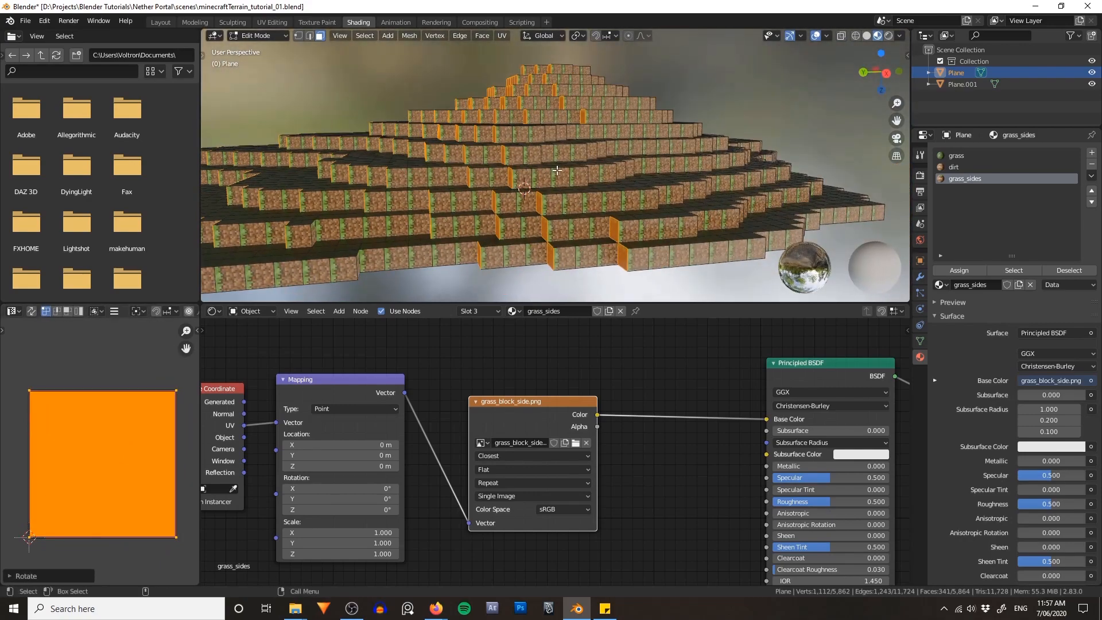
left_click(570, 176)
left_click(370, 39)
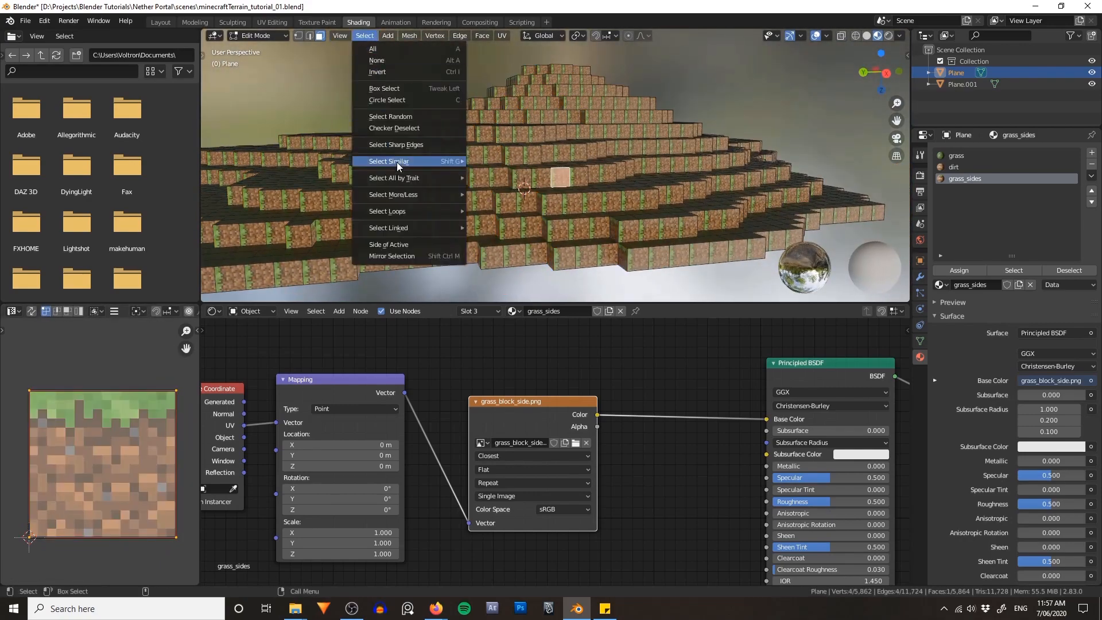
mouse_move(397, 162)
left_click(527, 201)
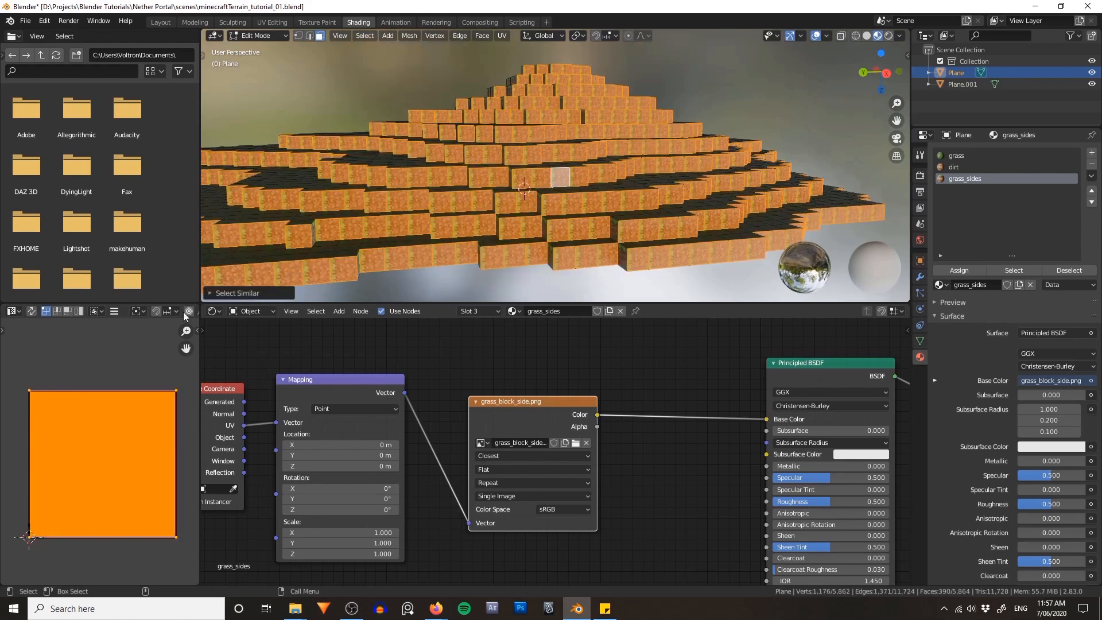
- Rotate the selected side faces' UVs by 90 degrees and return to Object Mode
type("r90")
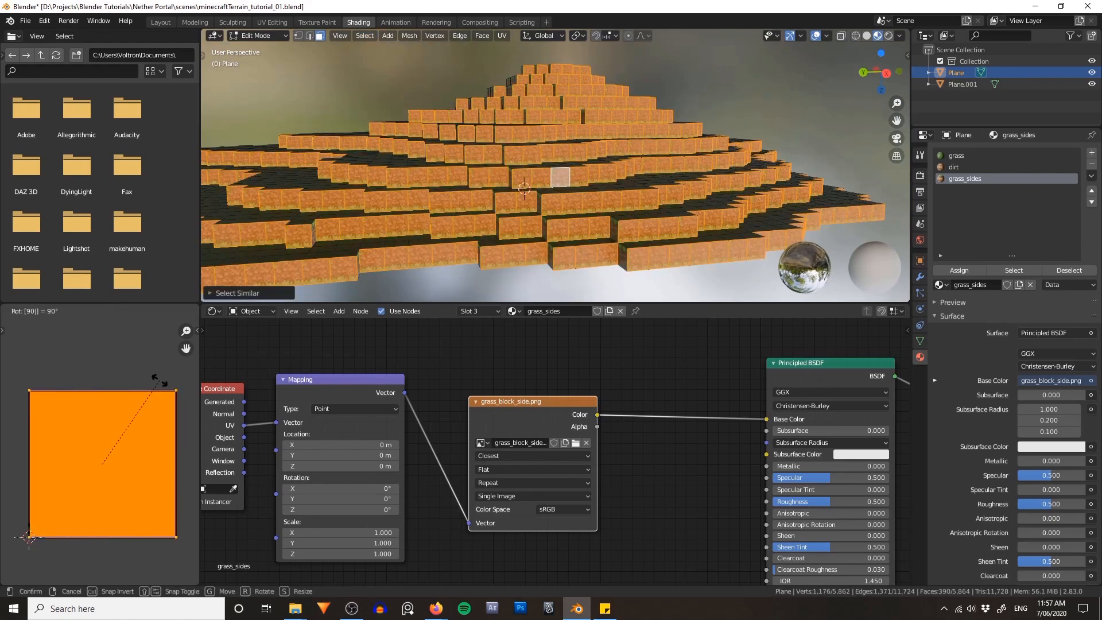
key("Return")
key("Tab")
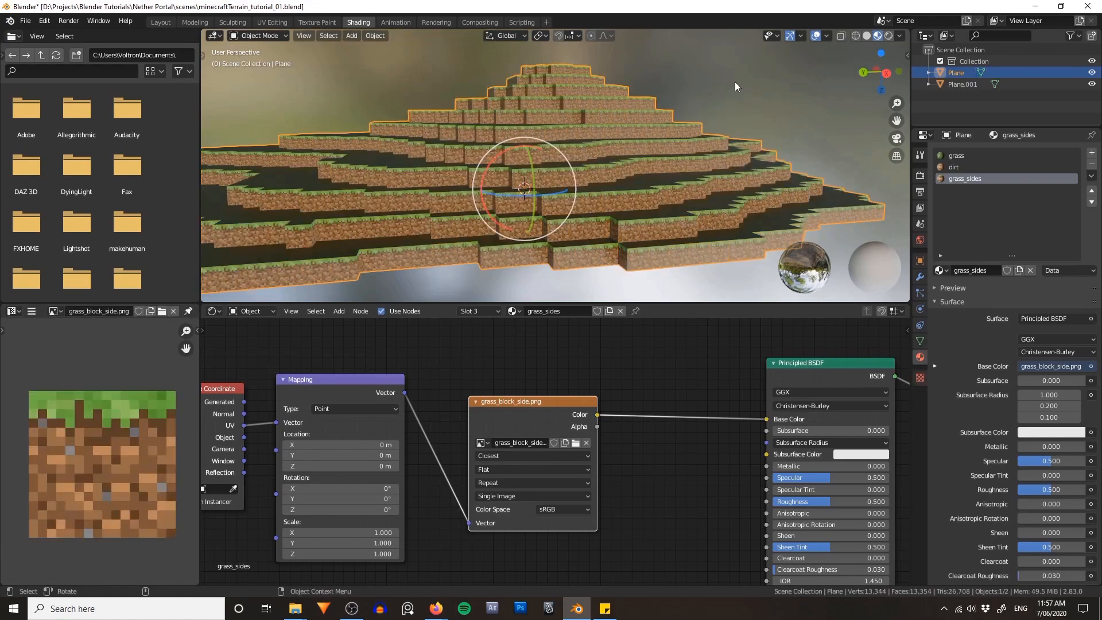
- Deselect the terrain and enlarge the 3D viewport to see more of the textured hill
middle_click_drag(735, 82, 651, 153)
left_click(556, 127)
key("alt+r")
left_click(694, 160)
scroll(618, 146, "up", 4)
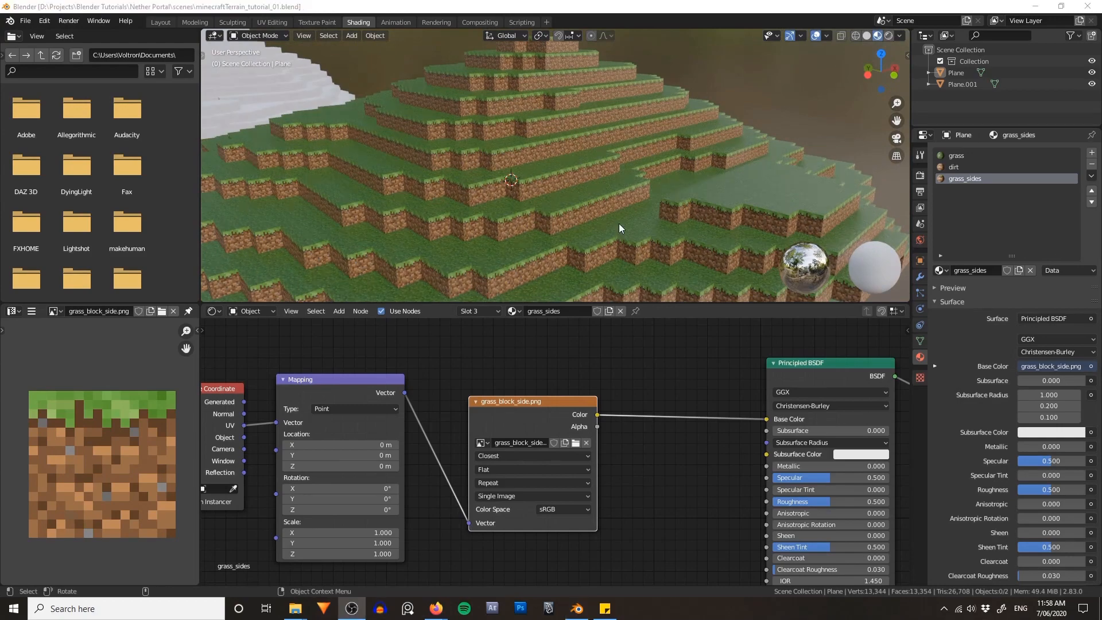
left_click_drag(657, 303, 640, 386)
middle_click_drag(636, 319, 619, 264)
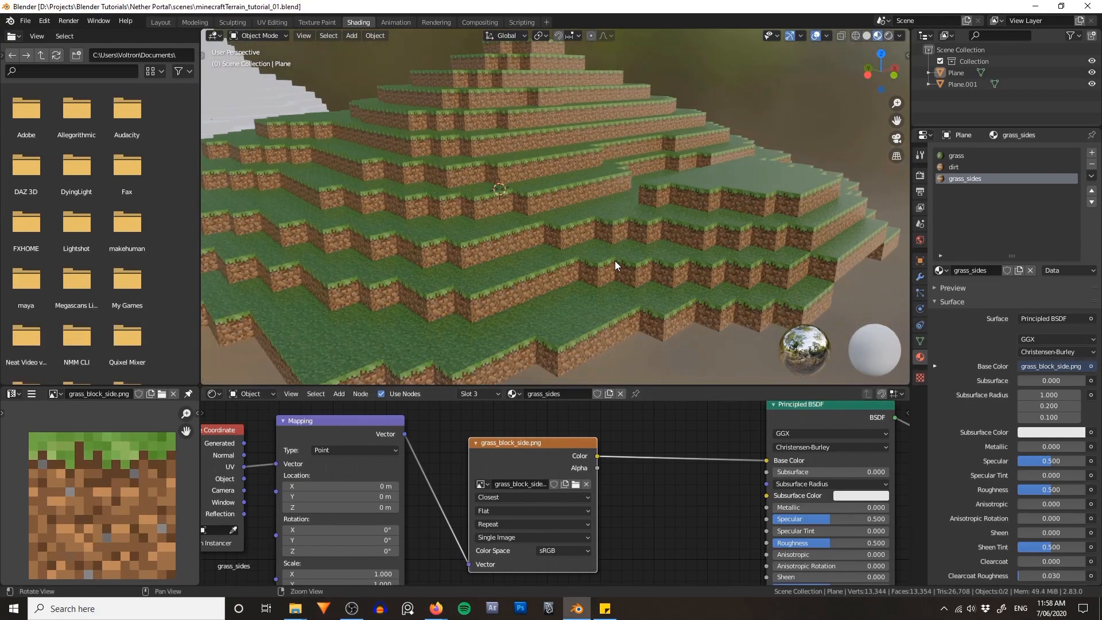
- Set the Specular value of the terrain's grass material to 0
left_click(614, 261)
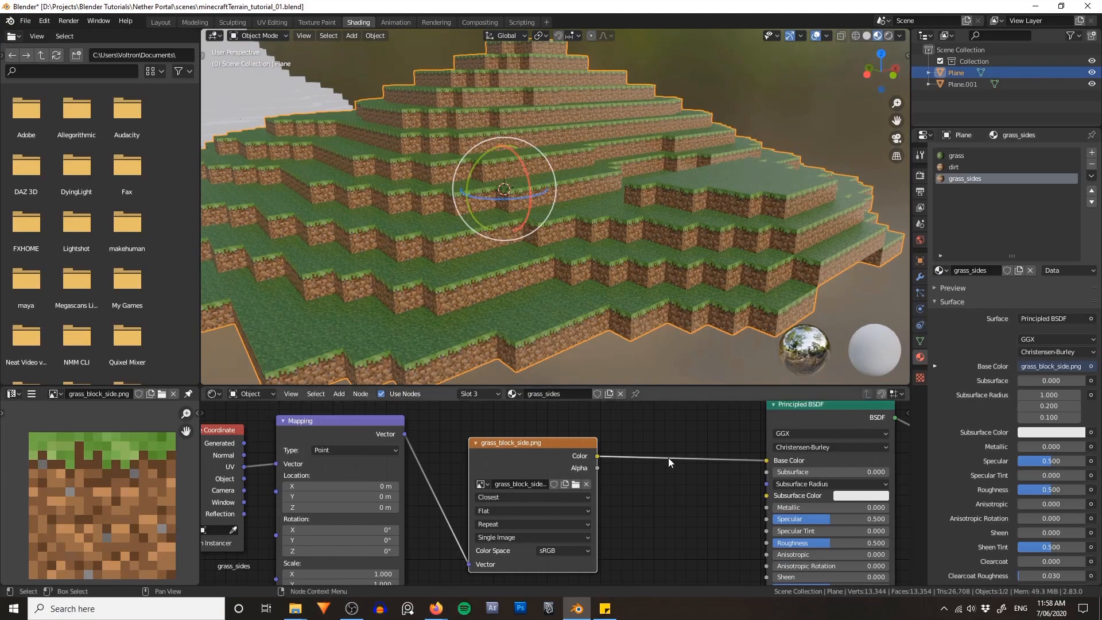
middle_click_drag(668, 457, 585, 432)
middle_click_drag(660, 321, 724, 235)
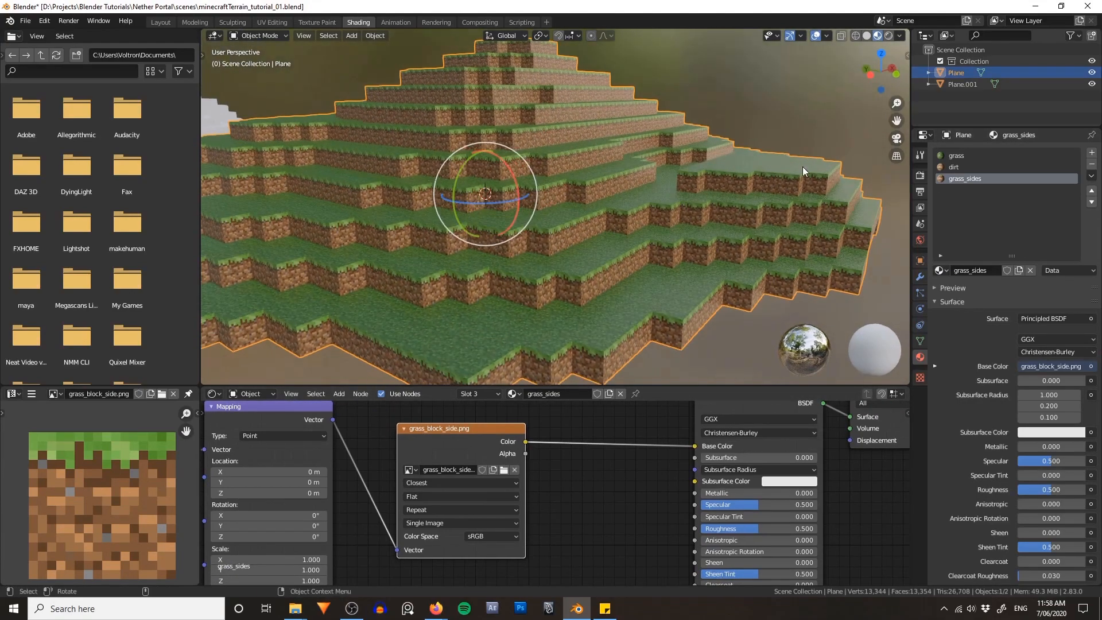
left_click(955, 156)
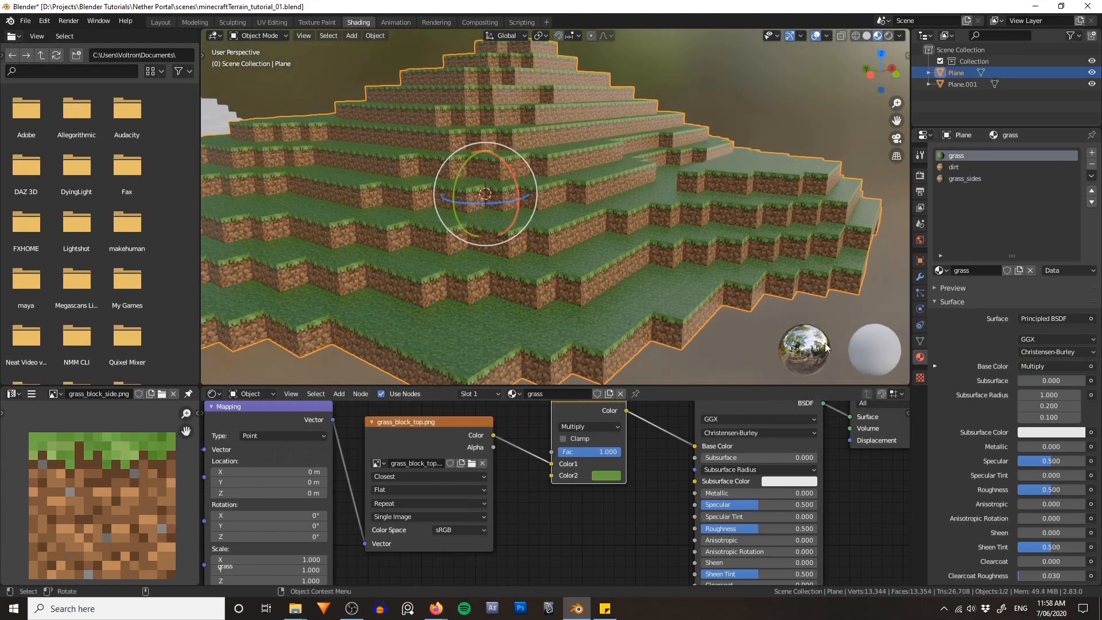
middle_click_drag(629, 490, 678, 513)
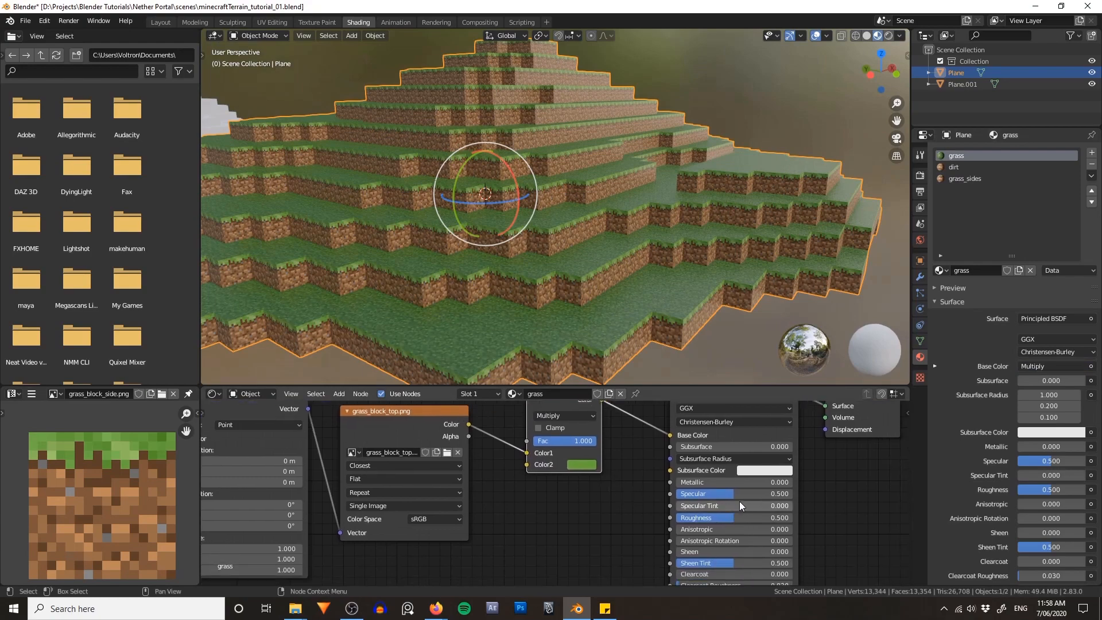
left_click_drag(727, 494, 680, 494)
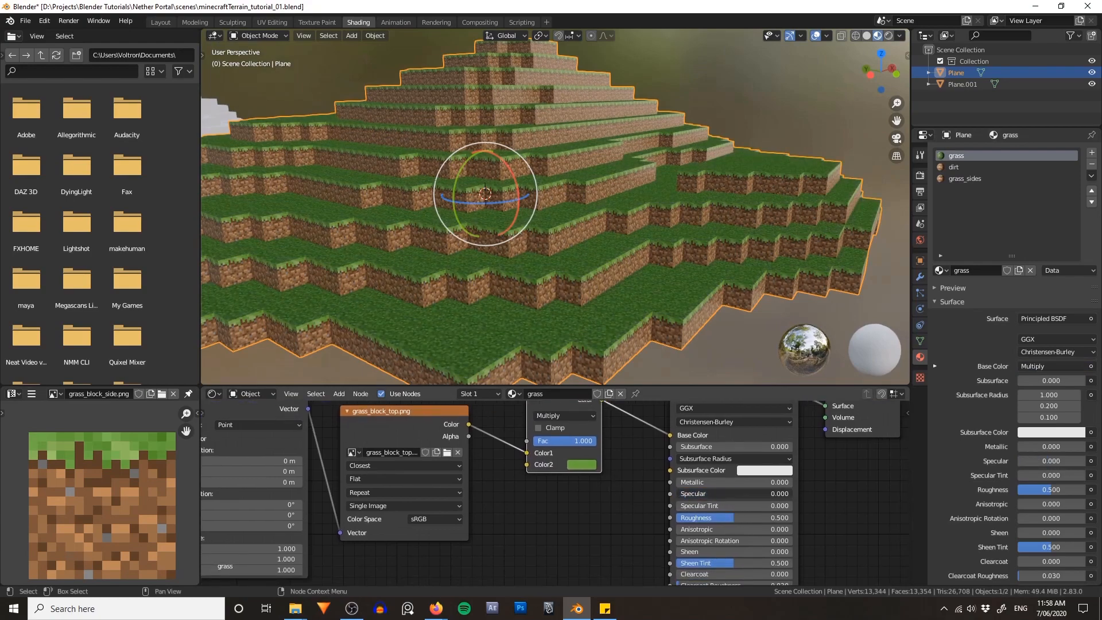
middle_click_drag(711, 310, 689, 253)
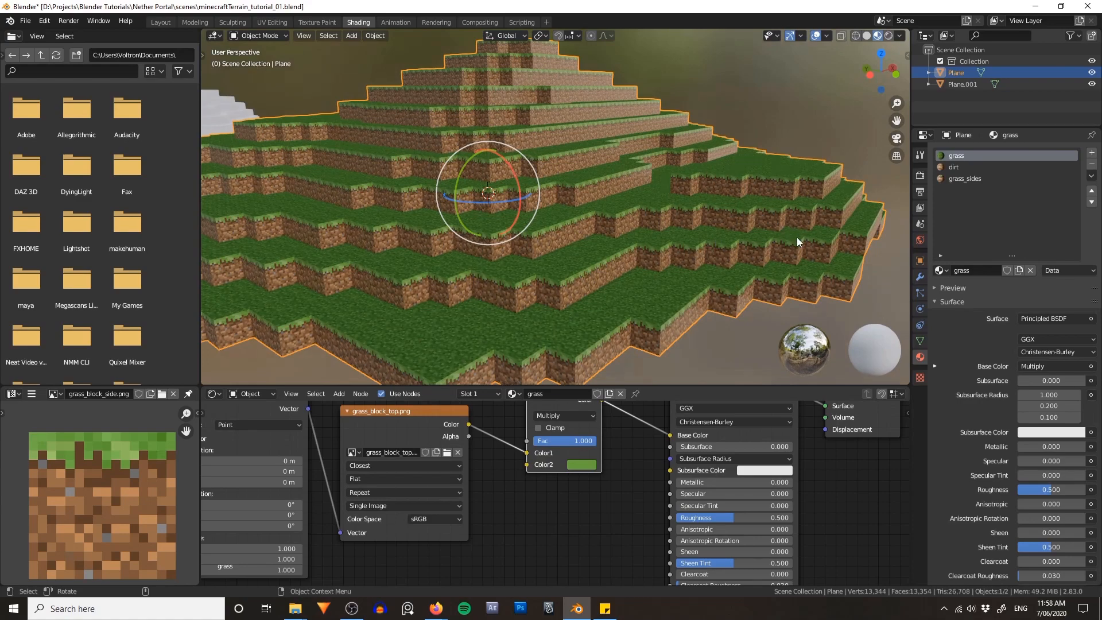
middle_click_drag(843, 178, 829, 172, "alt")
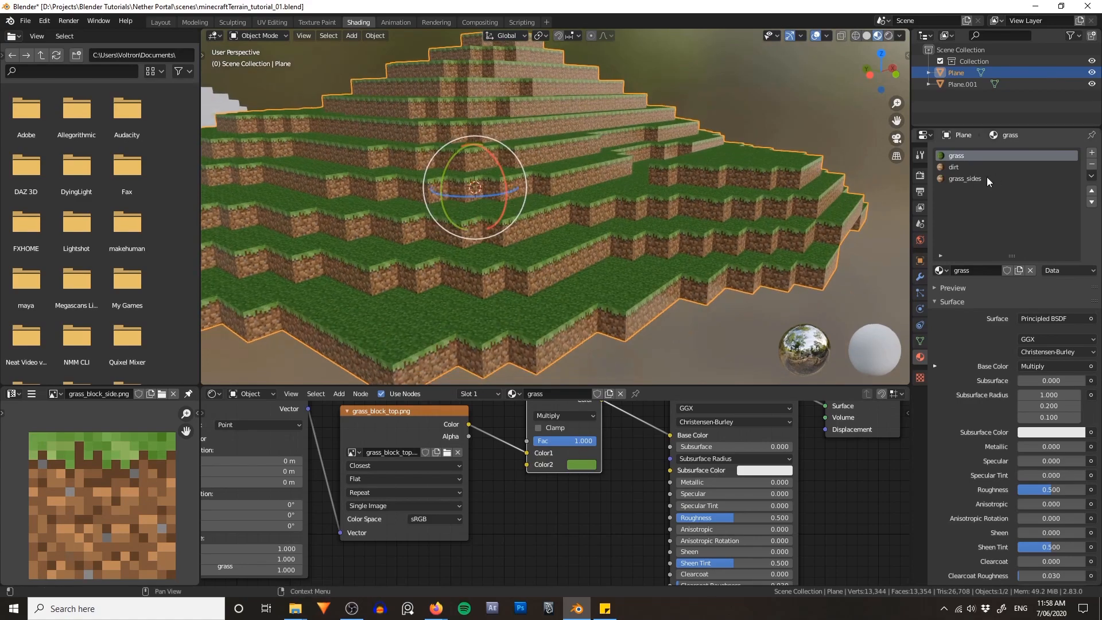
- Make the terrain's grass_sides material active and save the file
left_click(964, 179)
middle_click_drag(683, 275, 656, 229)
scroll(675, 231, "up", 1)
scroll(687, 242, "up", 2)
scroll(562, 445, "down", 3)
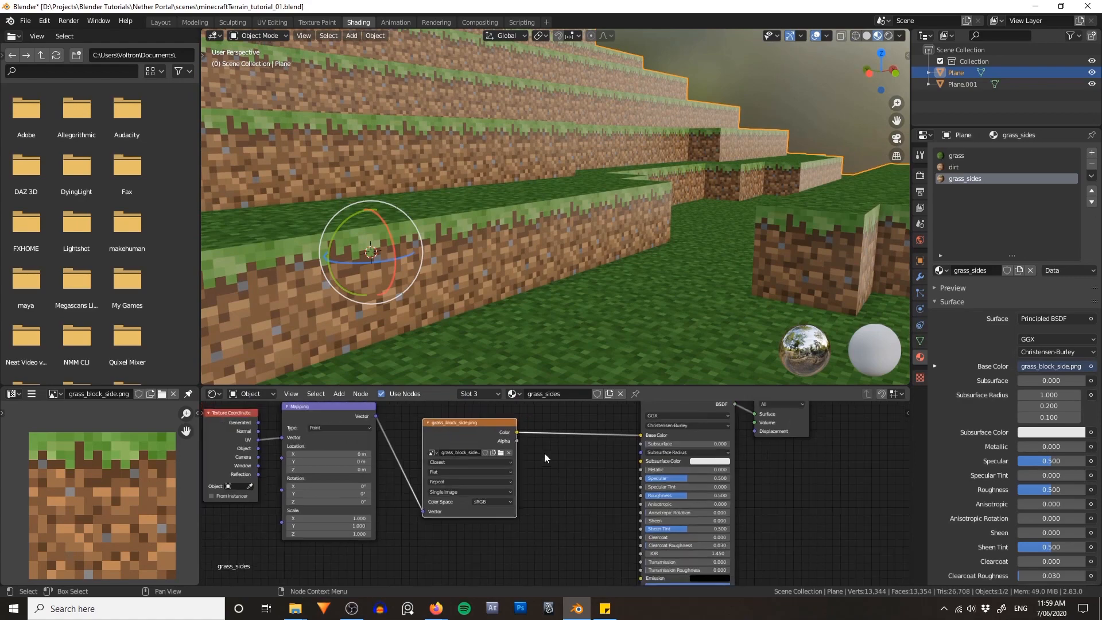
scroll(546, 460, "down", 1)
key("ctrl+s")
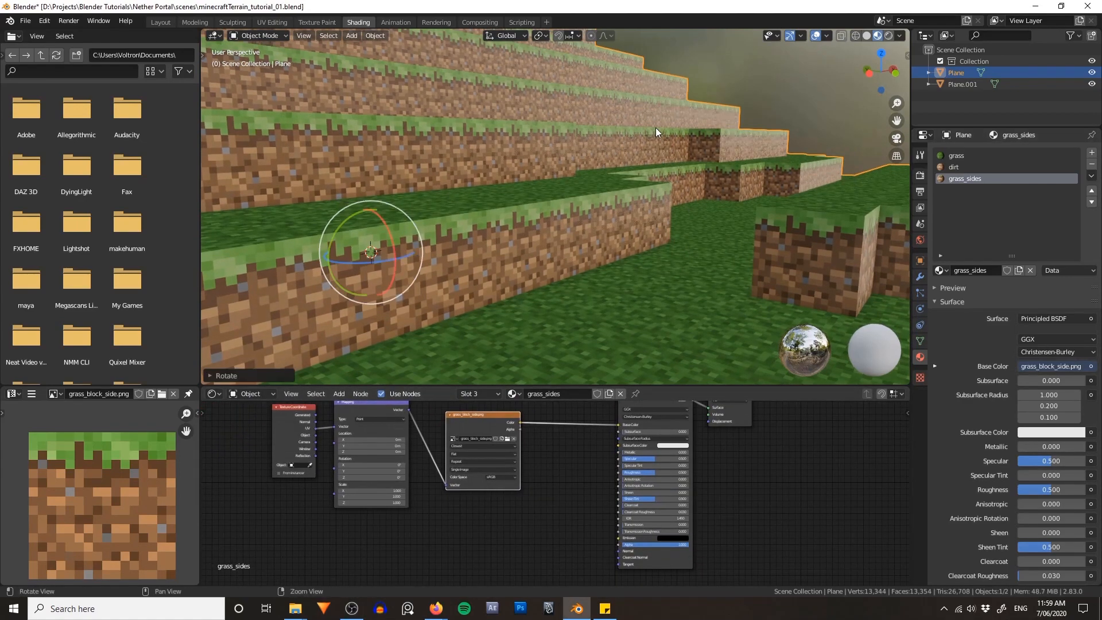
middle_click_drag(651, 148, 581, 115)
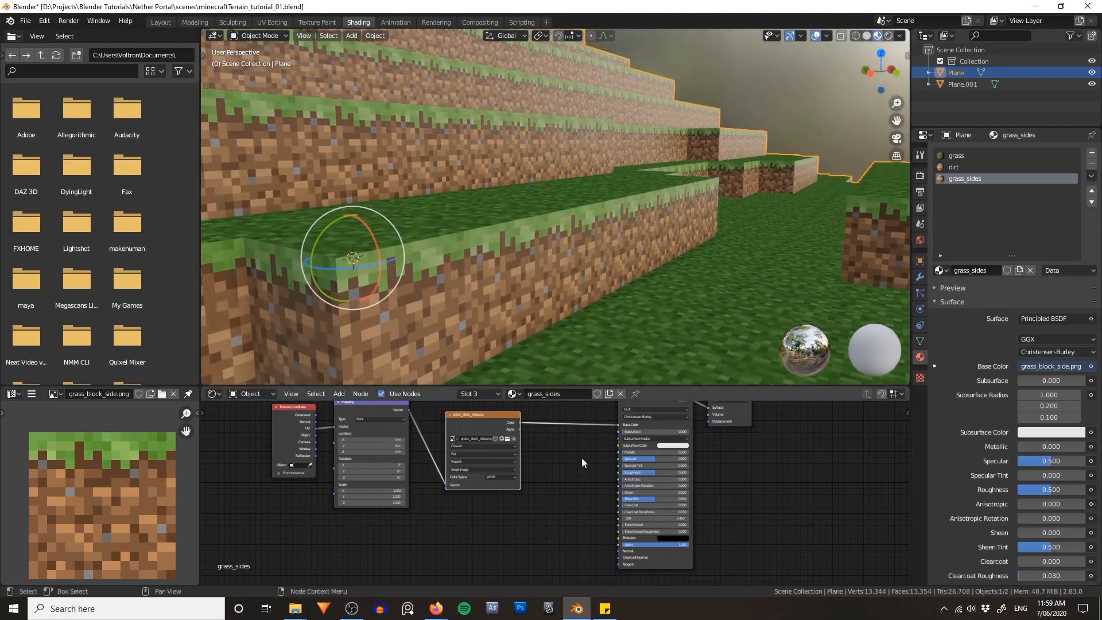
- Add a ColorRamp node to the grass_sides material below the link between the image texture and the Principled BSDF
key("shift+a")
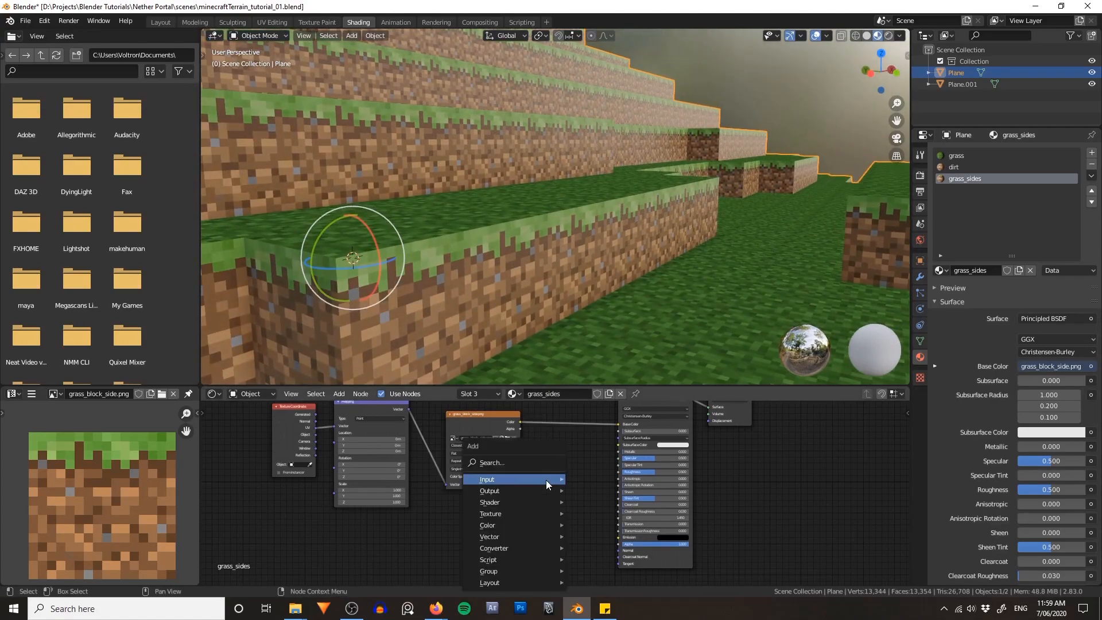
mouse_move(535, 475)
left_click(492, 462)
type("ramp")
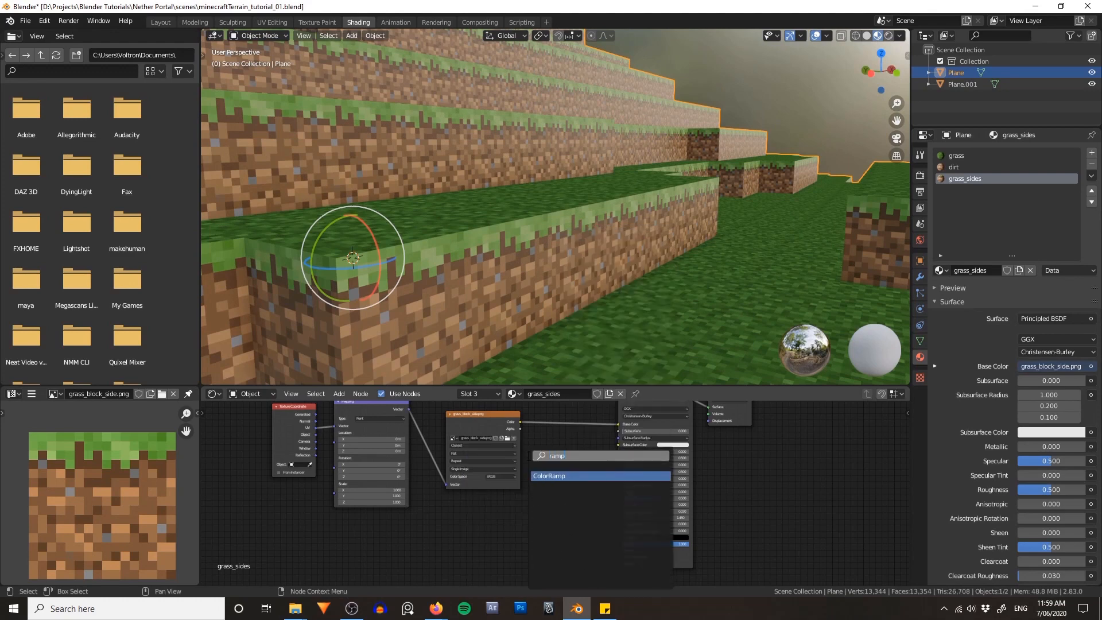
left_click(560, 477)
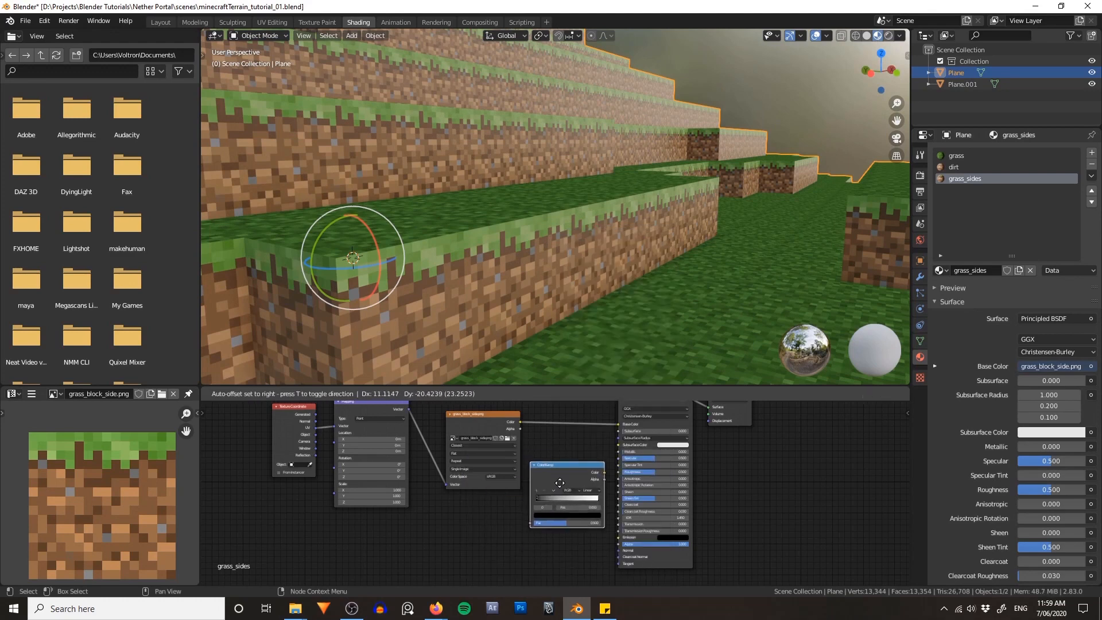
left_click(559, 472)
- Shift the Texture Coordinate, Mapping and image texture nodes left and place the ColorRamp between the image texture and the Principled BSDF
key("Home")
scroll(485, 516, "down", 2)
left_click_drag(311, 422, 567, 522)
key("g")
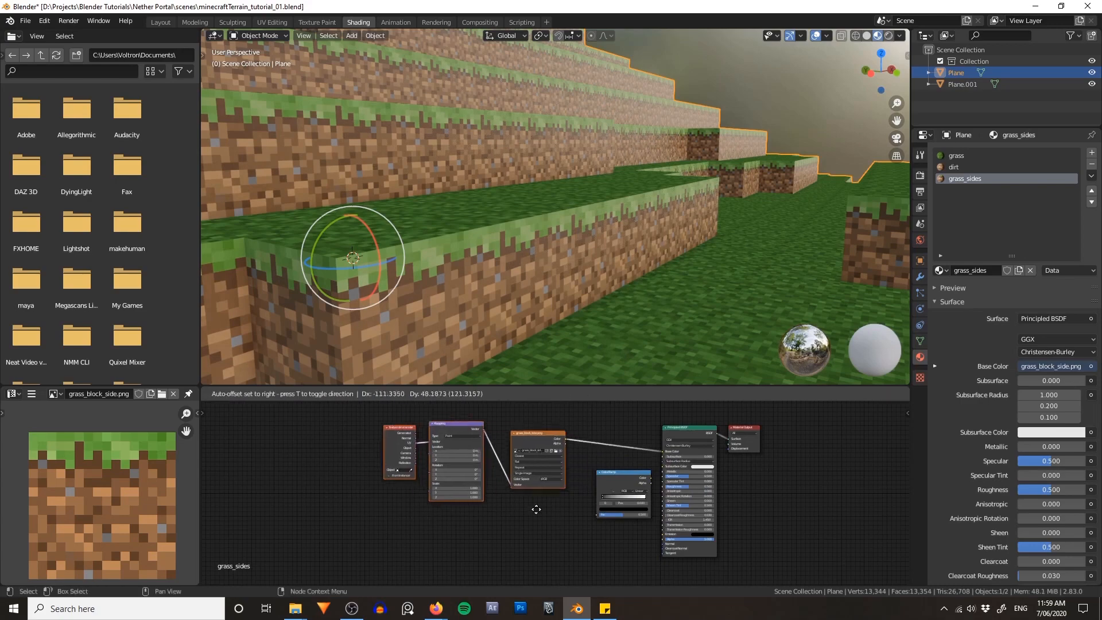
left_click(532, 507)
left_click_drag(626, 482, 606, 472)
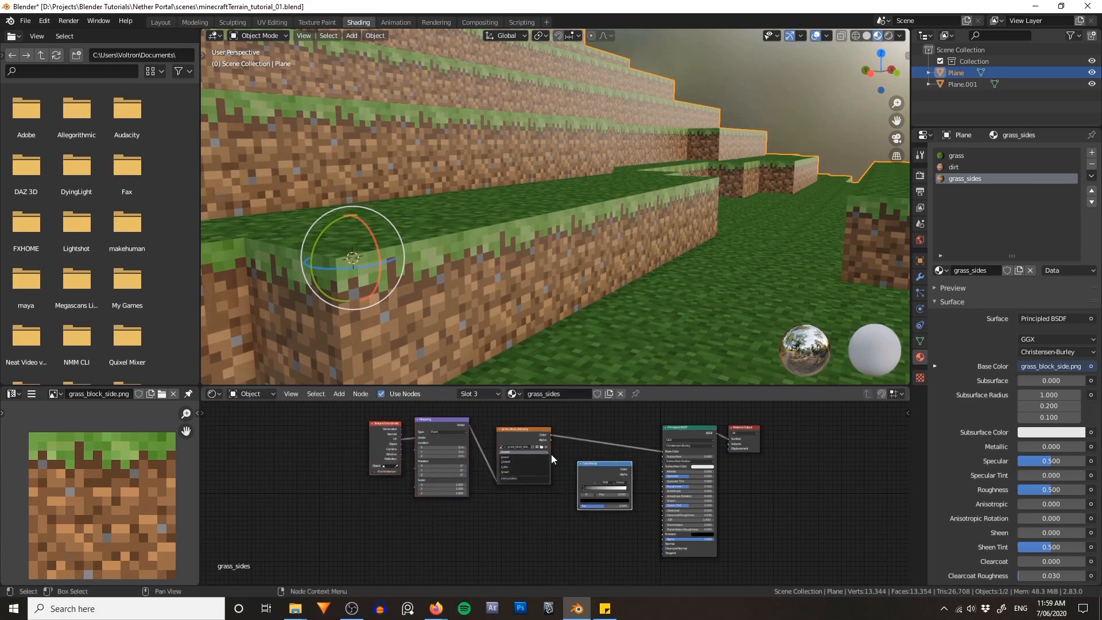
- Connect the grass_block_side.png color output to the ColorRamp's Fac and preview the ramp on the terrain
scroll(551, 453, "up", 2)
left_click_drag(502, 435, 541, 541)
left_click(573, 481, "ctrl+shift")
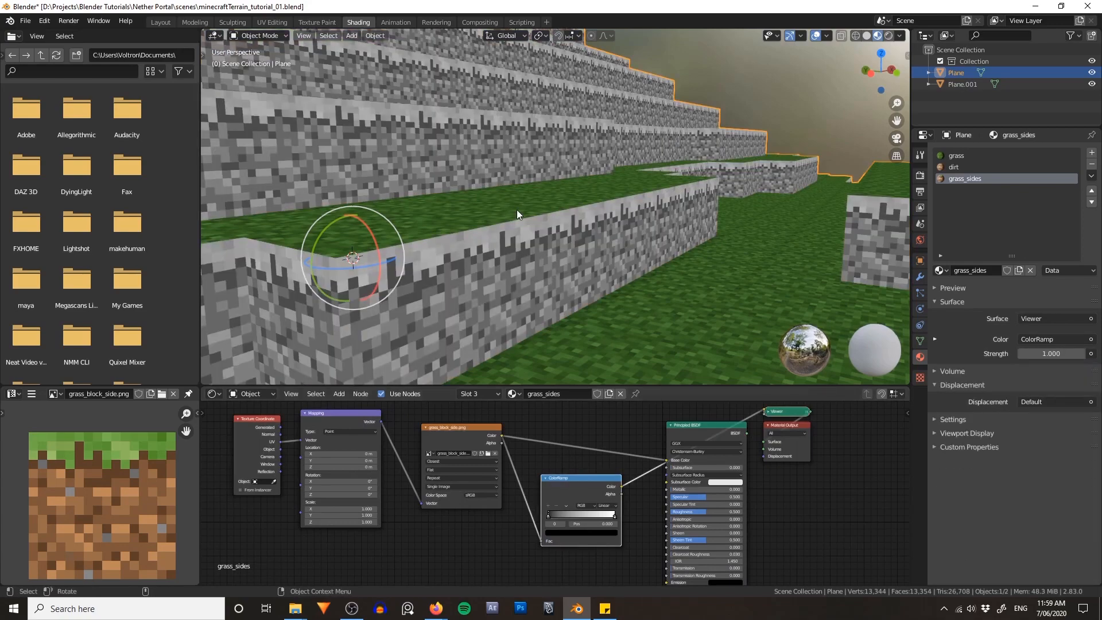
- Connect the ColorRamp color to the Principled BSDF's Roughness and restore the shader as material output, comparing the surface without the link
scroll(632, 450, "up", 4)
middle_click_drag(603, 456, 537, 431)
left_click_drag(549, 474, 609, 508)
scroll(573, 448, "up", 2, "shift")
left_click(633, 432, "ctrl+shift")
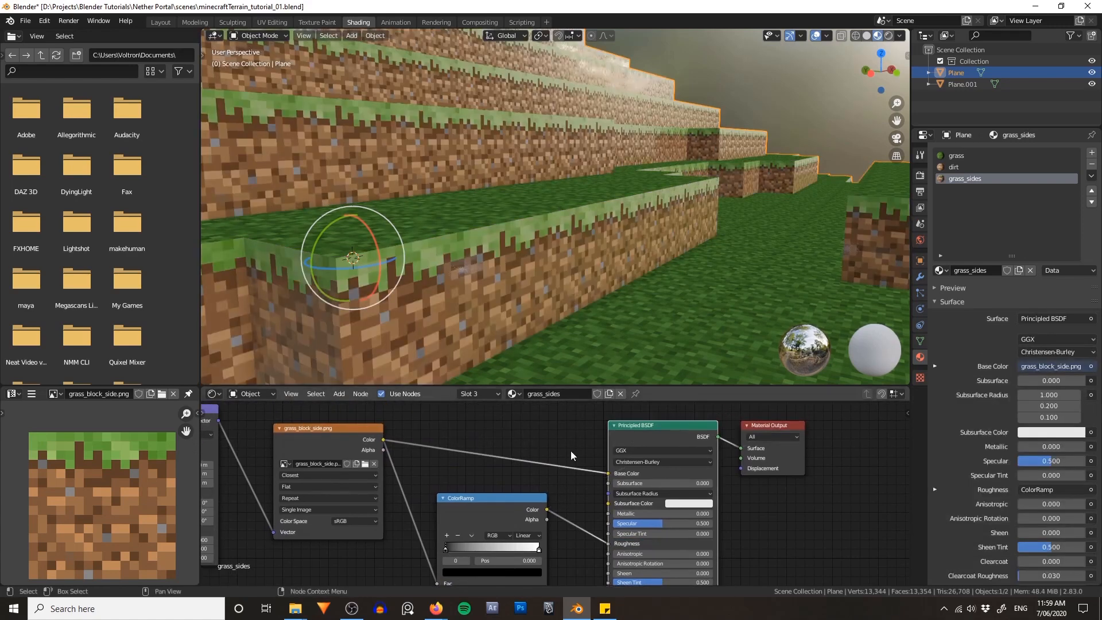
left_click_drag(607, 544, 598, 536)
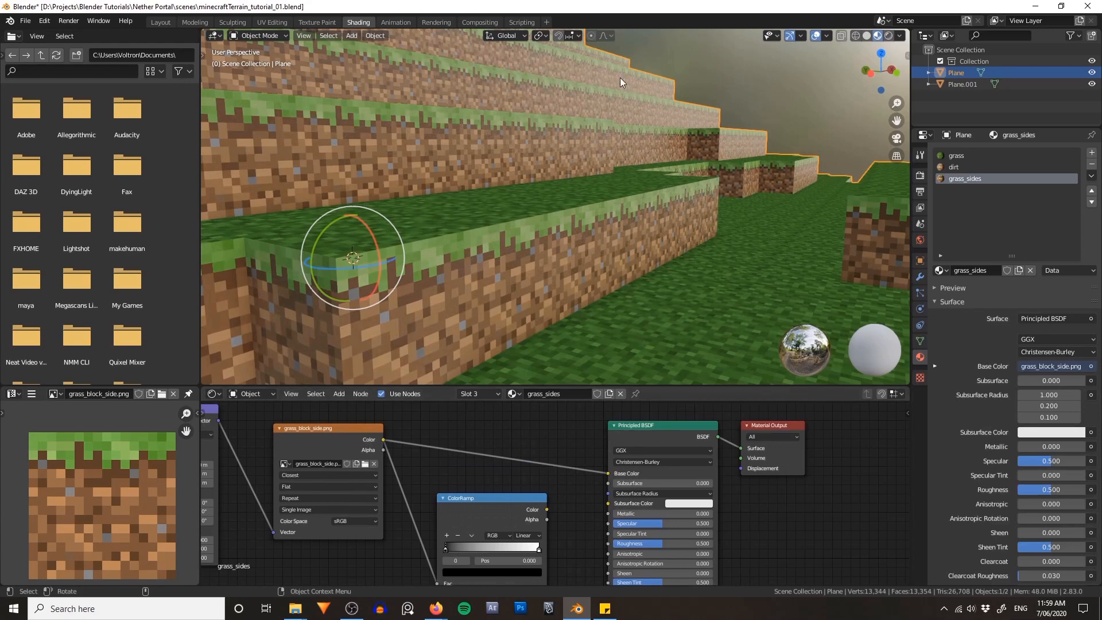
left_click_drag(547, 509, 608, 543)
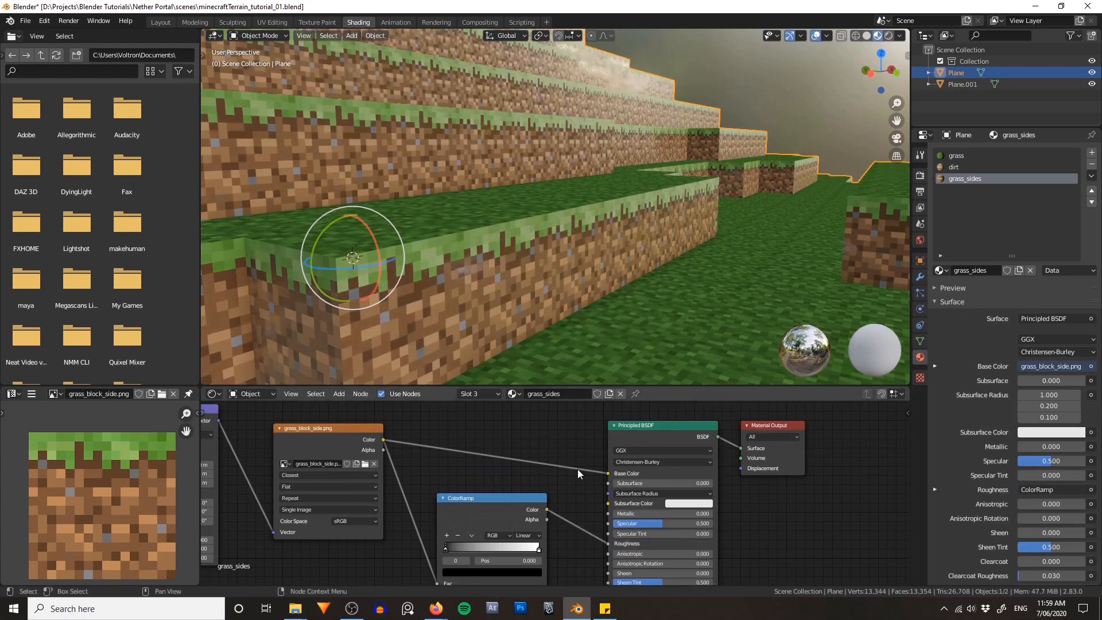
- Lighten the roughness ColorRamp's black stop to a grey with a value of 0.462
middle_click_drag(577, 470, 587, 461)
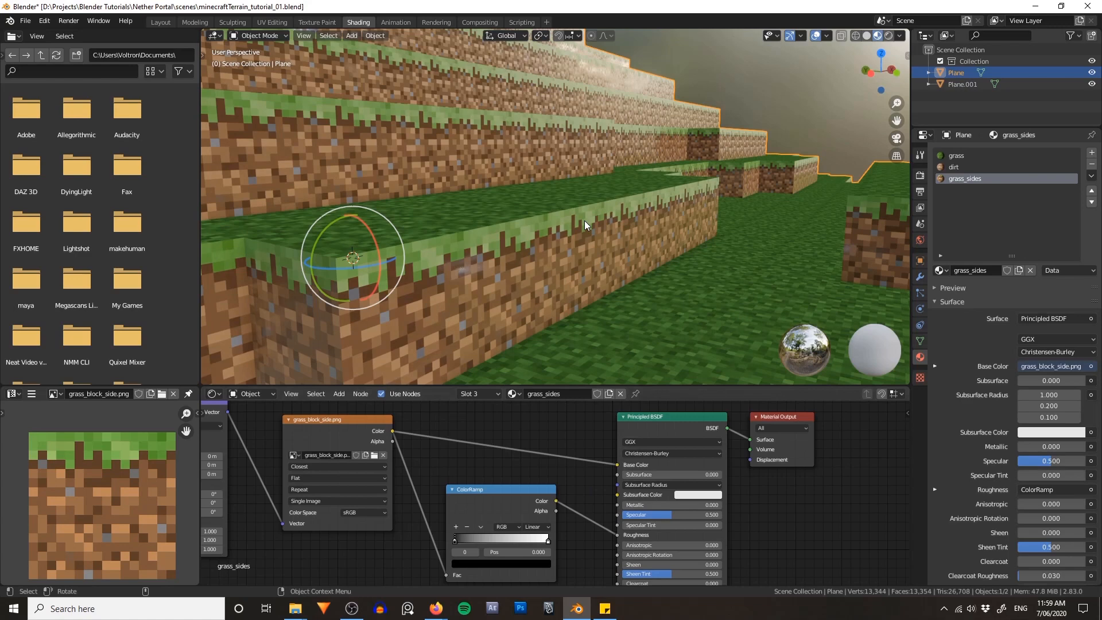
left_click(467, 563)
left_click_drag(530, 496, 531, 467)
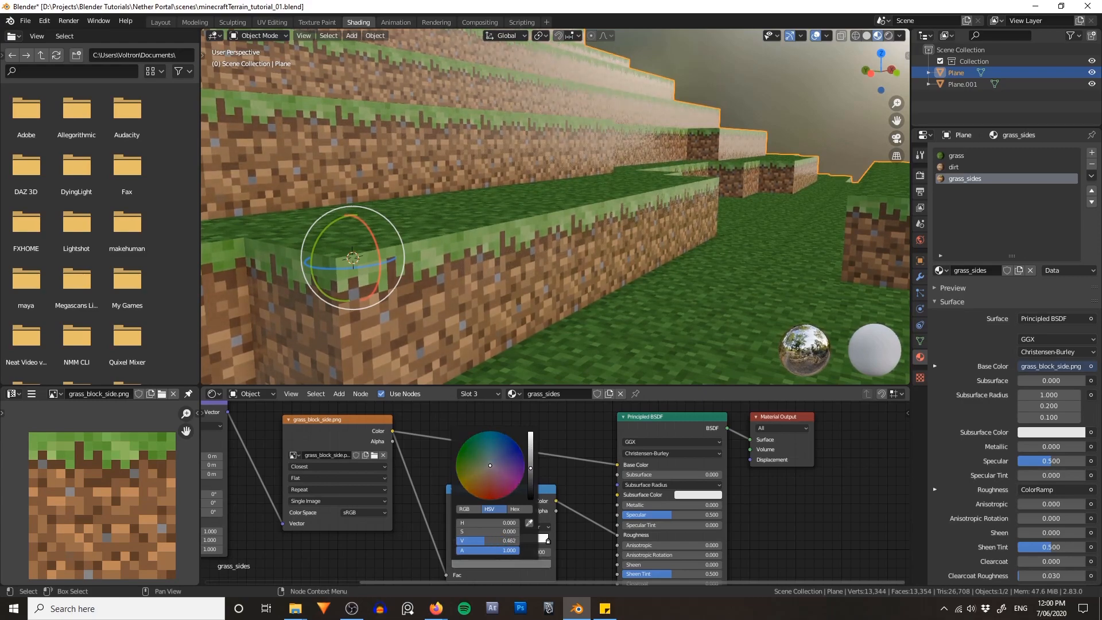
scroll(424, 535, "down", 2)
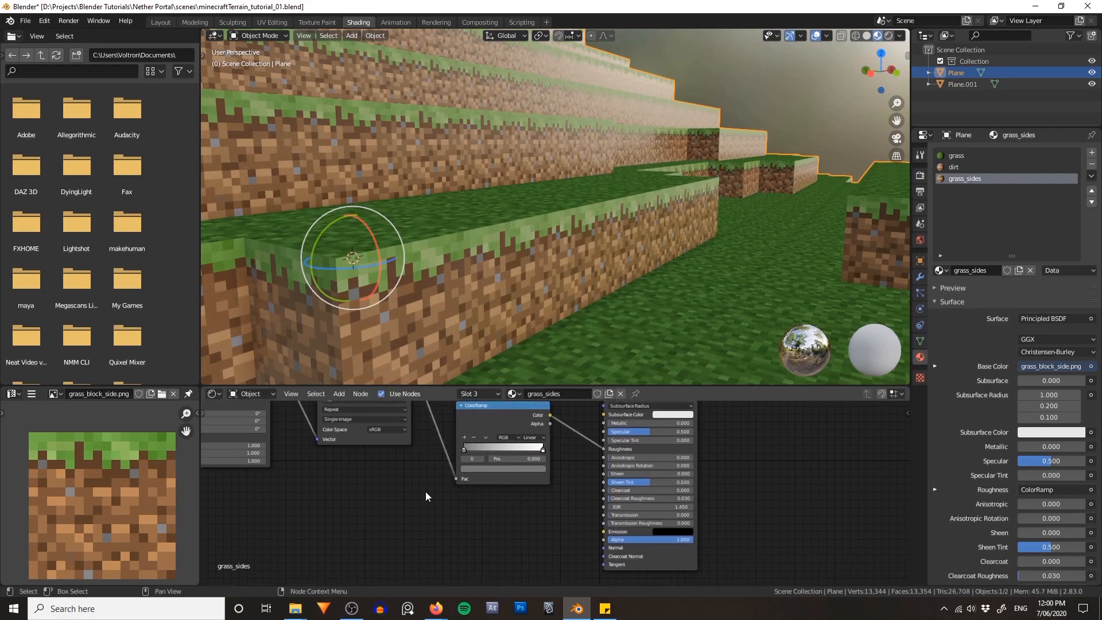
- Add a second ColorRamp node below the roughness ColorRamp in the grass_sides material
key("shift+a")
left_click(413, 463)
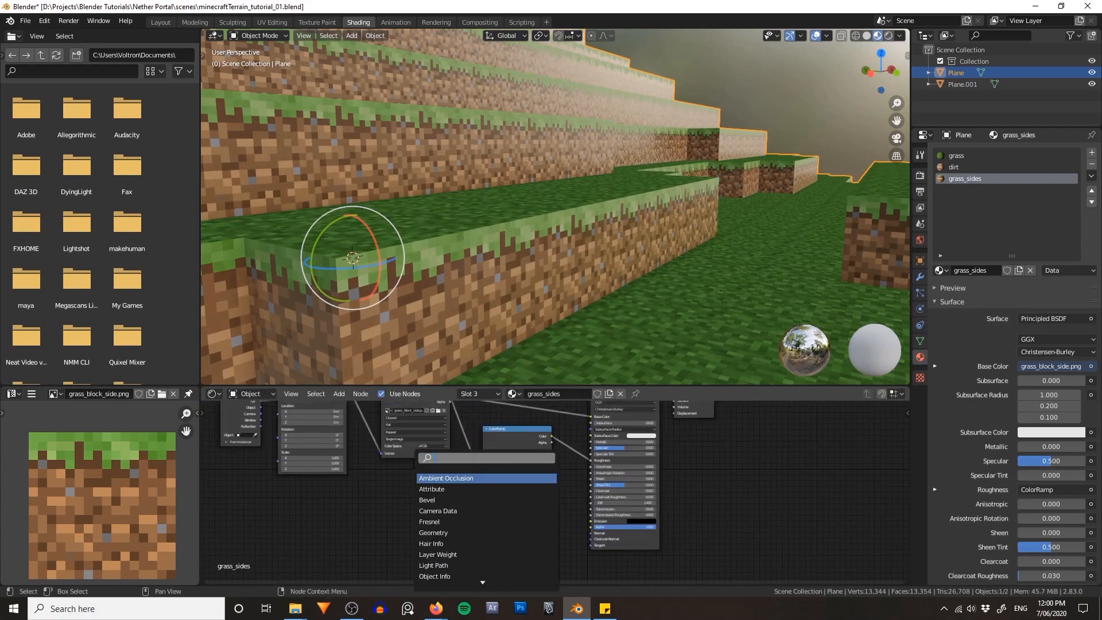
type("ramp")
key("Return")
left_click(419, 505)
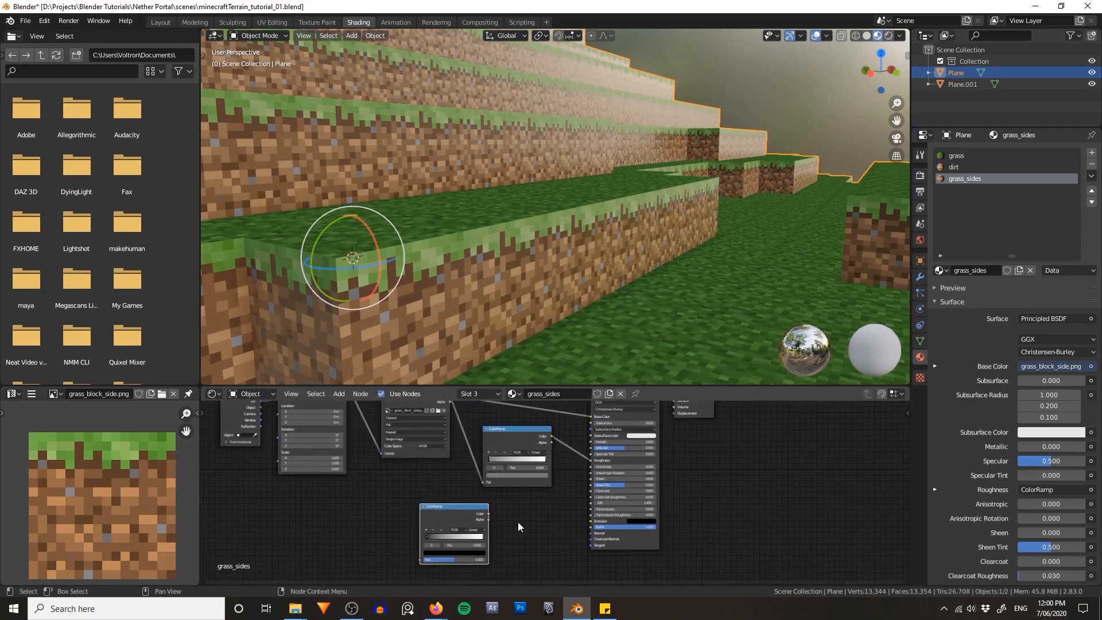
- Add a Bump node between the second ColorRamp and the Principled BSDF
middle_click_drag(517, 522, 511, 504)
key("shift+a")
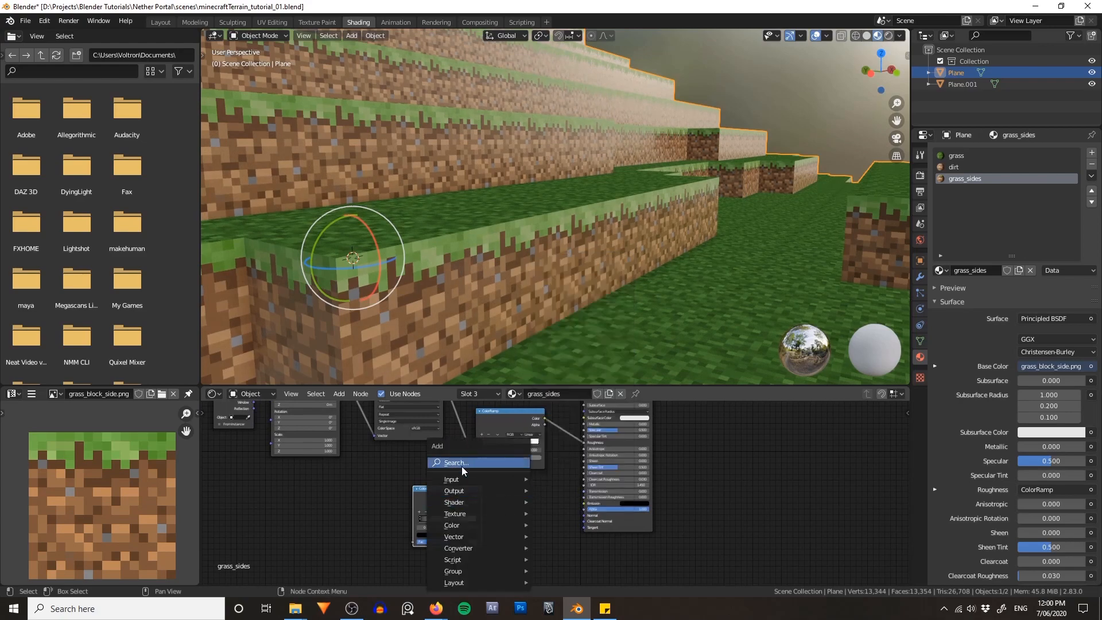
left_click(459, 463)
type("bum")
key("Return")
left_click(508, 488)
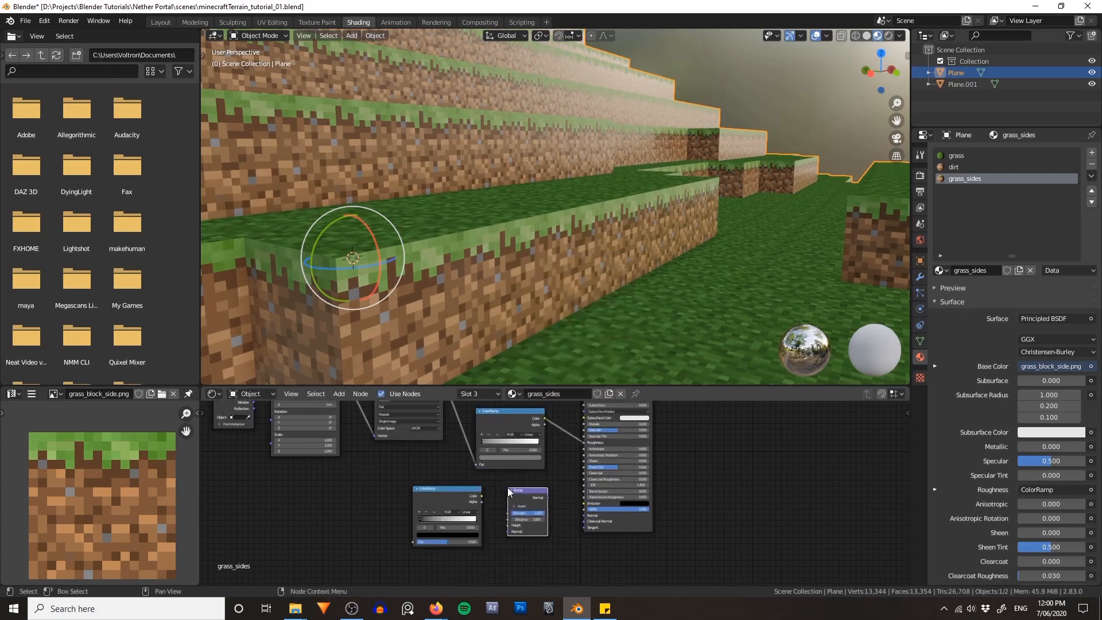
- Move the Texture Coordinate, Mapping and image texture nodes of grass_sides further left, away from the ColorRamp nodes
middle_click_drag(295, 447, 399, 503)
scroll(399, 504, "down", 4)
left_click_drag(279, 423, 537, 520)
key("g")
left_click(478, 524)
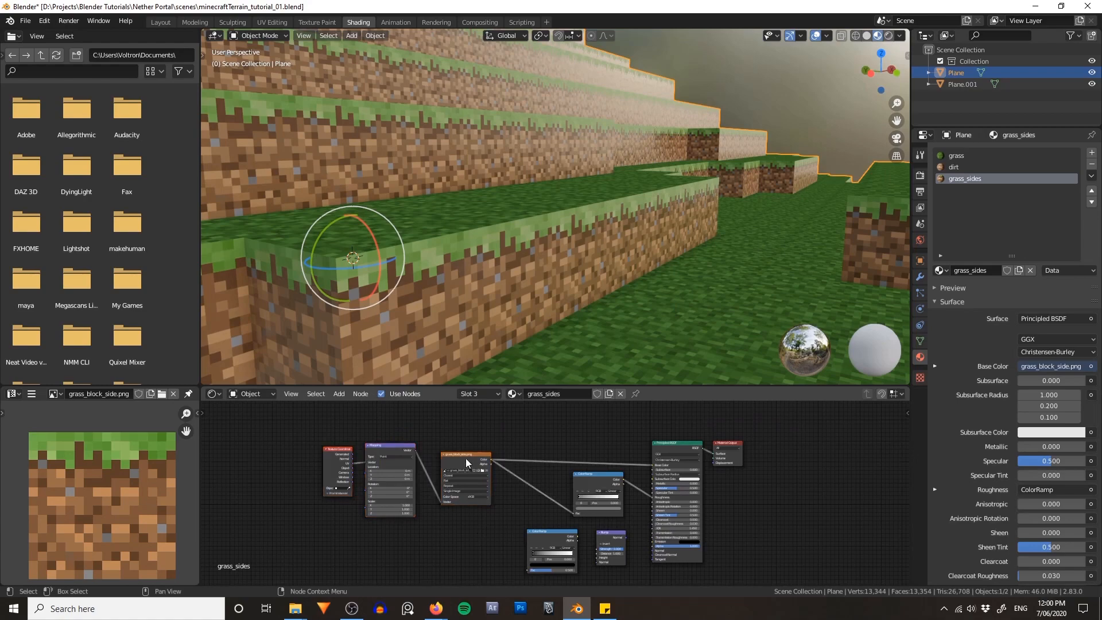
- Connect the grass_sides image texture's Color output to the Fac input of the second ColorRamp
middle_click_drag(514, 485, 473, 464)
left_click_drag(452, 438, 478, 458)
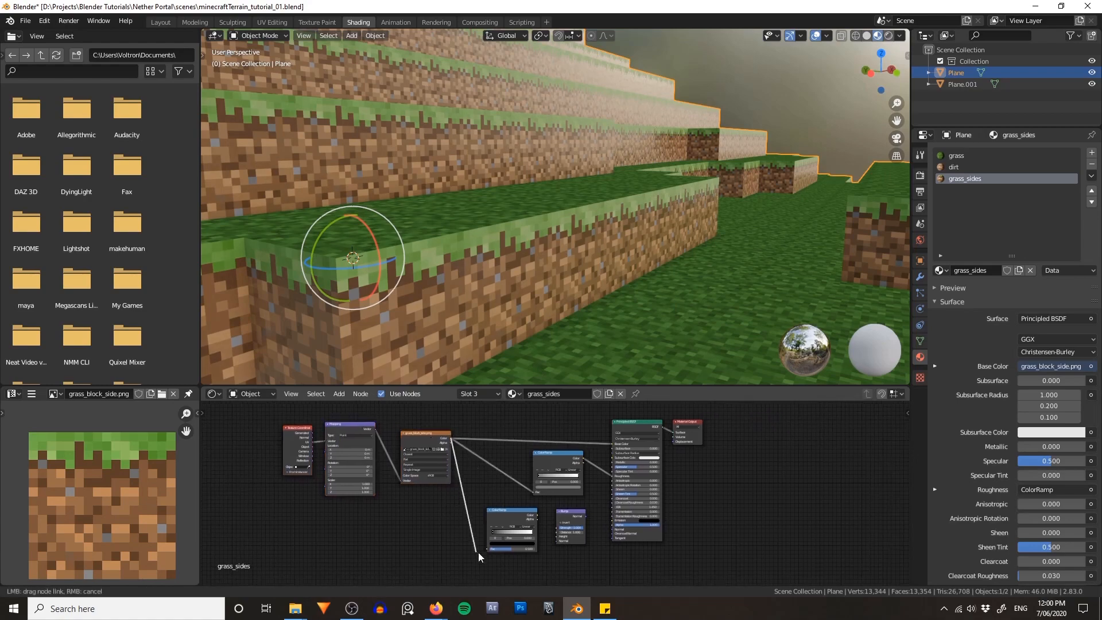
left_click_drag(477, 552, 487, 549)
scroll(580, 577, "up", 2)
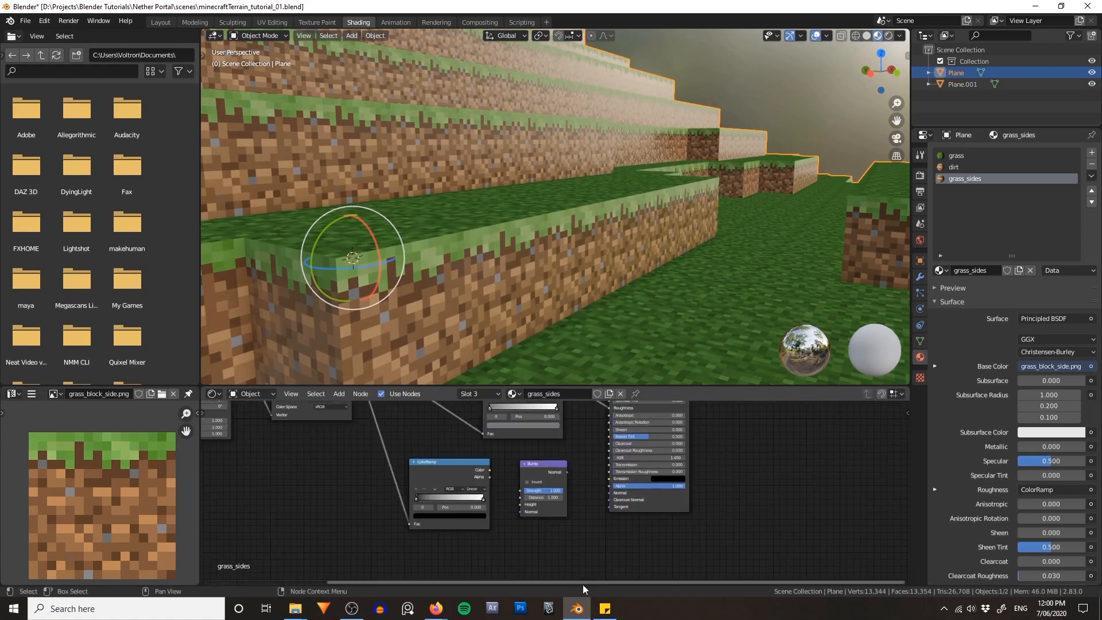
- Connect the second ColorRamp's Color to the Bump node's Height, and the Bump's Normal to the Principled BSDF's Normal
left_click_drag(464, 464, 594, 519)
scroll(565, 474, "up", 2)
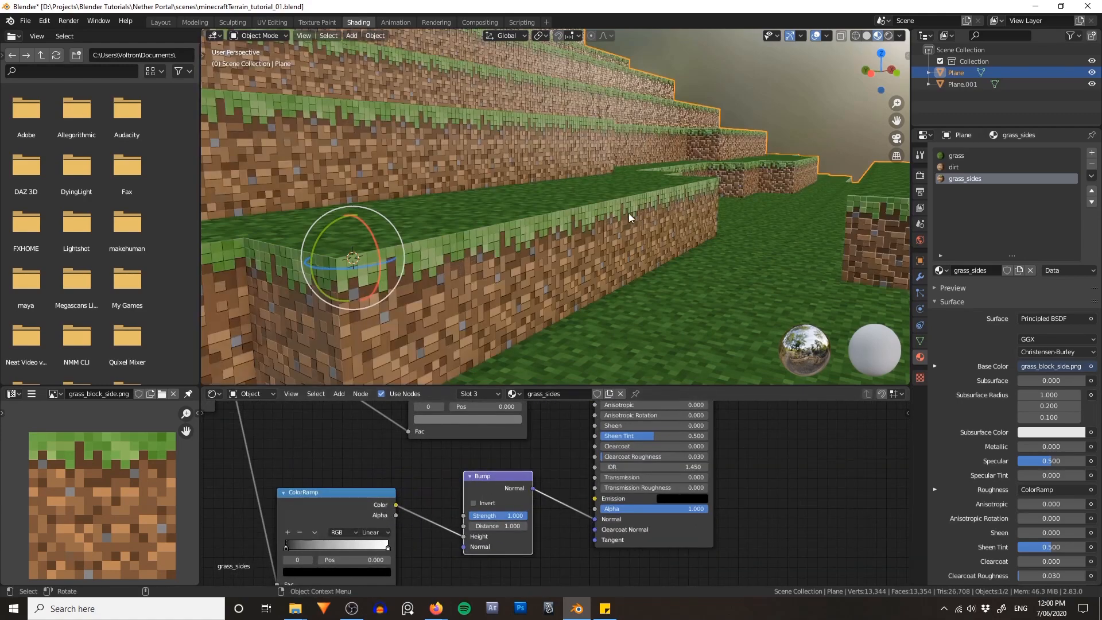
middle_click_drag(626, 233, 629, 218)
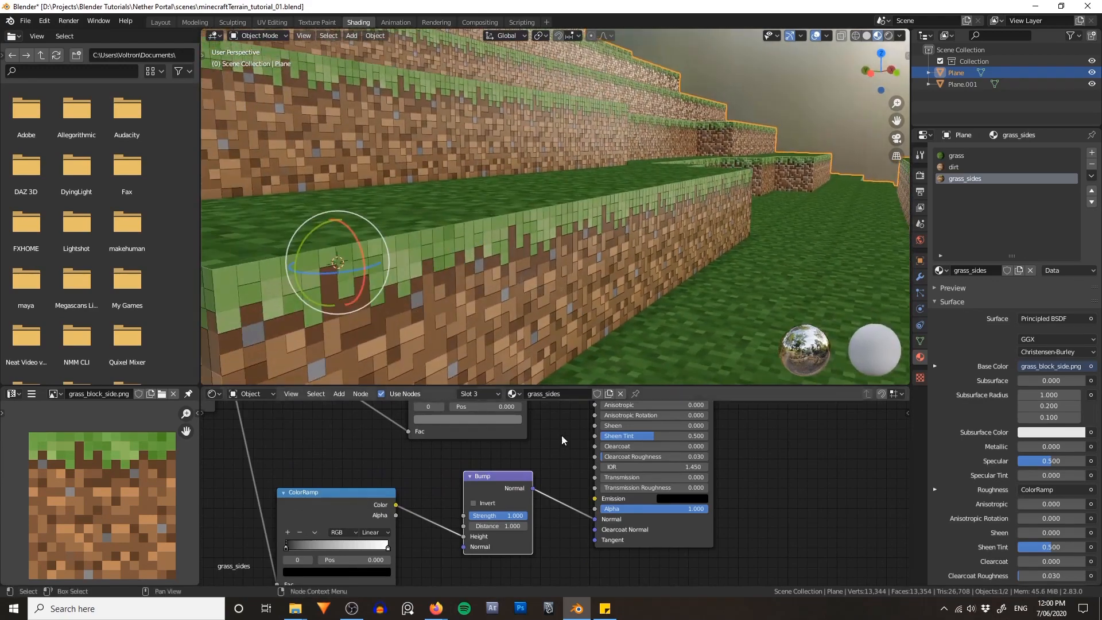
- Set the Bump node's Strength to 0.5 in the grass_sides material
left_click_drag(497, 490, 497, 495)
mouse_move(629, 150)
middle_mouse_down()
mouse_move(625, 139)
mouse_move(626, 161)
middle_mouse_up()
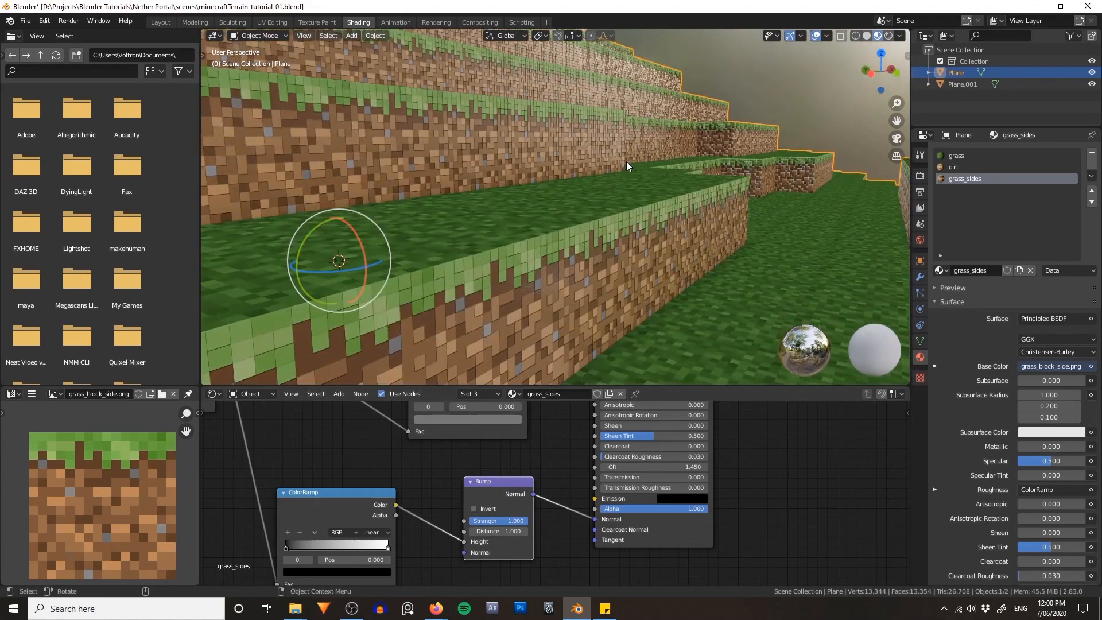
left_click_drag(505, 520, 487, 520)
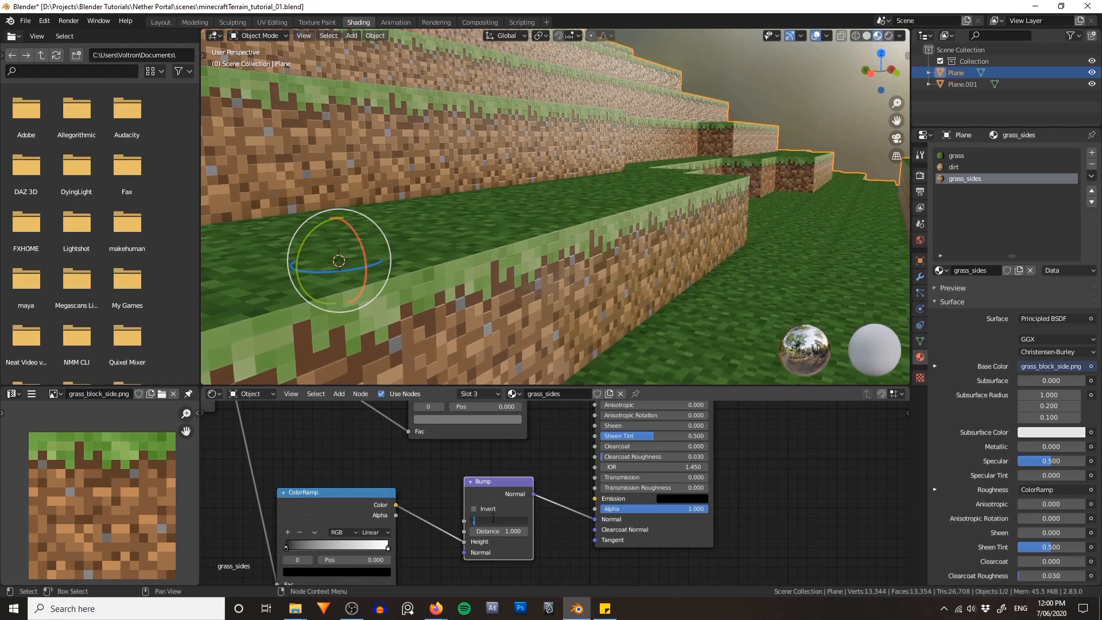
type("0.5")
key("Return")
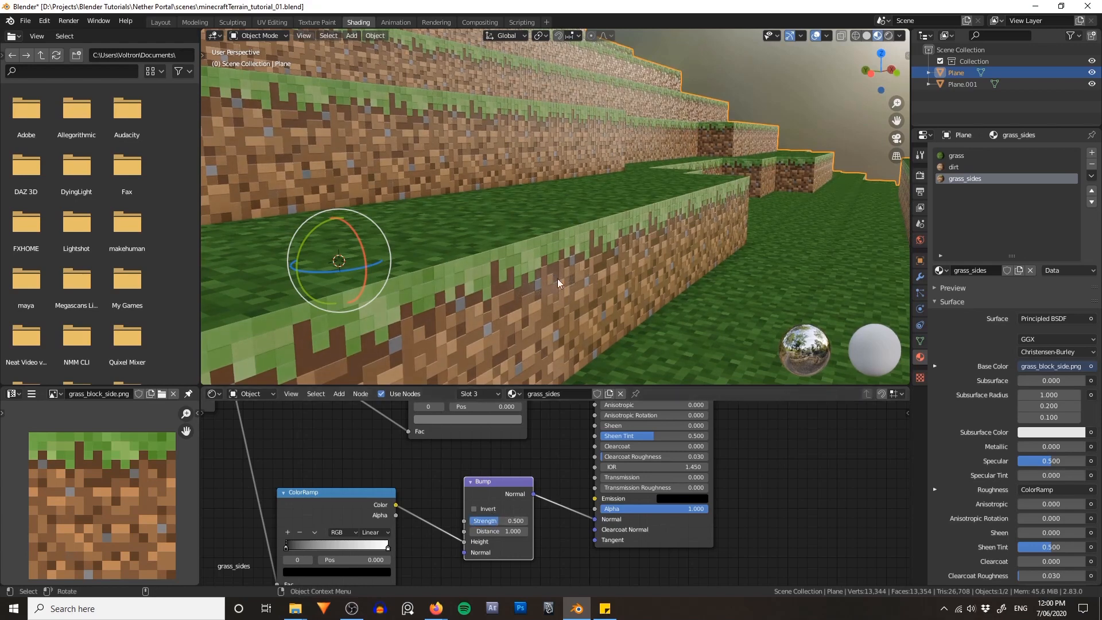
- Cut the Bump link to the Principled BSDF's Normal to compare the block sides without it, and reconnect it
middle_click_drag(556, 278, 608, 253)
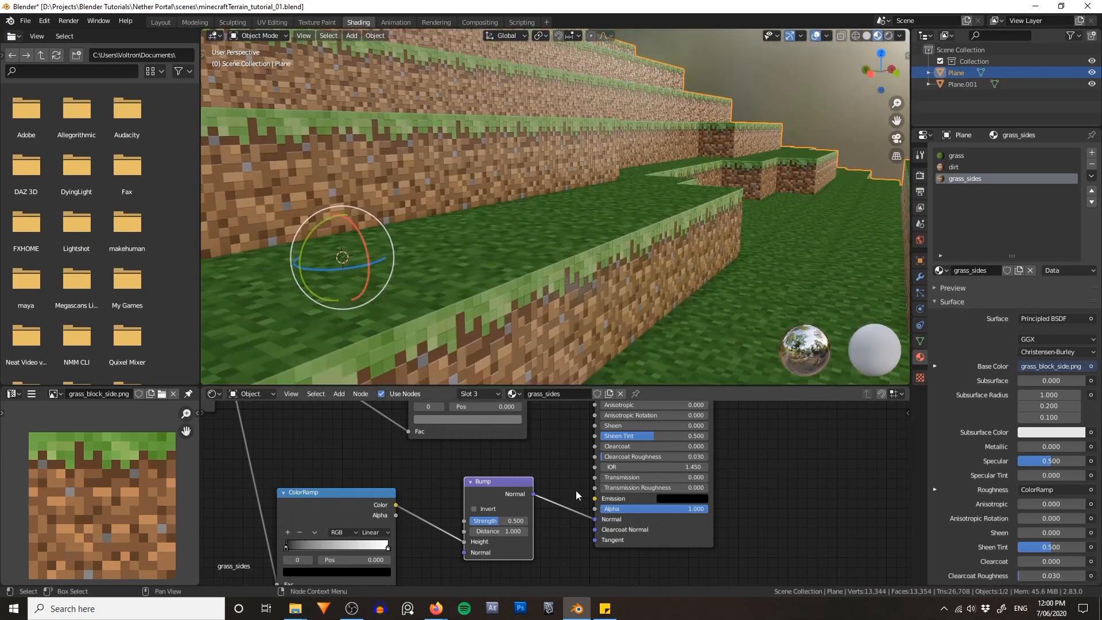
right_click_drag(577, 490, 554, 511, "ctrl")
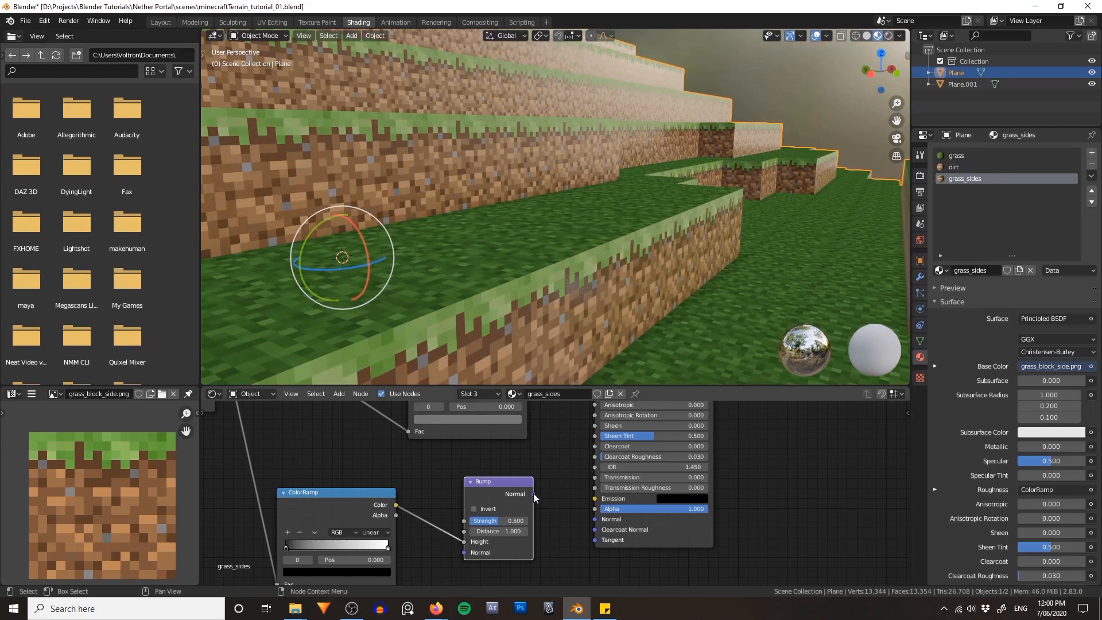
left_click_drag(533, 494, 595, 519)
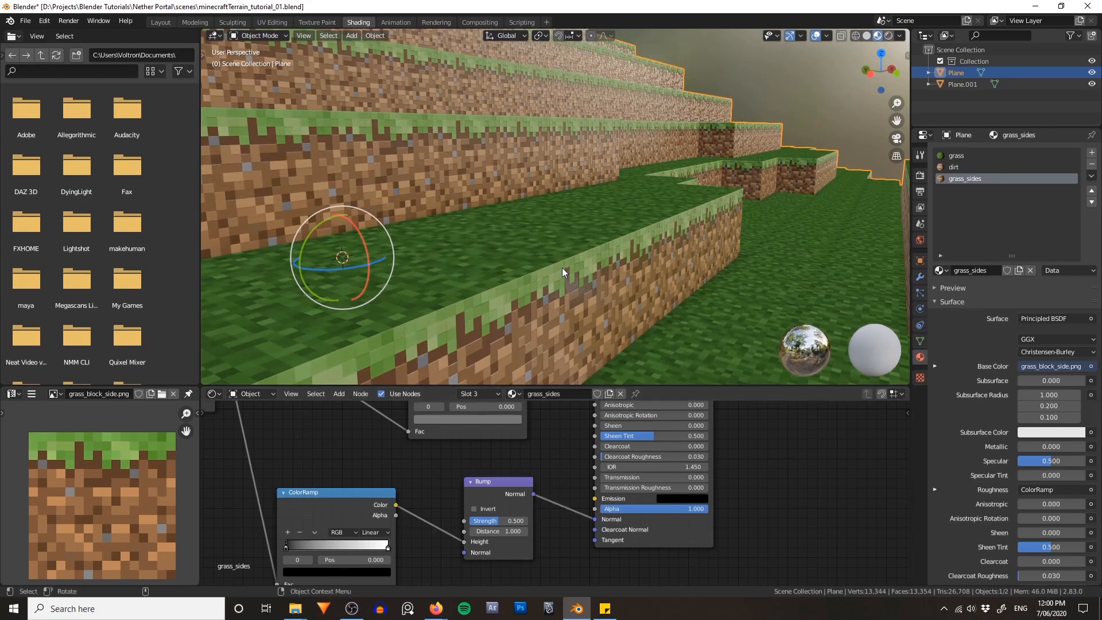
scroll(584, 263, "down", 2)
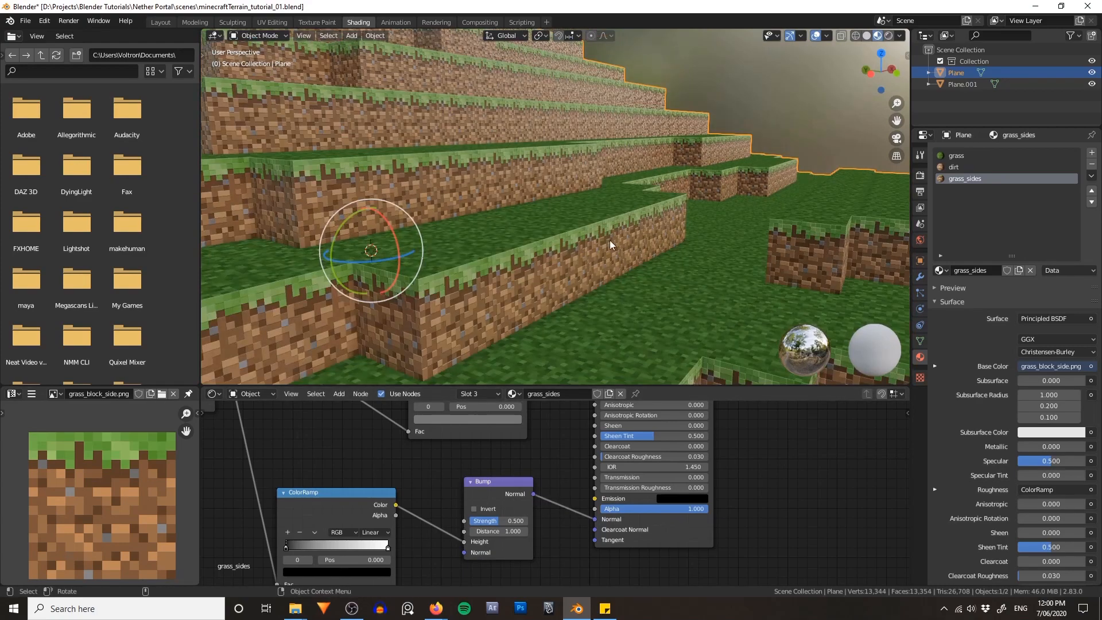
scroll(575, 256, "up", 1)
- Switch to the grass material and add a ColorRamp node below its Multiply node
left_click(955, 155)
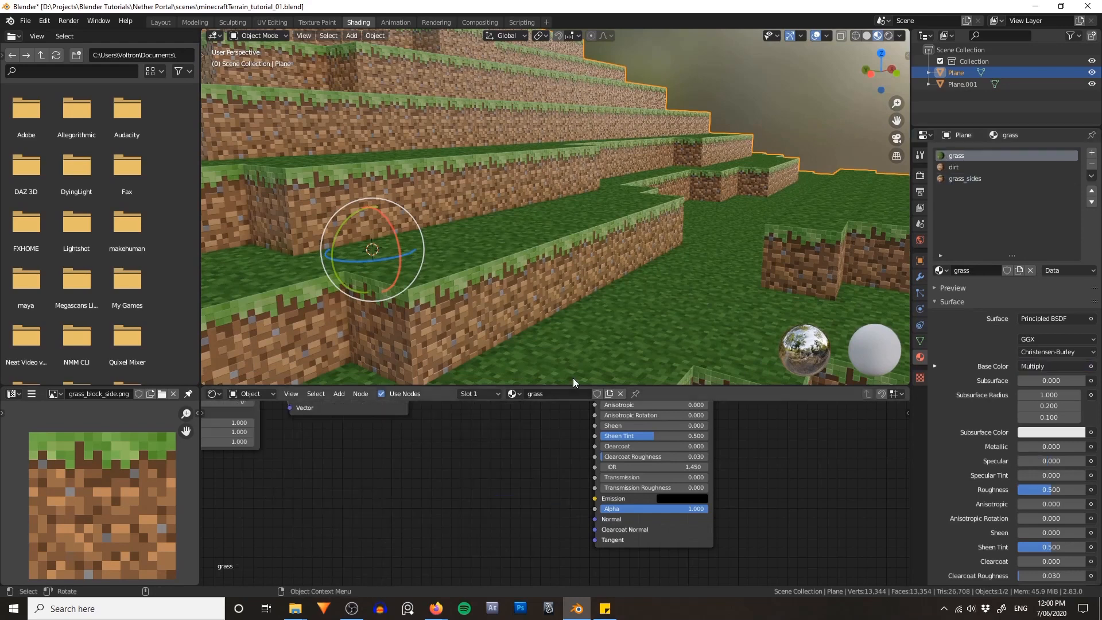
middle_click_drag(446, 479, 433, 560)
scroll(496, 491, "down", 2)
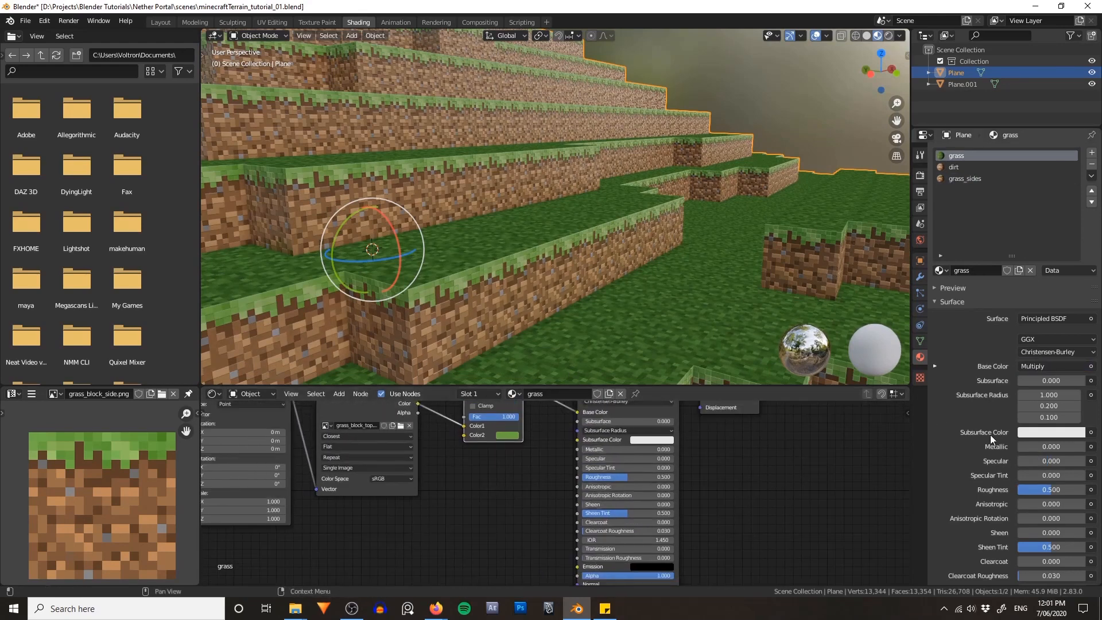
middle_click_drag(470, 508, 539, 498)
key("shift+a")
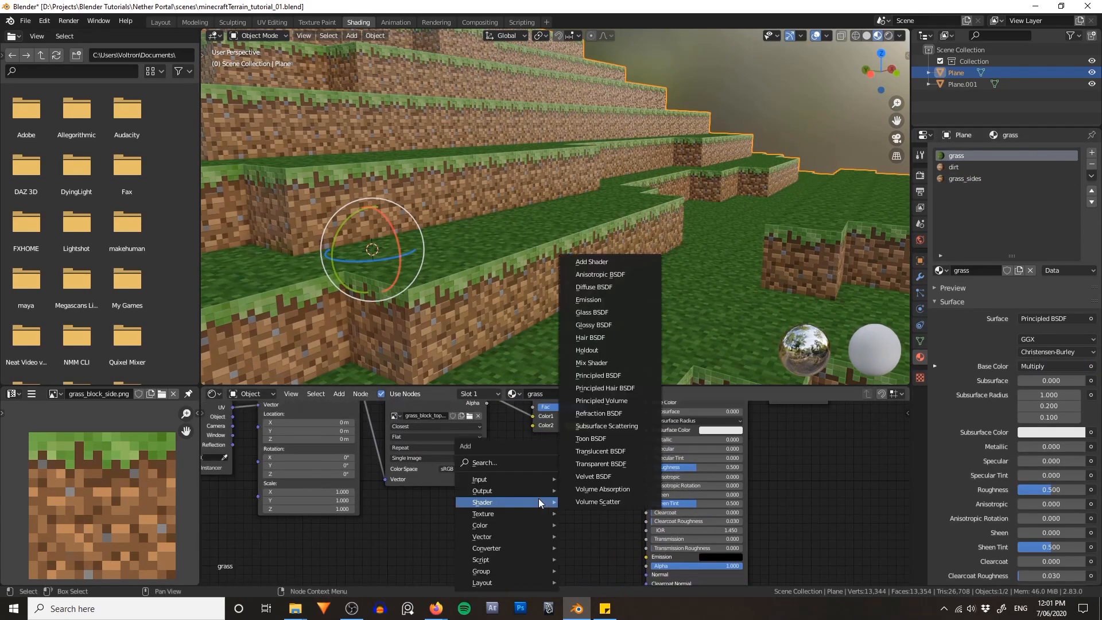
left_click(518, 462)
type("ramp")
key("Return")
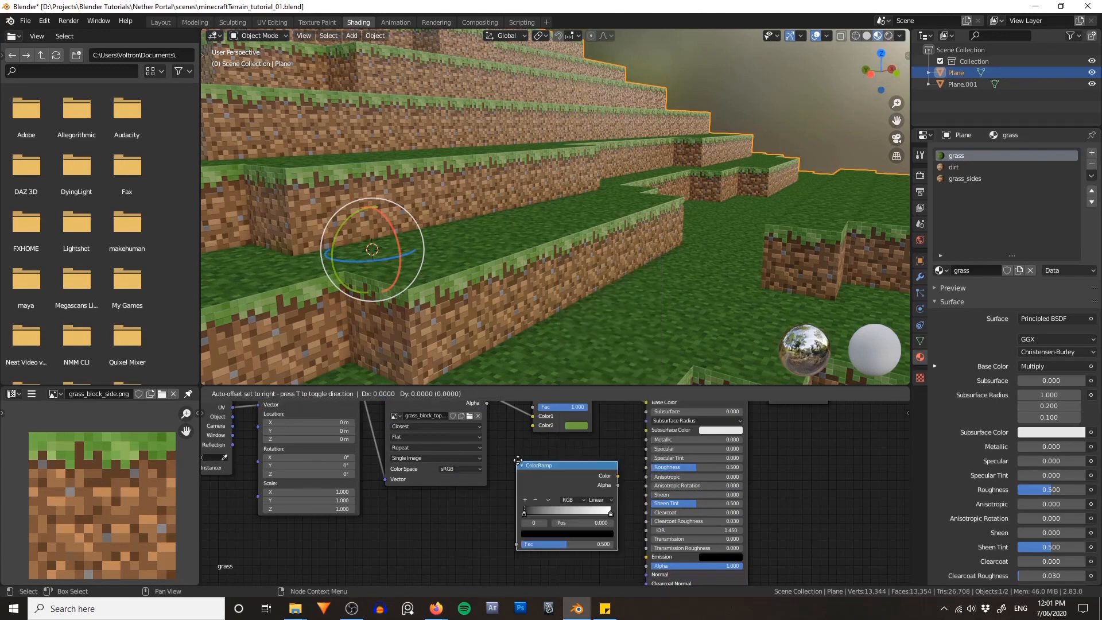
left_click(517, 461)
- Move the grass material's Texture Coordinate, Mapping, image texture and Multiply nodes left to make room before the Principled BSDF
scroll(534, 469, "down", 3)
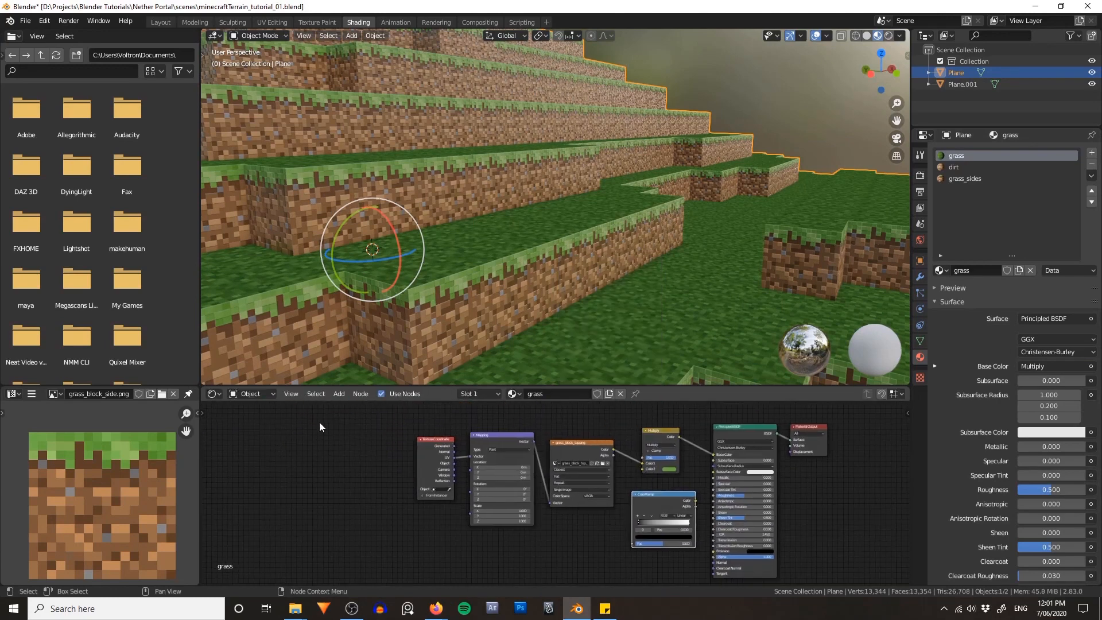
left_click_drag(318, 423, 608, 490)
key("g")
left_click(588, 476)
left_click(647, 470)
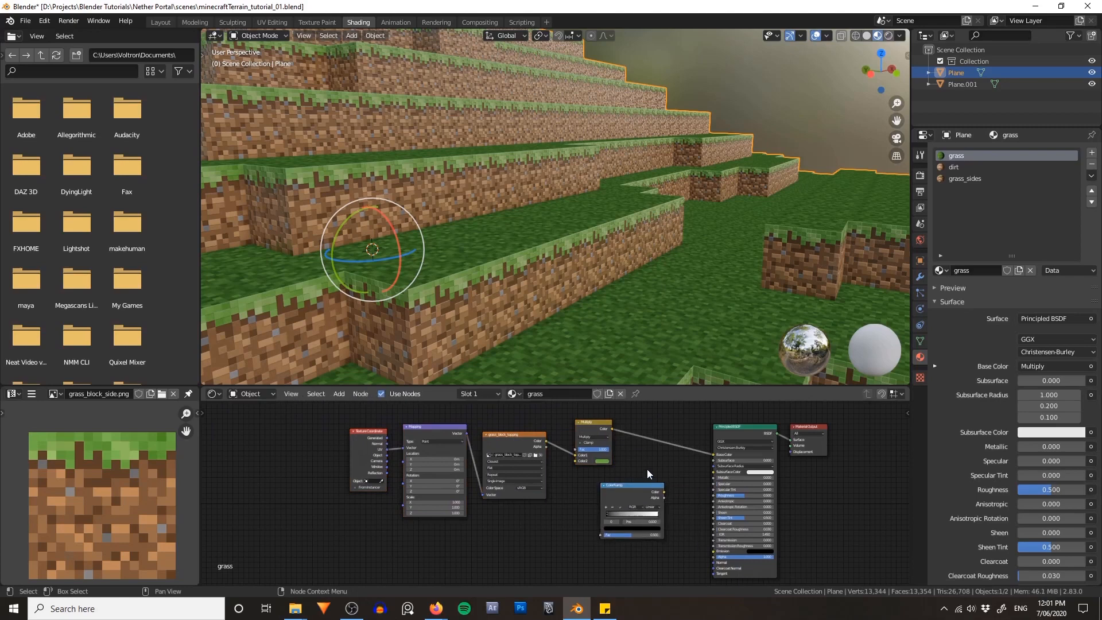
- Duplicate the ColorRamp node in the grass material and place the copy below and to the left of the original
scroll(647, 472, "up", 1)
middle_click_drag(647, 472, 581, 432)
left_click(567, 445)
key("shift+d")
left_click(483, 525)
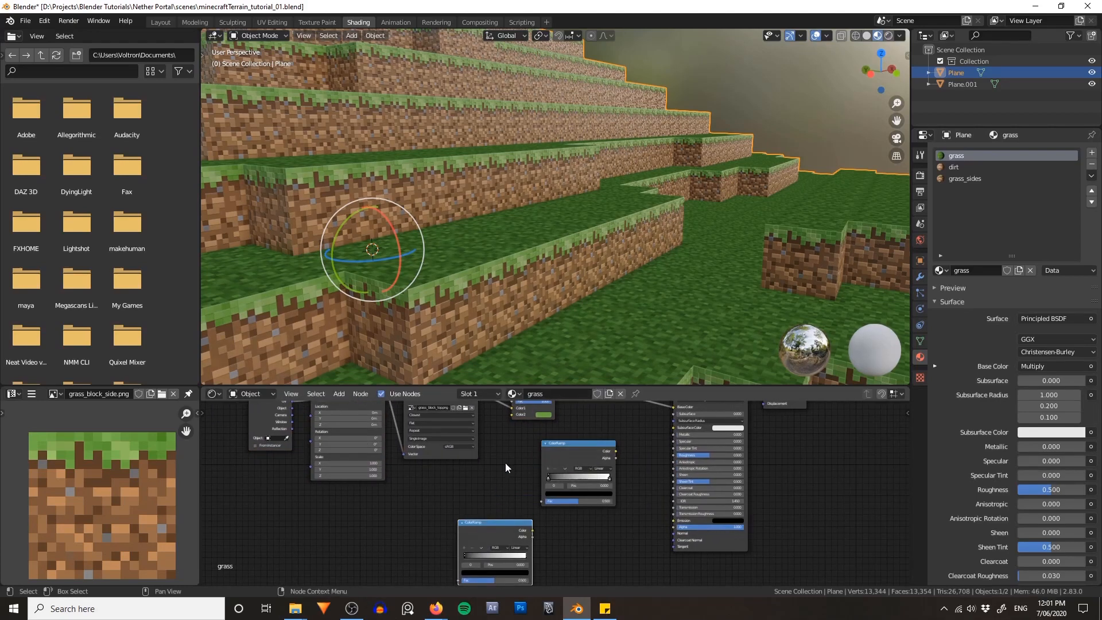
left_click(505, 463)
- Connect the grass image texture's Color output to the upper ColorRamp's Fac input
middle_click_drag(509, 445, 497, 480)
scroll(497, 480, "up", 3)
left_click_drag(539, 474, 539, 471)
left_click(489, 473)
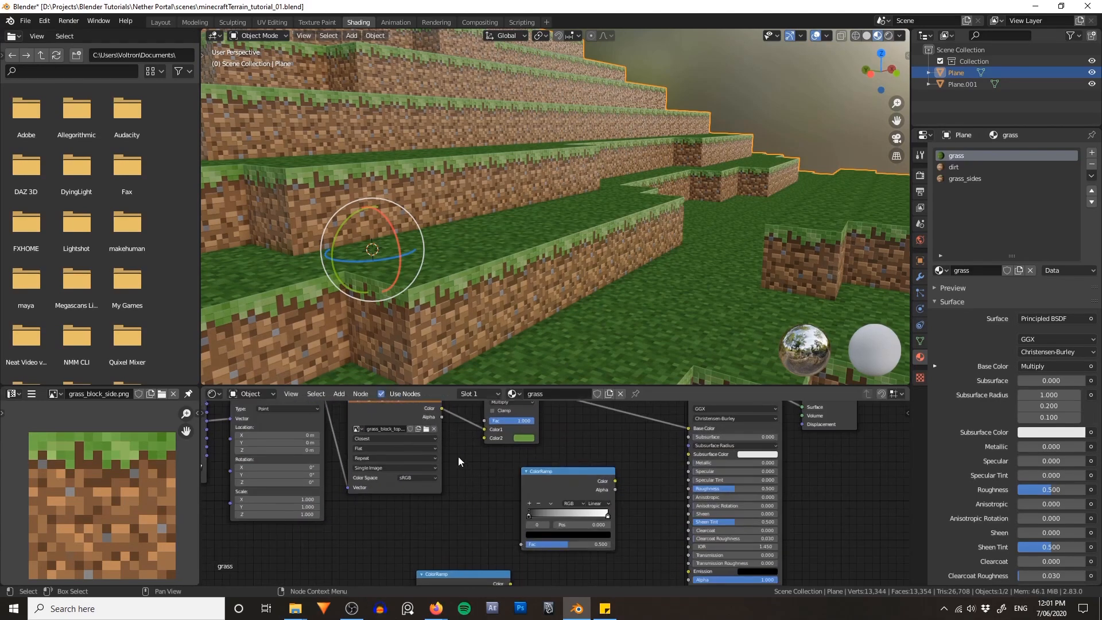
left_click_drag(441, 409, 520, 544)
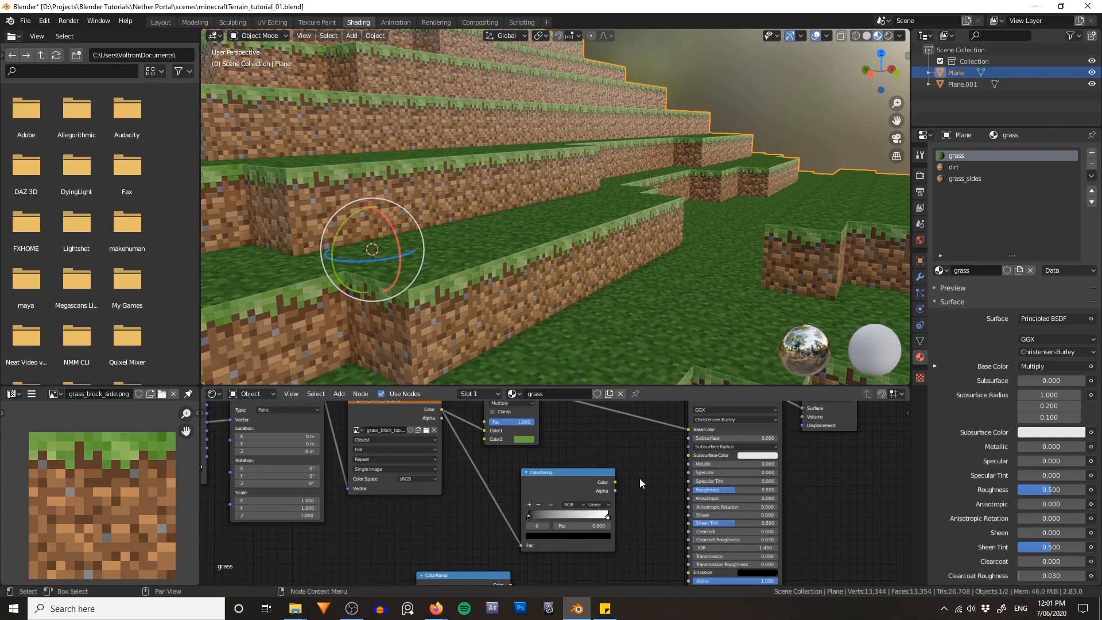
- Connect the upper ColorRamp's Color to the Principled BSDF's Roughness and inspect the grass surface
scroll(639, 478, "up", 3)
middle_click_drag(640, 477, 556, 480)
left_click_drag(552, 481, 552, 480)
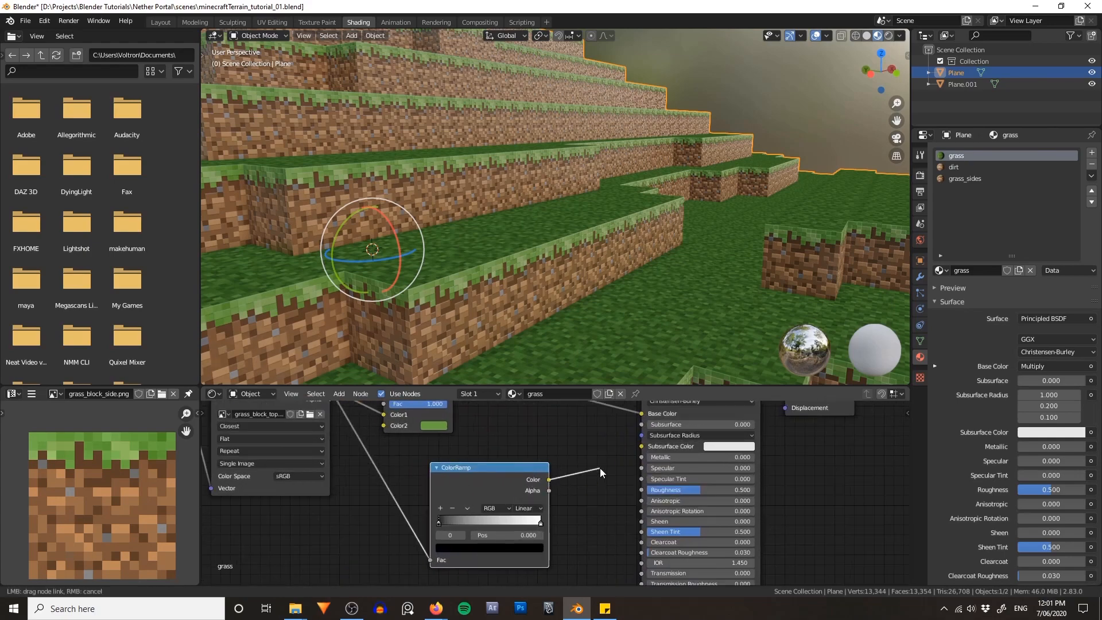
mouse_move(600, 467)
left_mouse_down()
mouse_move(611, 490)
mouse_move(641, 490)
left_mouse_up()
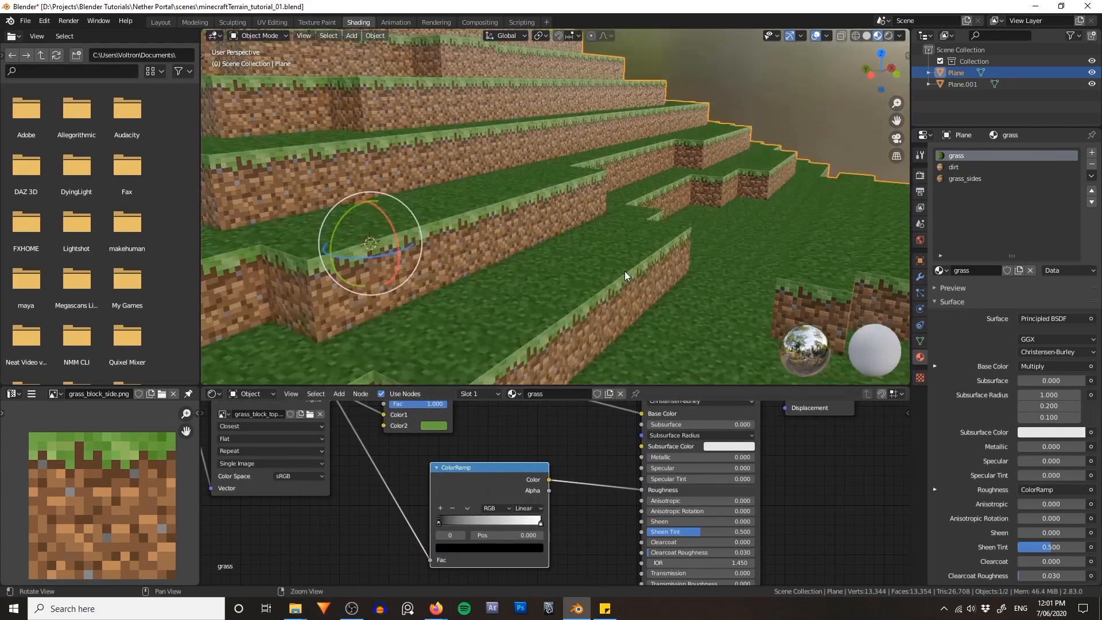
middle_click_drag(624, 271, 567, 189)
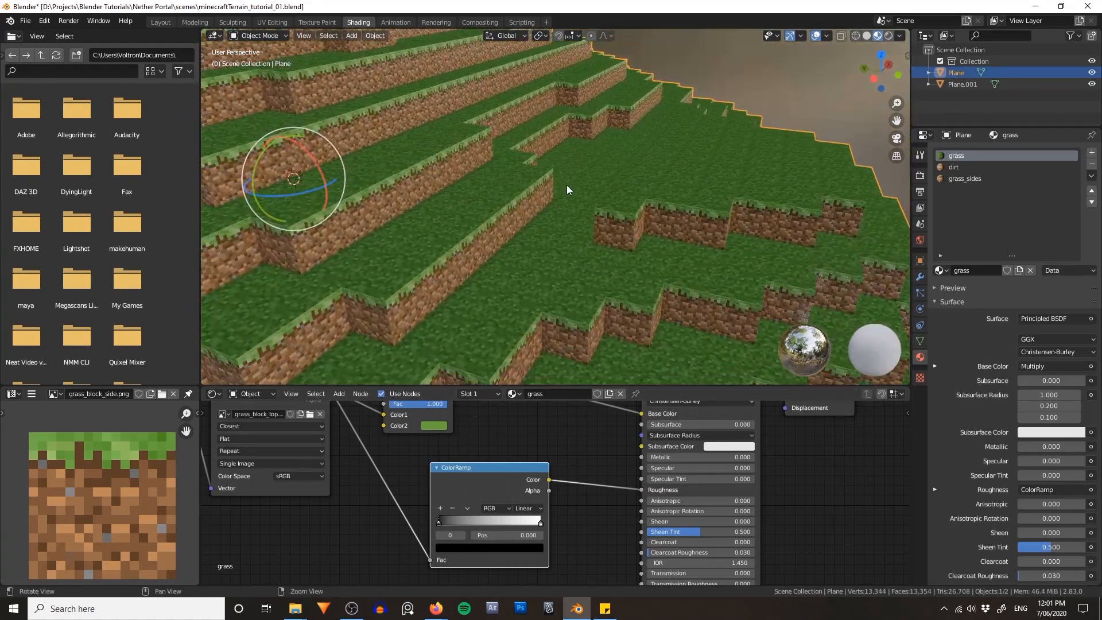
left_click_drag(566, 185, 580, 173, "alt")
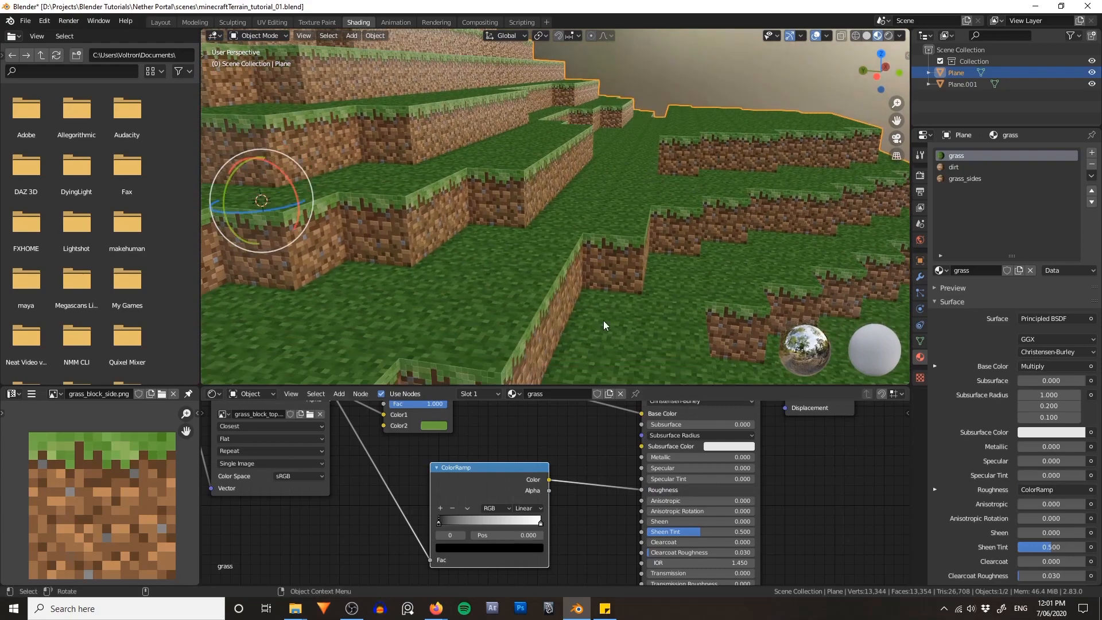
- Set the grass material's Specular value to 0.5 on the Principled BSDF
middle_click_drag(805, 486, 802, 487)
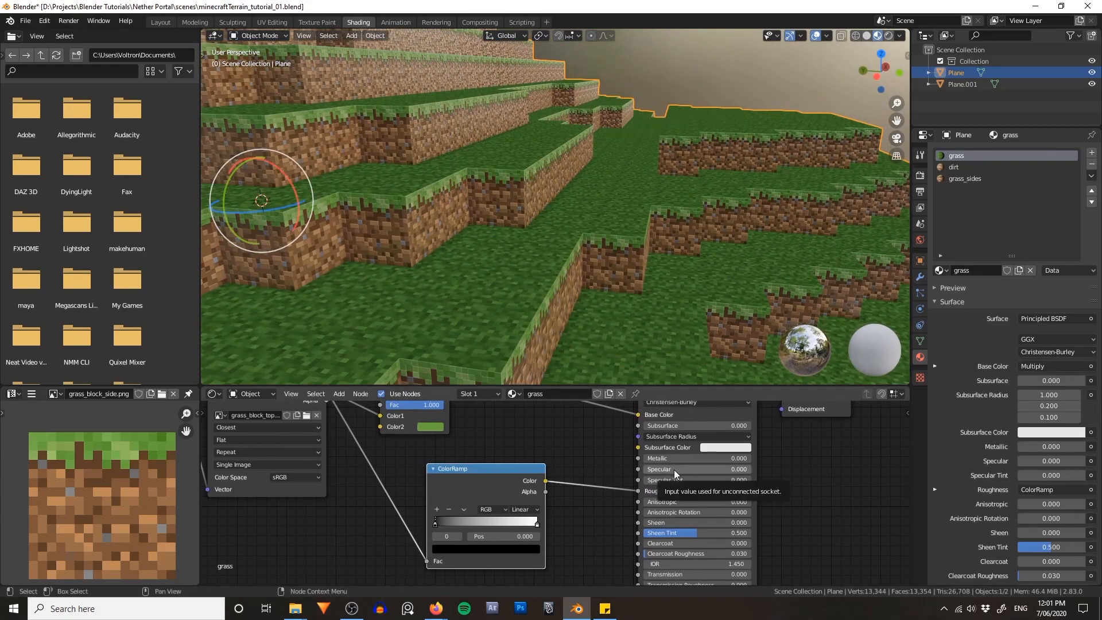
left_click(674, 470)
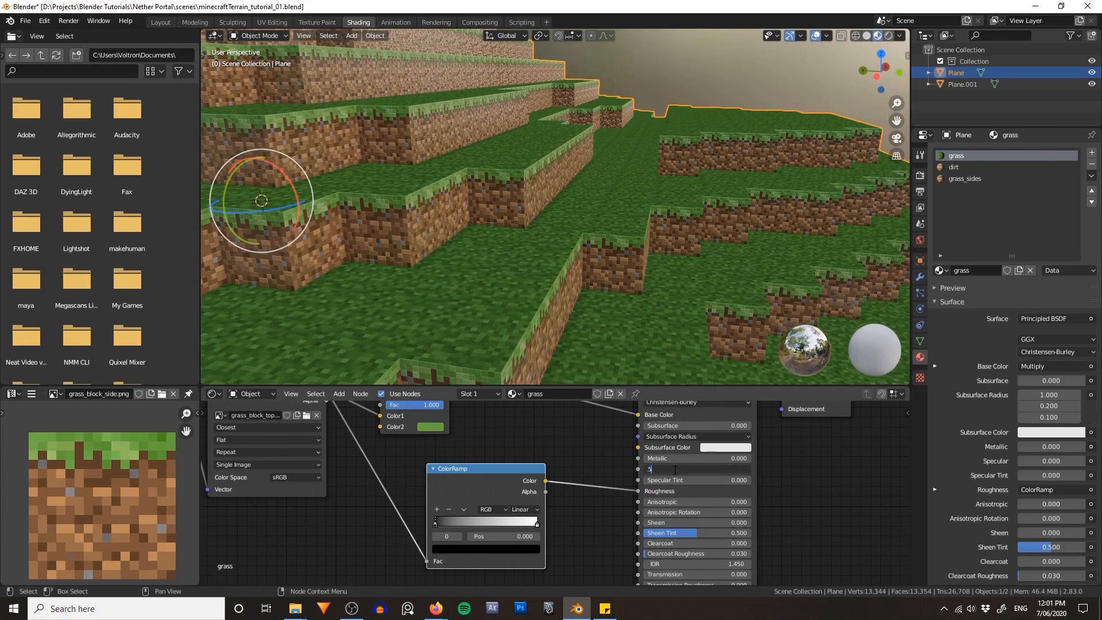
type(".5")
key("Return")
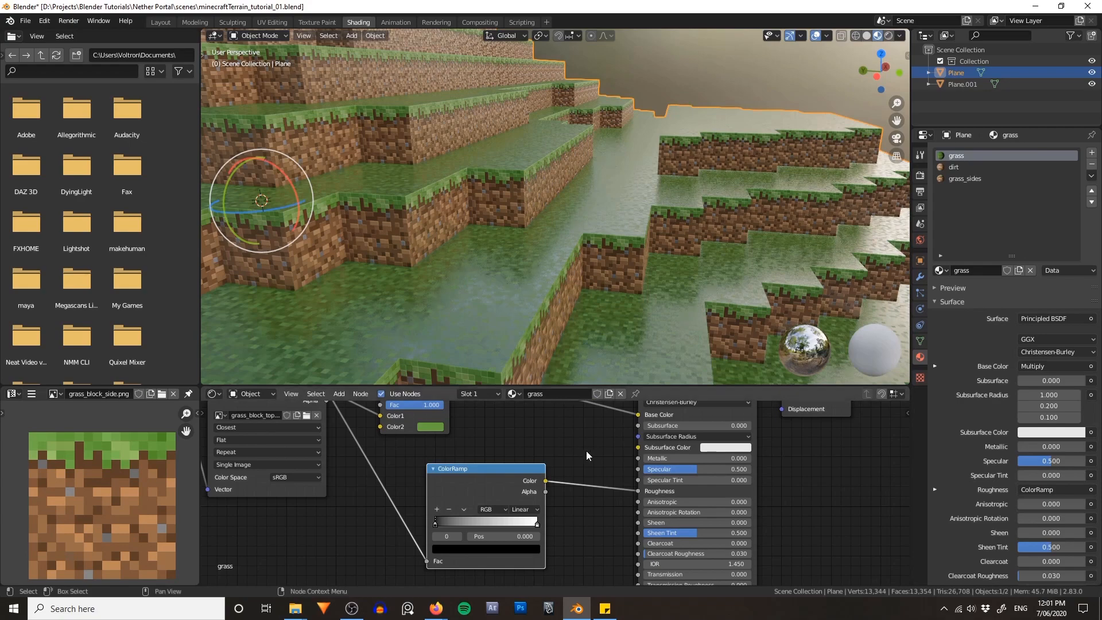
- Lighten the black stop of the grass roughness ColorRamp to a grey with a value of 0.782
middle_click_drag(586, 451, 576, 446)
left_click(457, 541)
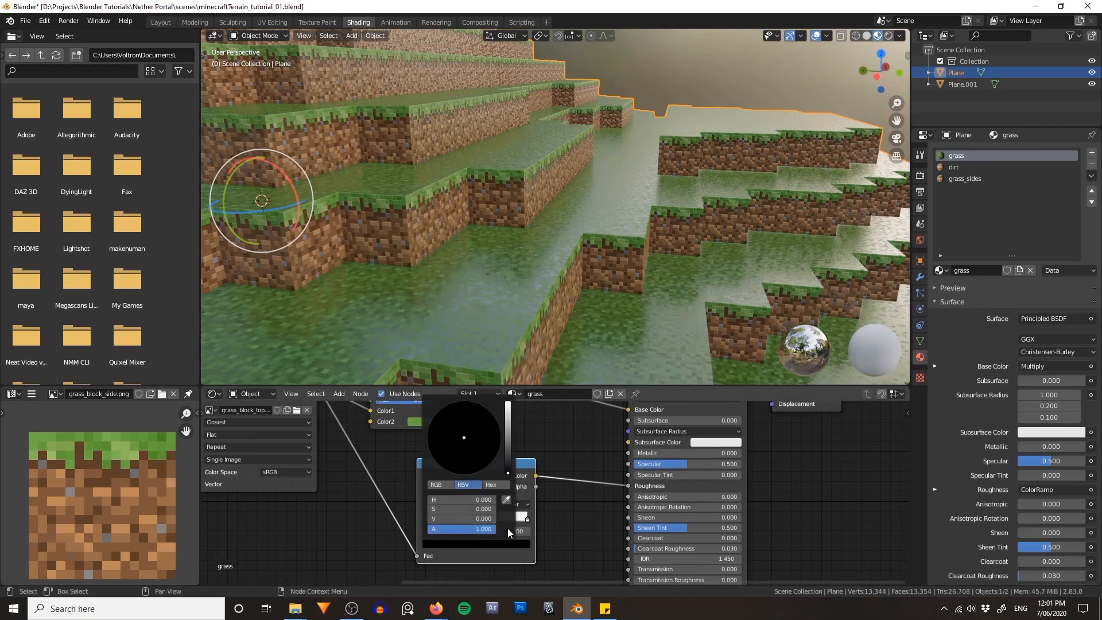
left_click_drag(509, 458, 508, 402)
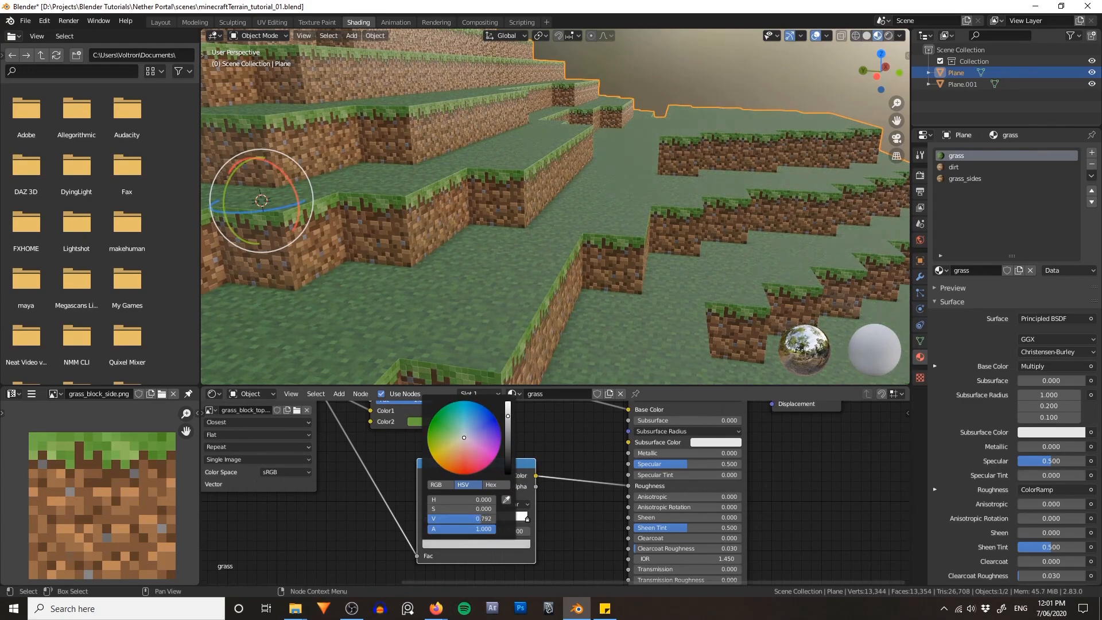
- Add a Bump node beside the lower ColorRamp in the grass material
middle_click_drag(557, 444, 560, 440)
scroll(560, 440, "down", 3)
key("shift+a")
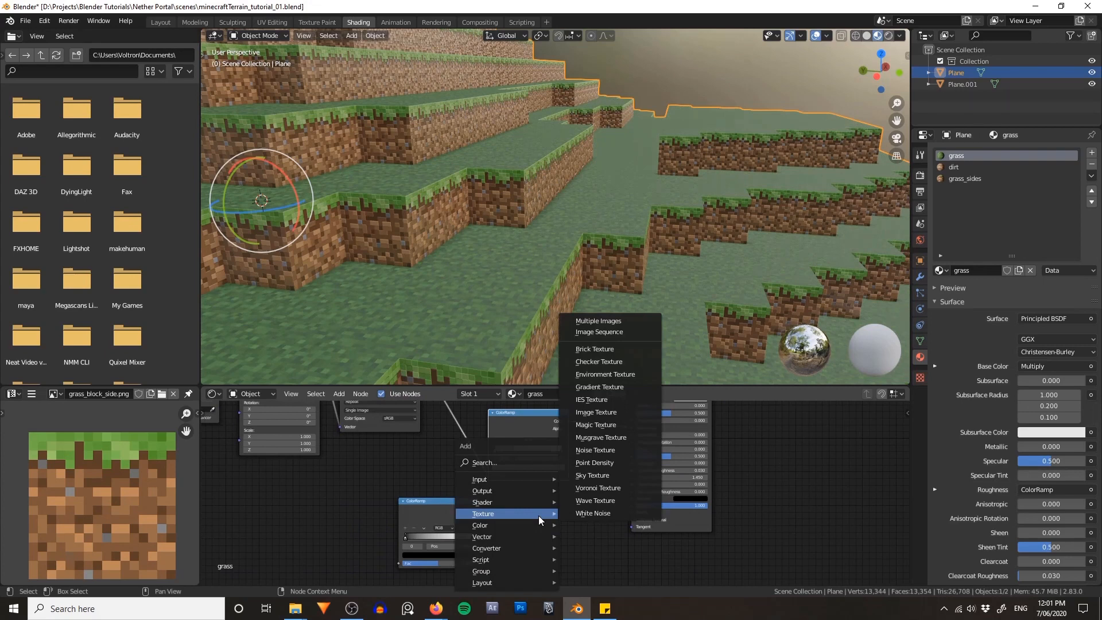
left_click(514, 462)
type("bump")
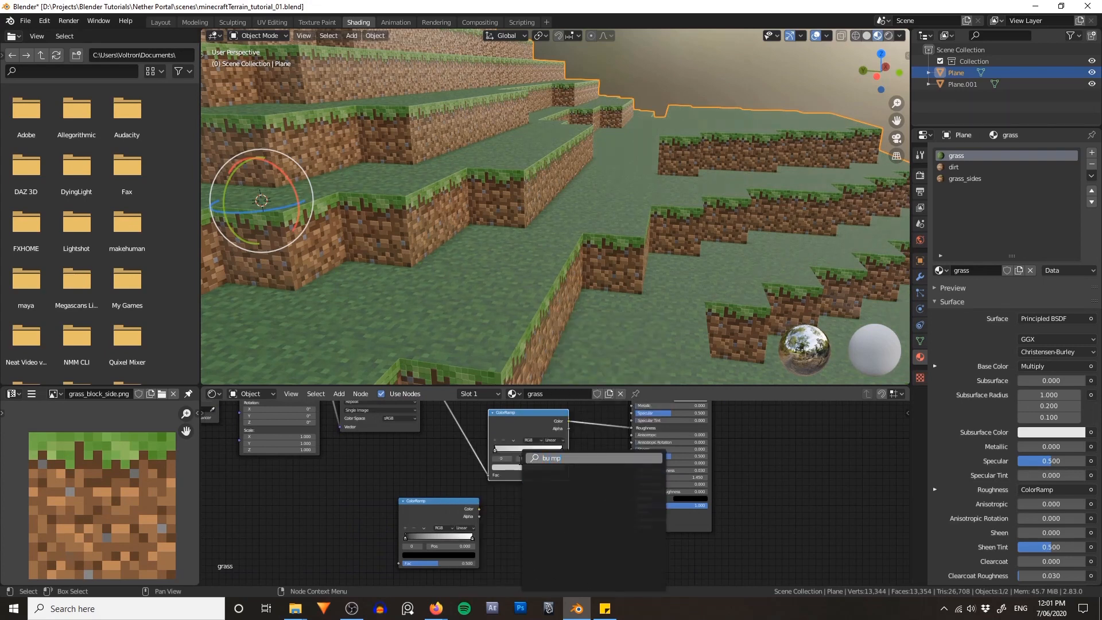
key("Return")
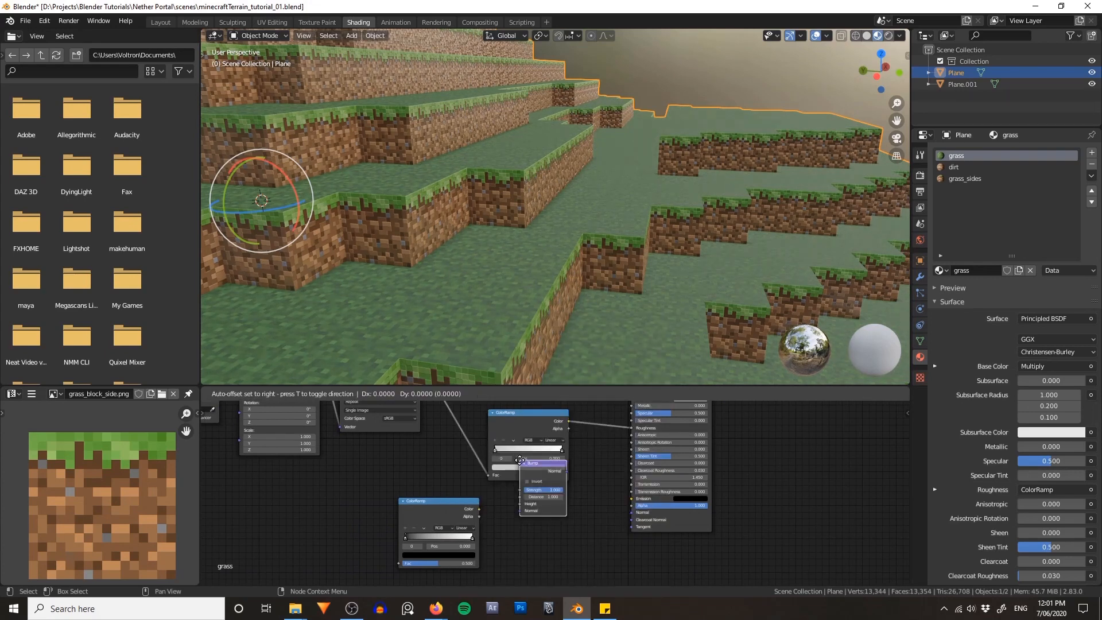
left_click(508, 515)
- Connect the grass image texture's Color output to the lower ColorRamp's Fac input
middle_click_drag(453, 472, 458, 515)
scroll(454, 493, "down", 1)
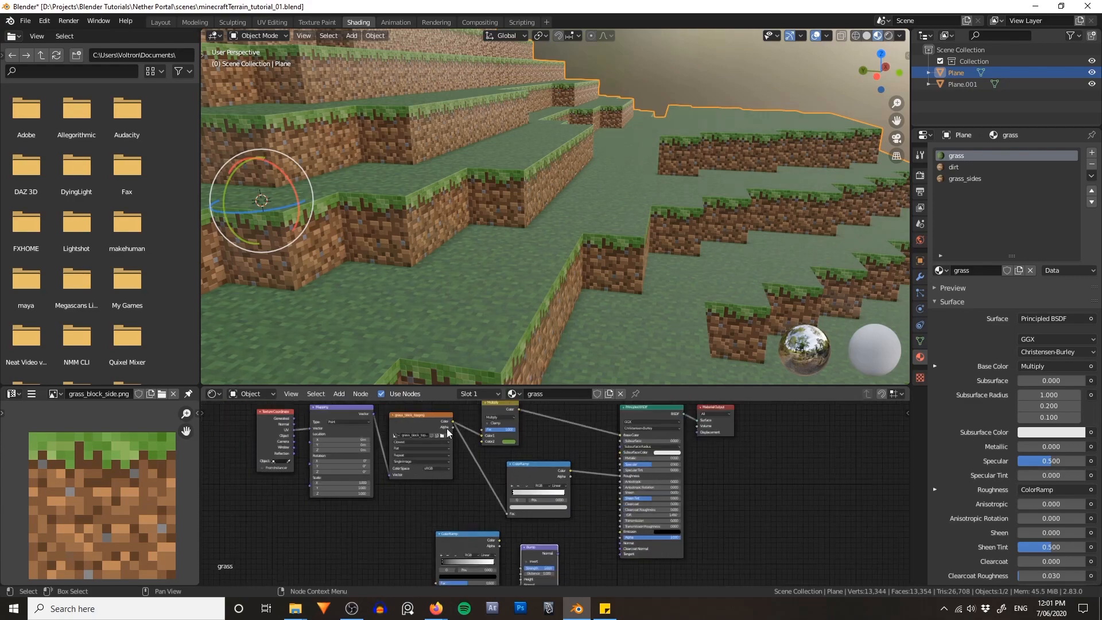
left_click_drag(453, 422, 436, 582)
scroll(453, 516, "up", 3)
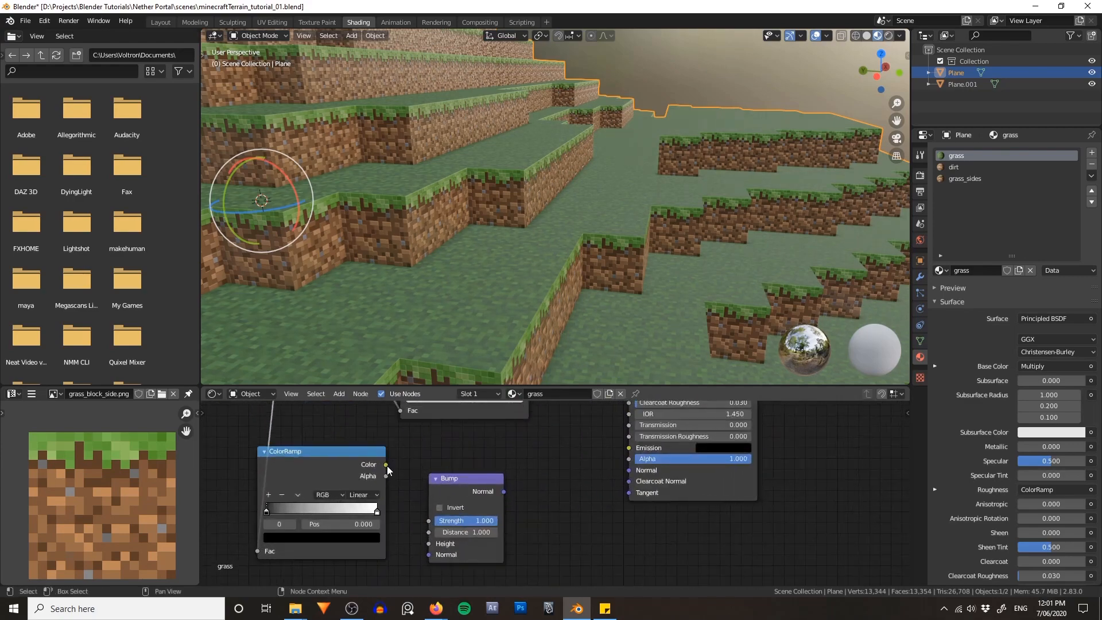
- Connect the grass material's lower ColorRamp to the Bump Height, set Strength to 0.5, and link Bump Normal to the Principled BSDF Normal
left_click_drag(386, 465, 425, 545)
middle_click_drag(466, 519, 463, 537)
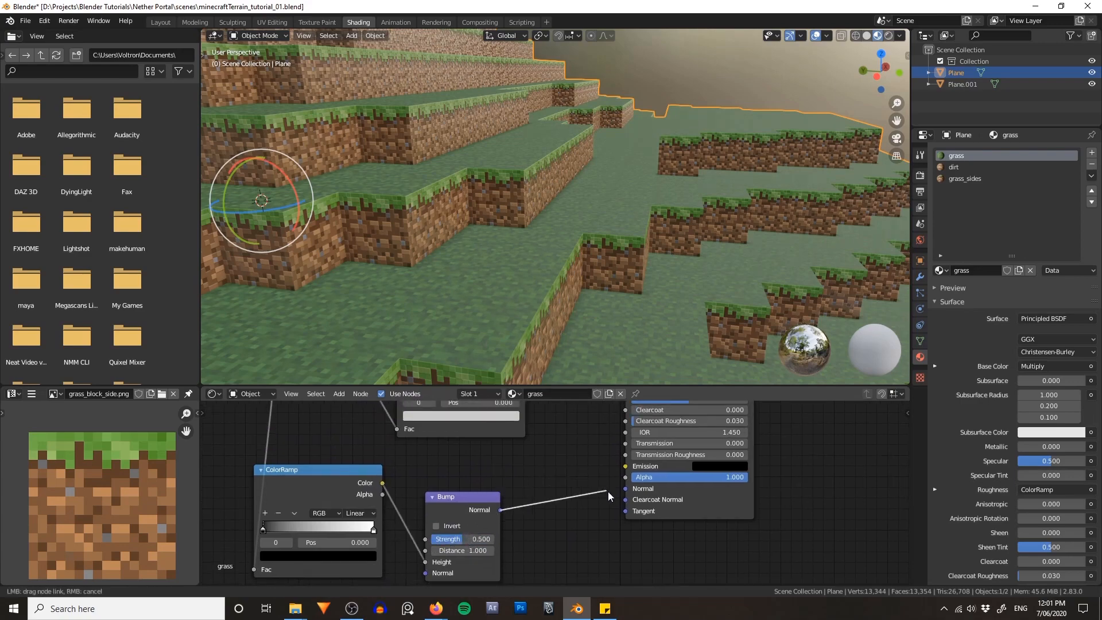
left_click_drag(607, 491, 621, 490)
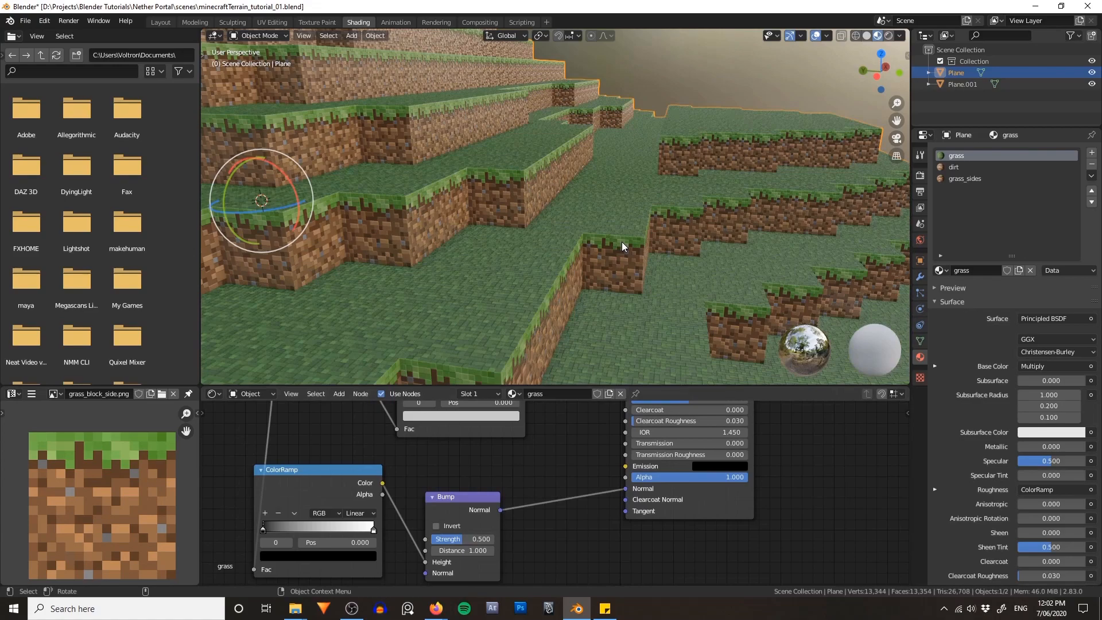
scroll(632, 216, "up", 5)
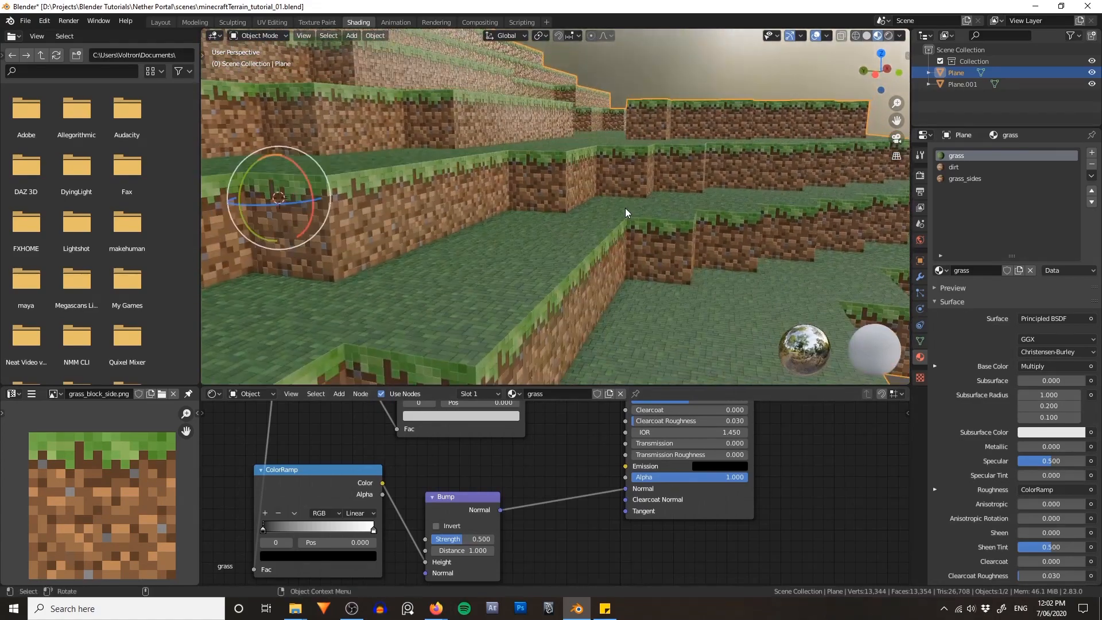
middle_click_drag(625, 207, 666, 154)
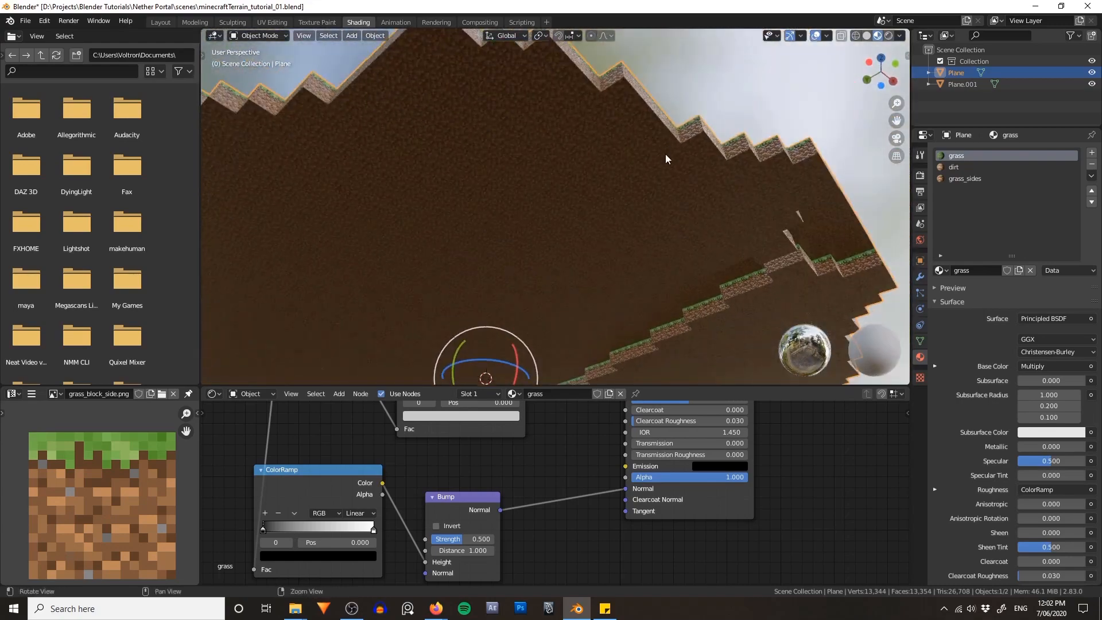
- Add a ColorRamp node to the dirt material and place a duplicate of it below
left_click(954, 167)
key("Home")
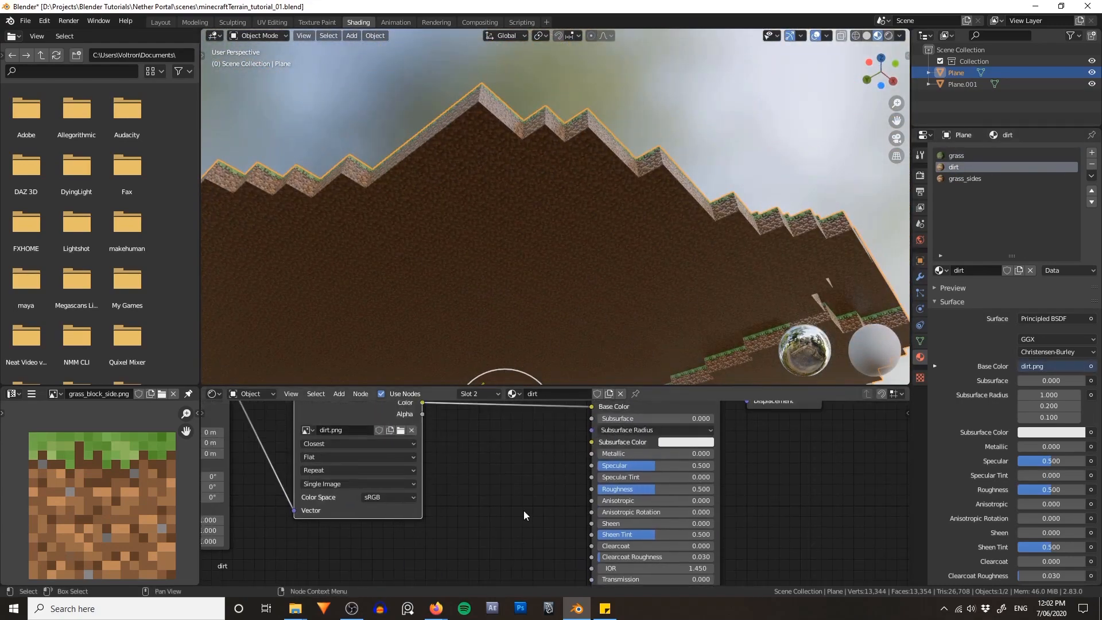
scroll(523, 515, "down", 1)
key("shift+a")
left_click(494, 469)
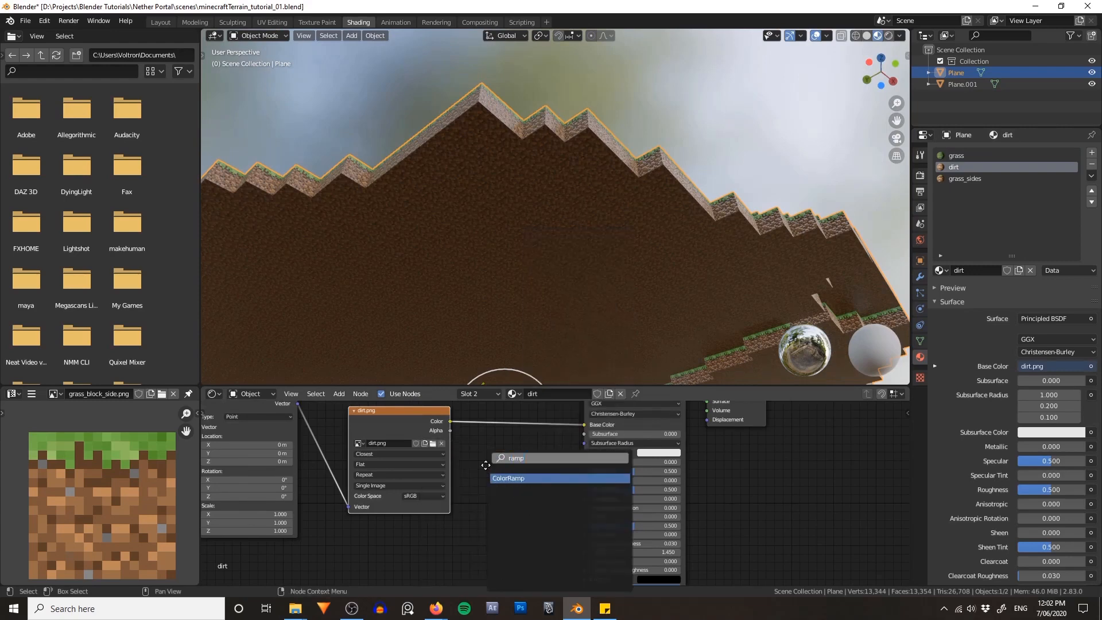
key("Return")
left_click(398, 544)
middle_click_drag(470, 534, 497, 415)
key("shift+d")
left_click(455, 545)
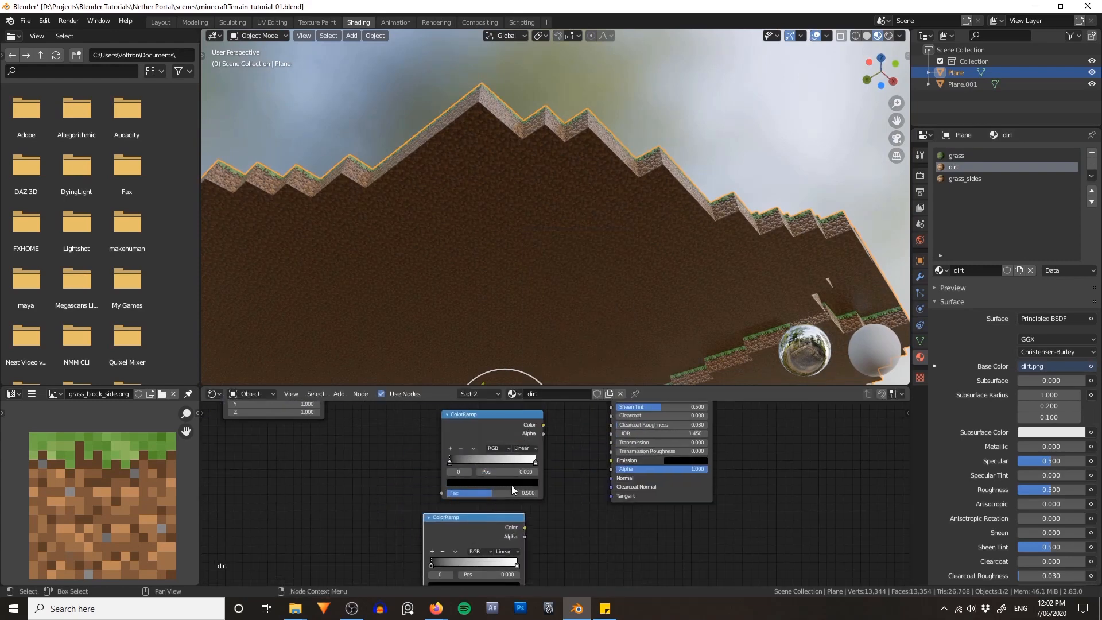
- Add a Bump node beside the lower ColorRamp in the dirt material
key("shift+a")
left_click(500, 467)
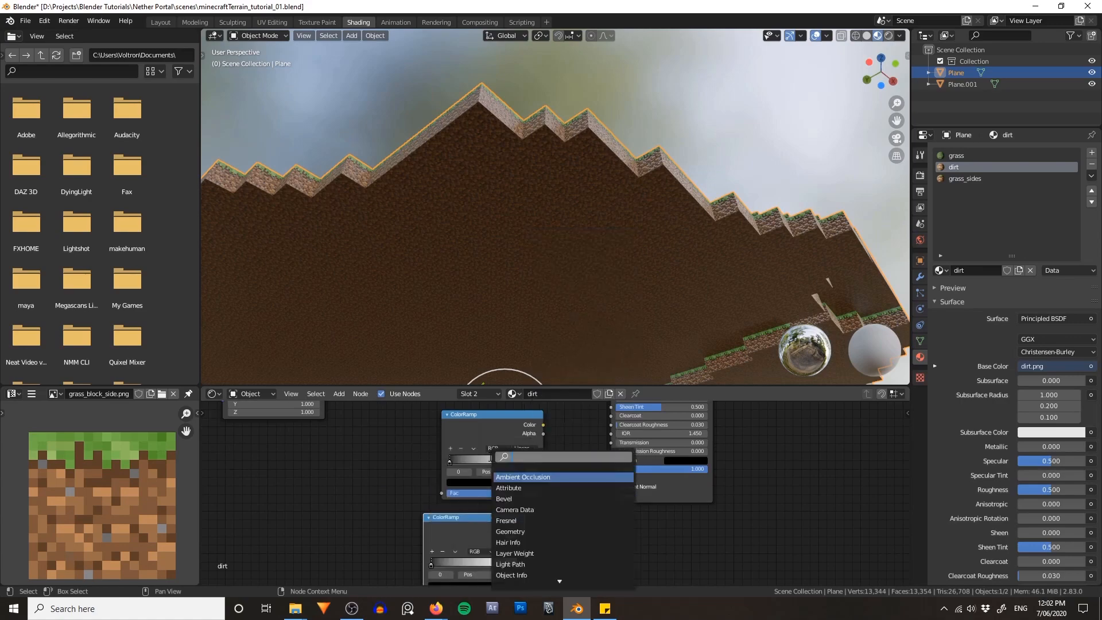
type("bump")
key("Return")
left_click(543, 512)
- Move the Texture Coordinate, Mapping and dirt.png nodes as a group to make room for the new nodes
scroll(543, 492, "down", 3)
middle_click_drag(542, 446, 565, 507)
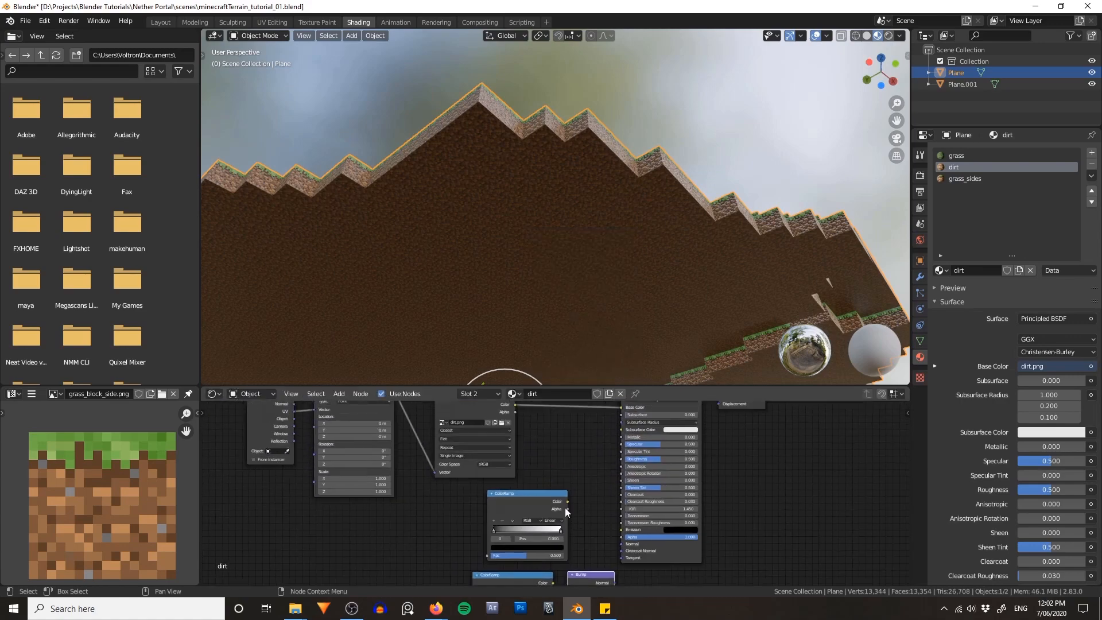
scroll(556, 493, "down", 6)
left_click_drag(279, 411, 495, 479)
key("g")
left_click(532, 500)
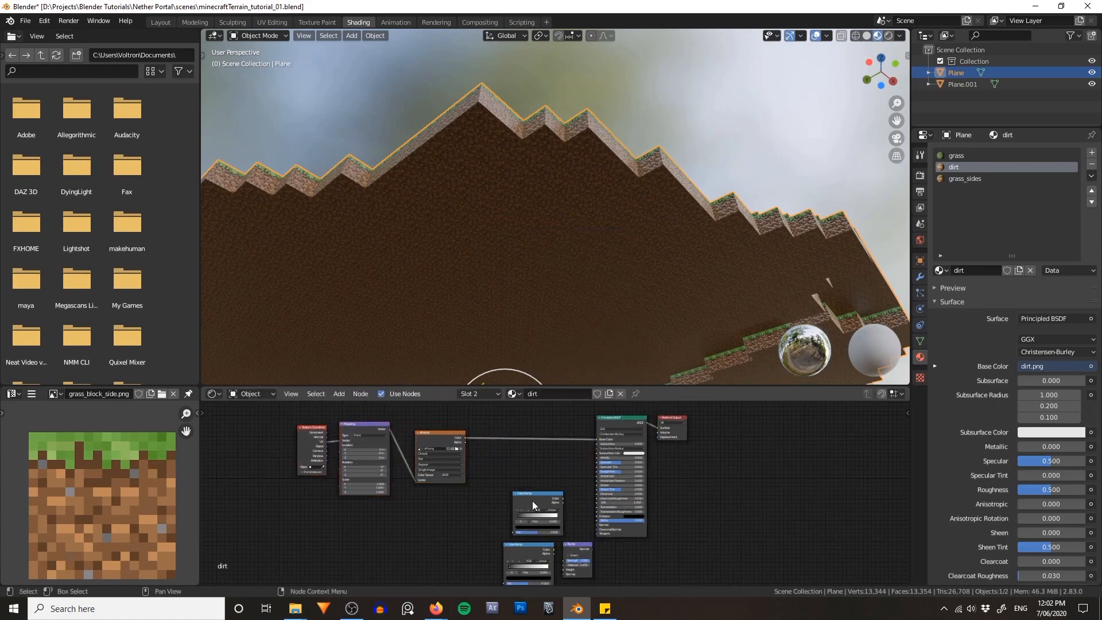
- Connect the dirt.png Color output to the upper ColorRamp's Fac, and that ramp's Color to the Principled BSDF Roughness
scroll(488, 466, "up", 2)
left_click_drag(436, 448, 474, 534)
scroll(474, 535, "up", 2)
mouse_move(449, 441)
left_mouse_down()
mouse_move(492, 451)
mouse_move(539, 441)
left_mouse_up()
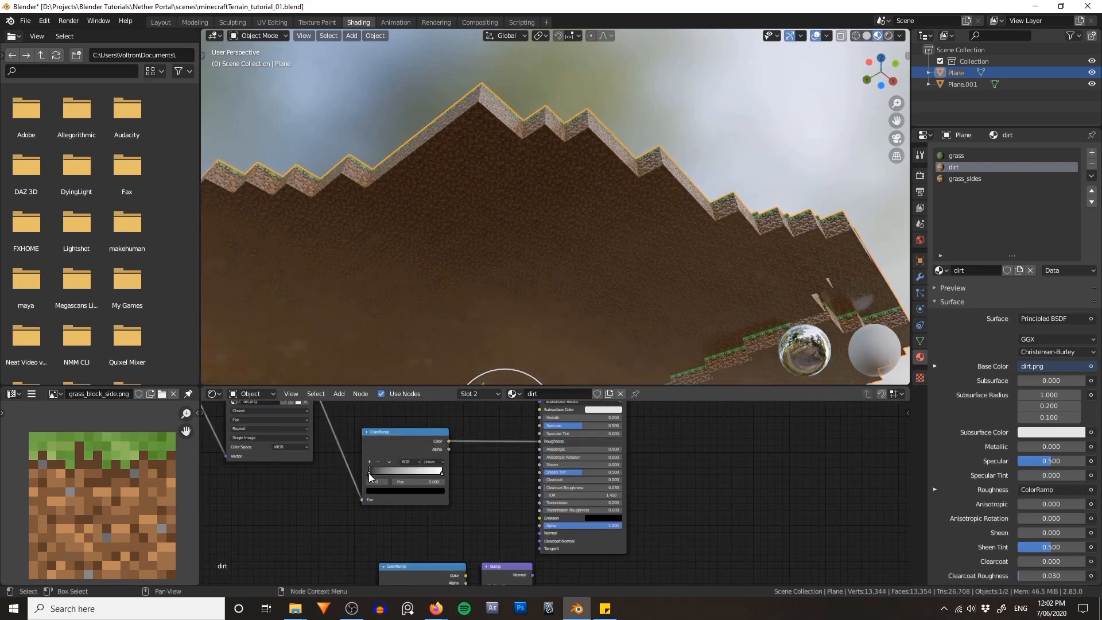
- Lighten the black stop of the dirt roughness ColorRamp to a mid grey
left_click(382, 491)
left_click(428, 412)
left_click_drag(428, 412, 428, 409)
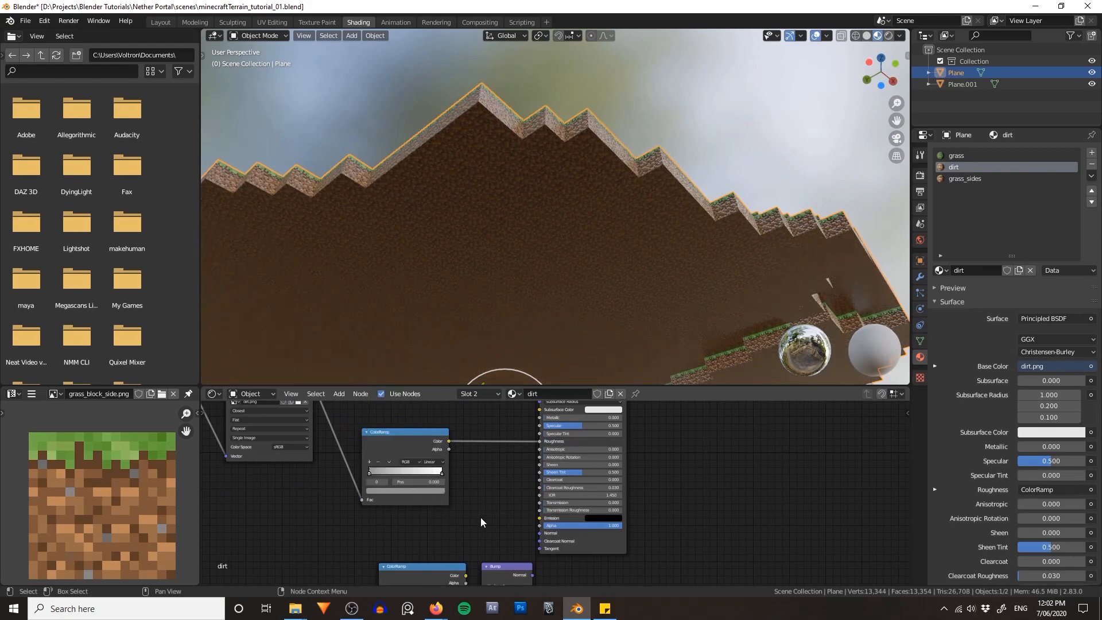
- Connect the dirt.png Color output to the lower ColorRamp's Fac input
middle_click_drag(458, 538, 494, 472)
scroll(494, 472, "up", 1)
scroll(459, 459, "down", 5)
middle_click_drag(385, 420, 409, 461)
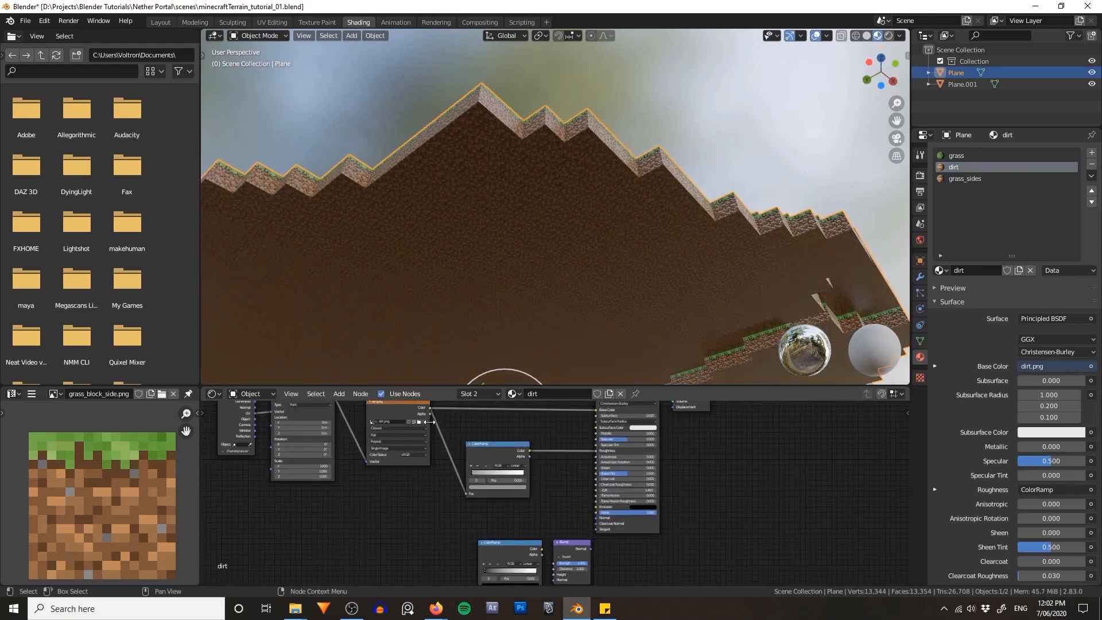
scroll(429, 422, "down", 2)
left_click_drag(457, 408, 492, 541)
middle_click_drag(492, 541, 474, 492)
scroll(495, 445, "up", 3)
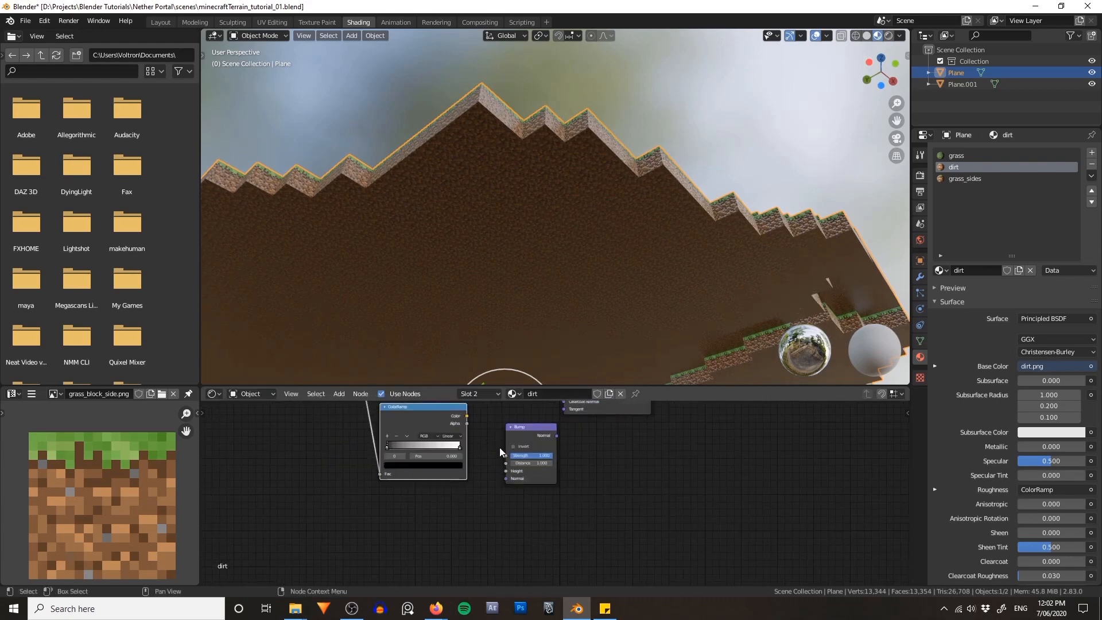
- Connect the lower ColorRamp's Color to the Bump node's Height in the dirt material and set the Bump Strength to 0.5
left_click_drag(457, 462, 499, 470)
left_click(523, 501)
type(".5")
key("Return")
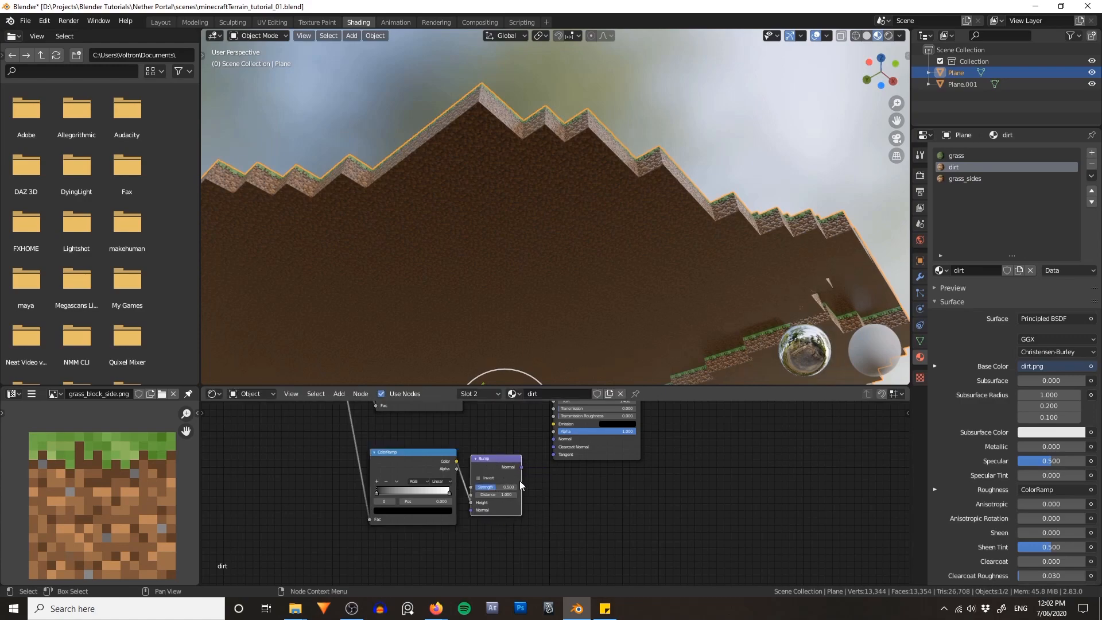
- Connect the Bump Normal output to the dirt Principled BSDF's Normal input and save the file
middle_click_drag(511, 488, 513, 520)
scroll(514, 520, "up", 2)
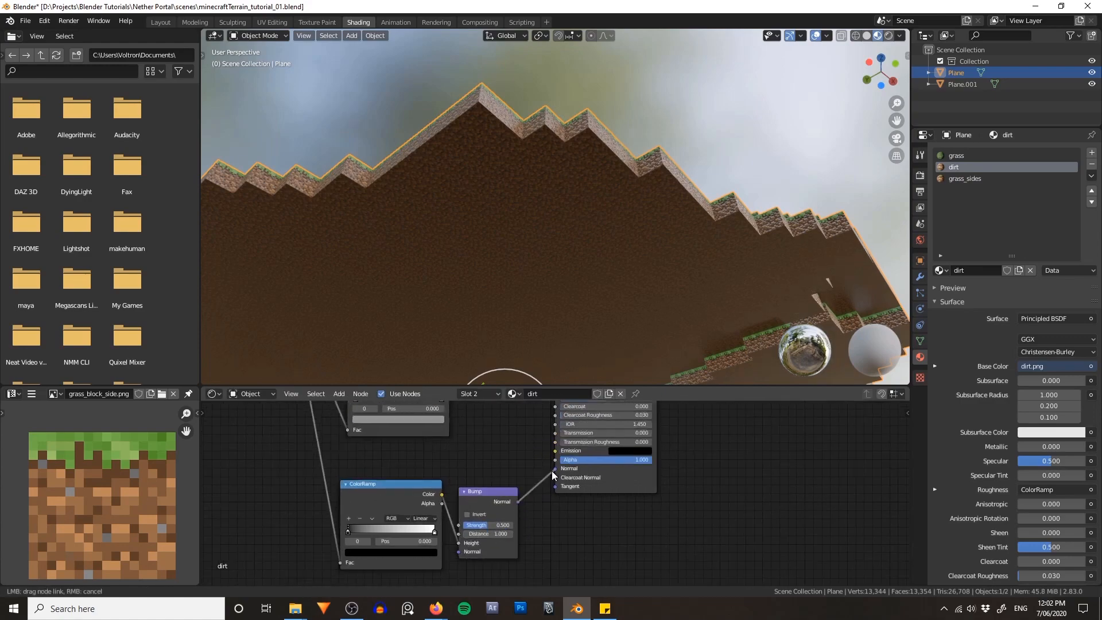
left_click_drag(552, 470, 553, 468)
scroll(650, 236, "up", 4)
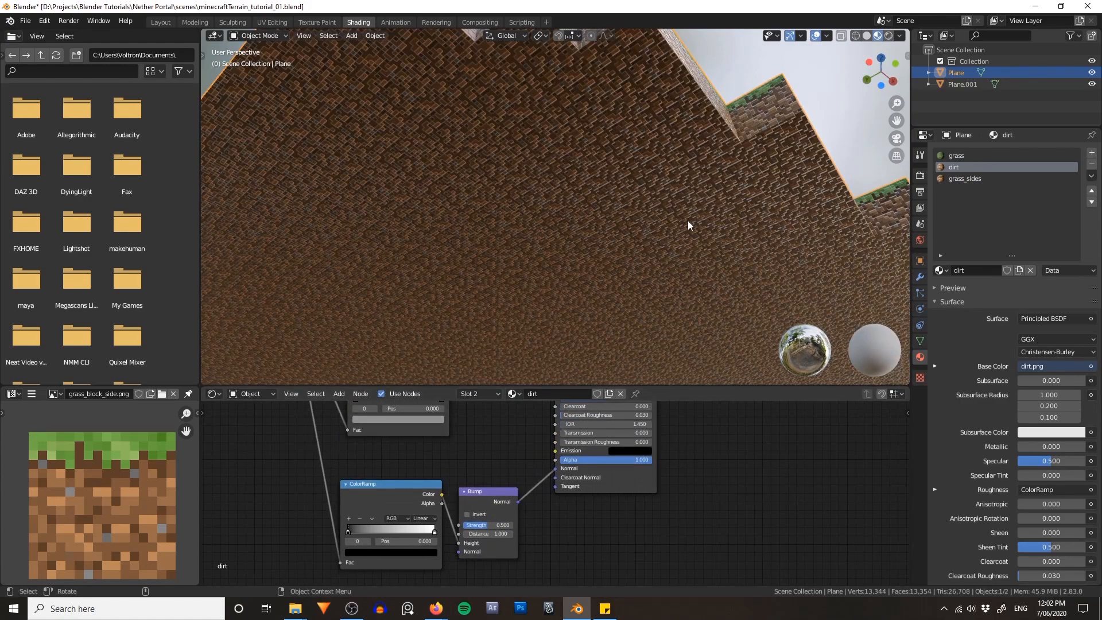
scroll(686, 223, "down", 4)
middle_click_drag(683, 225, 676, 267)
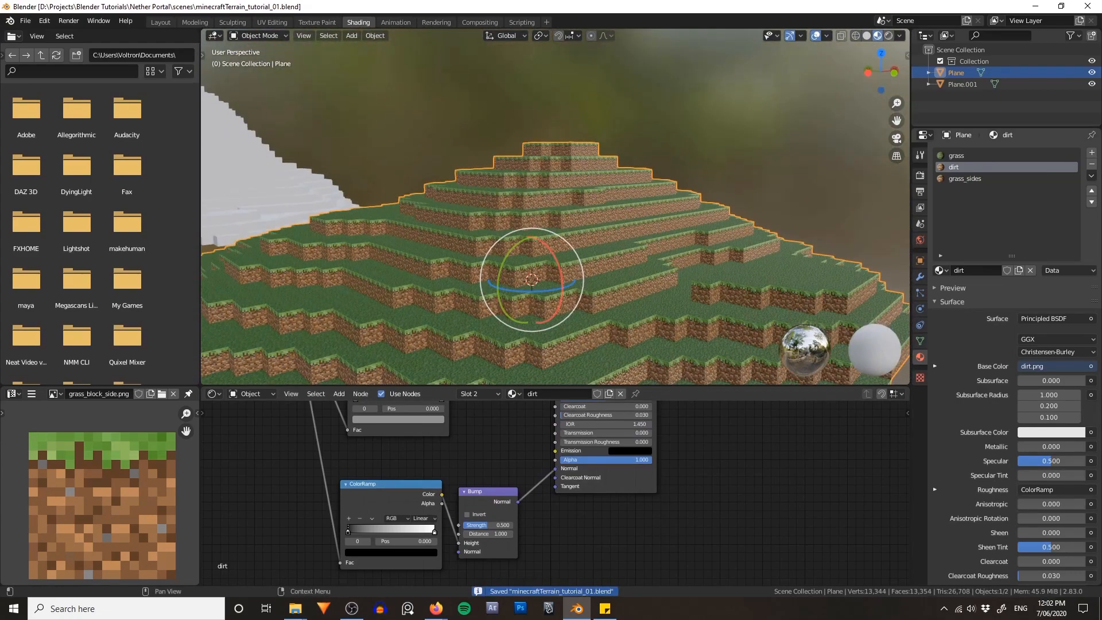
key("ctrl+s")
middle_click_drag(702, 227, 652, 190)
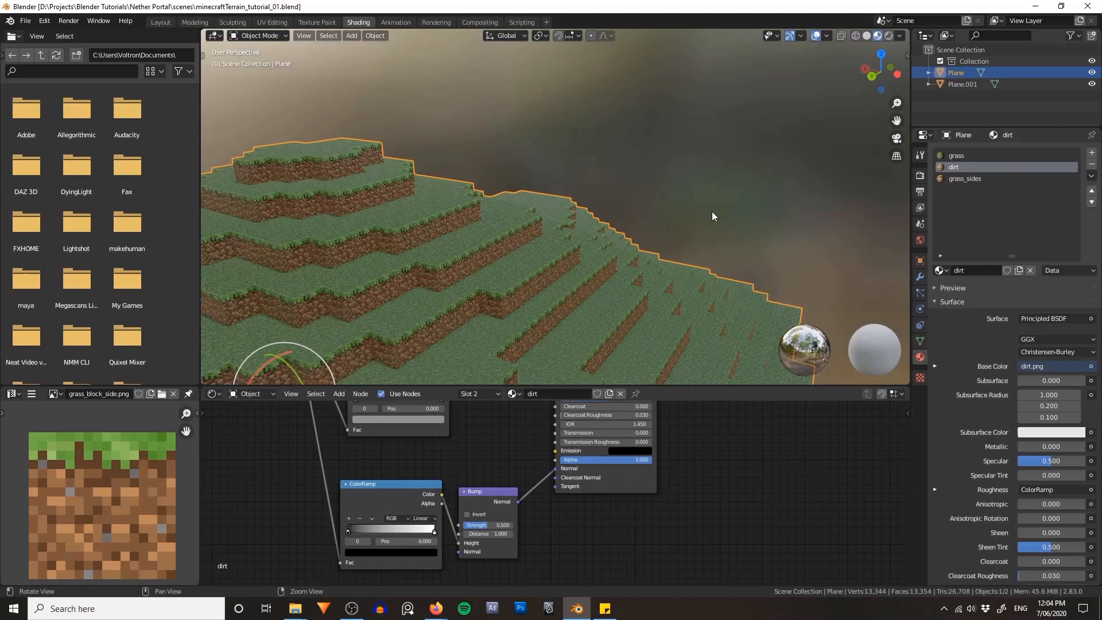
middle_click_drag(712, 211, 584, 152)
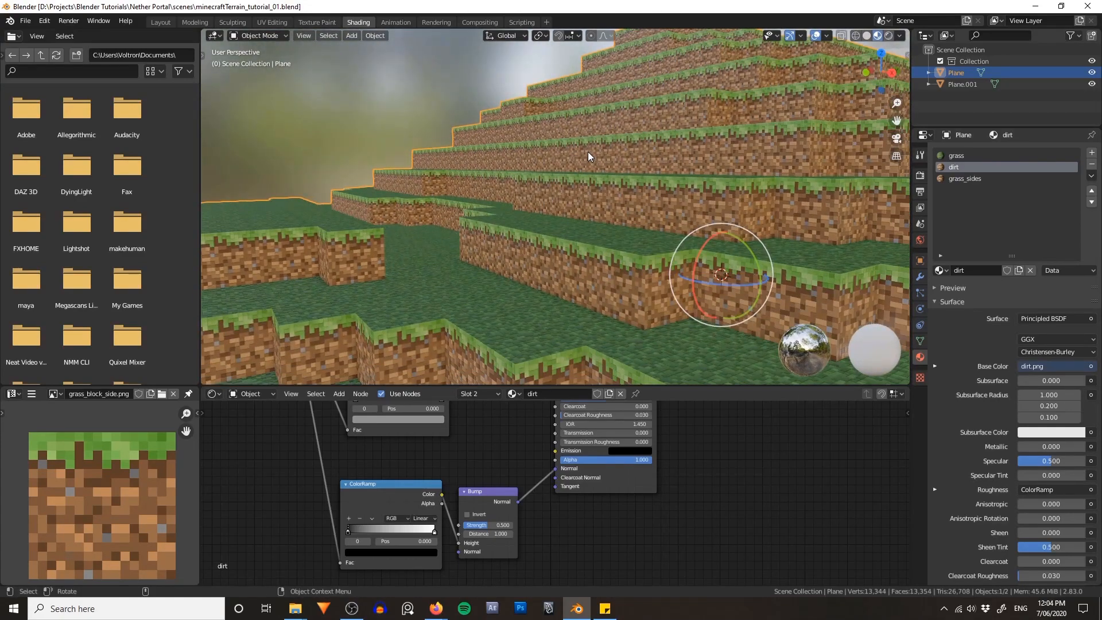
mouse_move(587, 151)
middle_mouse_down()
mouse_move(621, 125)
mouse_move(595, 150)
middle_mouse_up()
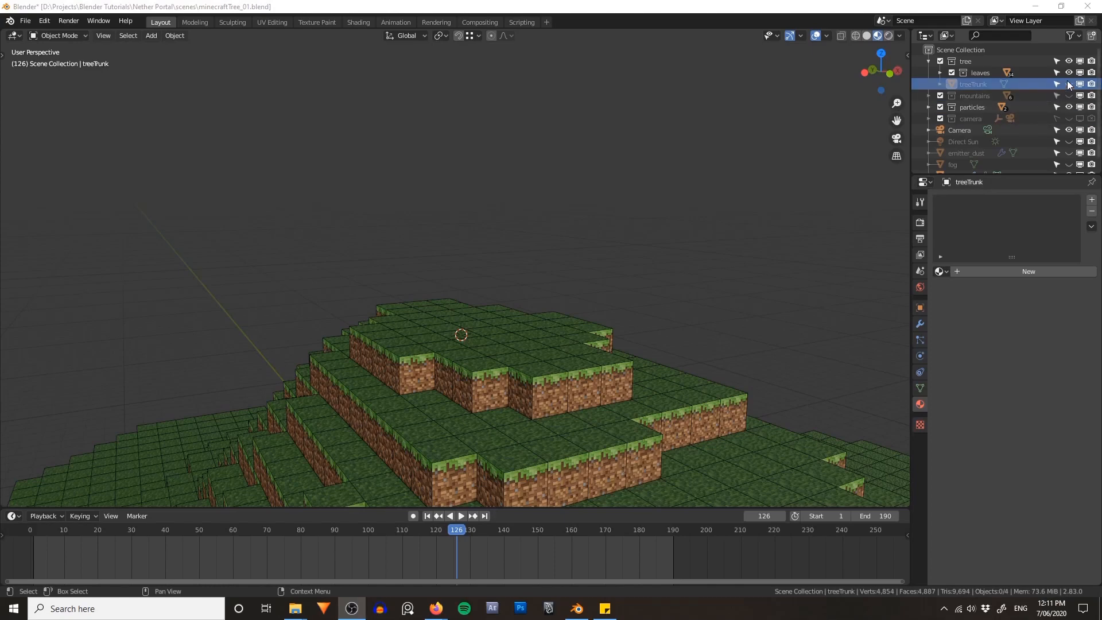
- Unhide the treeTrunk cube and assign the existing wood material to it
left_click(1068, 83)
left_click(941, 272)
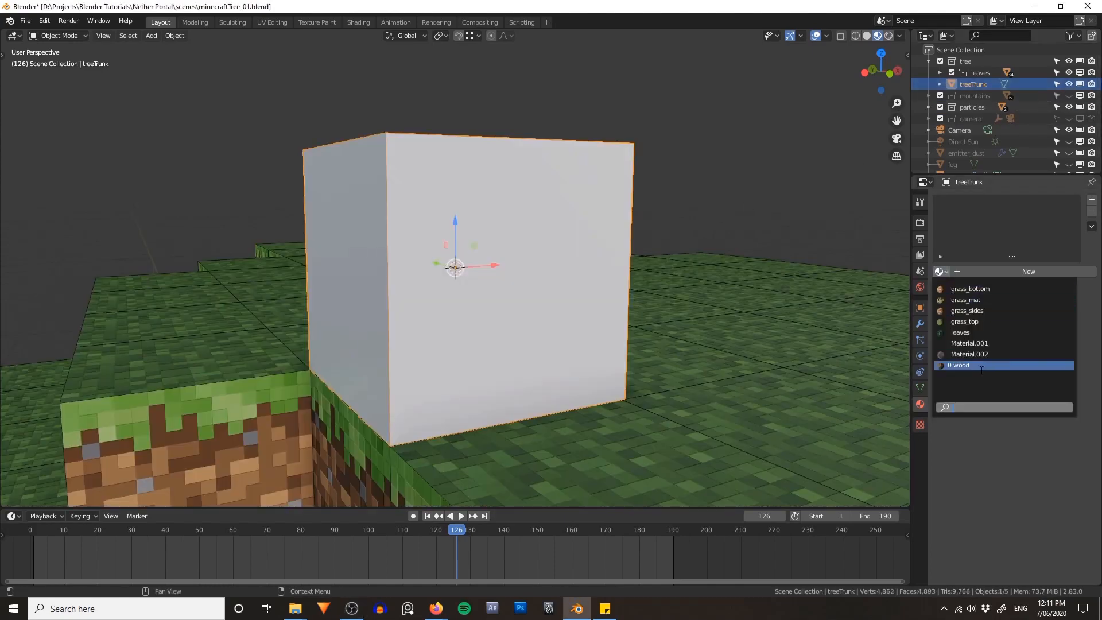
left_click(979, 366)
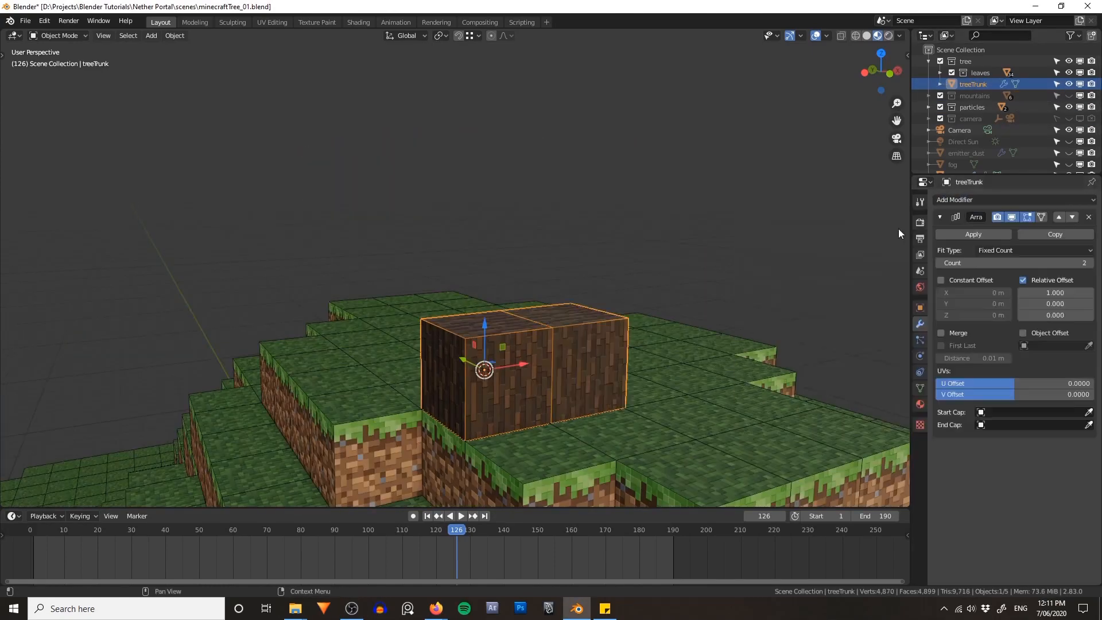
- Set the treeTrunk Array modifier's Count to 4 and its Relative Offset to 0 in X and 1 in Z
left_click(1091, 263)
left_click(1090, 263)
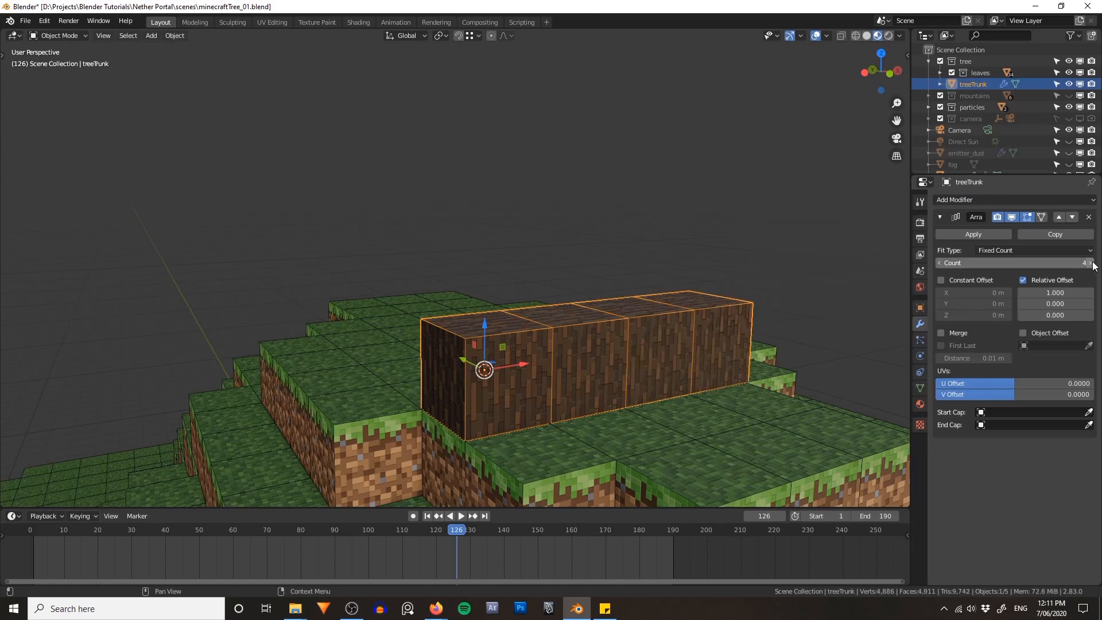
left_click(1061, 291)
type("0")
key("Return")
left_click(1054, 316)
type("1")
key("Return")
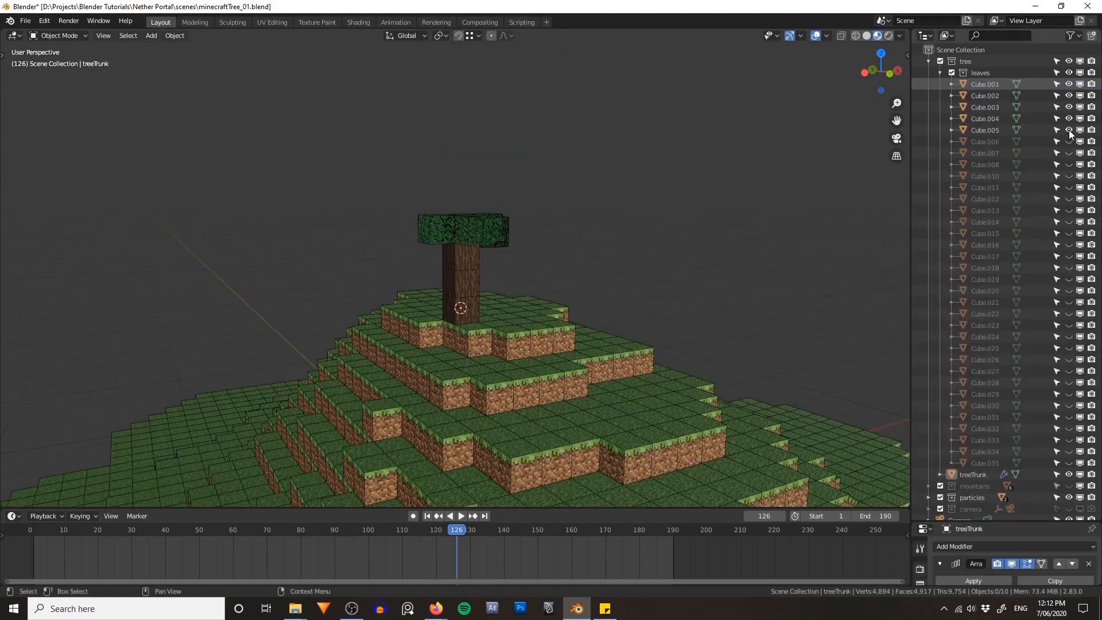
- Unhide a further run of hidden leaf cubes in the leaves collection
left_click_drag(1069, 187, 1075, 222)
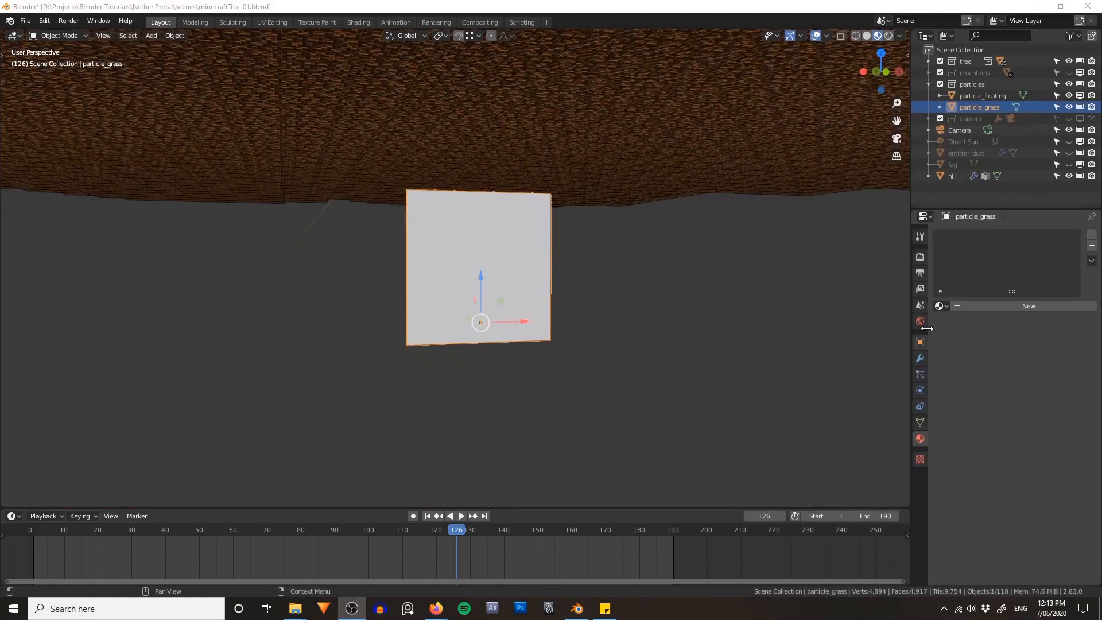
- Assign the existing grass_particle material to the particle_grass plane and switch the image shown in the Image Editor
left_click(942, 306)
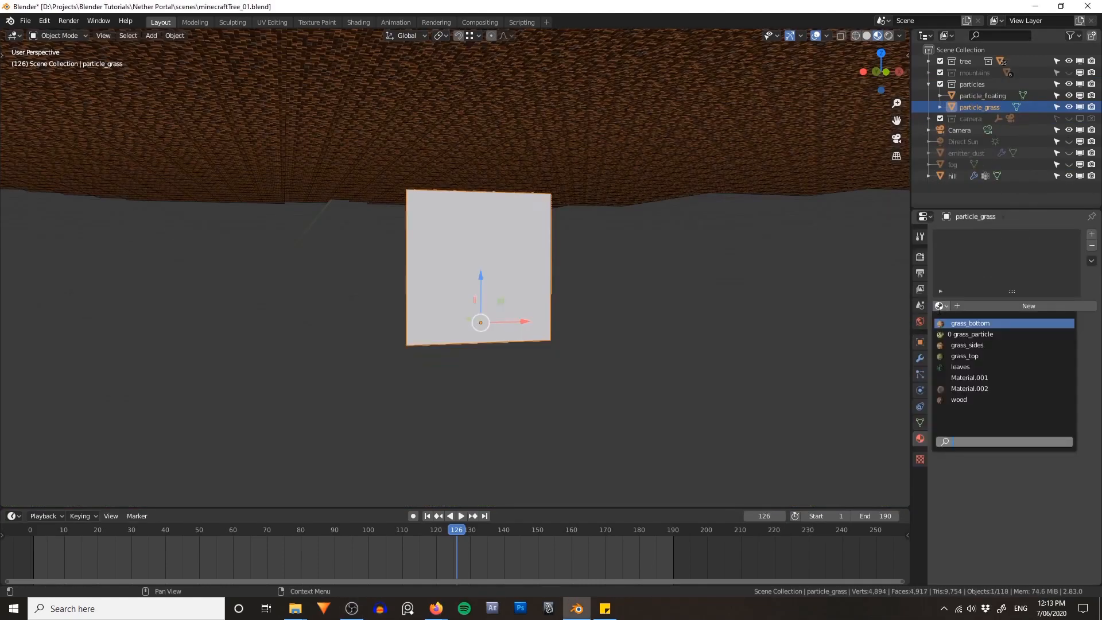
left_click(970, 334)
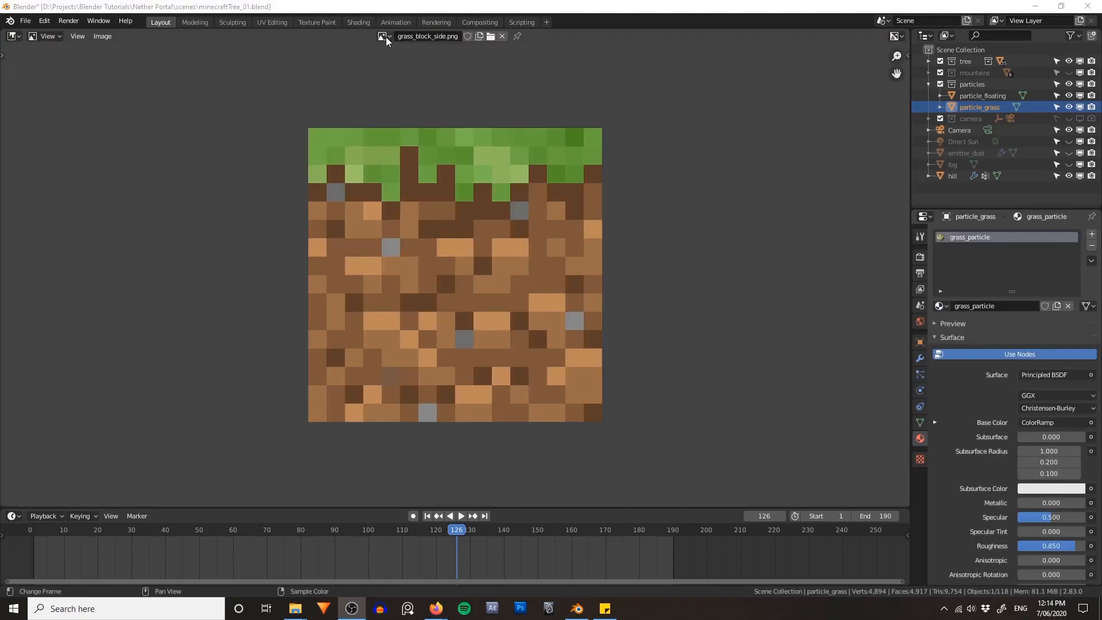
left_click(382, 36)
left_click(421, 75)
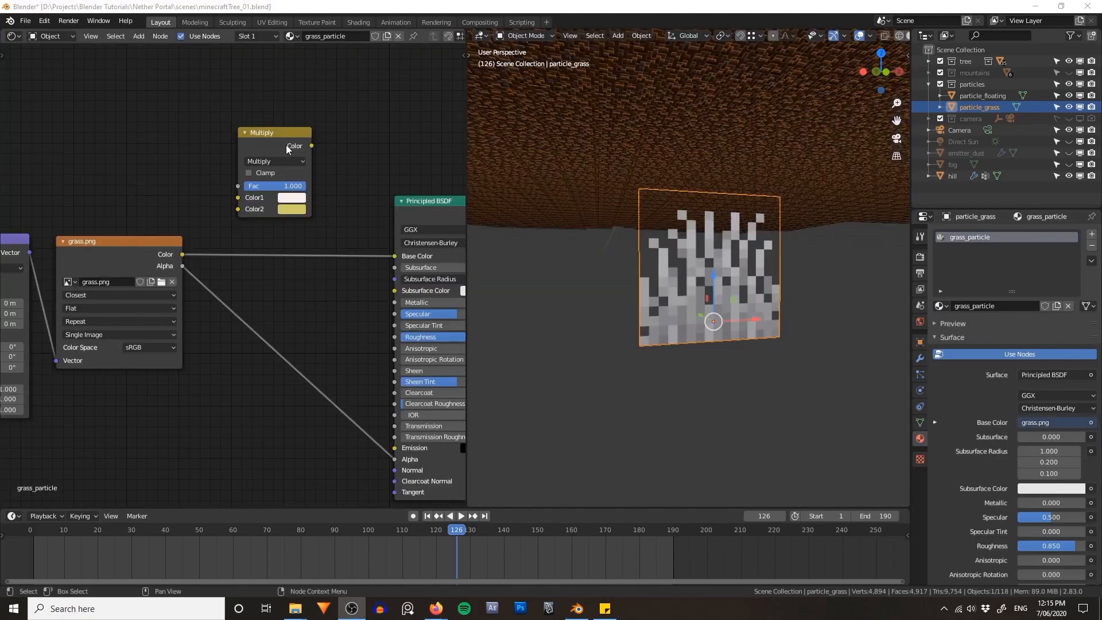
- Insert the Multiply node between the grass.png Color output and the Principled BSDF Base Color
left_click_drag(257, 133, 276, 201)
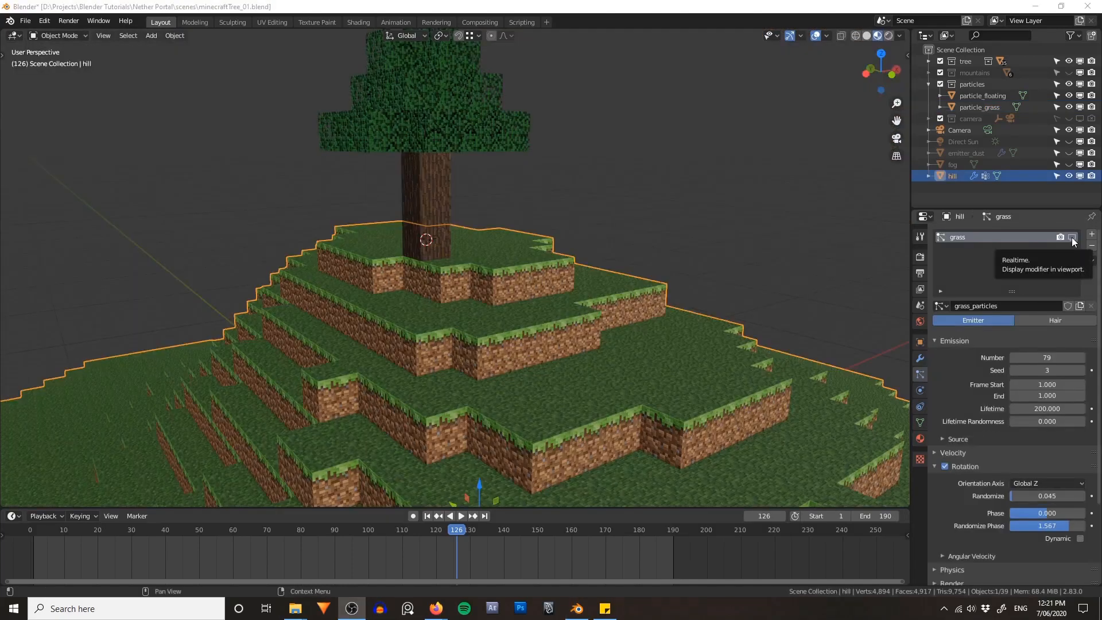
- Display the hill's grass particle system in the viewport and unhide the fog object
left_click(1072, 237)
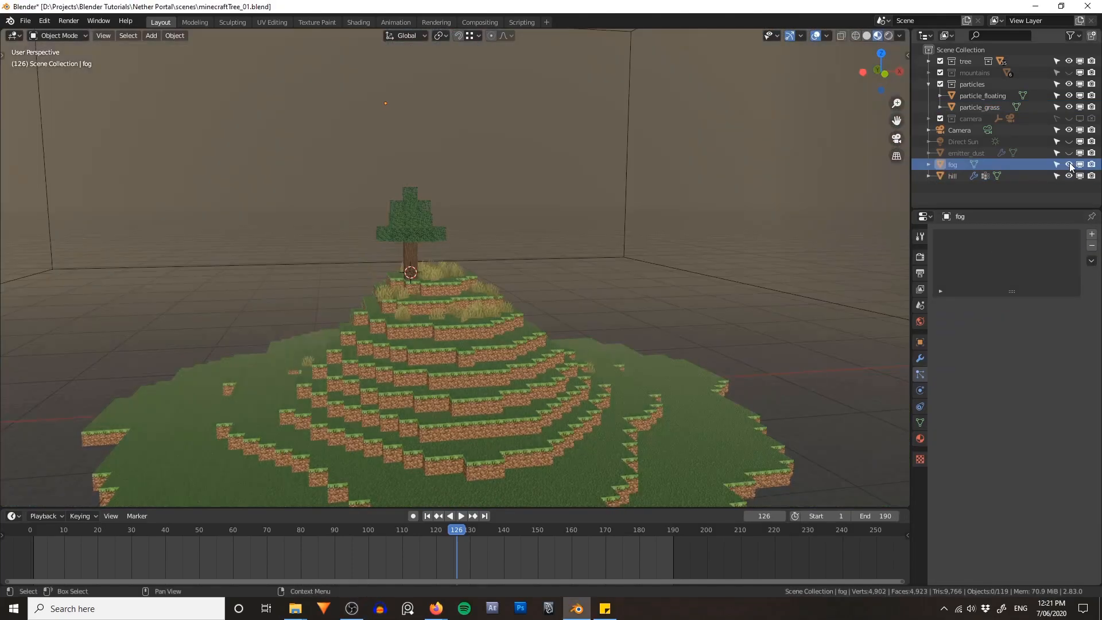
left_click(1070, 164)
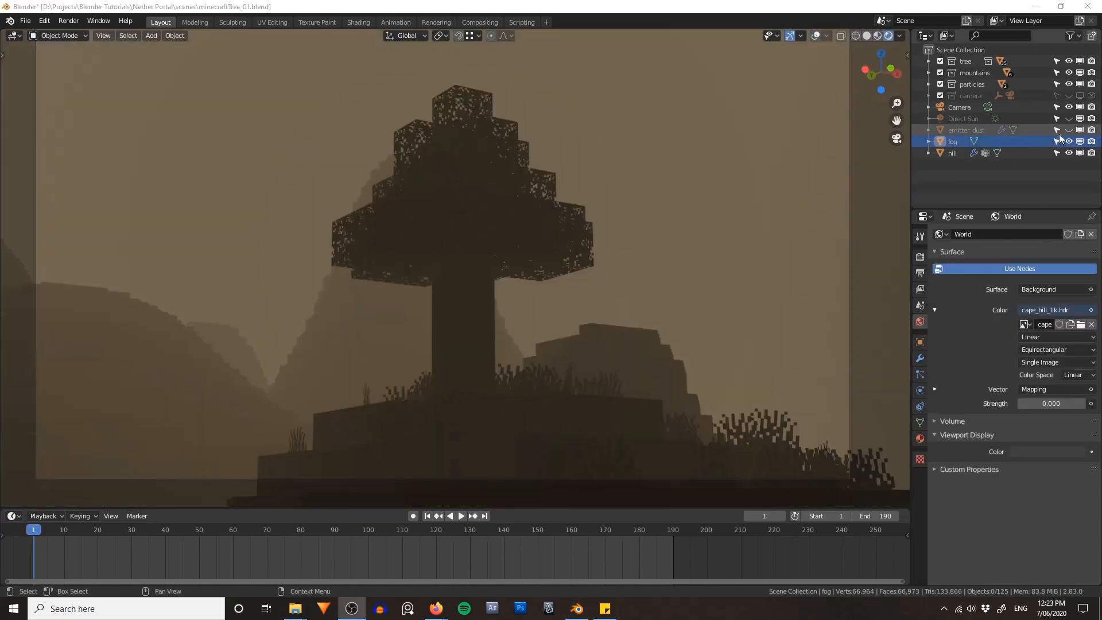
- Unhide the emitter_dust object and the Direct Sun light
left_click(1069, 130)
left_click(1069, 118)
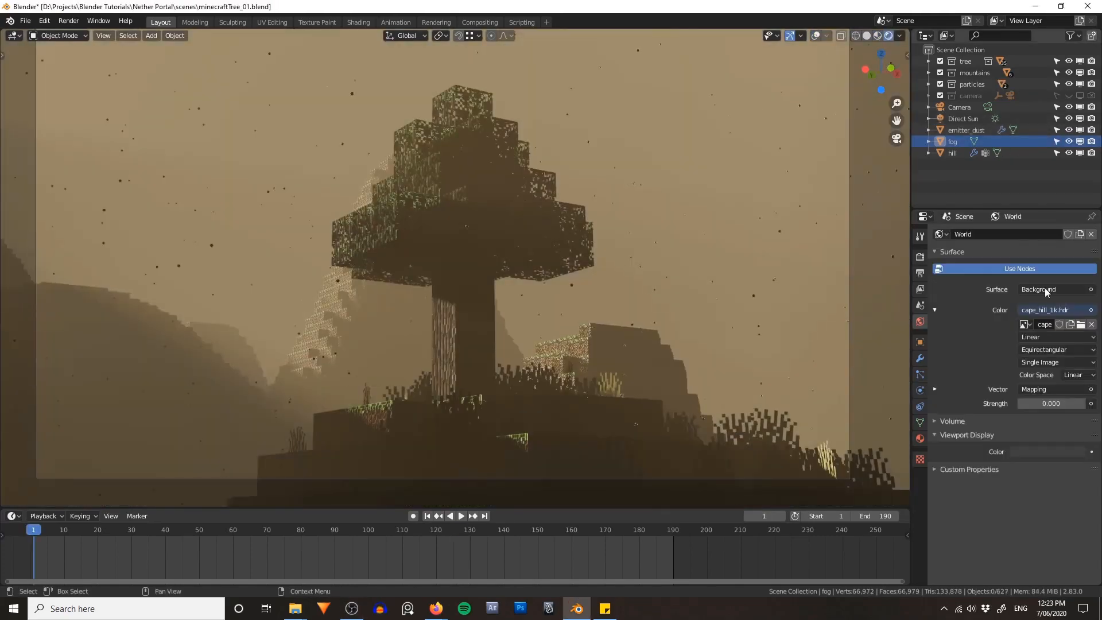
- Set the world background Strength to 0.3 and play the animation
left_click(1062, 406)
type(".3")
key("Return")
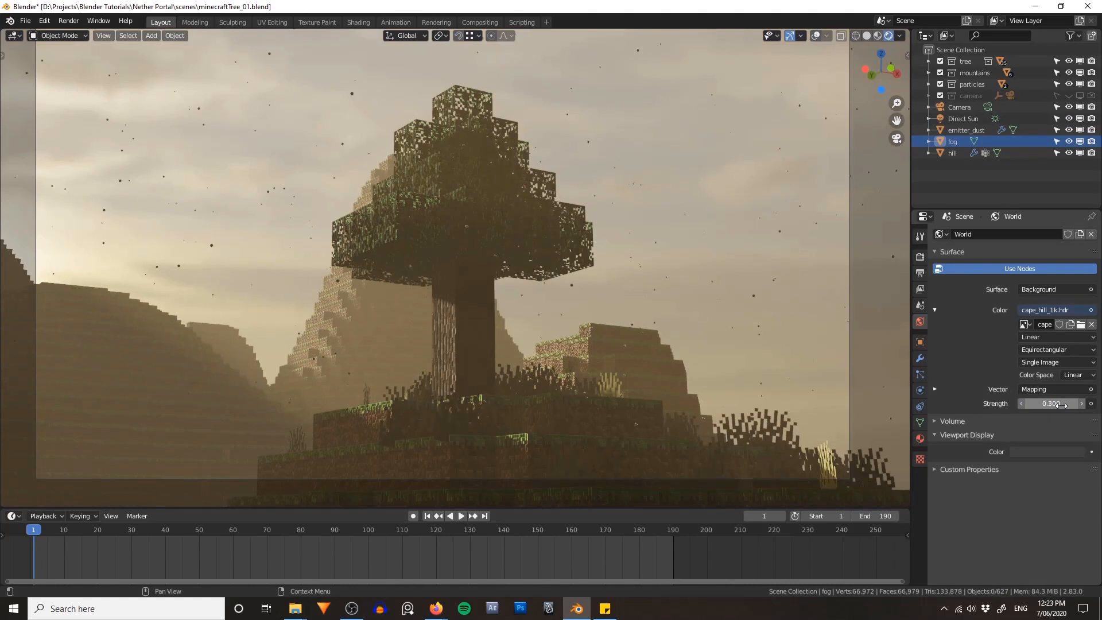
left_click(461, 516)
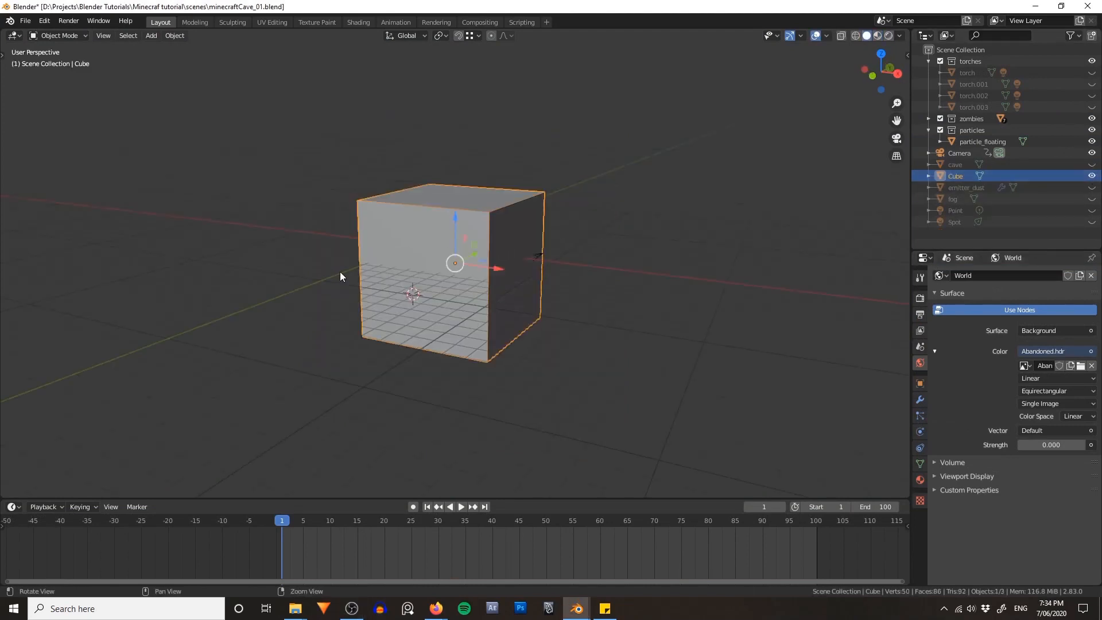
- In Edit Mode and wireframe front view, extrude the cube's negative-X end face repeatedly into a tunnel that bends downward
middle_click_drag(341, 277, 408, 278)
key("ctrl+Tab")
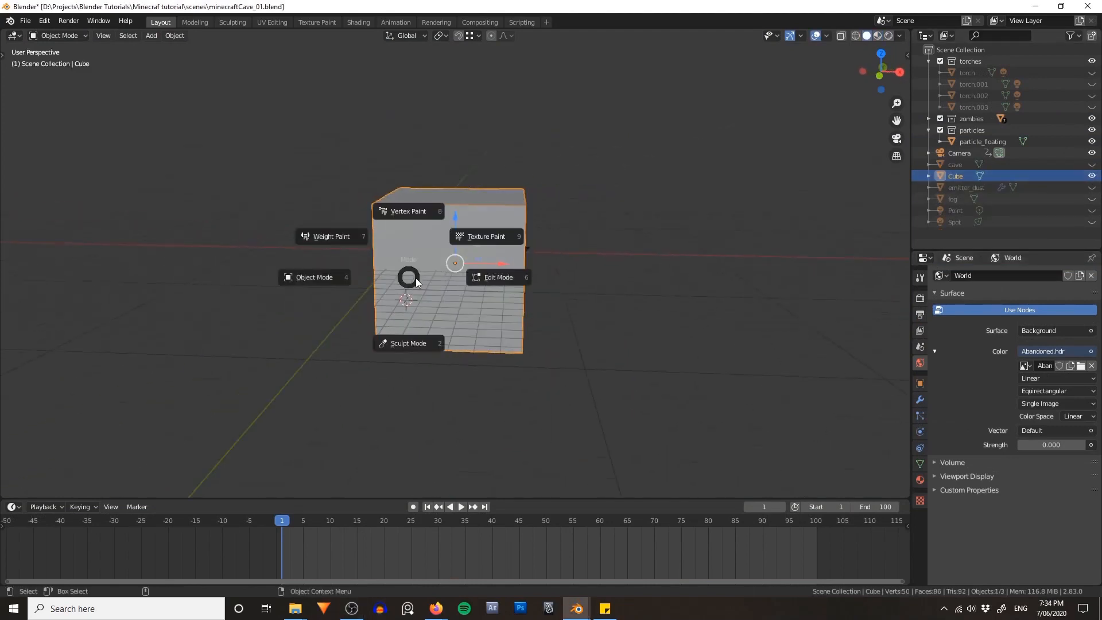
left_click(498, 277)
mouse_move(499, 278)
middle_mouse_down()
mouse_move(553, 266)
mouse_move(511, 284)
middle_mouse_up()
left_click(405, 266)
key("grave")
left_click(454, 245)
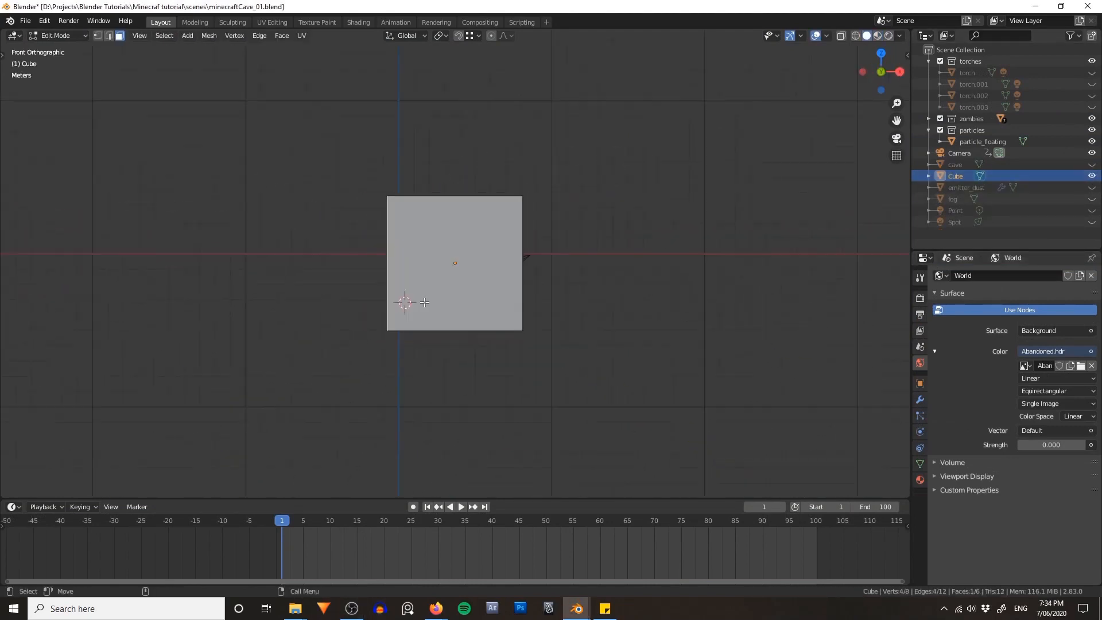
key("z")
left_click(379, 295)
scroll(380, 295, "down", 3)
middle_click_drag(367, 316, 489, 265, "shift")
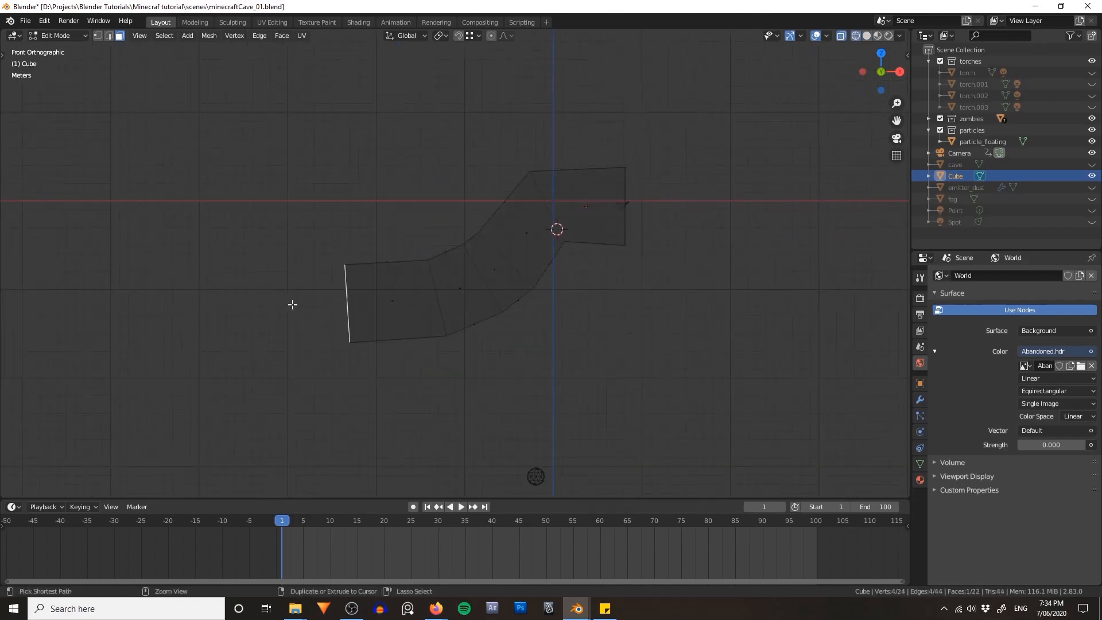
key("ctrl+Tab")
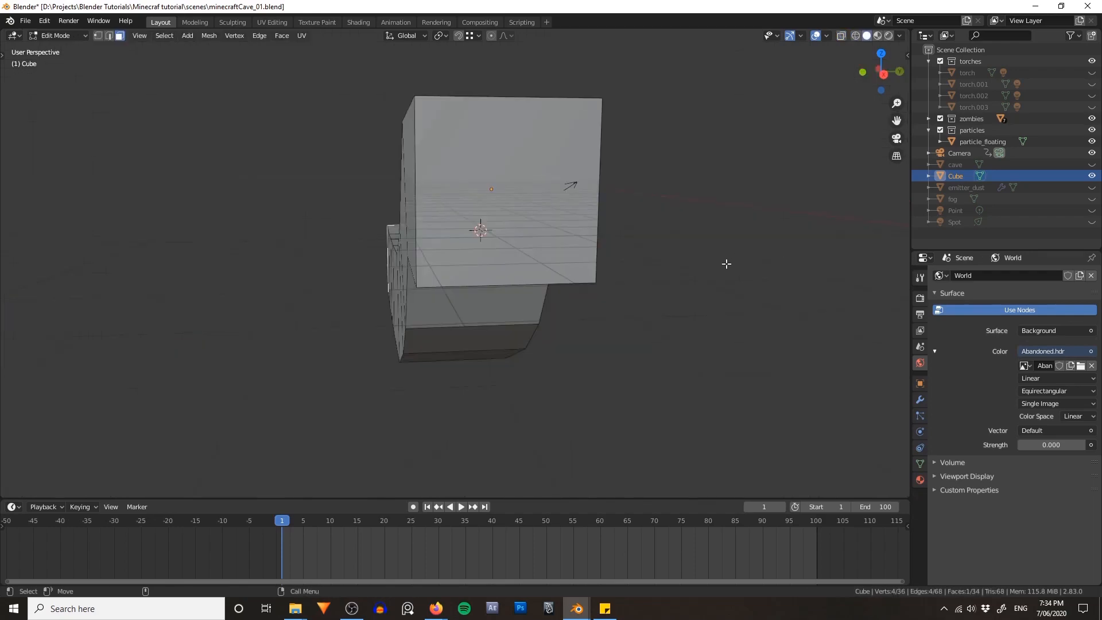
- Delete the faces closing both ends of the tunnel and return to Object Mode
left_click(510, 260)
scroll(510, 261, "down", 5)
middle_click_drag(510, 261, 556, 295)
left_click(370, 276, "shift")
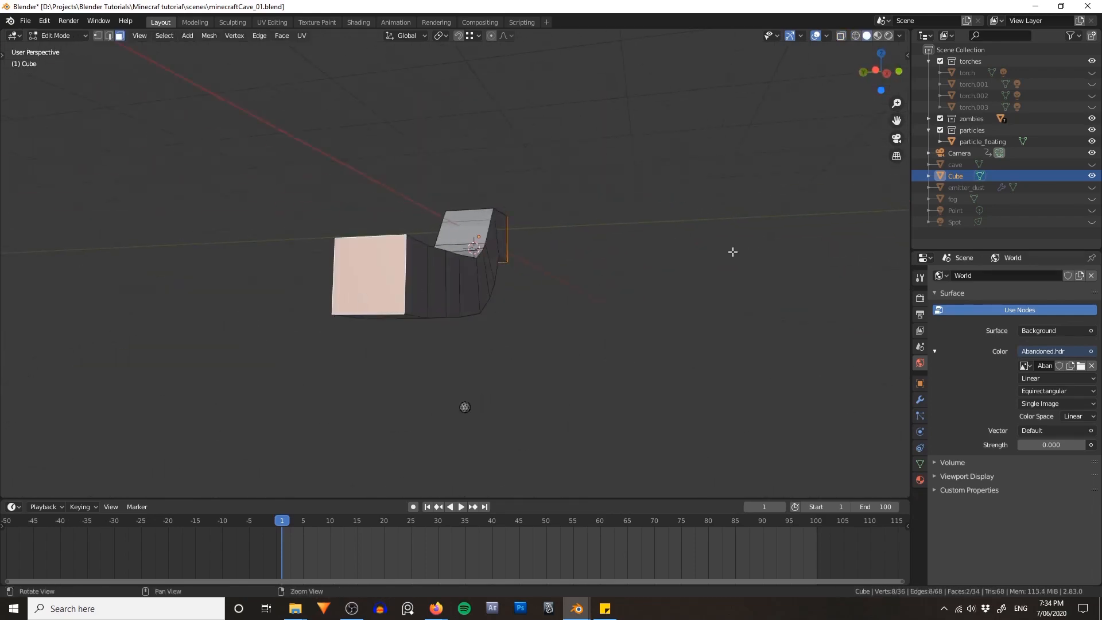
middle_click_drag(733, 250, 583, 273)
right_click(591, 269)
left_click(592, 274)
key("Tab")
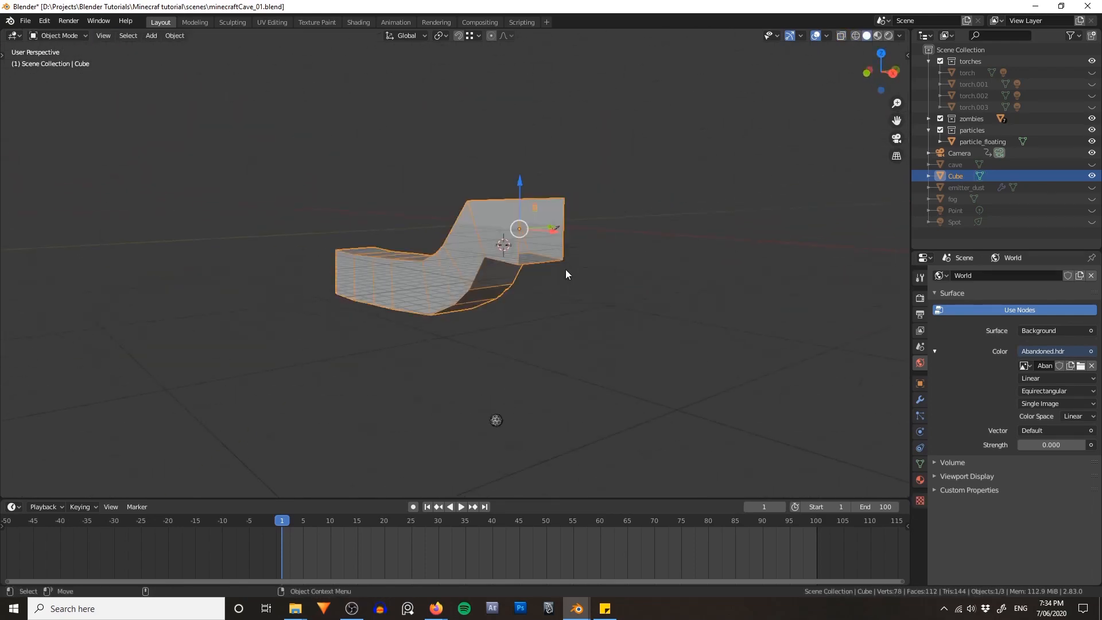
- Add a Solidify modifier to the tunnel and adjust its Thickness so the walls thicken outward
left_click(920, 399)
left_click(949, 275)
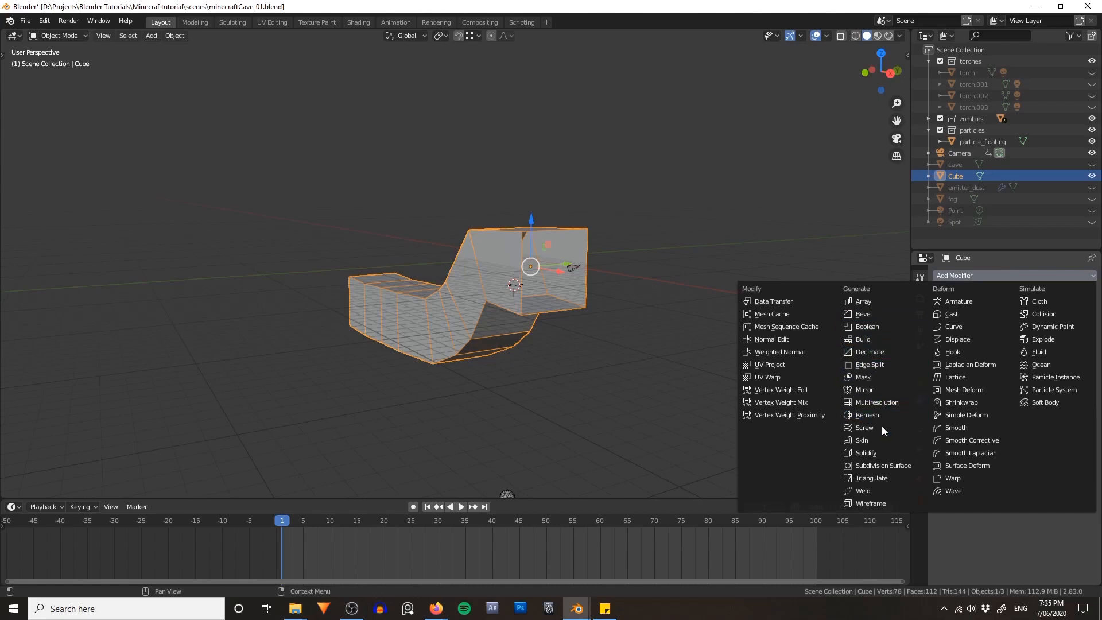
left_click(880, 453)
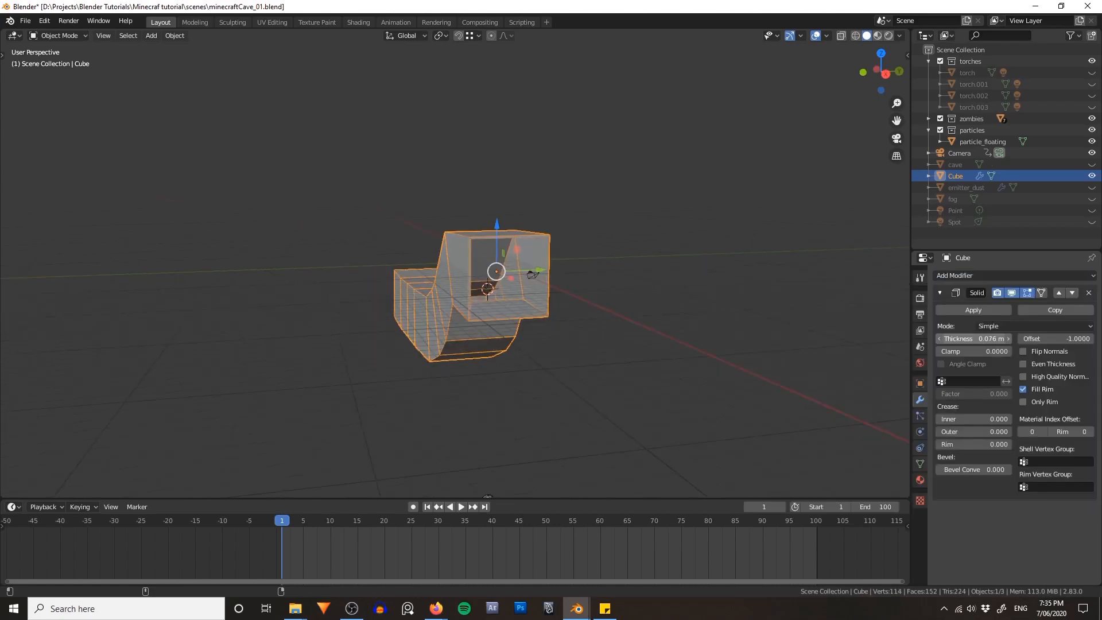
left_click_drag(973, 339, 916, 338)
- Add a Remesh modifier in Blocks mode to the tunnel and raise its Octree Depth for smaller blocks
left_click(980, 276)
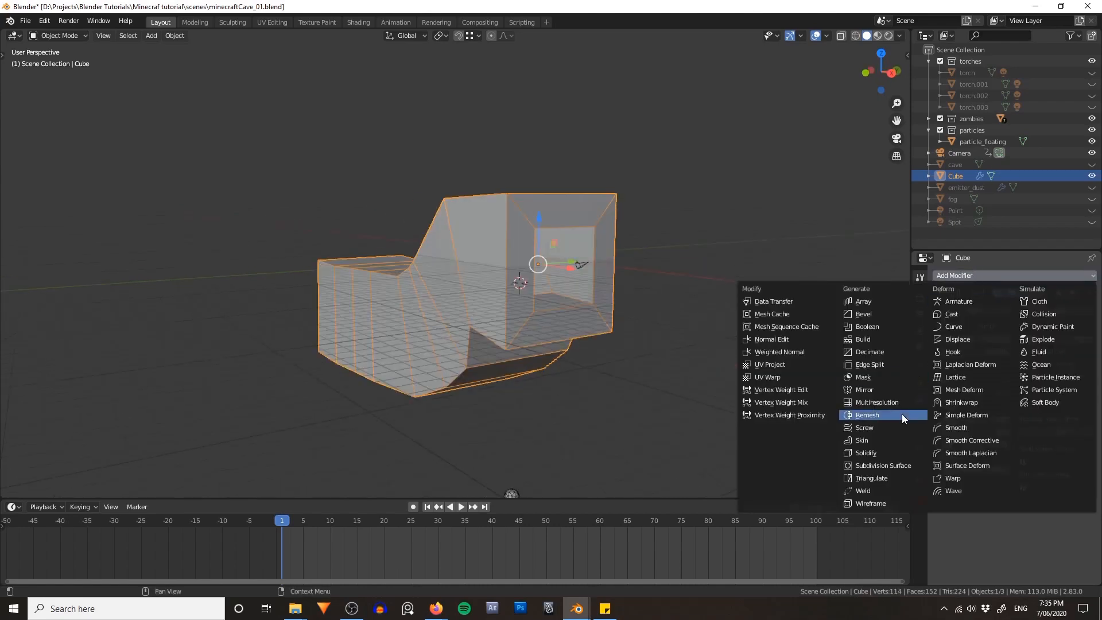
left_click(901, 414)
left_click(939, 293)
left_click(1018, 346)
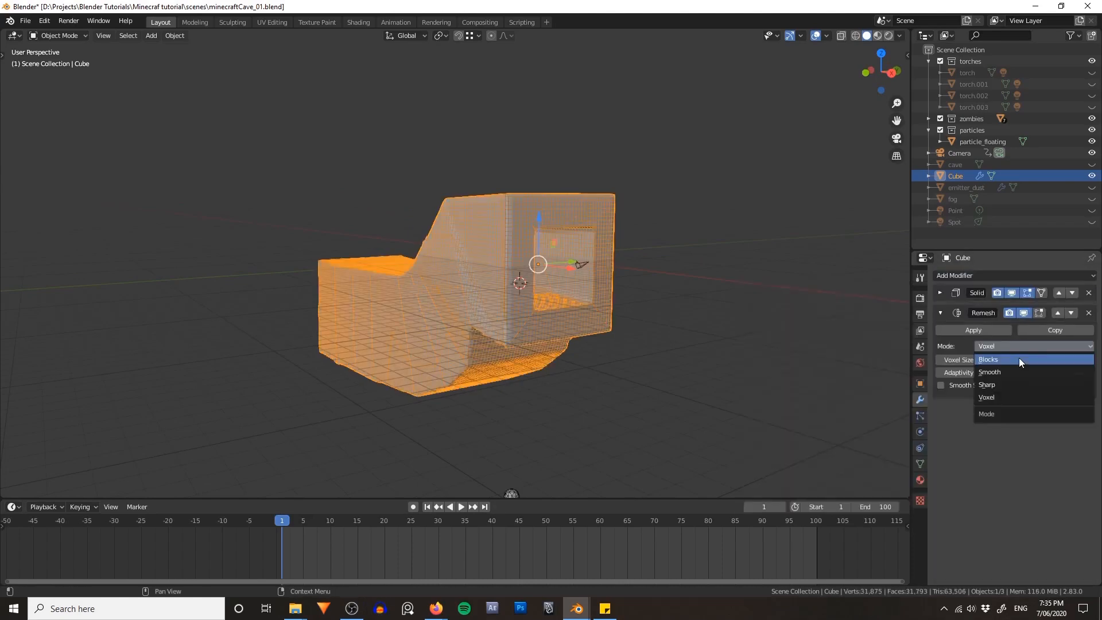
left_click(1018, 360)
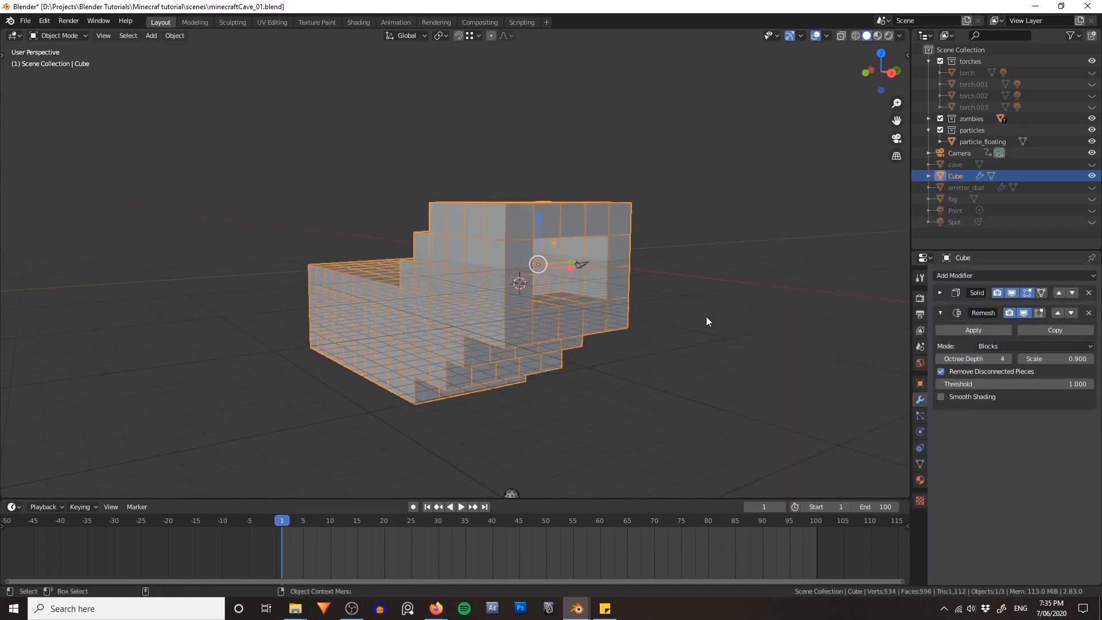
middle_click_drag(706, 316, 698, 311)
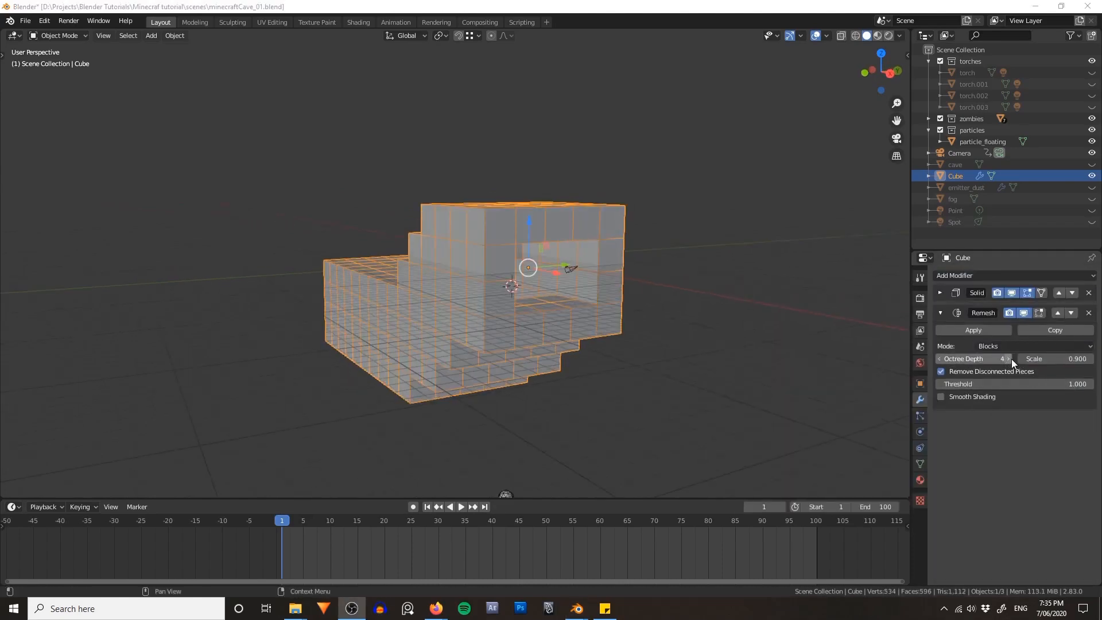
left_click(1009, 359)
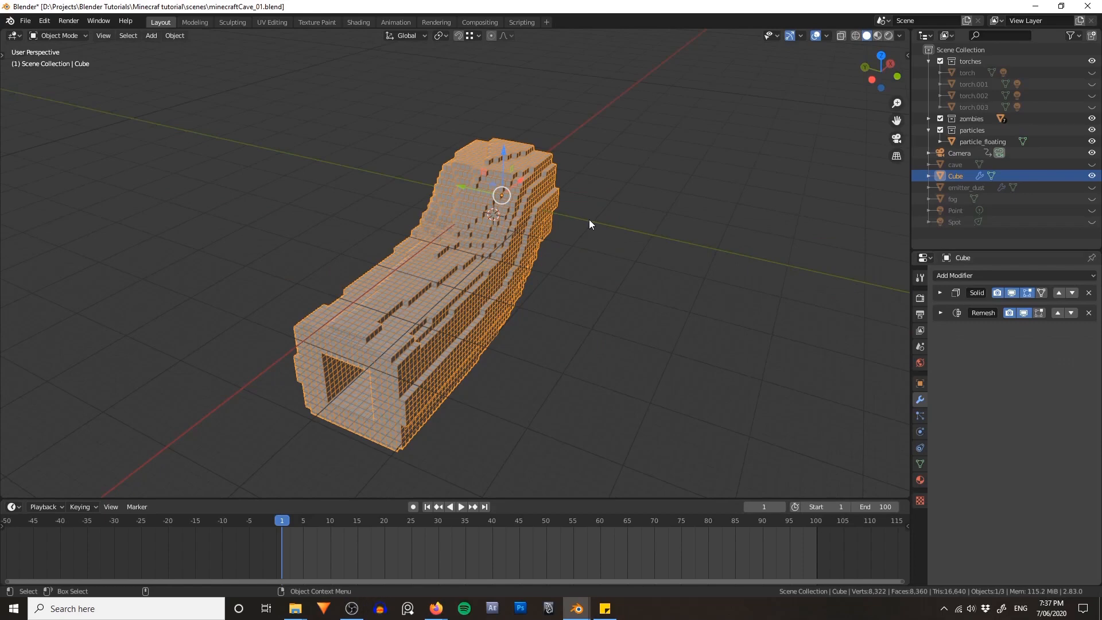
- Adjust the tunnel's base mesh in Edit Mode with the Solidify and Remesh modifiers kept active
key("ctrl+Tab")
left_click(593, 275)
mouse_move(482, 269)
middle_mouse_down()
mouse_move(525, 272)
mouse_move(507, 271)
mouse_move(490, 246)
middle_mouse_up()
left_click_drag(511, 217, 505, 228, "alt")
mouse_move(456, 200)
left_mouse_down("alt")
mouse_move(472, 217)
mouse_move(511, 219)
left_mouse_up("alt")
mouse_move(445, 338)
left_mouse_down()
mouse_move(405, 340)
mouse_move(492, 418)
left_mouse_up()
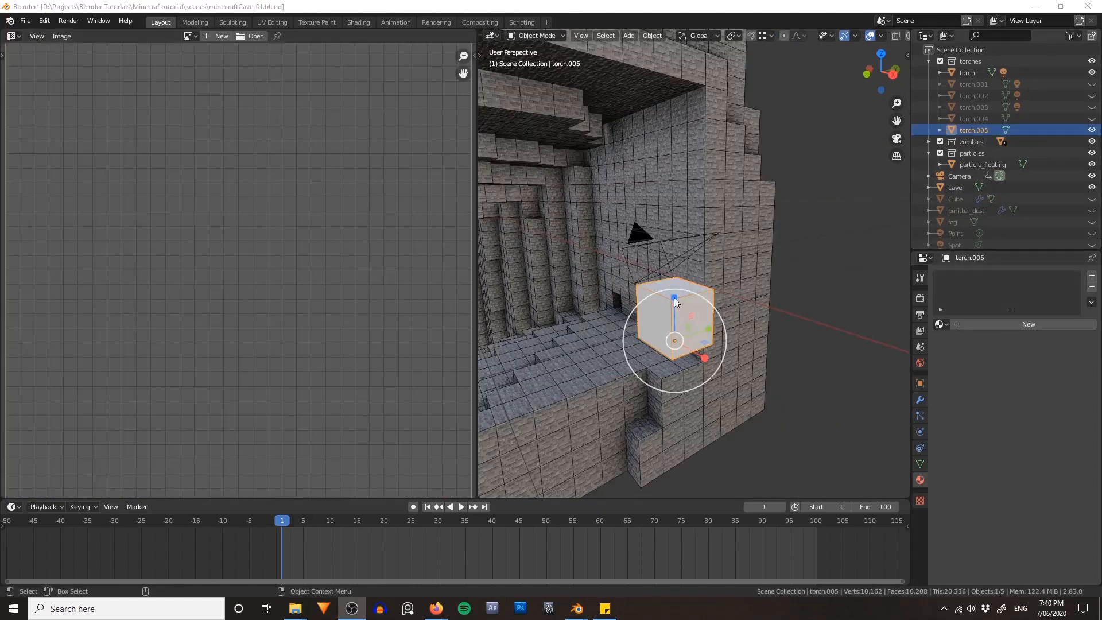
- Scale the new cube in the cave into a tall, thin torch post and reset its UV mapping
left_click_drag(675, 301, 673, 235)
left_click_drag(675, 304, 679, 321, "shift")
key("u")
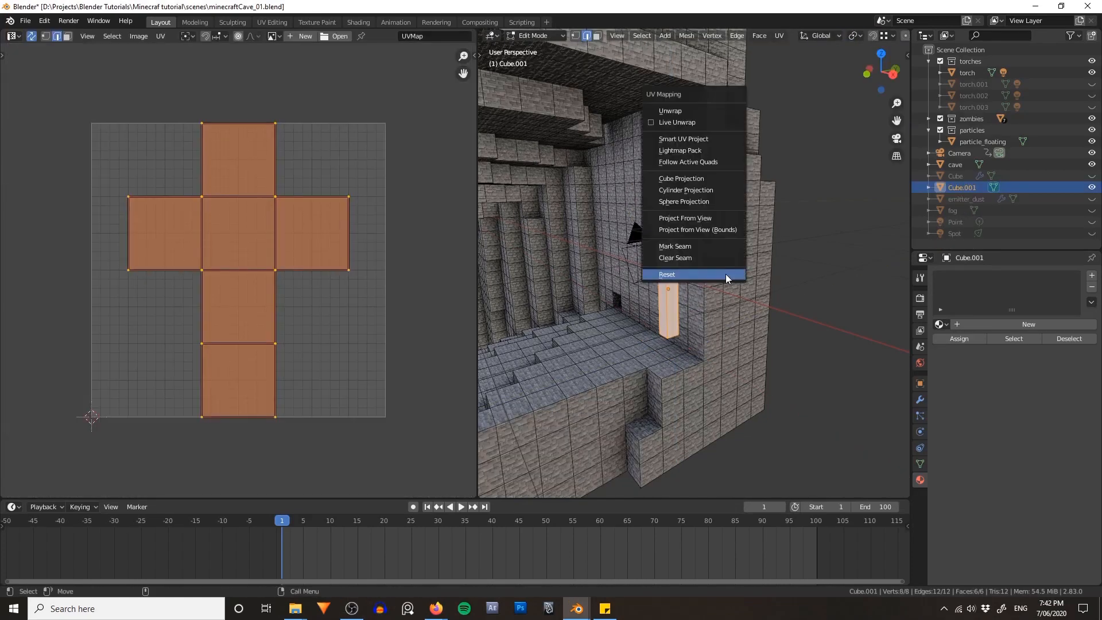
left_click(725, 274)
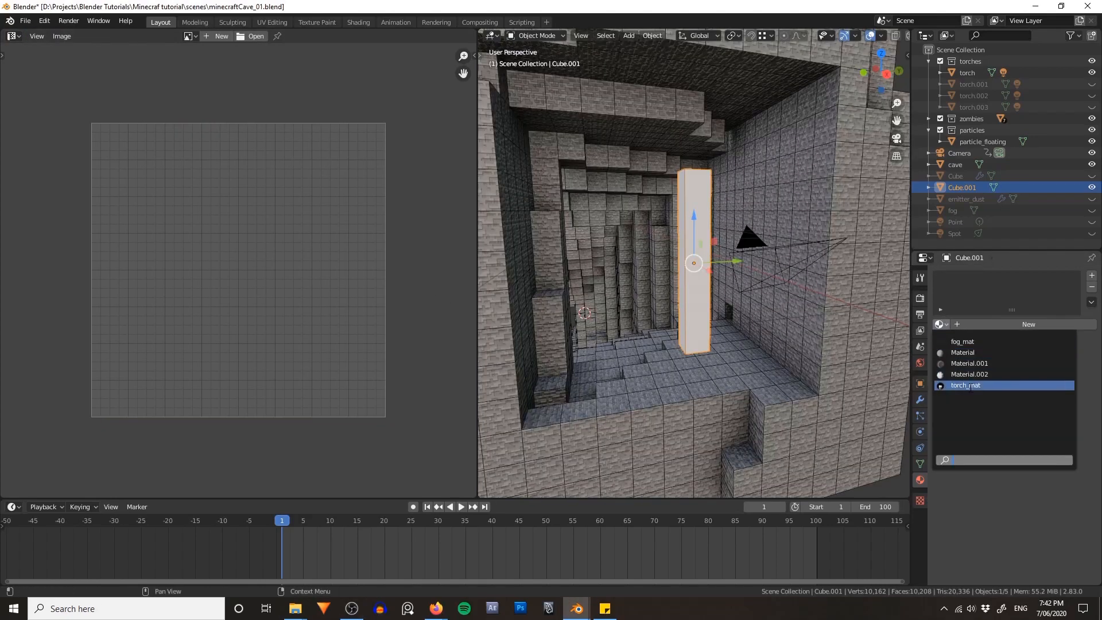
- Assign torch_mat to the post, narrow its UVs along X and lower their upper vertices along Y to fit the torch image
left_click(967, 385)
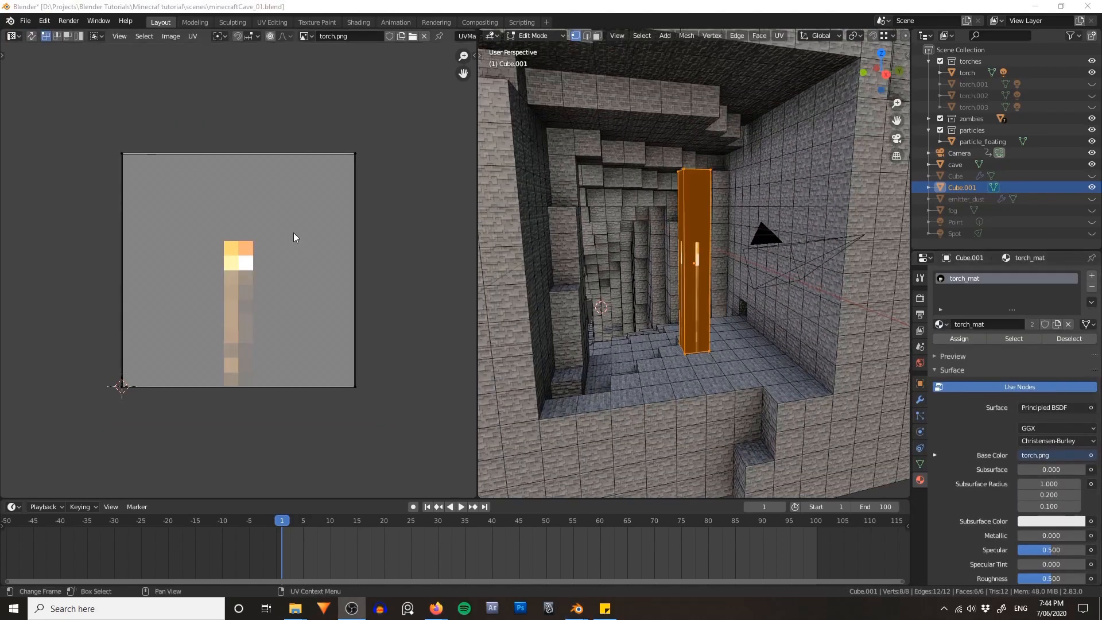
left_click_drag(62, 103, 418, 406)
key("s")
key("x")
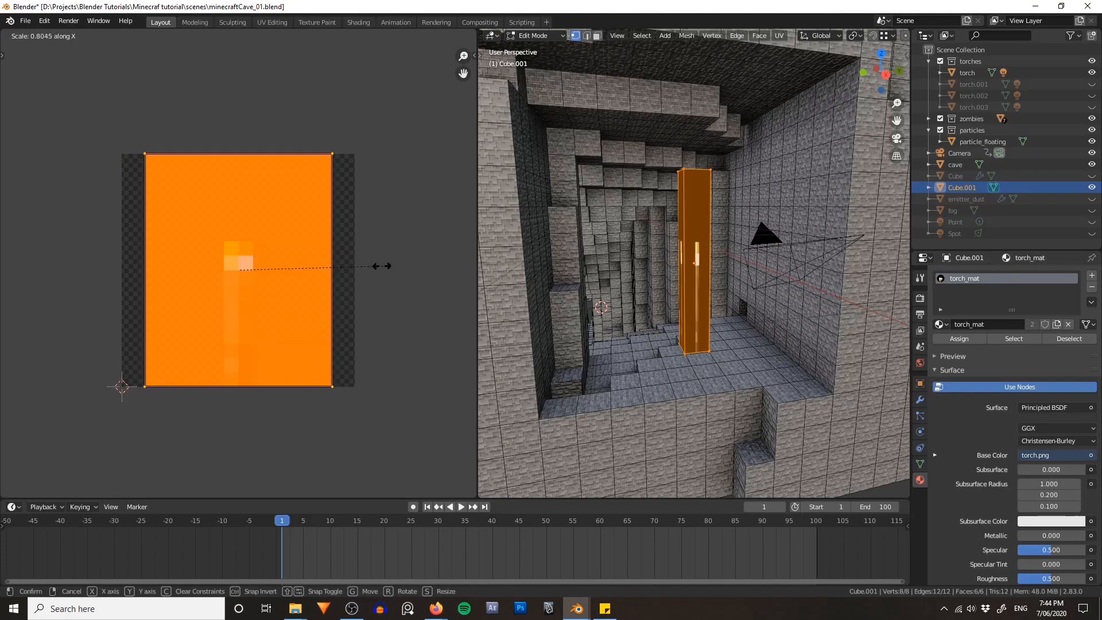
left_click(257, 281)
left_click_drag(141, 105, 337, 200)
key("g")
key("y")
left_click(338, 284)
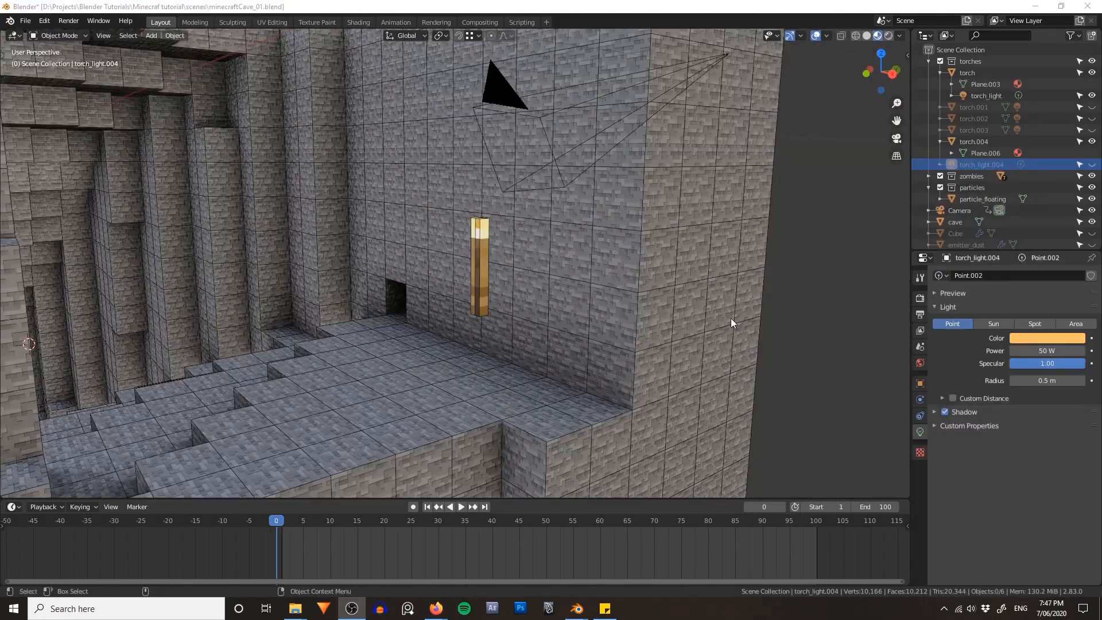
- Unhide torch_light.004 and parent it to the torch.004 object
left_click(1092, 164)
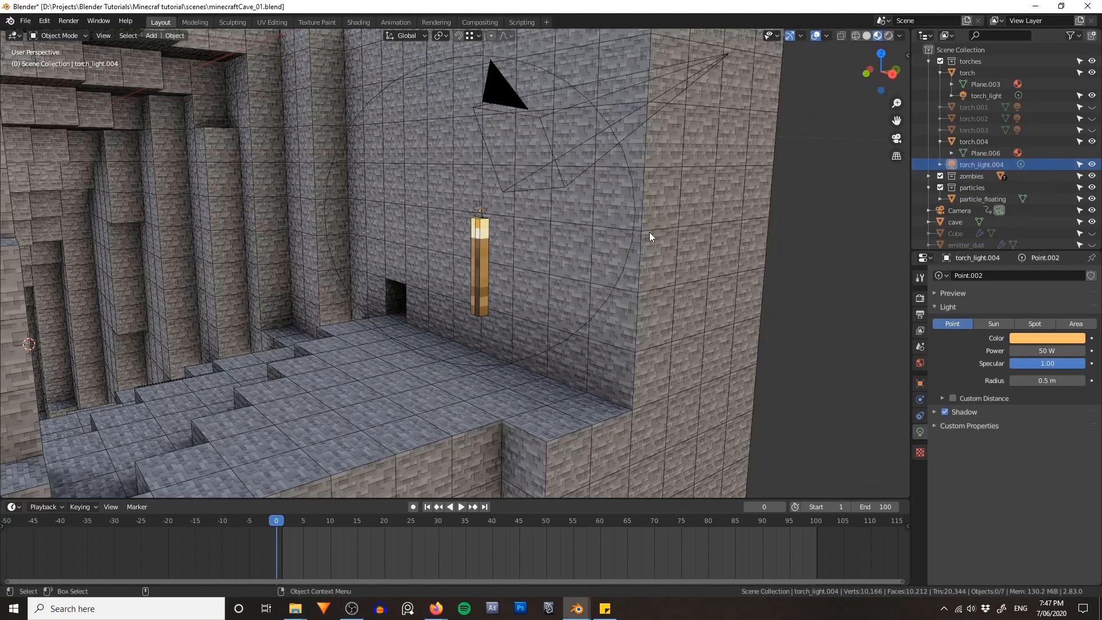
left_click(597, 308)
left_click(488, 271, "shift")
key("ctrl+p")
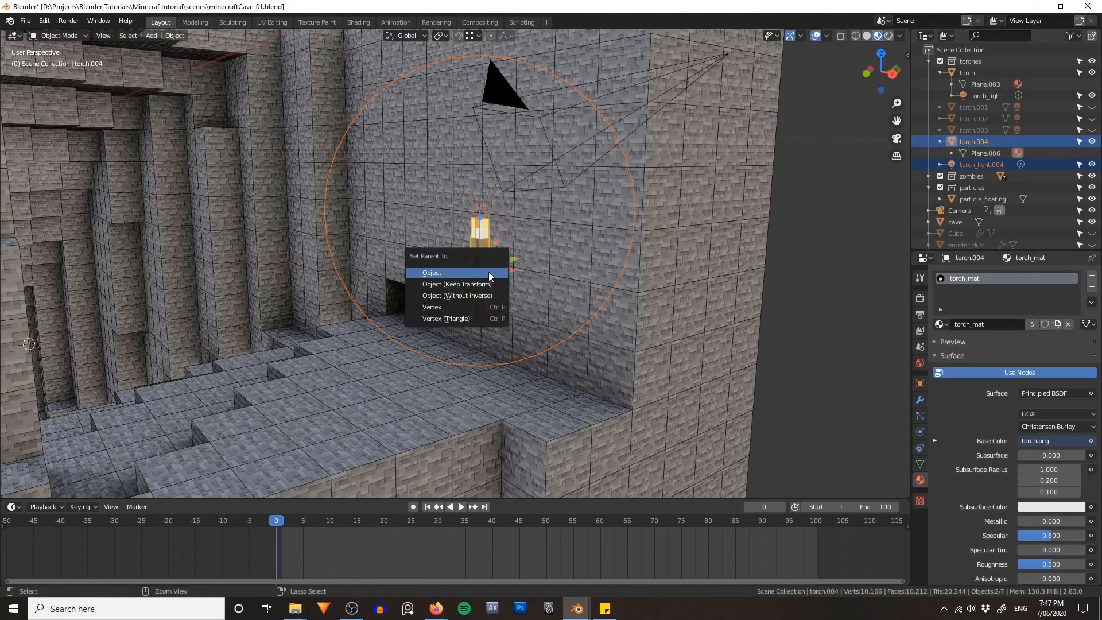
left_click(488, 272)
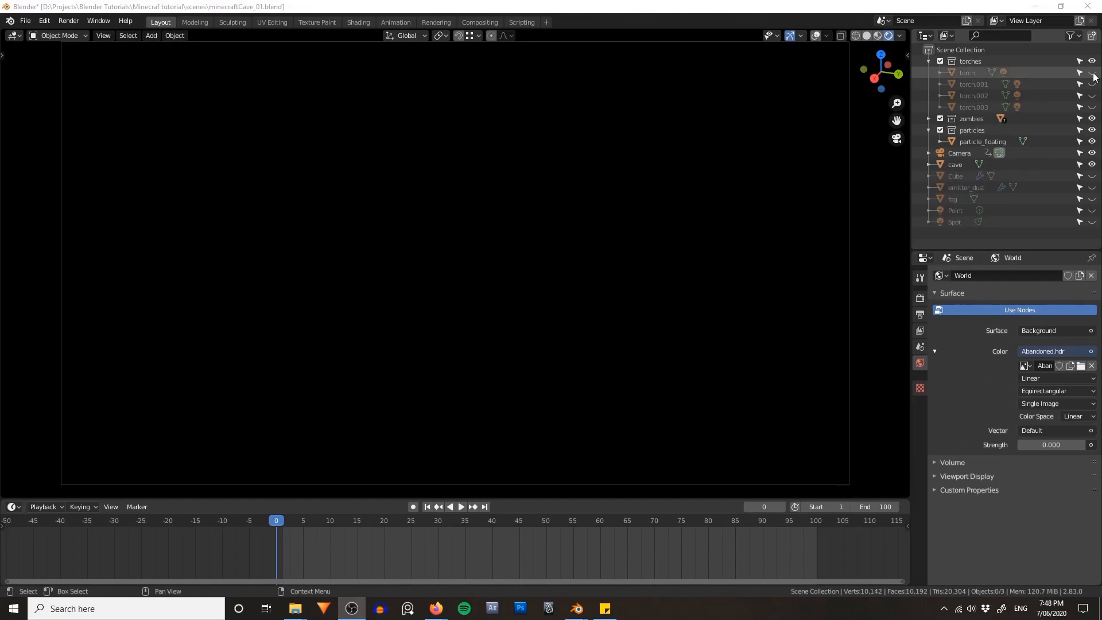
- Unhide the torches from torch to torch.003, along with the Spot and Point lights
left_click_drag(1093, 73, 1093, 110)
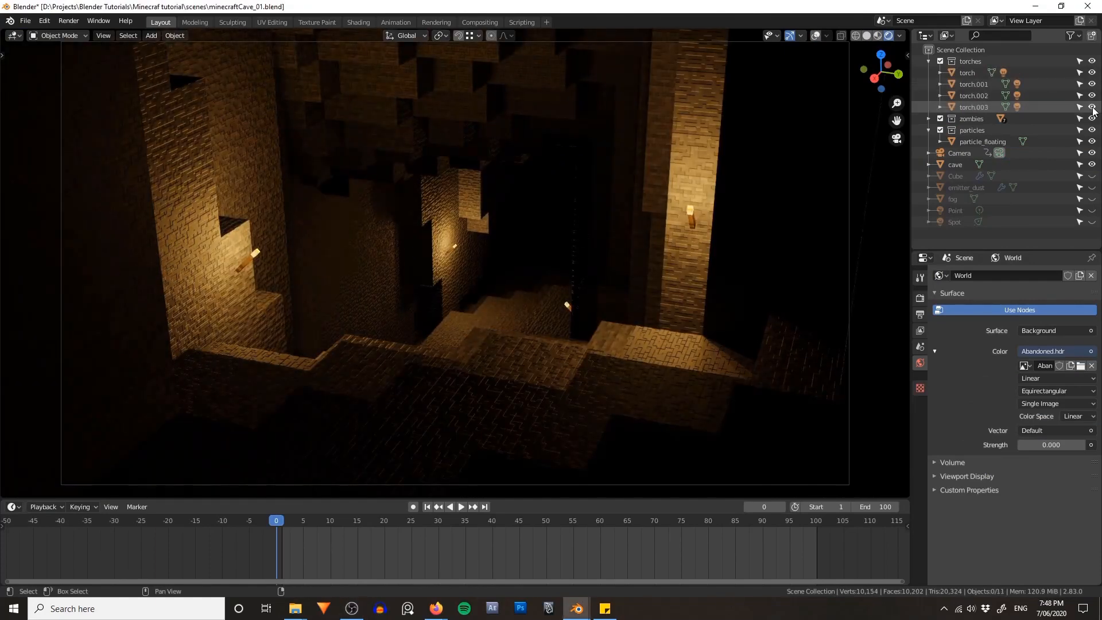
left_click(1098, 224)
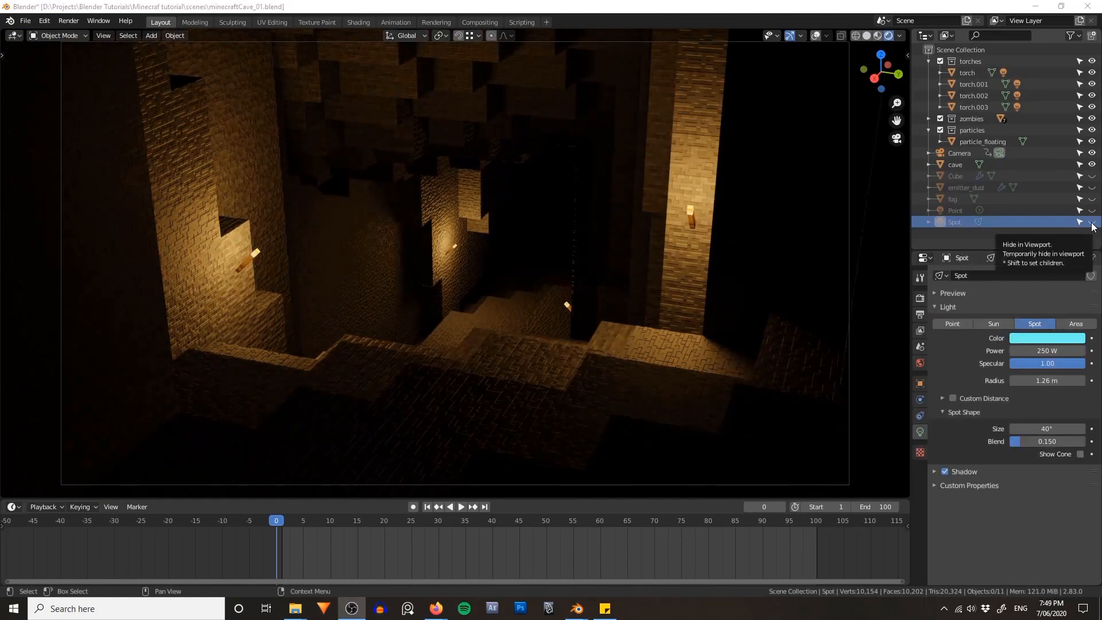
left_click(1092, 223)
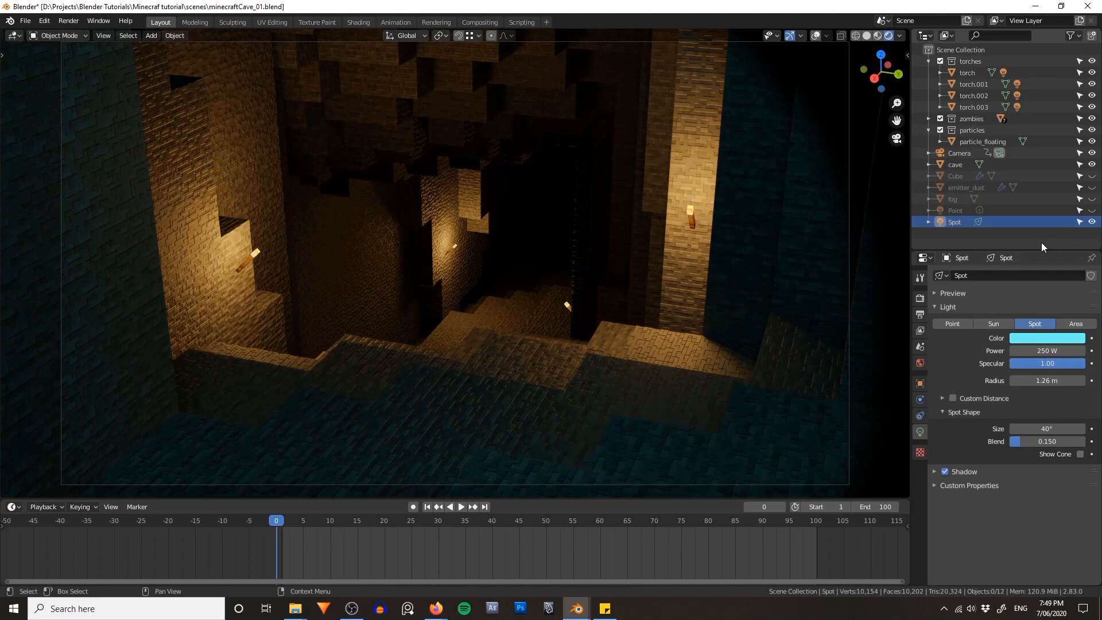
left_click(1092, 211)
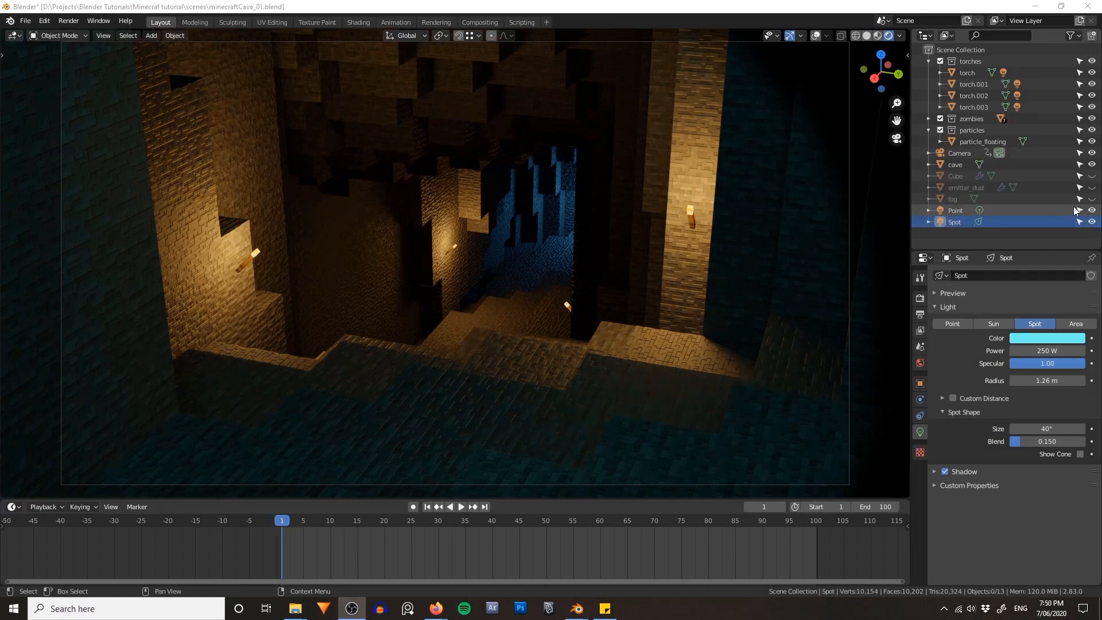
- Unhide the fog, emitter_dust and all zombie objects, and play the cave animation
left_click(1092, 199)
left_click(1093, 188)
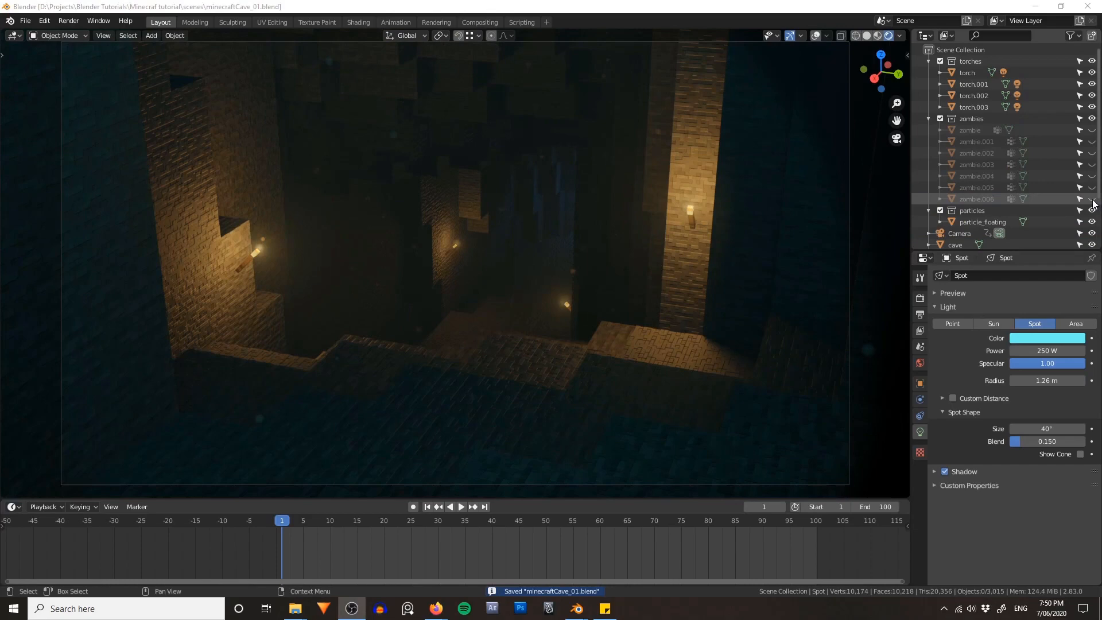
left_click_drag(1091, 200, 1089, 130)
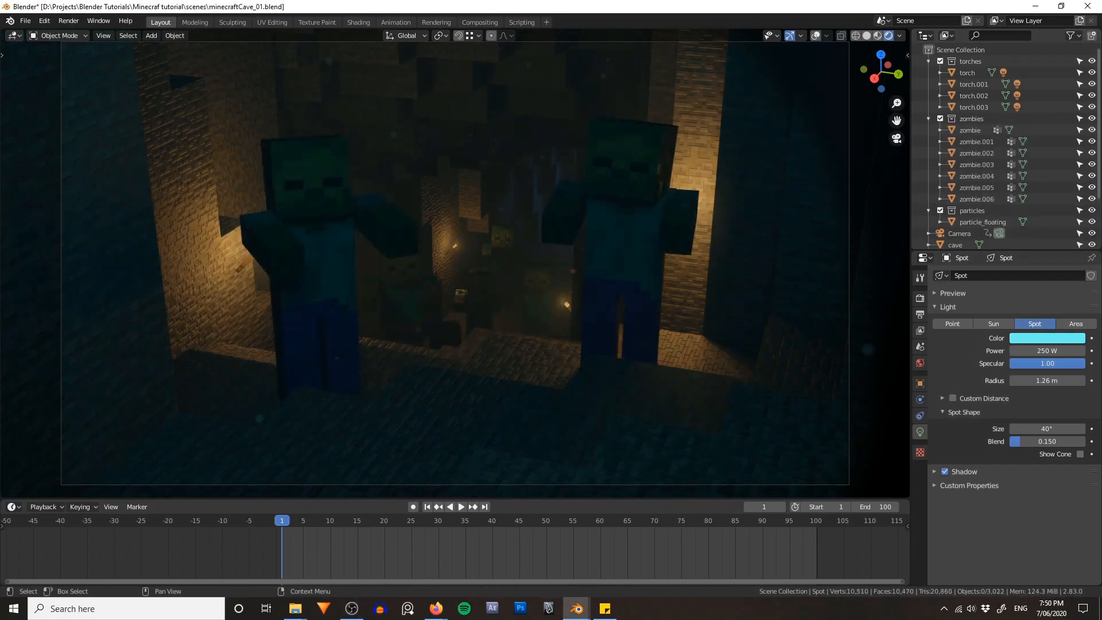
key("space")
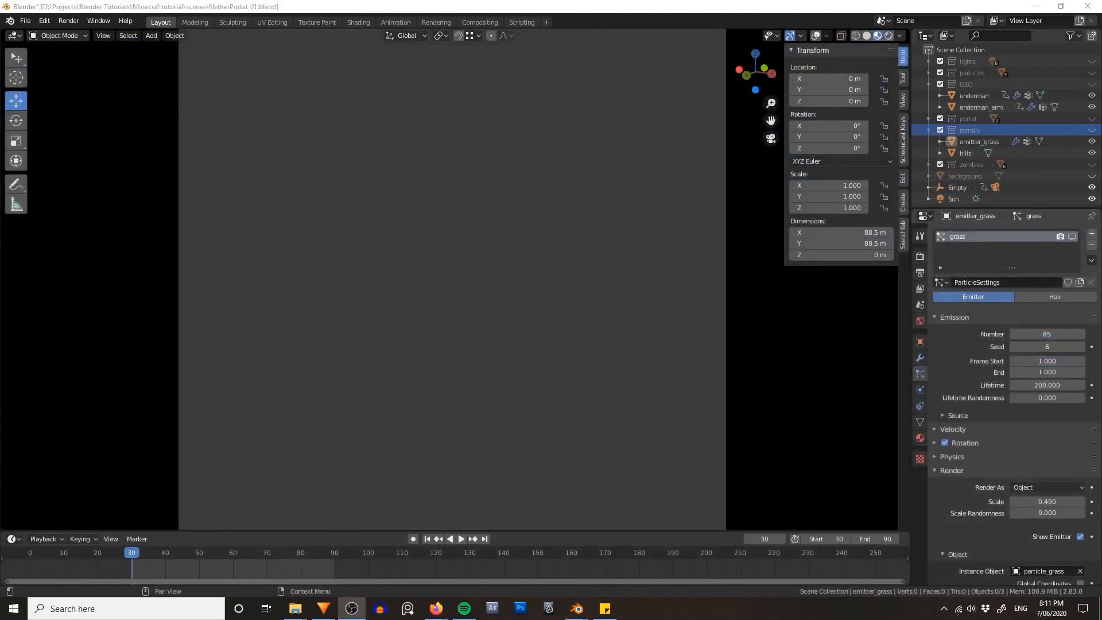
- Unhide the terrain collection and display the emitter_grass object's grass particle system in the viewport
left_click(1091, 130)
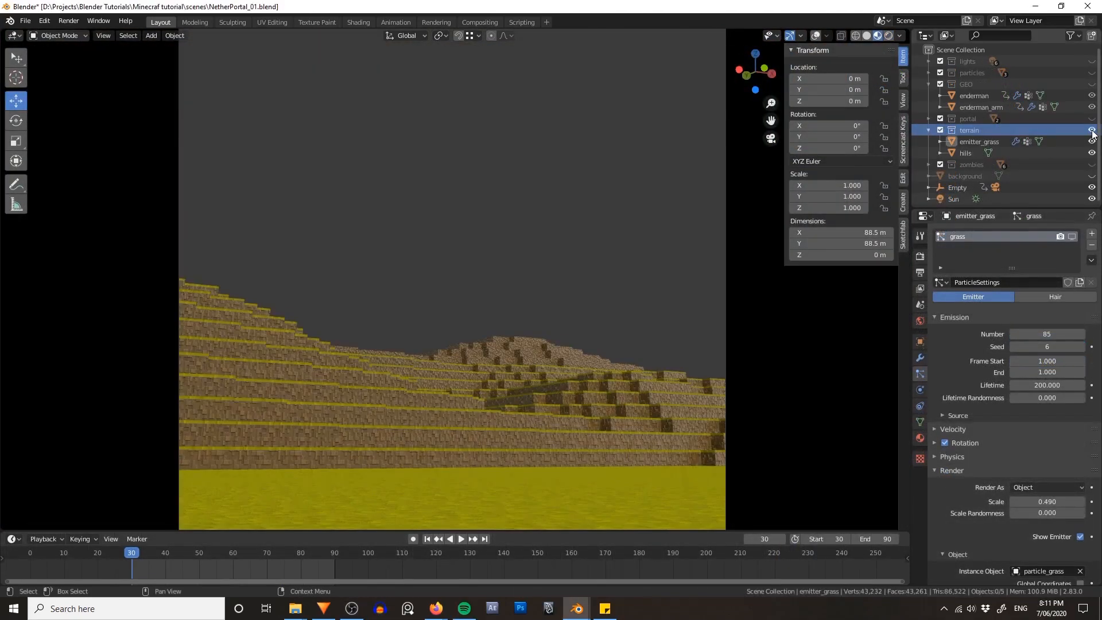
left_click(1065, 141)
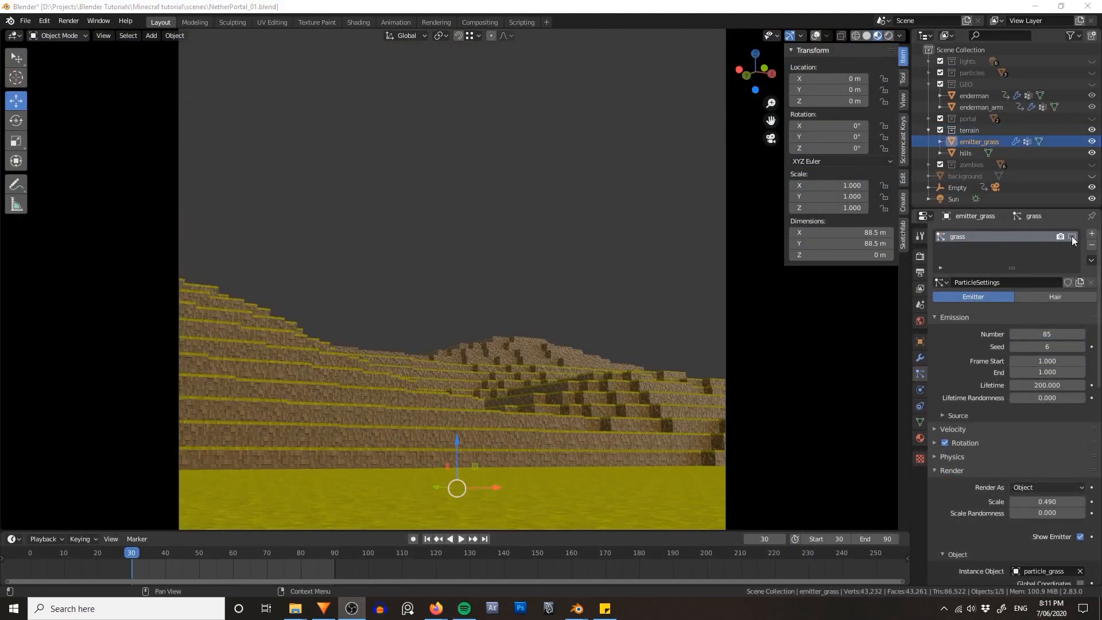
left_click(1071, 237)
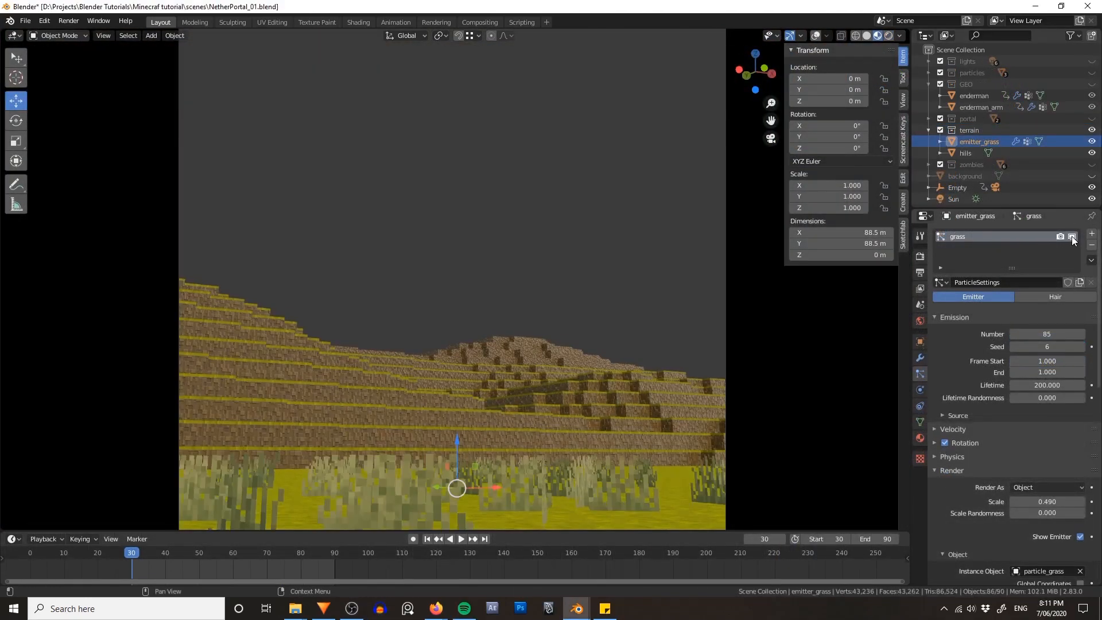
- Unhide the portal and zombies collections and the background object
left_click(1091, 119)
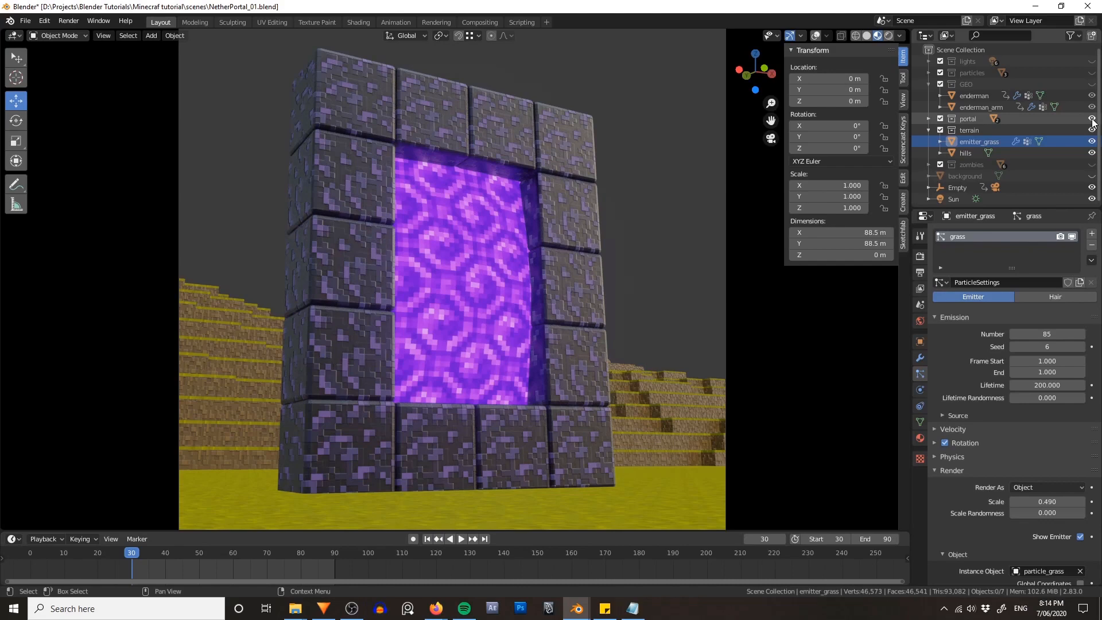
left_click(1091, 164)
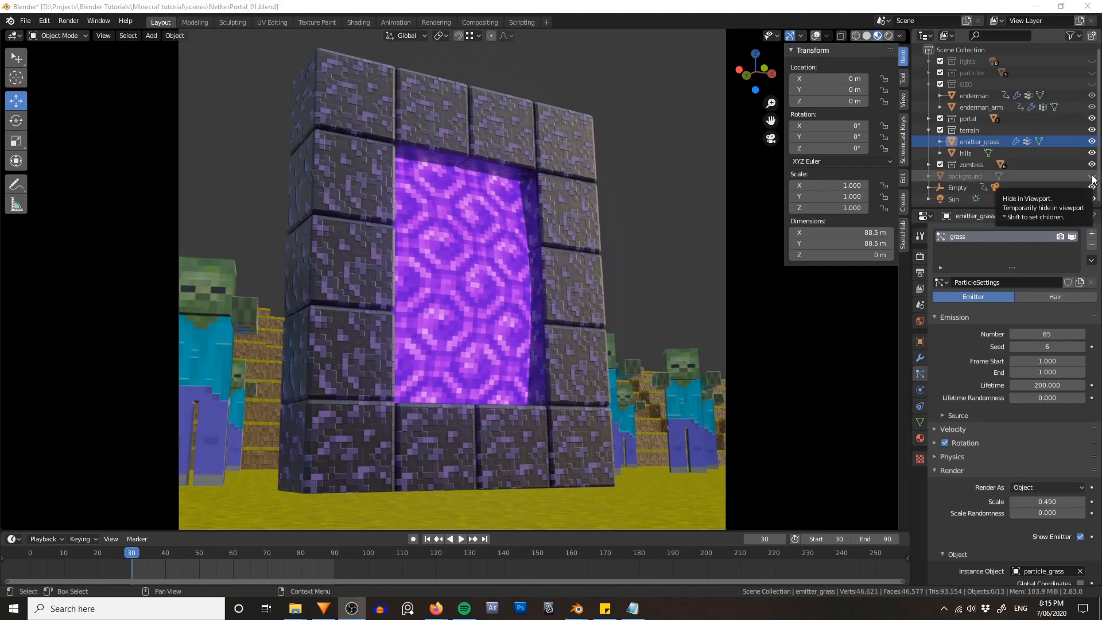
left_click(1092, 176)
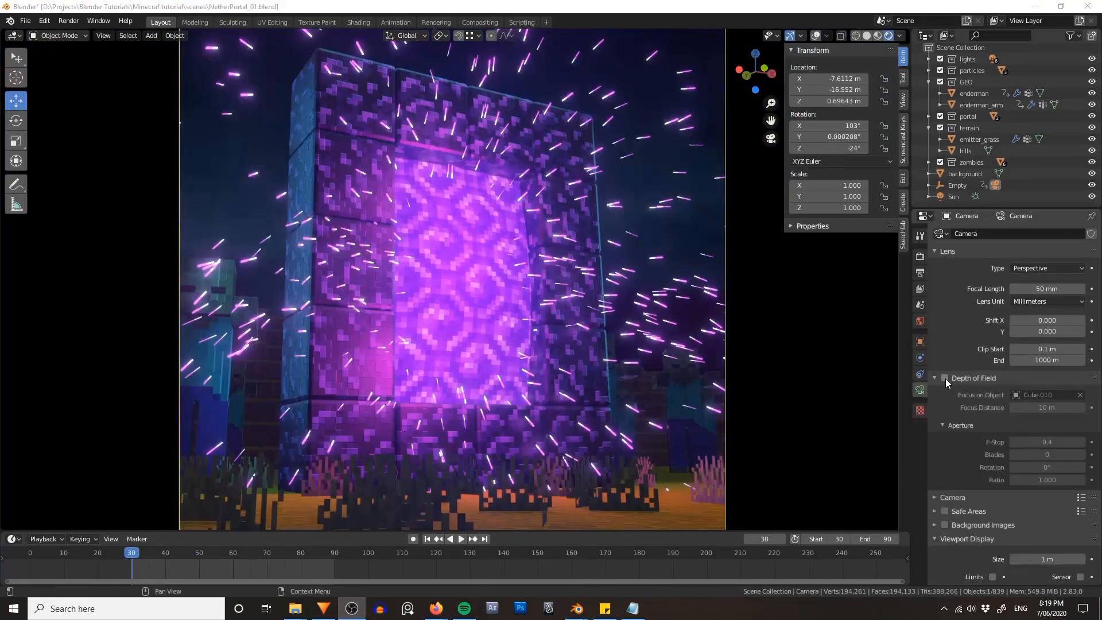
- Enable the camera's Depth of Field, hide the viewport's sidebar and play the portal animation
left_click(945, 378)
key("n")
key("space")
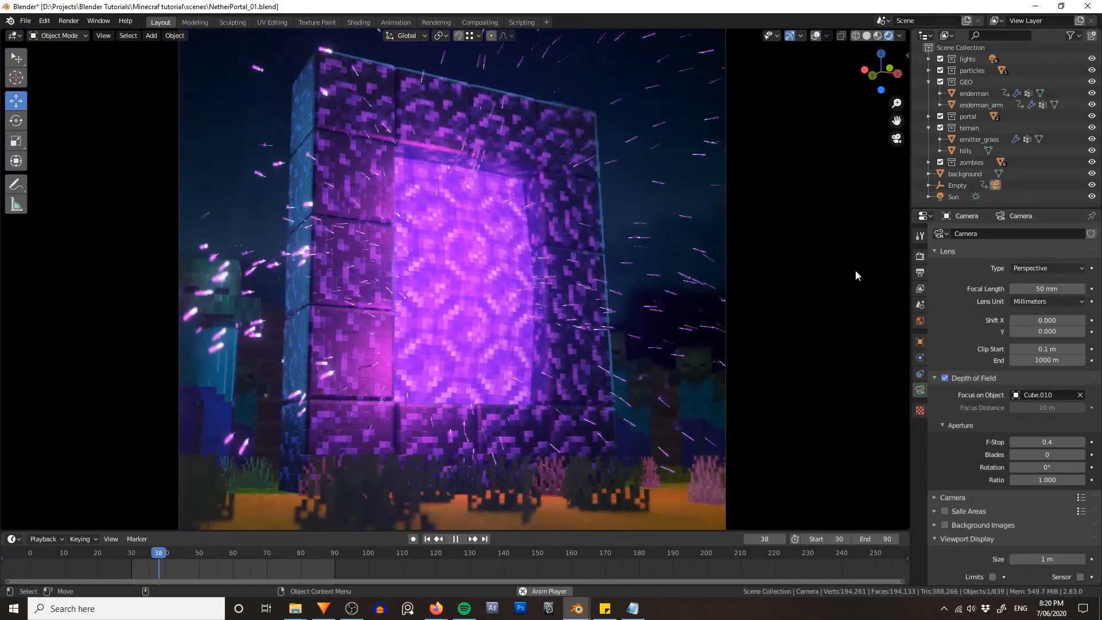